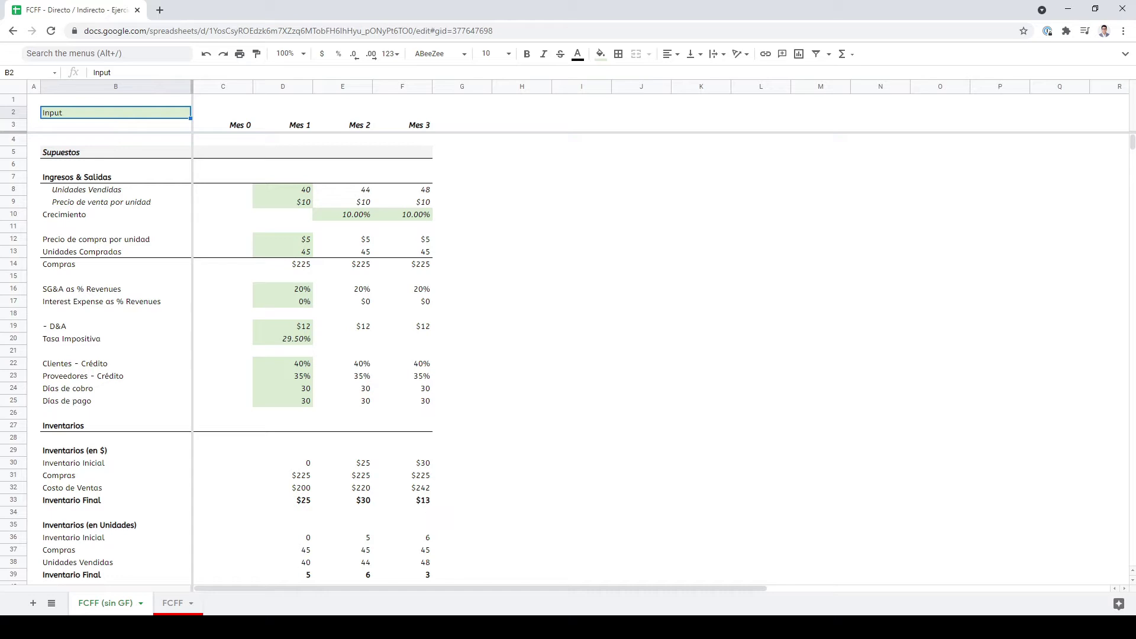
- Highlight the whole Supuestos block, range B5:F53, to review the assumptions from Ingresos & Salidas through CAPEX
key("Down")
key("Down")
key("Down")
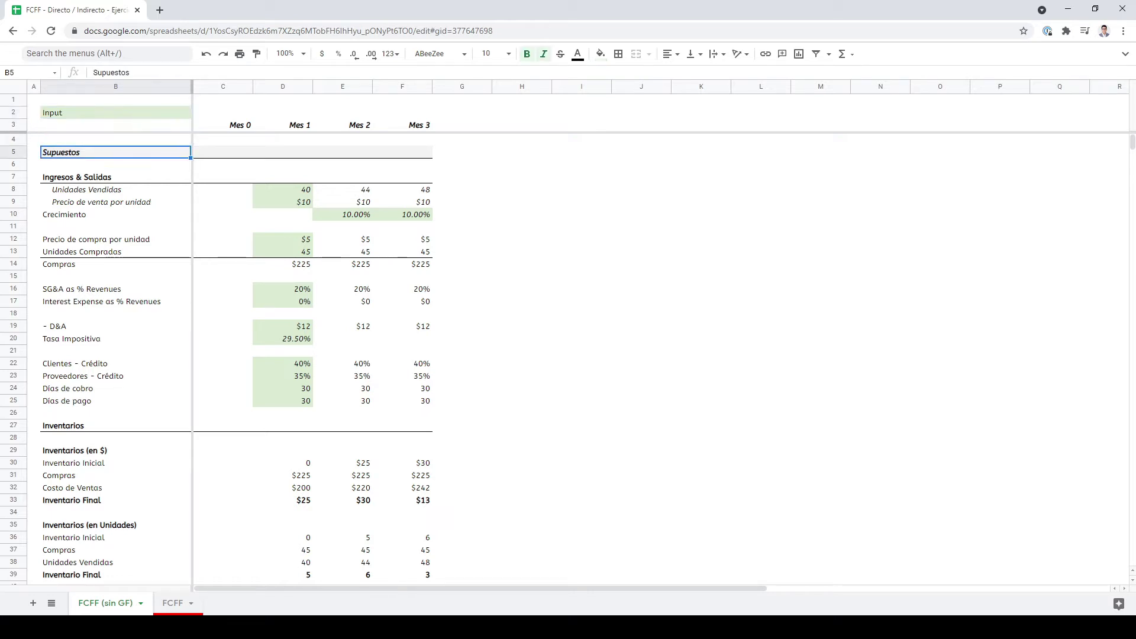
key("shift+Right")
key("shift+Right")
key("shift+Right")
key("shift+Right")
key("shift+Down")
key("shift+Down")
key("shift+Down")
key("shift+Down")
key("shift+Down")
key("shift+Down")
key("shift+Down")
key("shift+Down")
key("shift+Down")
key("shift+Down")
key("shift+Down")
key("shift+Down")
key("shift+Down")
key("shift+Down")
key("shift+Down")
key("shift+Down")
key("shift+Down")
key("shift+Down")
key("shift+Down")
key("shift+Down")
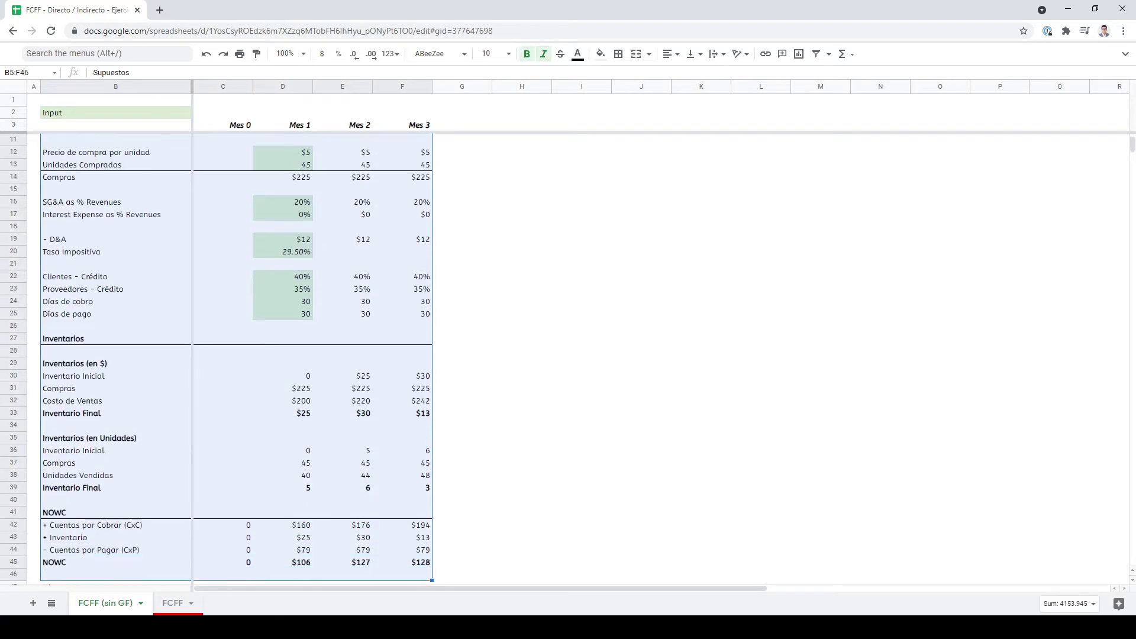
key("shift+Down")
key("shift+Down")
key("shift+Down")
key("shift+Down")
key("shift+Down")
key("shift+Down")
key("shift+Down")
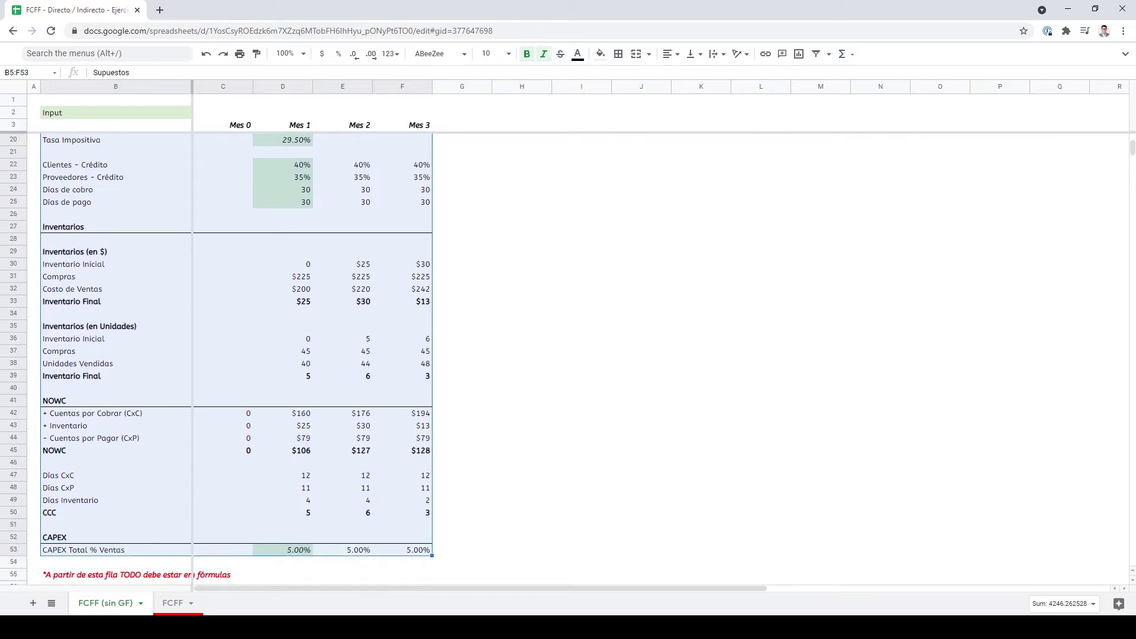
- Review the row labels in column B from the Supuestos heading down through Inventarios (en $)
key("Down")
key("Down")
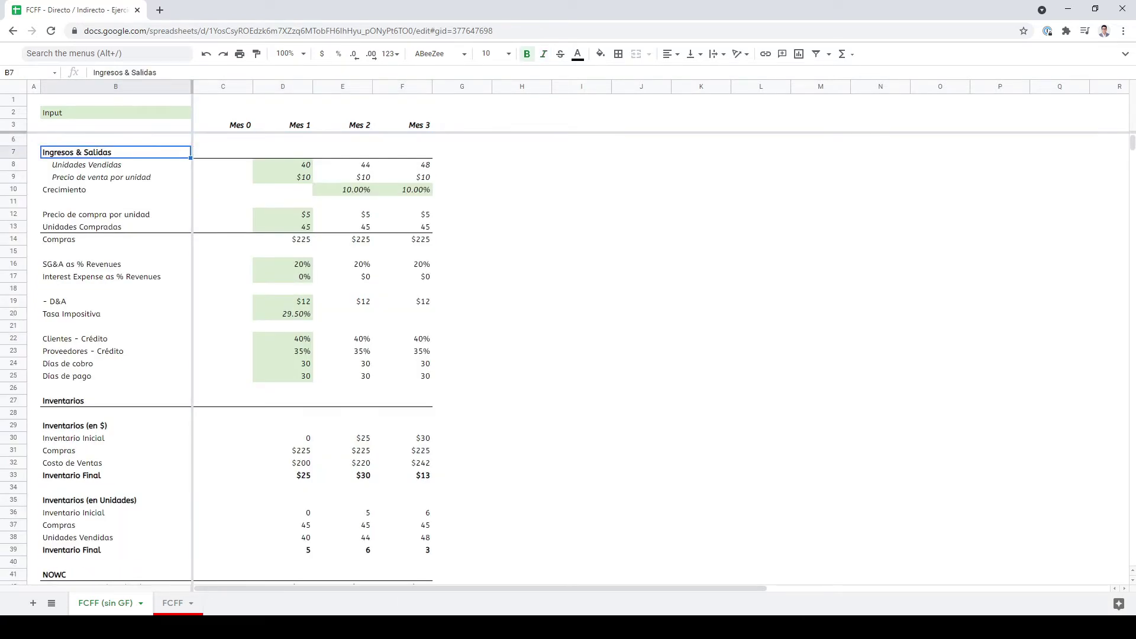
key("Up")
key("Up")
key("Down")
key("Down")
key("Down")
key("Down")
key("Down")
key("Down")
key("Down")
key("Down")
key("Down")
key("Down")
key("Down")
key("Down")
key("Down")
key("Down")
key("Down")
key("Down")
key("Down")
key("Down")
key("Down")
key("Down")
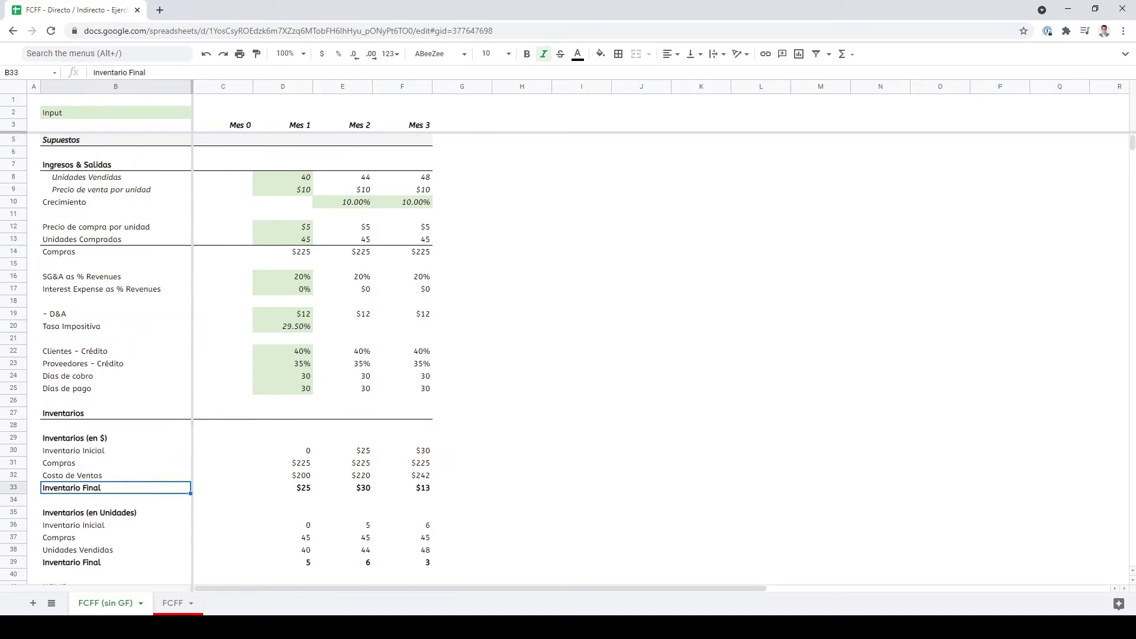
- Examine the Inventarios (en Unidades), NOWC and CAPEX rows, ending on the red note about formulas in B55
key("Down")
key("Down")
key("Down")
key("Down")
key("Down")
key("Down")
key("Down")
key("Down")
key("Down")
key("Down")
key("Down")
key("Down")
key("Down")
key("Down")
key("Down")
key("Down")
key("Down")
key("Up")
key("Up")
key("Up")
key("Up")
key("Up")
key("Up")
key("Up")
key("Up")
key("Up")
key("Up")
key("Up")
key("Up")
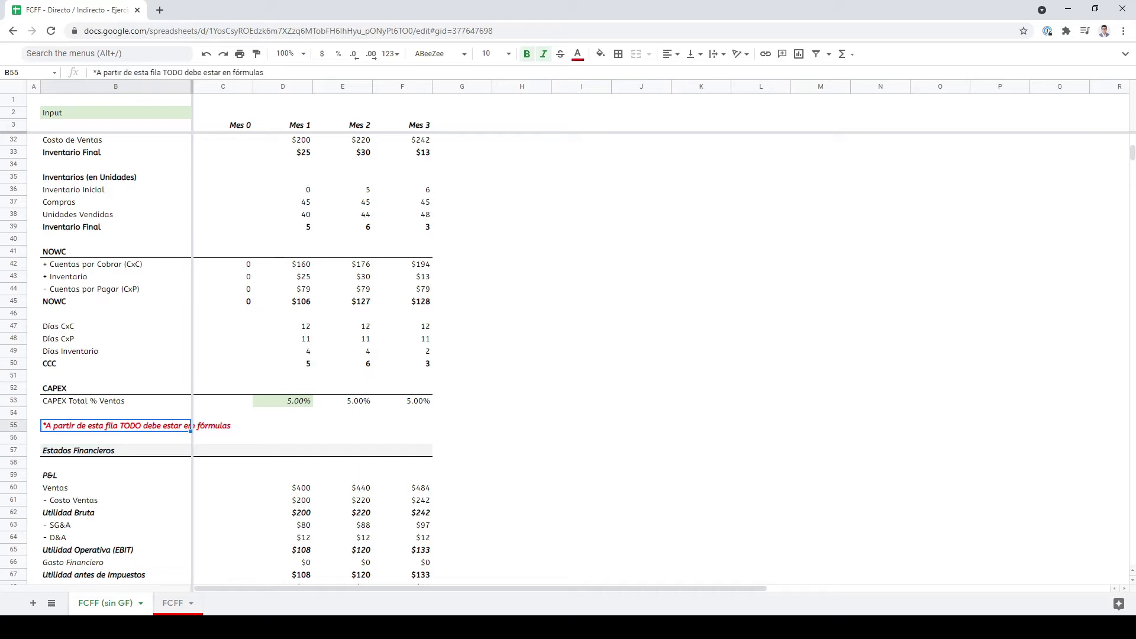
- Highlight the formula-driven block from the red note in B55 across to column F, down through the P&L, FCFF Directo and FCFF Indirecto sections
key("shift+Right")
key("shift+Right")
key("shift+Right")
key("shift+Right")
key("shift+Down")
key("shift+Down")
key("shift+Down")
key("shift+Down")
key("shift+Down")
key("shift+Down")
key("shift+Down")
key("shift+Down")
key("shift+Down")
key("shift+Down")
key("shift+Down")
key("shift+Down")
key("shift+Down")
key("shift+Down")
key("shift+Down")
key("shift+Down")
key("shift+Down")
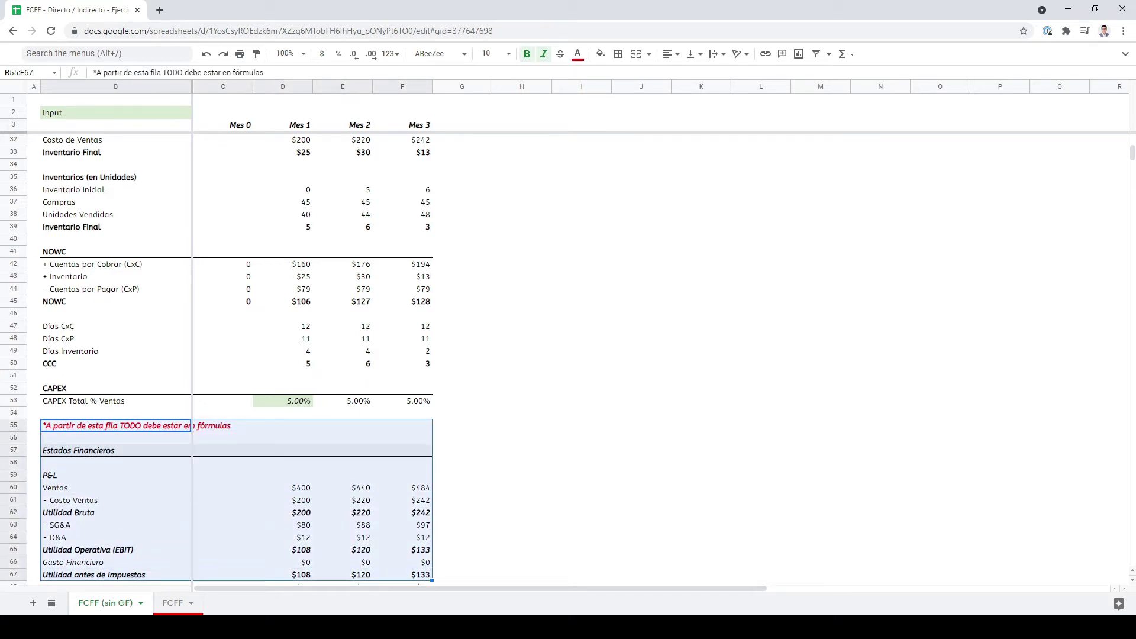
key("shift+Down")
key("shift+Down")
key("shift+Down")
key("shift+Down")
key("shift+Down")
key("shift+Down")
key("shift+Down")
key("shift+Down")
key("shift+Down")
key("shift+Down")
key("shift+Down")
key("shift+Down")
key("shift+Down")
key("shift+Down")
key("shift+Down")
key("shift+Down")
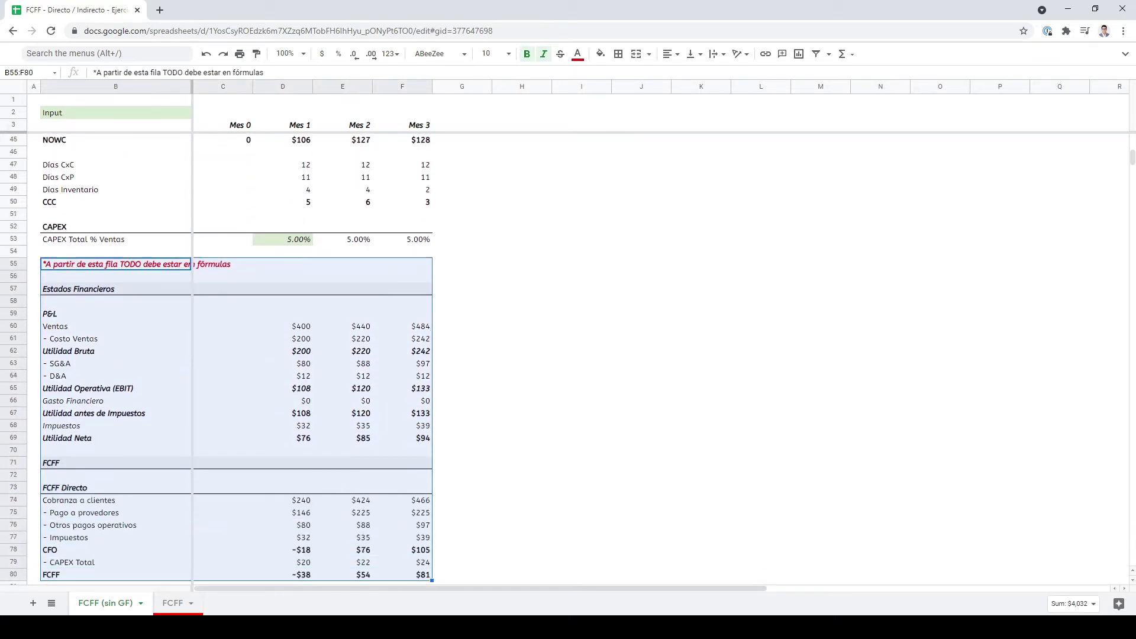
key("shift+Down")
key("shift+Down")
key("shift+Down")
key("shift+Down")
key("shift+Down")
key("shift+Down")
key("shift+Down")
key("shift+Down")
key("shift+Down")
key("shift+Down")
key("shift+Down")
key("shift+Down")
key("shift+Down")
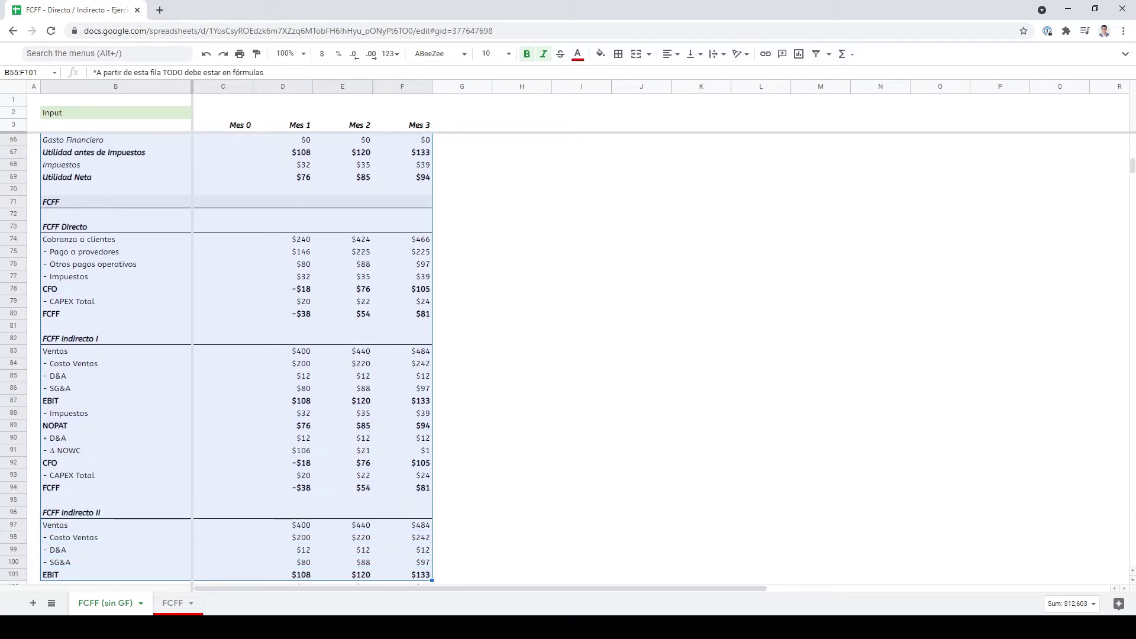
key("shift+Down")
key("shift+Down")
key("shift+Down")
key("shift+Down")
key("shift+Down")
key("shift+Down")
key("shift+Down")
key("shift+Down")
key("shift+Down")
key("shift+Down")
key("shift+Down")
key("shift+Down")
key("shift+Down")
key("shift+Down")
key("shift+Down")
key("shift+Down")
- Review the P&L cells under Estados Financieros, including Utilidad Operativa (EBIT) for Mes 2 and Impuestos for Mes 1
key("Up")
key("Up")
key("Down")
key("Down")
key("Down")
key("Down")
key("Down")
key("Down")
key("Down")
key("Down")
key("Down")
key("Down")
key("Right")
key("Right")
key("Up")
key("Up")
key("Up")
key("Down")
key("Right")
key("Down")
key("Down")
key("Down")
key("Down")
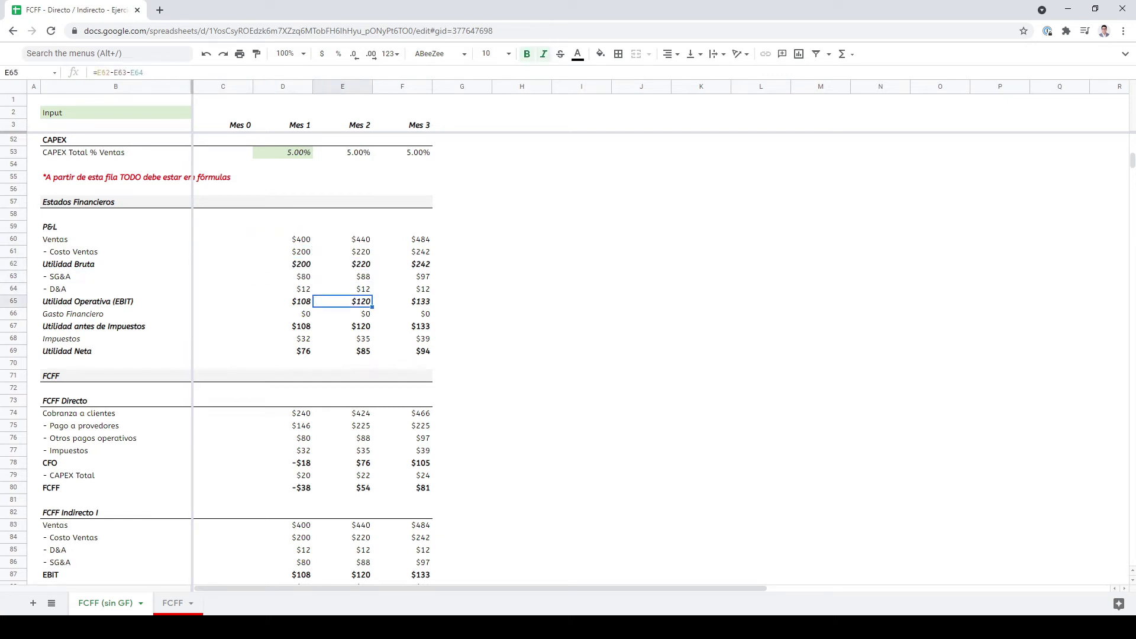
key("Left")
key("Down")
key("Down")
key("Down")
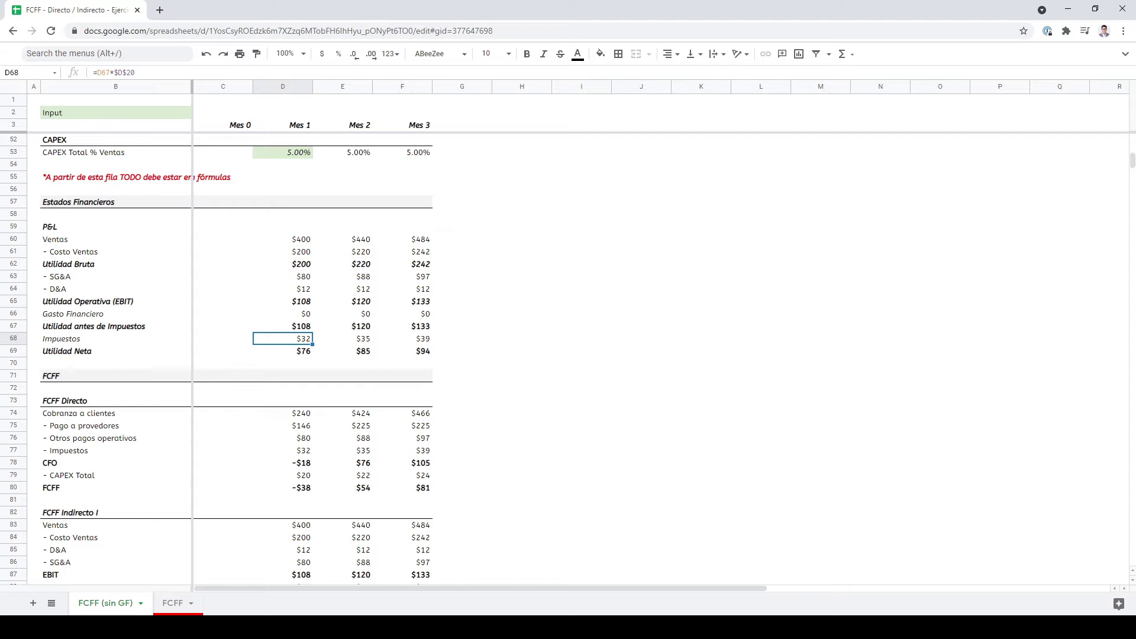
- Inspect the Mes 1 P&L formulas one by one from Ventas in D60 down to Impuestos in D68, leaving them unedited
key("Up")
key("Up")
key("Up")
key("Up")
key("Up")
key("Up")
key("Up")
key("Up")
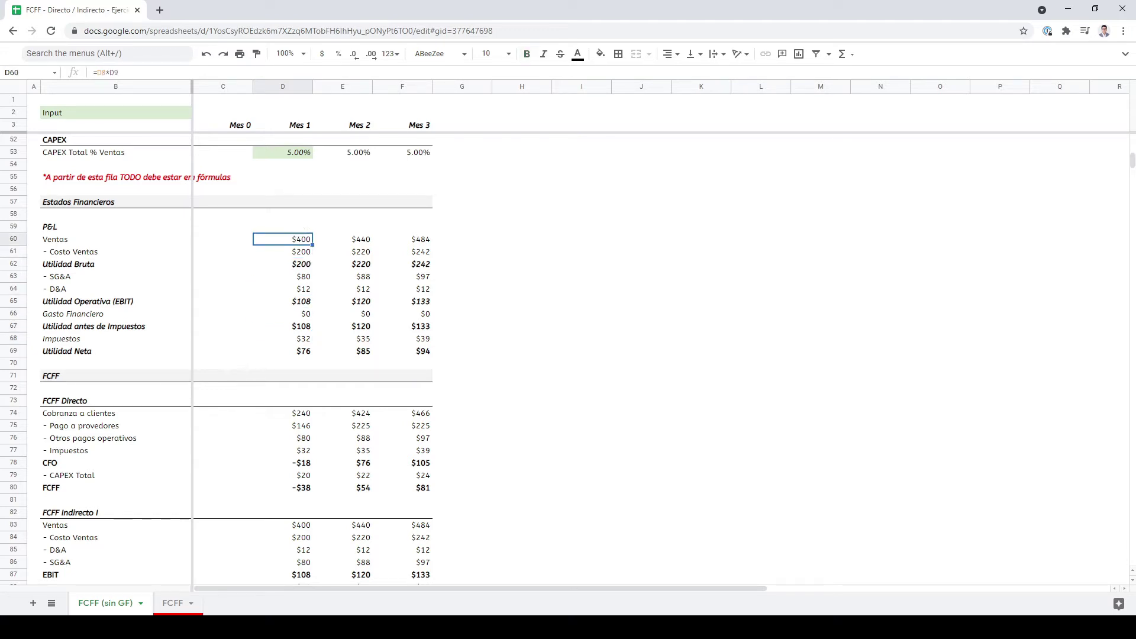
key("F2")
key("Return")
key("F2")
key("Return")
key("F2")
key("Return")
key("F2")
key("Return")
key("F2")
key("Return")
key("F2")
key("Return")
key("F2")
key("Return")
key("Down")
key("F2")
key("Return")
- Trace the Mes 1 column from the P&L back up through NOWC, Inventarios and Supuestos to the header in D3
key("Up")
key("Up")
key("Up")
key("Up")
key("Up")
key("Up")
key("Up")
key("Up")
key("Up")
key("Up")
key("Up")
key("Up")
key("Up")
key("Up")
key("Up")
key("Up")
key("Up")
key("Up")
key("Up")
key("Up")
key("Up")
key("Up")
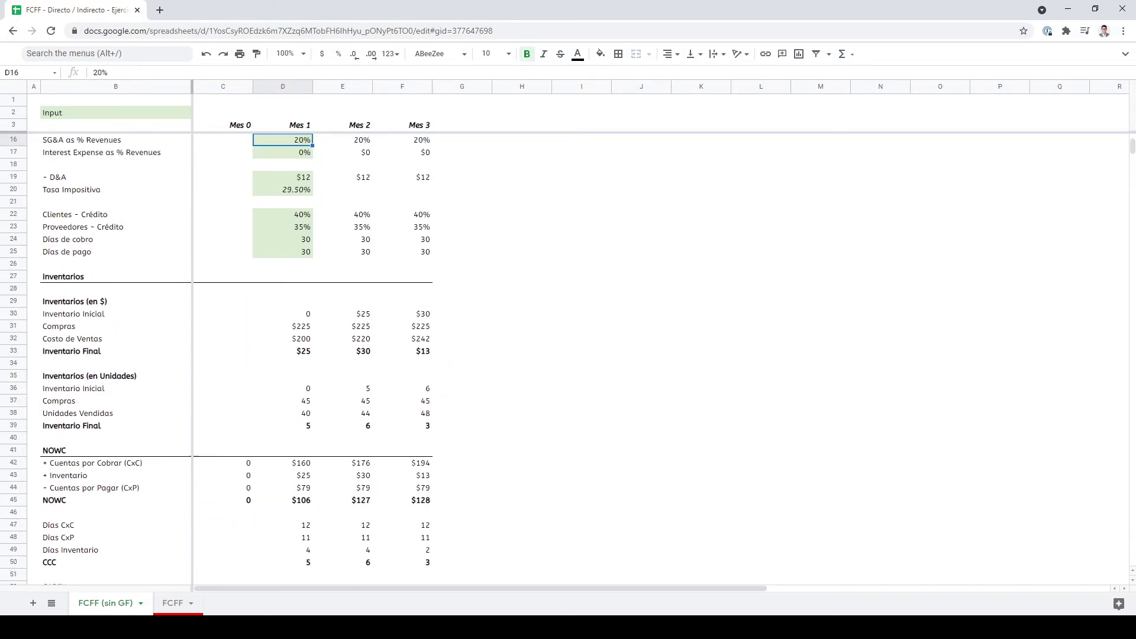
key("Up")
key("Up")
key("Up")
key("Up")
key("Up")
key("Up")
key("Up")
key("Up")
key("Up")
key("Up")
key("Up")
key("Up")
key("Up")
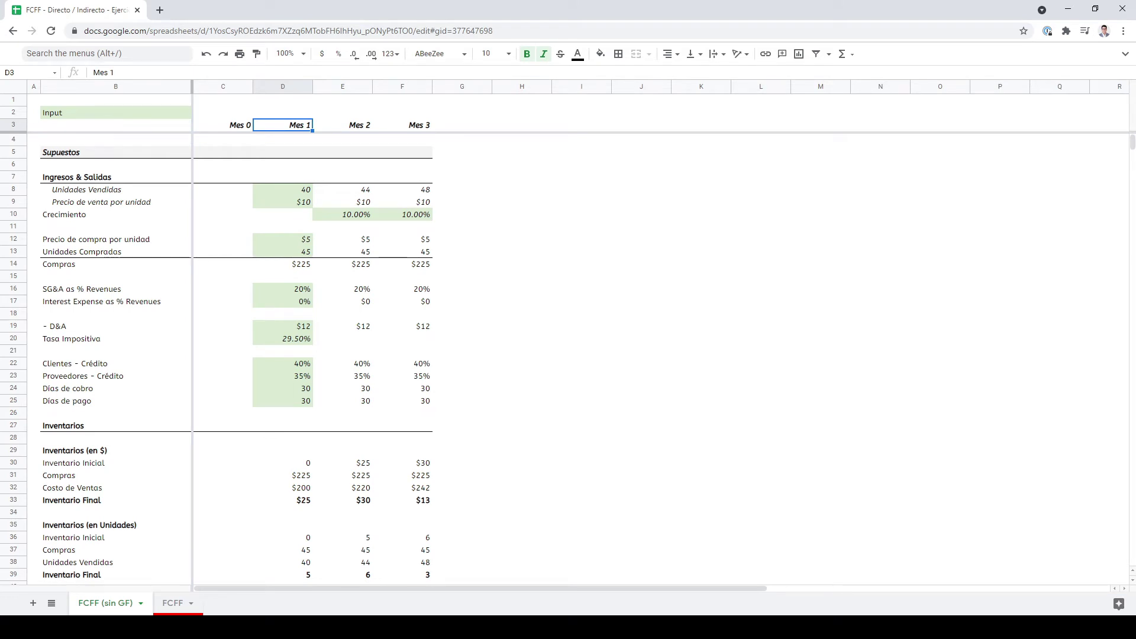
- Examine the Mes 1 Unidades Vendidas input in D8 and the green Input legend cell in B2
key("Down")
key("Down")
key("Down")
key("Down")
key("Down")
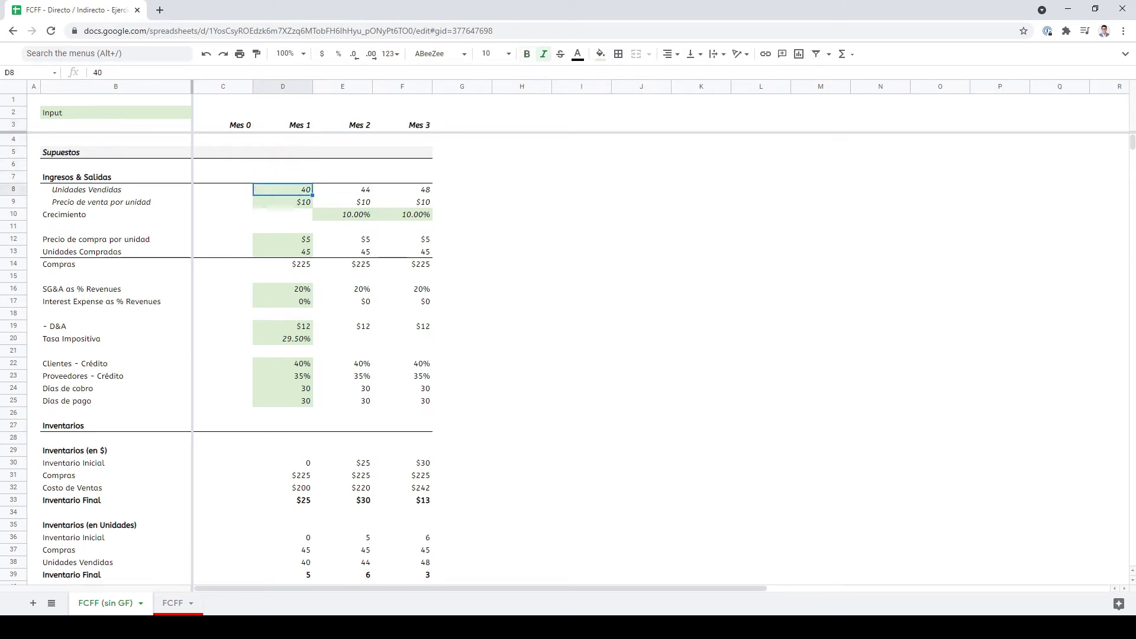
left_click(116, 113)
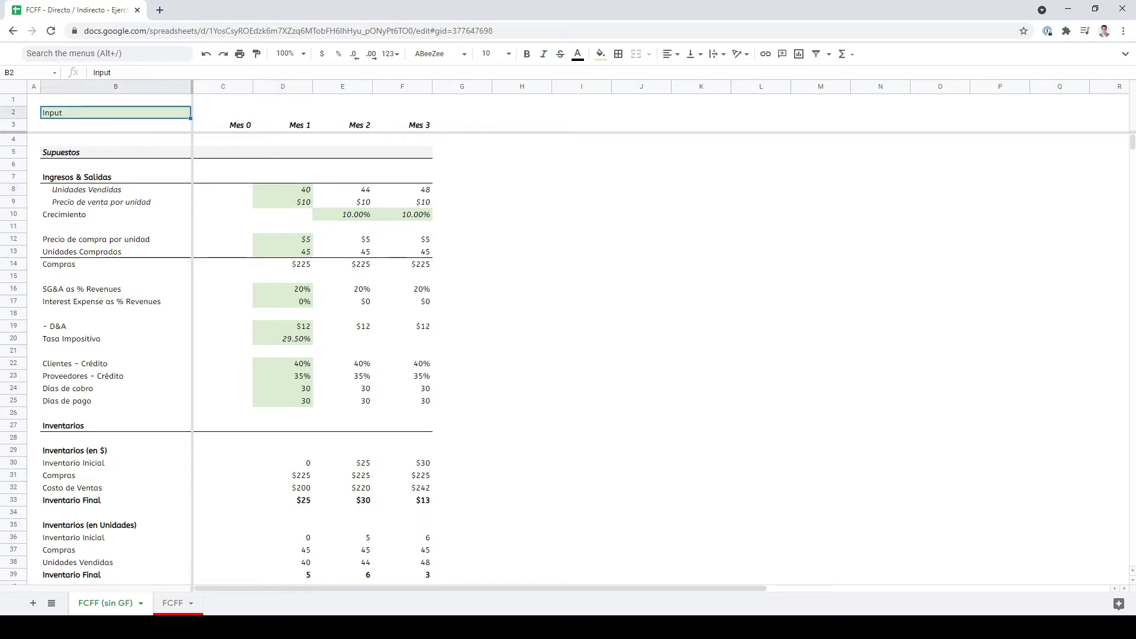
- Examine the green Mes 1 Unidades Vendidas value in D8 as a hardcoded input, leaving it unedited
key("Down")
key("Down")
key("Down")
key("Down")
key("Down")
key("Down")
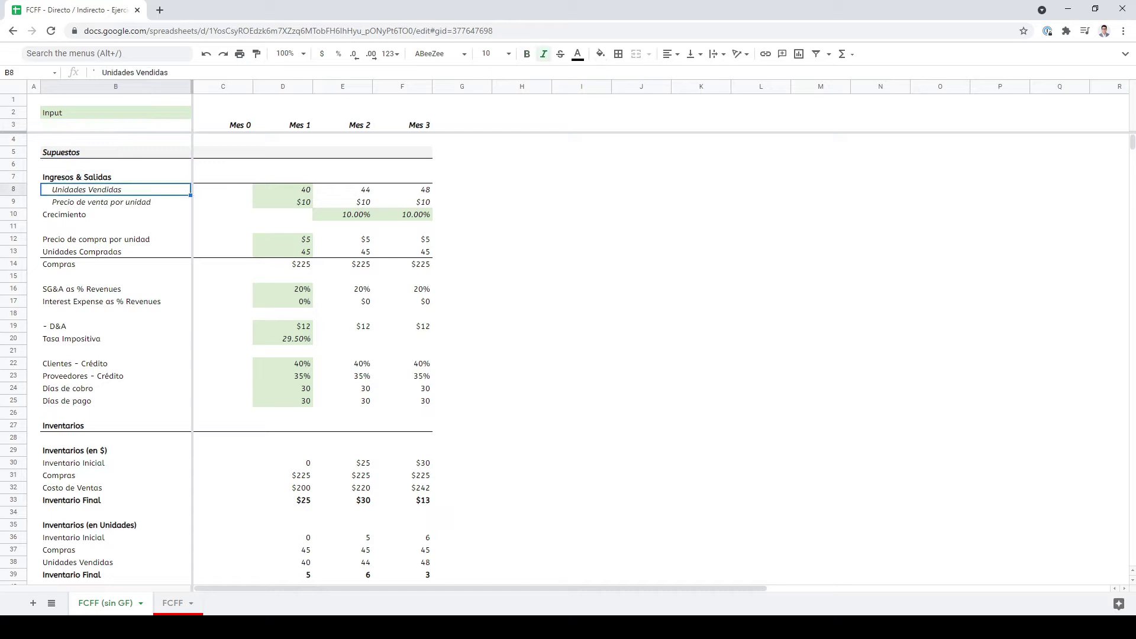
key("Right")
key("Right")
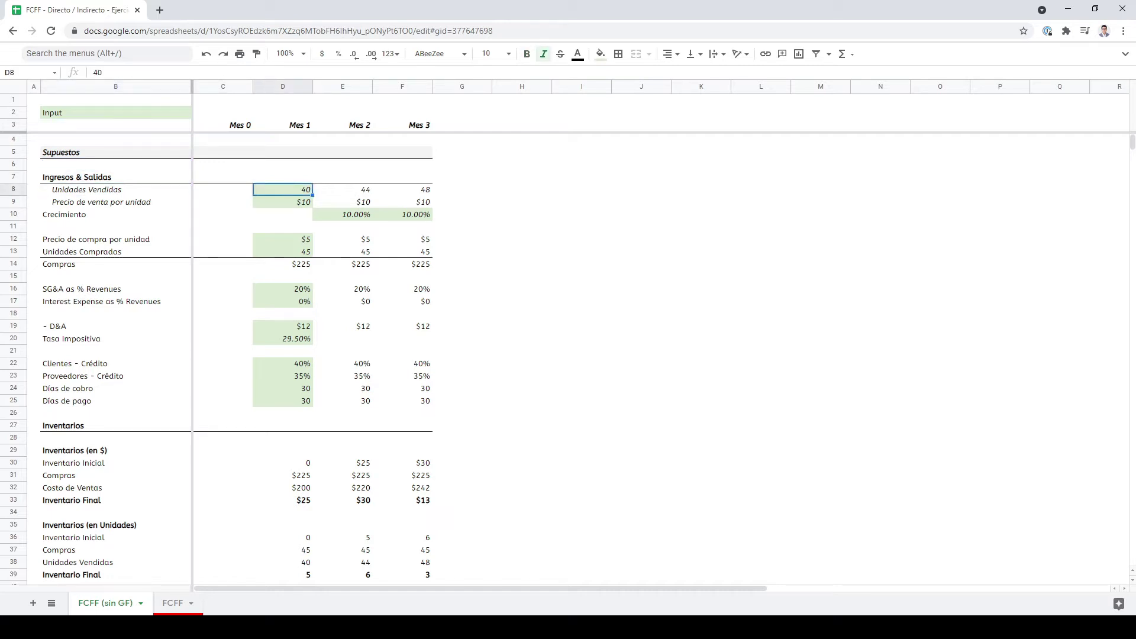
key("F2")
key("shift+Left")
key("shift+Left")
key("Return")
- Inspect the Unidades Vendidas formulas for Mes 2 in E8 and Mes 3 in F8, ending on the Mes 3 Crecimiento input in F10
key("Up")
key("Right")
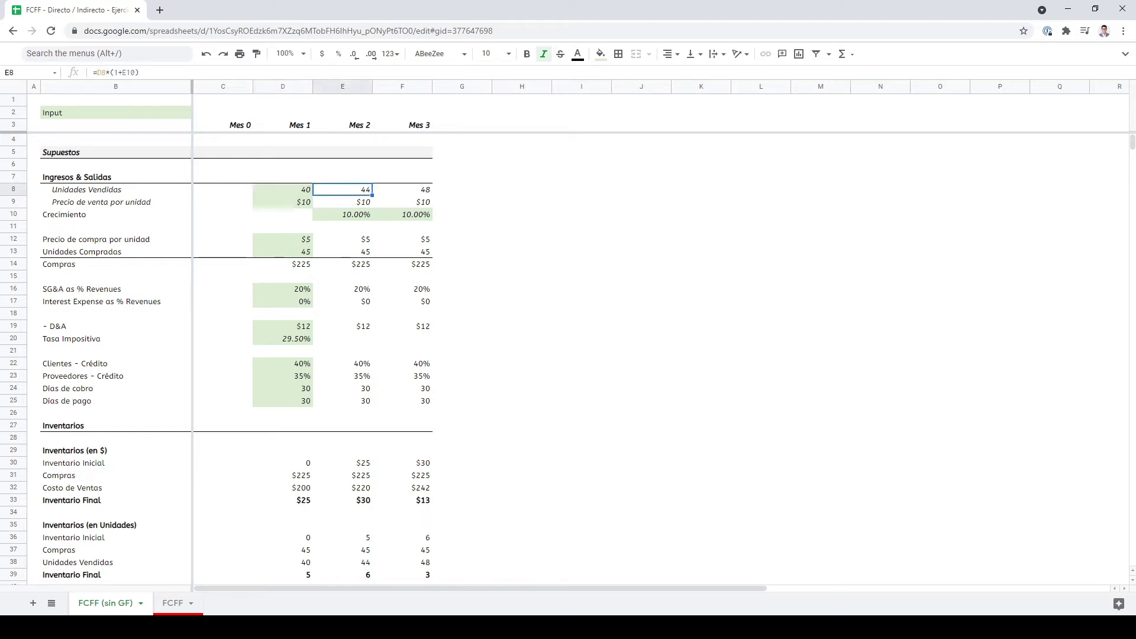
key("F2")
key("Escape")
key("Right")
key("F2")
key("Escape")
key("Down")
key("Down")
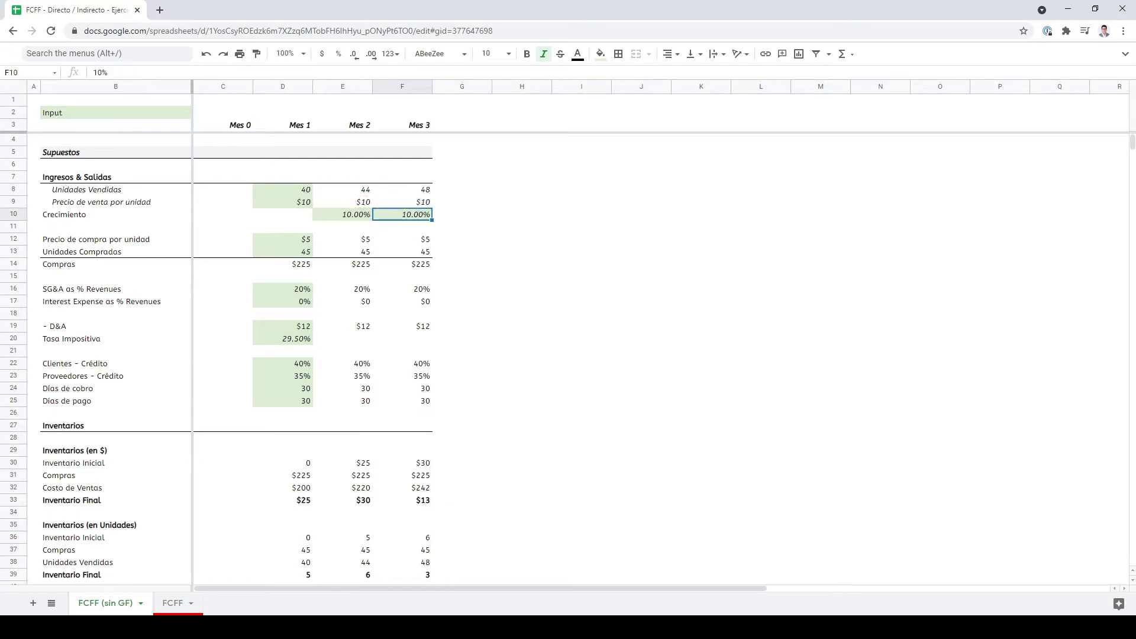
- Inspect the Mes 2 column formulas from Precio de venta por unidad in E9 down to Unidades Compradas in E13
key("Left")
key("Up")
key("F2")
key("Escape")
key("Down")
key("Down")
key("Down")
type("=")
key("Left")
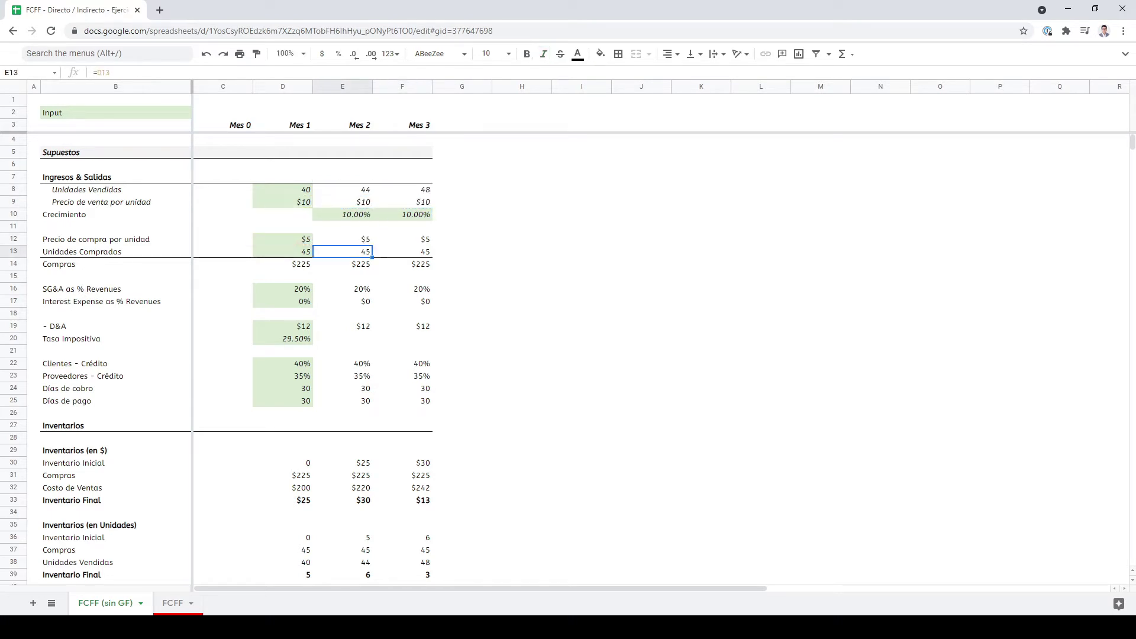
- Check the Mes 3 formulas for Unidades Compradas in F13 and Compras in F14, leaving them unedited
key("Tab")
type("=")
key("Left")
key("Return")
type("=")
key("Left")
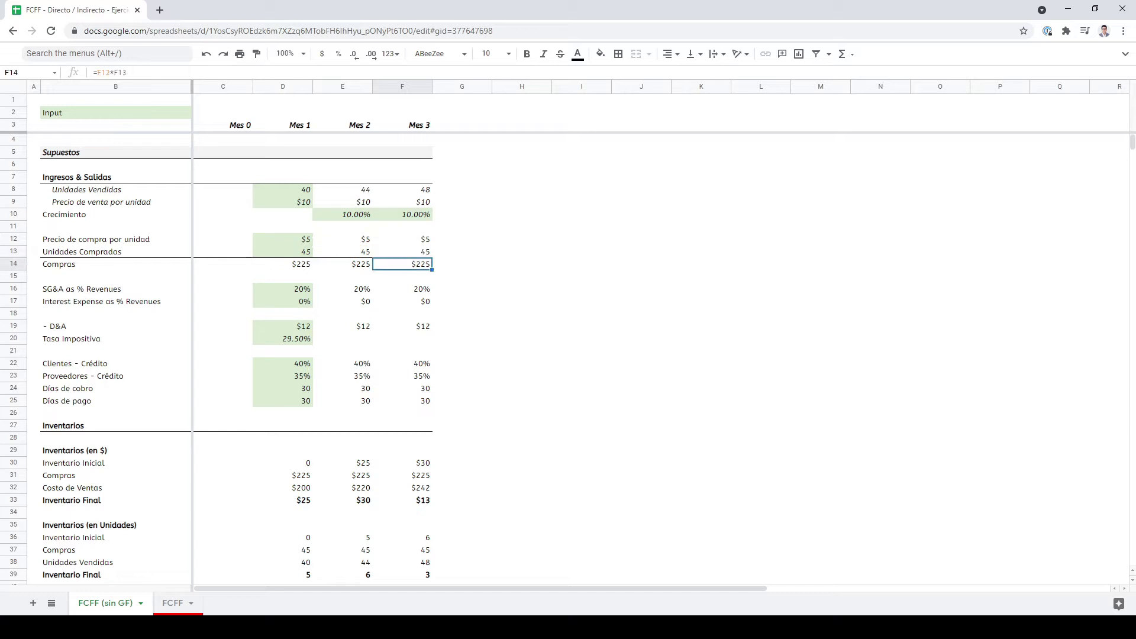
- Inspect the Mes 2 formulas for Unidades Compradas in E13 and Compras in E14
key("Return")
key("Left")
key("Up")
key("F2")
key("Escape")
key("Down")
key("F2")
key("Escape")
key("Down")
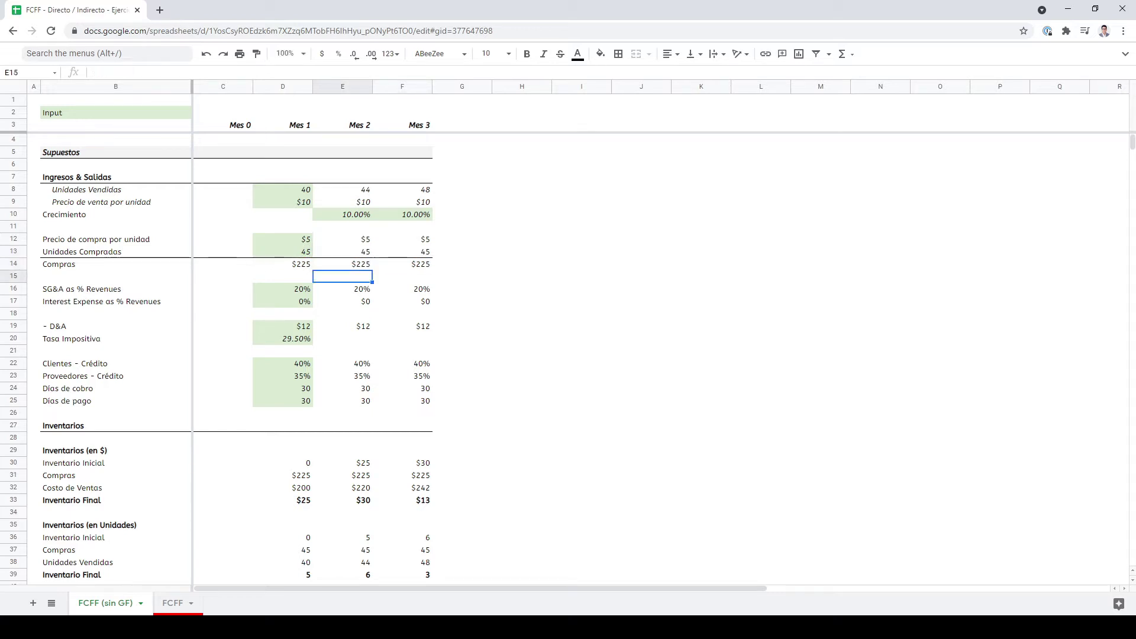
- Inspect the Mes 3 formulas for Compras in F14 and SG&A as % Revenues in F16
key("Up")
key("Right")
key("F2")
key("Escape")
key("Down")
key("Down")
key("F2")
key("Escape")
key("Down")
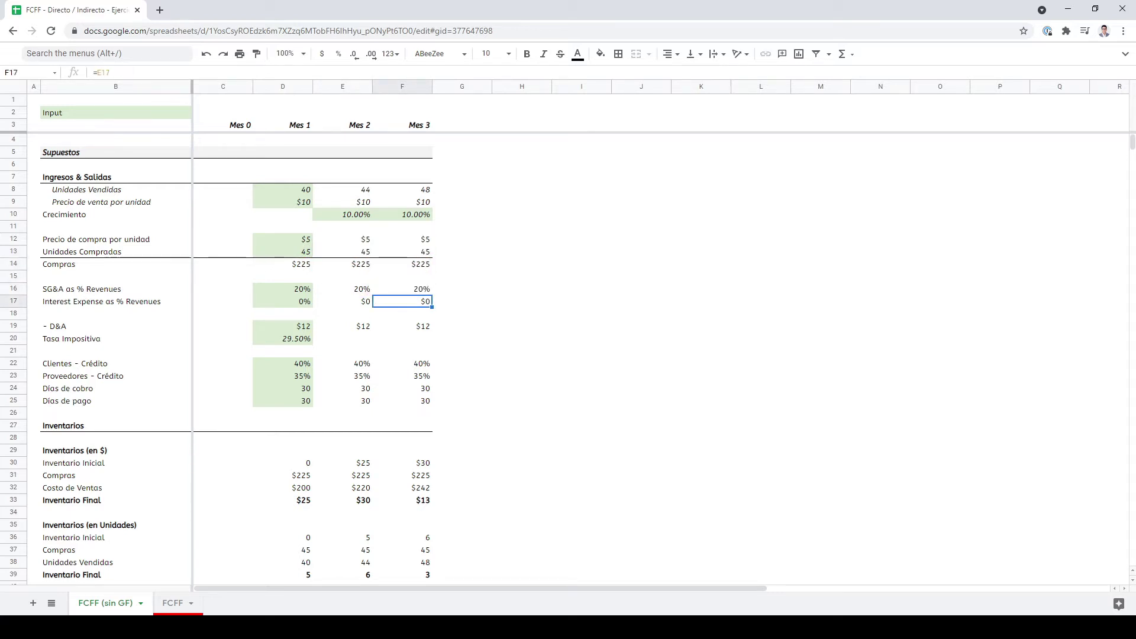
- Inspect the Mes 2 SG&A as % Revenues formula in E16 without editing it
key("Left")
key("Up")
key("F2")
key("Escape")
key("Down")
- Return up the Mes 1 assumptions column from Interest Expense as % Revenues to the Mes 1 header in D3
key("Left")
key("Up")
key("Up")
key("Up")
key("Up")
key("Up")
key("Up")
key("Up")
key("Up")
key("Up")
key("Up")
key("Up")
key("Up")
key("Up")
key("Up")
key("Up")
key("Up")
key("Down")
key("Down")
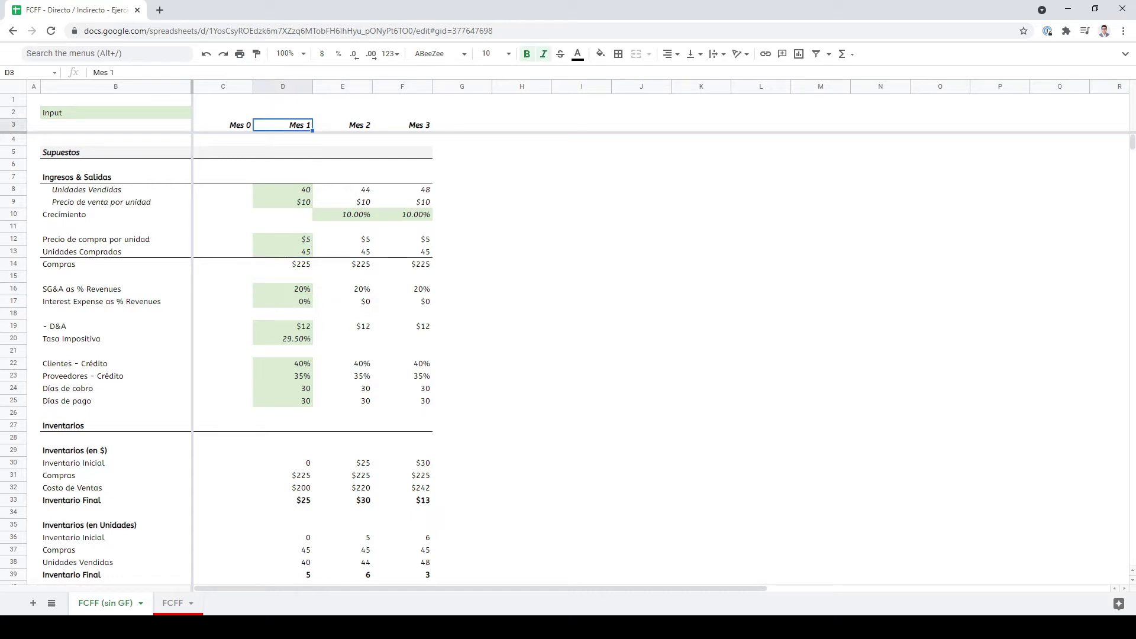
- Highlight the model's timeline headers from Mes 0 to Mes 3 in C3:F3
key("Left")
key("Right")
key("shift+Right")
key("shift+Right")
key("Left")
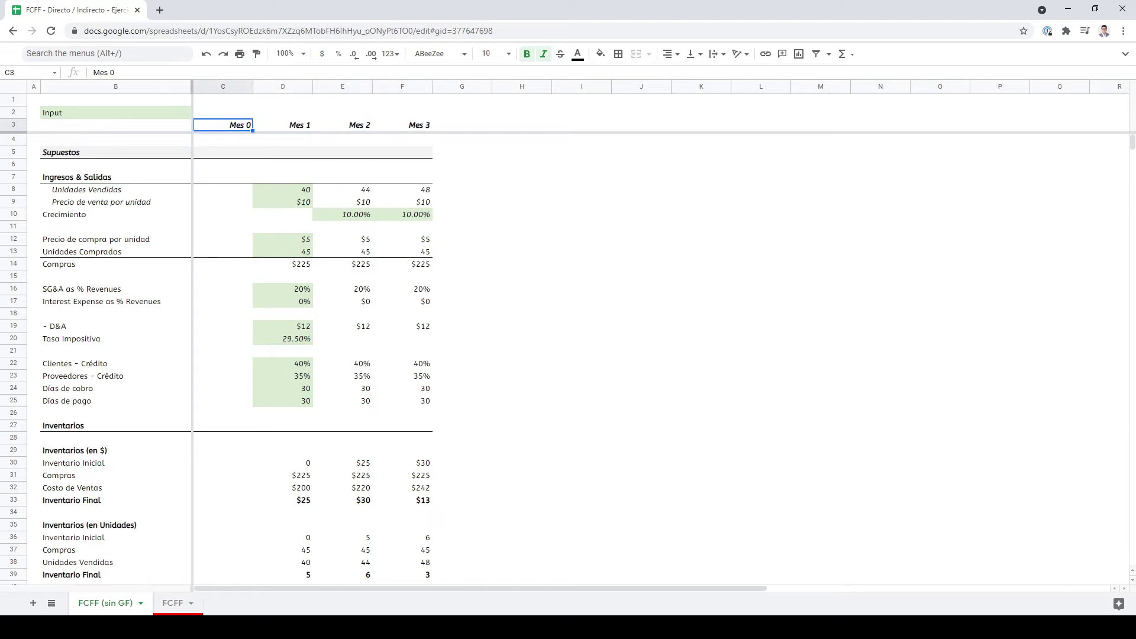
key("shift+Right")
key("shift+Right")
key("shift+Right")
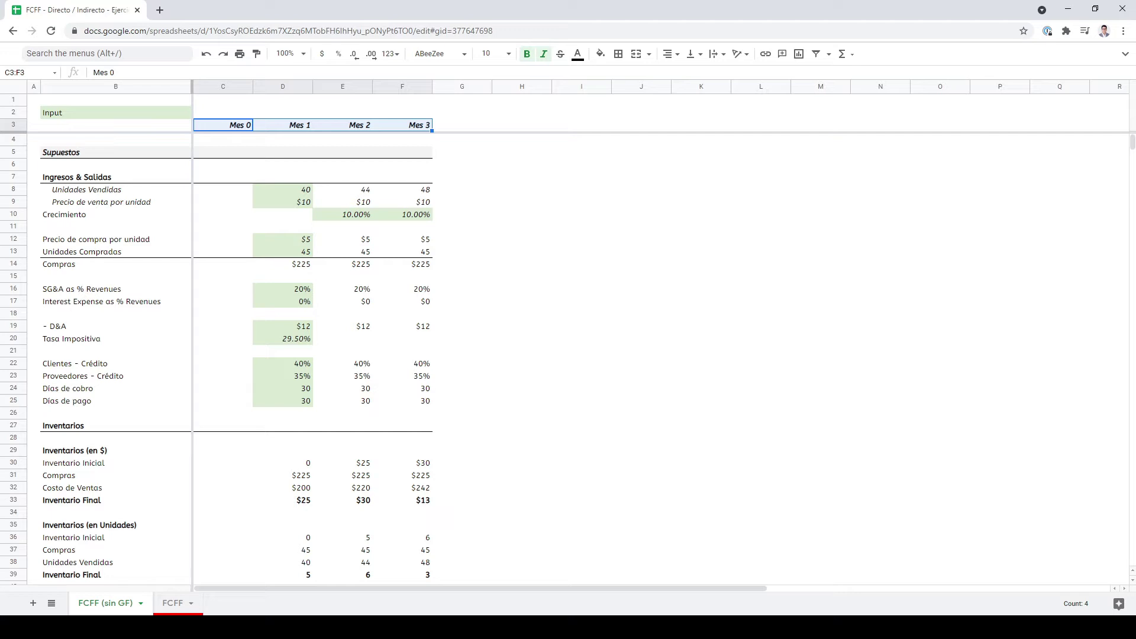
- Go to the Ingresos & Salidas heading in B7 and highlight its row across to the Mes 3 column
key("Down")
key("Down")
key("Down")
key("Down")
key("Down")
key("Down")
key("Up")
key("Up")
key("Left")
key("Right")
key("Left")
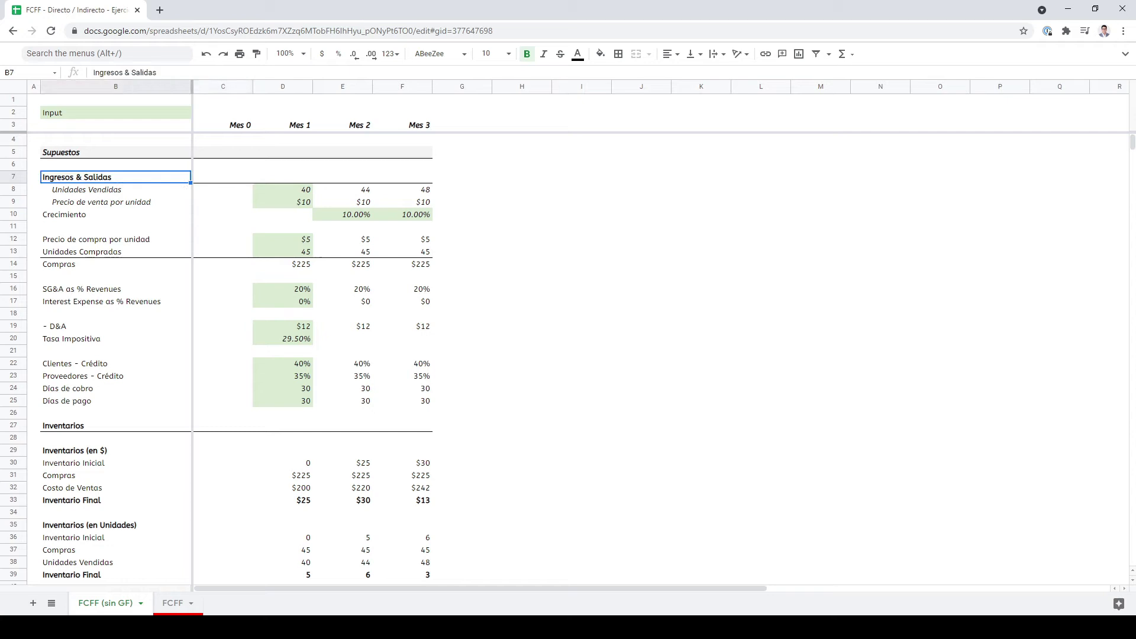
key("shift+Right")
key("shift+Right")
key("shift+Right")
key("shift+Right")
- Highlight the Unidades Vendidas row in B8:F8, followed by the Precio de venta por unidad row in B9:F9
key("Down")
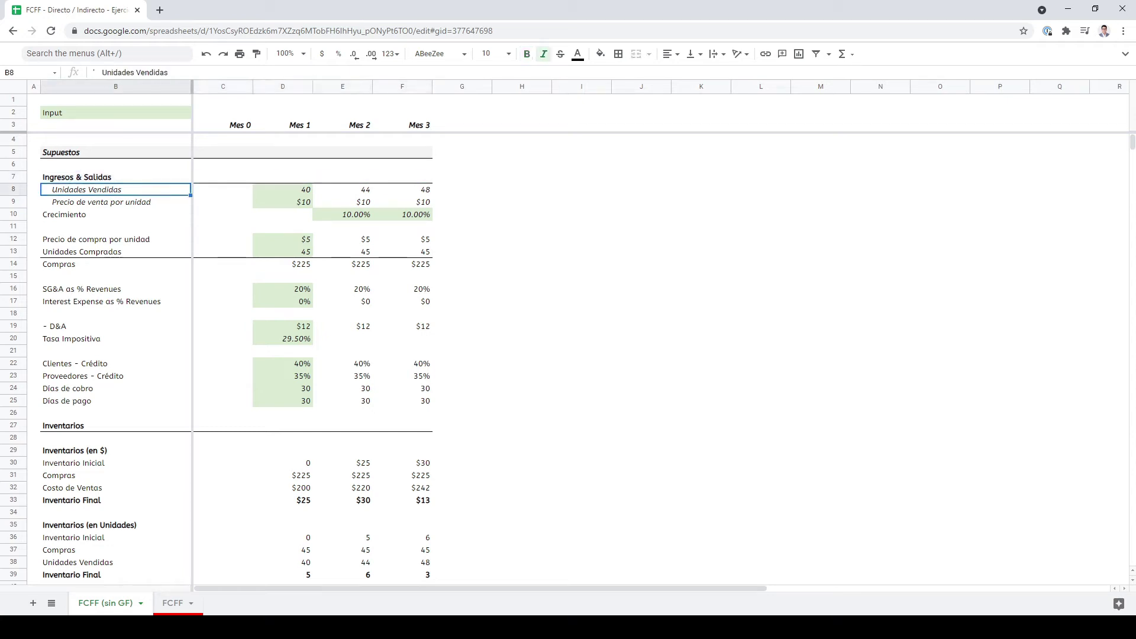
key("shift+Right")
key("shift+Right")
key("shift+Right")
key("shift+Right")
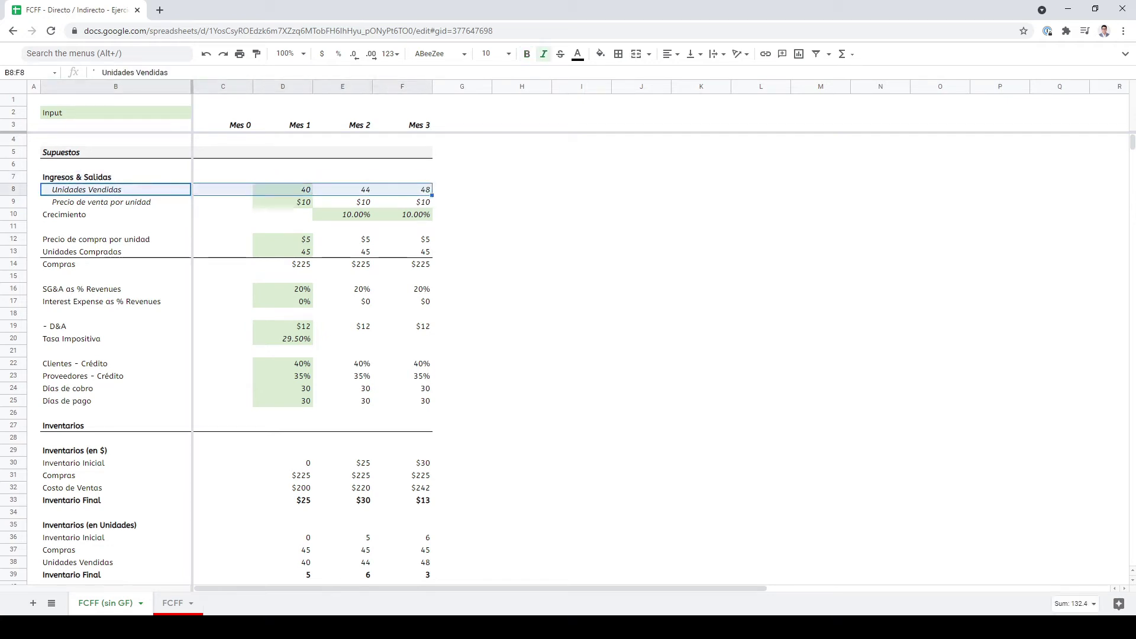
key("Down")
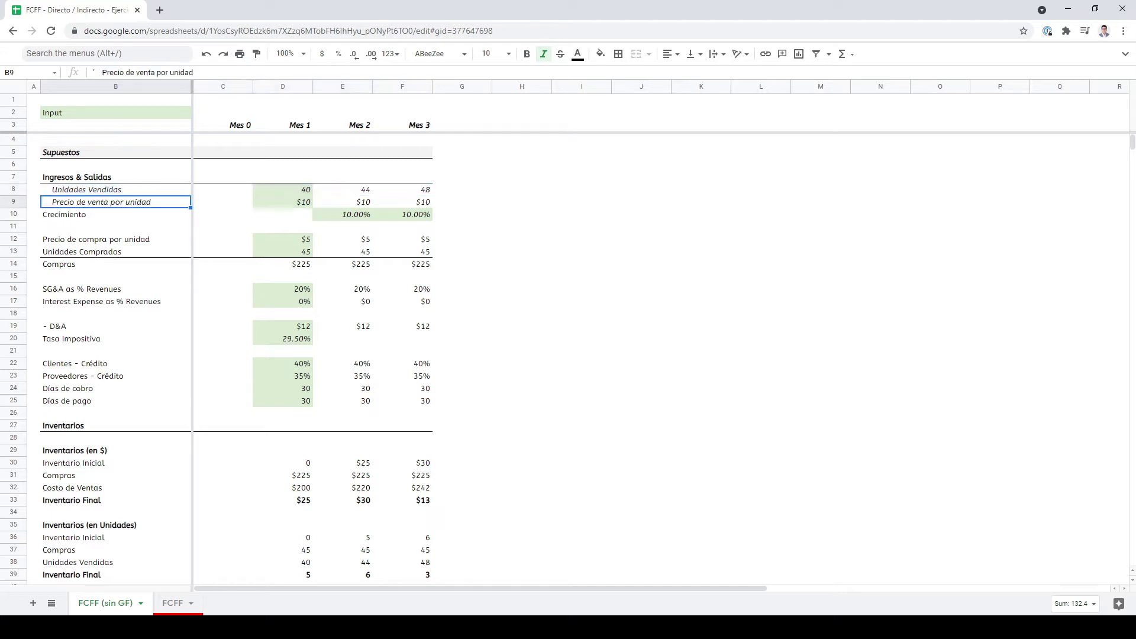
key("shift+Right")
key("shift+Right")
key("shift+Right")
key("shift+Right")
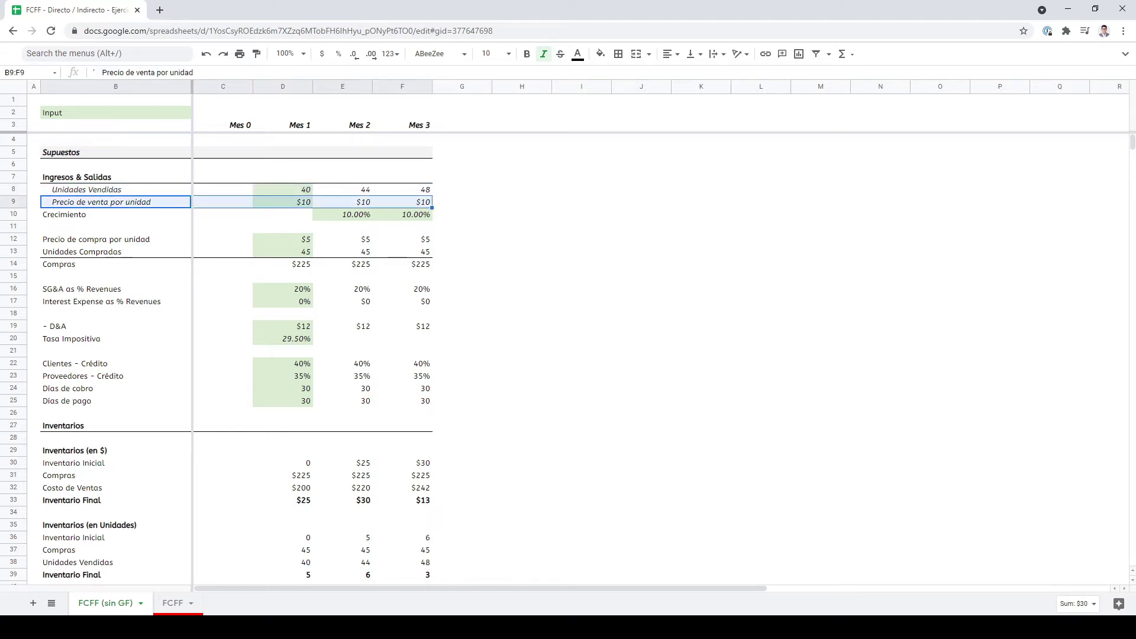
- Highlight the Crecimiento row from its label to the Mes 3 value in B10:F10
key("Down")
key("shift+Right")
key("shift+Right")
key("shift+Right")
key("shift+Right")
key("shift+Right")
key("shift+Left")
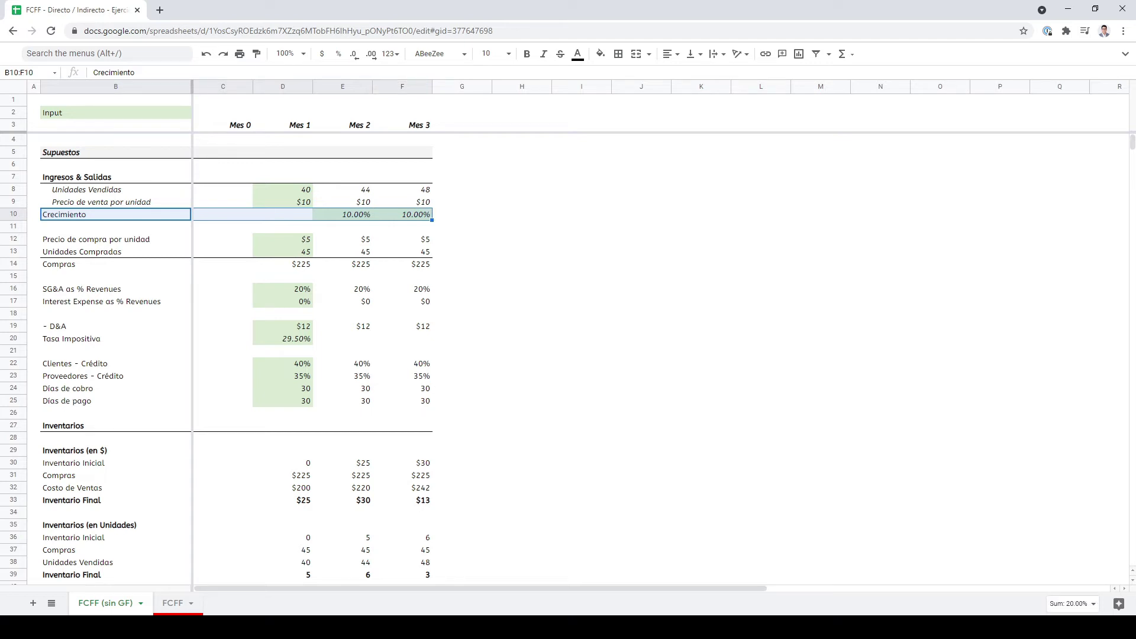
- Review the Precio de venta por unidad cells month by month up to F9, and highlight the whole row B9:F9
key("Up")
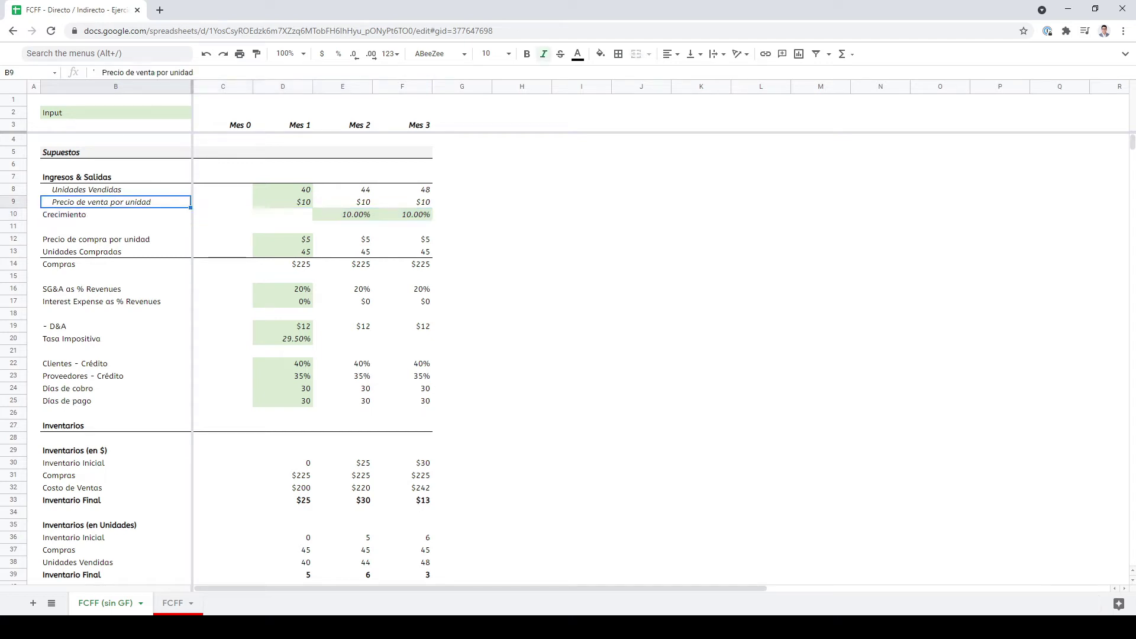
key("Right")
key("Right")
key("Right")
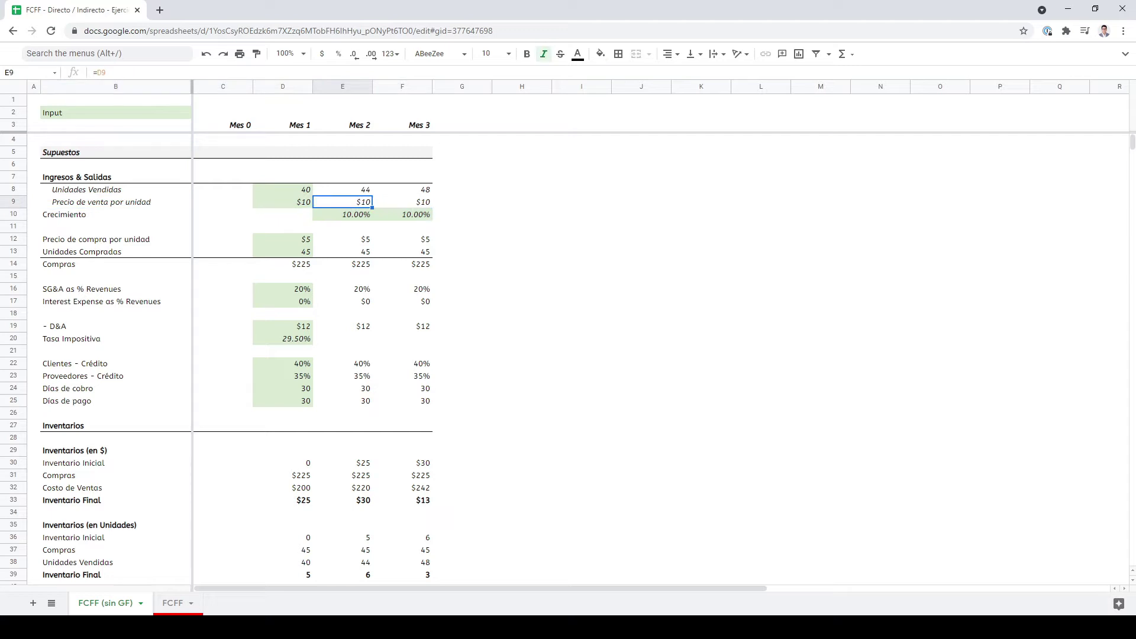
key("Right")
key("shift+Left")
key("shift+Left")
key("shift+Left")
key("shift+Left")
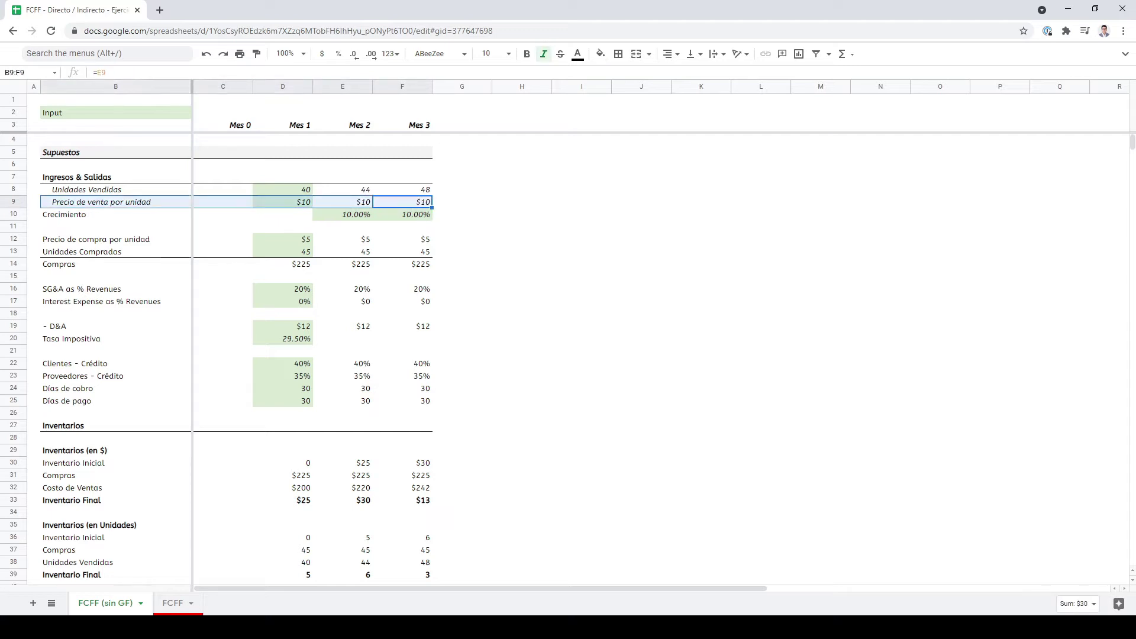
- Recheck how the Unidades Vendidas formulas in E8 and F8 reference the Crecimiento inputs, ending on F10
key("Up")
key("Left")
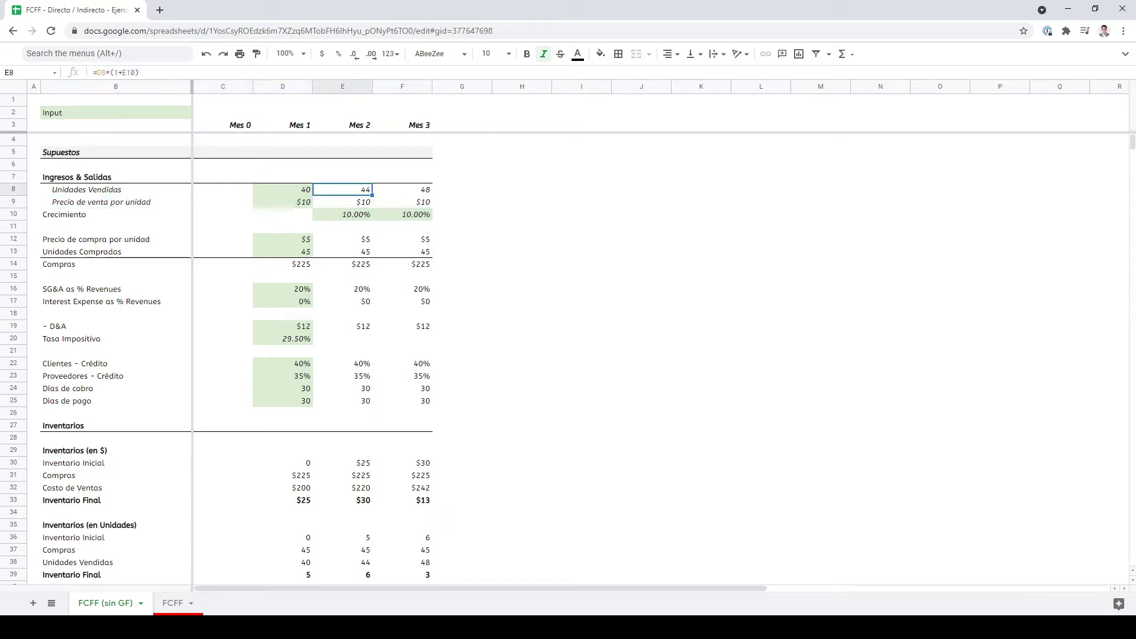
key("F2")
key("Escape")
key("Right")
key("F2")
key("Escape")
key("Down")
key("Down")
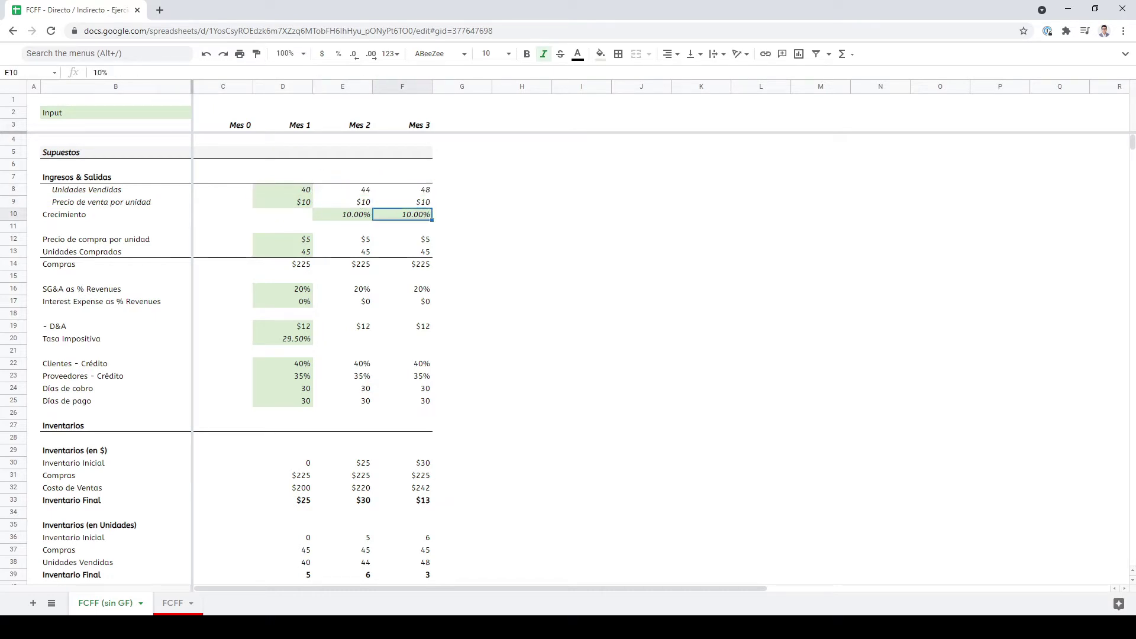
- Highlight the Crecimiento row back from F10 to its label, and move on to the Precio de compra por unidad label in B12
key("shift+Left")
key("shift+Left")
key("shift+Left")
key("shift+Left")
key("Down")
key("Down")
key("Left")
key("Left")
key("Left")
key("Left")
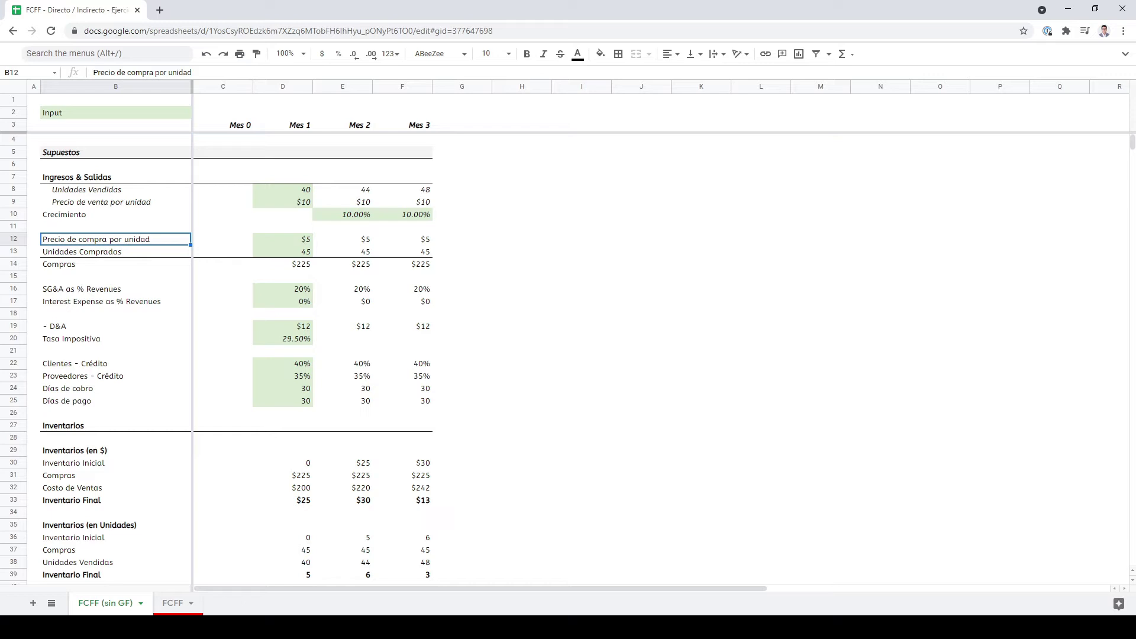
- Return to the Mes 1 Unidades Vendidas input in D8 and review the Mes 1 inputs down to Unidades Compradas in D13
key("Up")
key("Up")
key("Up")
key("Up")
key("Right")
key("Right")
key("Down")
key("Down")
key("Down")
key("Down")
key("Down")
- Highlight the Unidades Compradas row from its label to the Mes 3 value in B13:F13
key("Left")
key("Left")
key("shift+Right")
key("shift+Right")
key("shift+Right")
key("shift+Right")
key("shift+Right")
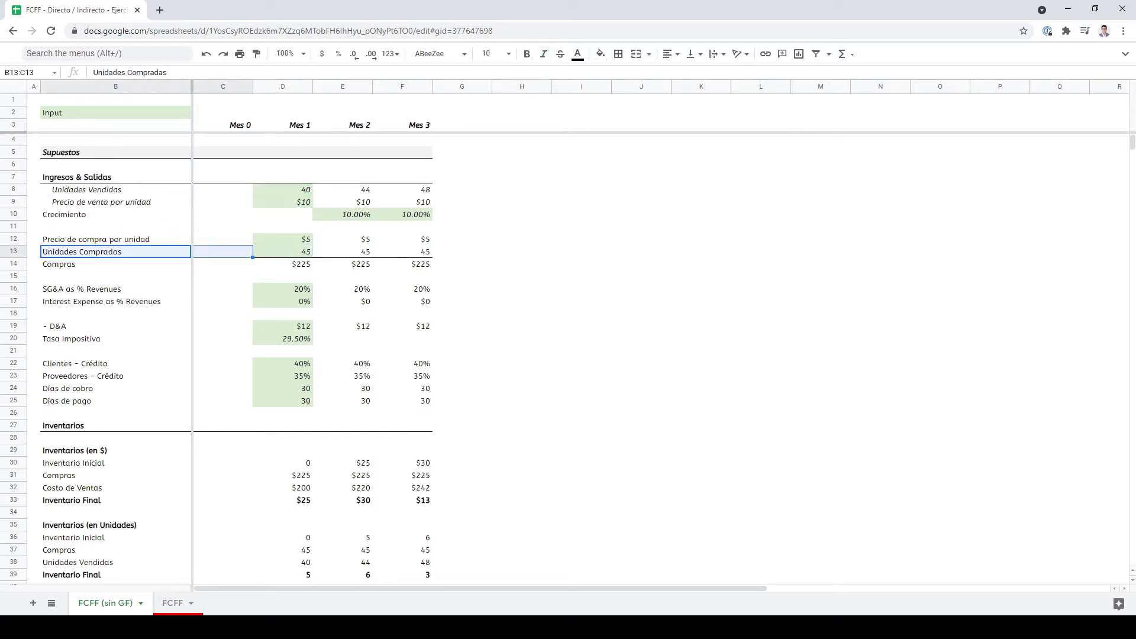
key("shift+Left")
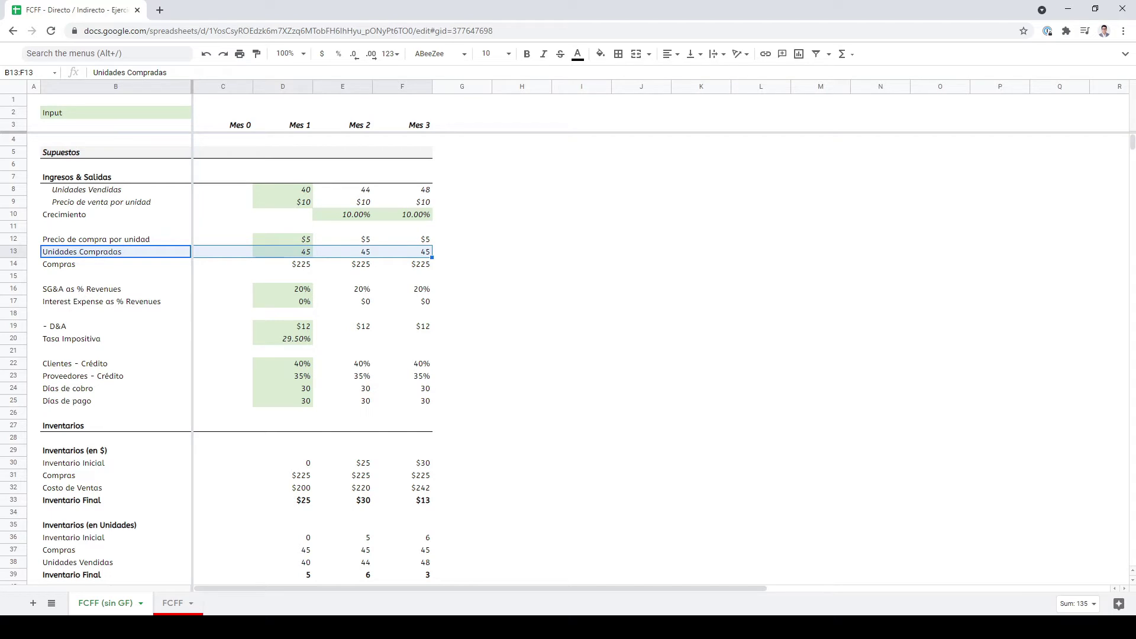
- Highlight the Precio de compra por unidad row from its label to the Mes 3 value in B12:F12
key("Up")
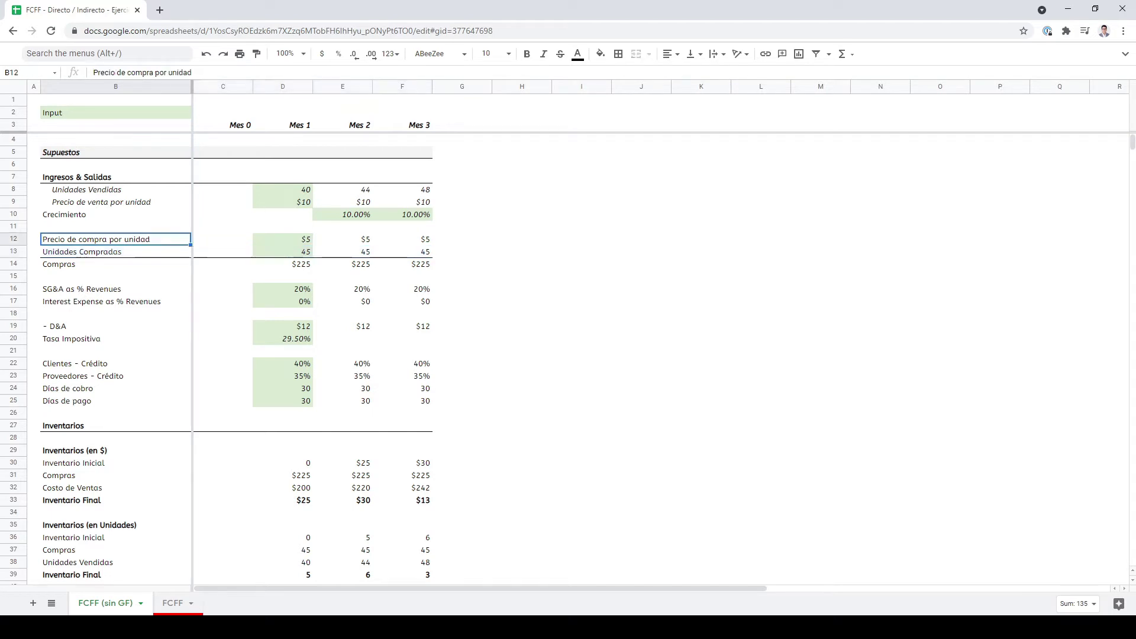
key("shift+Right")
key("shift+Right")
key("shift+Right")
key("shift+Right")
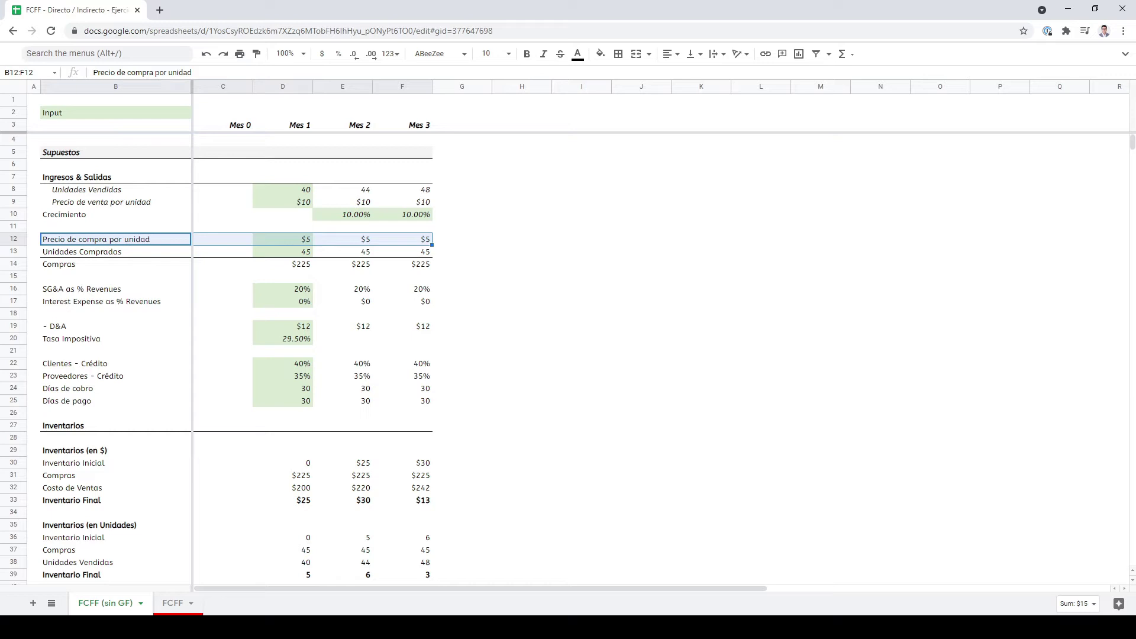
- Inspect which cells the Mes 1 Compras formula in D14 references, leaving it unedited
key("Down")
key("Down")
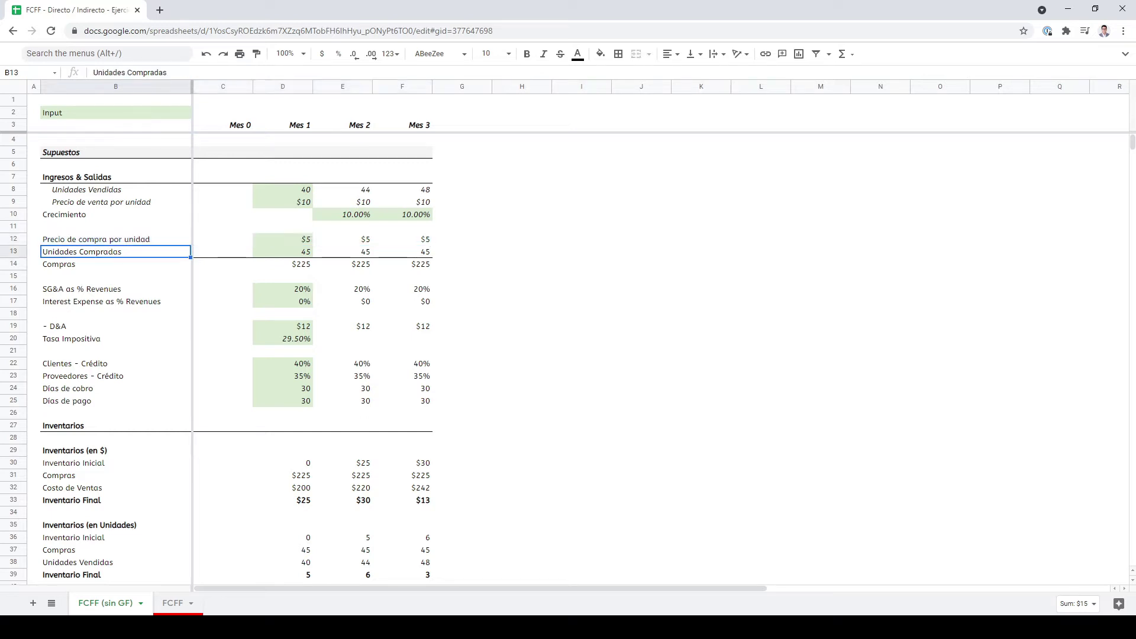
key("Right")
key("Right")
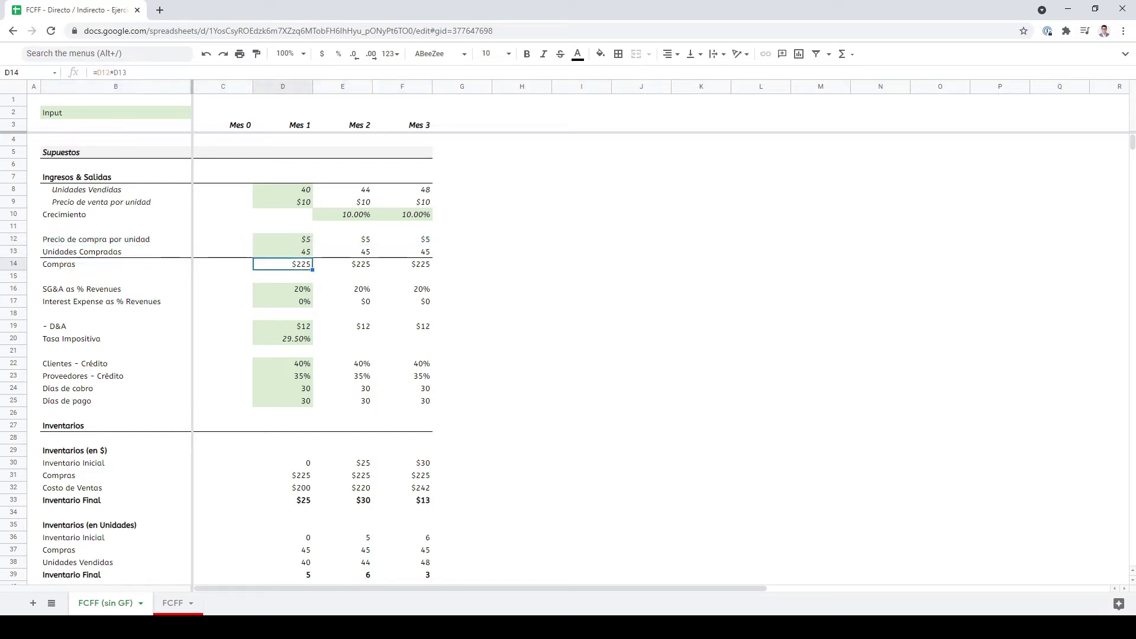
key("F2")
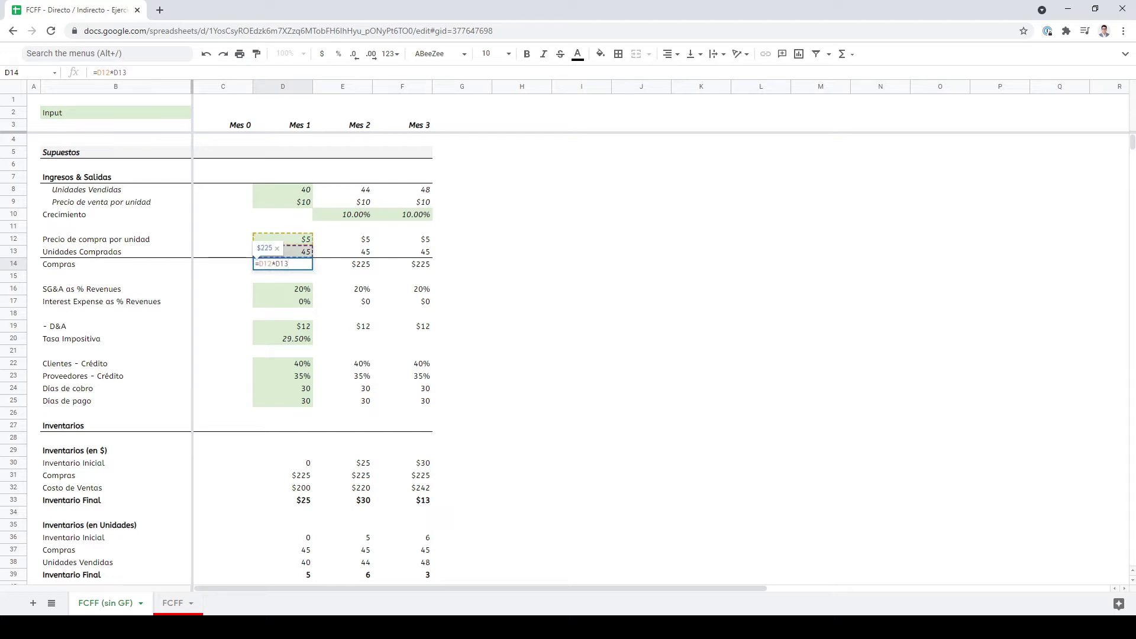
key("Escape")
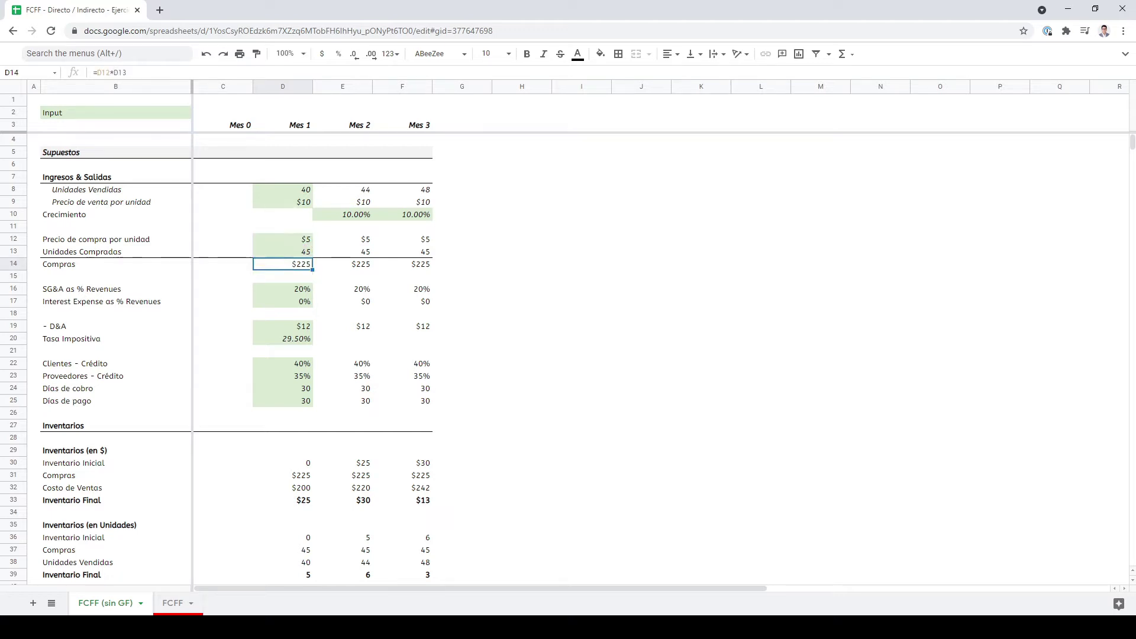
- Inspect the cell references of the Compras formulas for Mes 2 and Mes 3 in E14 and F14
key("Right")
key("F2")
key("Escape")
key("Right")
key("F2")
key("Return")
- Highlight the SG&A as % Revenues row from its label to the Mes 3 value in B16:F16
key("Left")
key("Left")
key("Left")
key("Left")
key("Down")
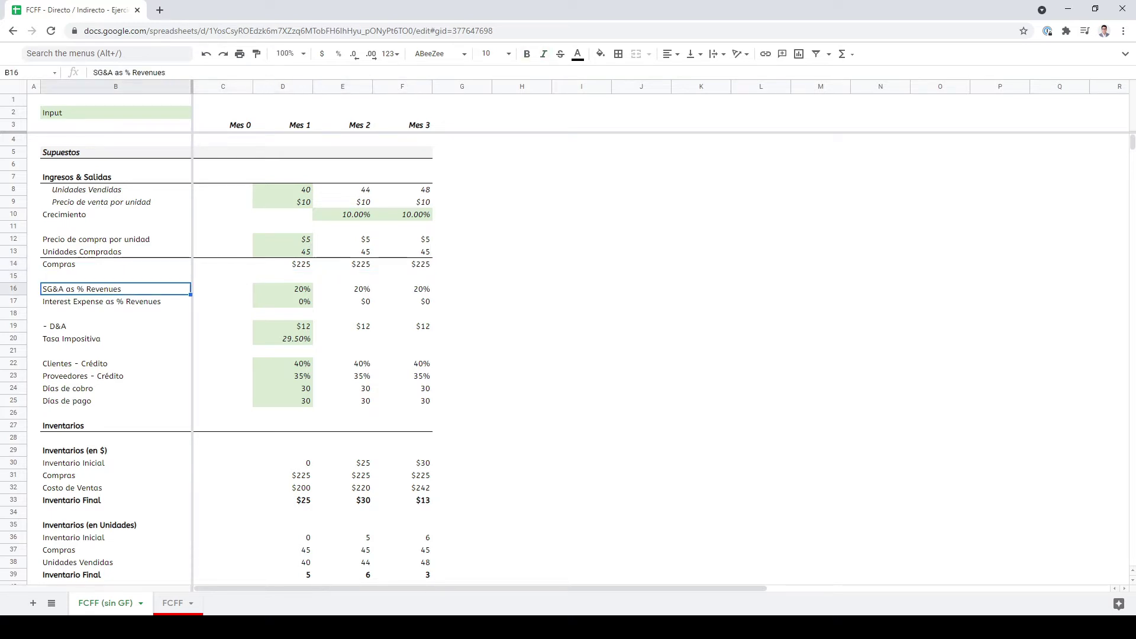
key("shift+Right")
key("shift+Right")
key("shift+Right")
key("shift+Right")
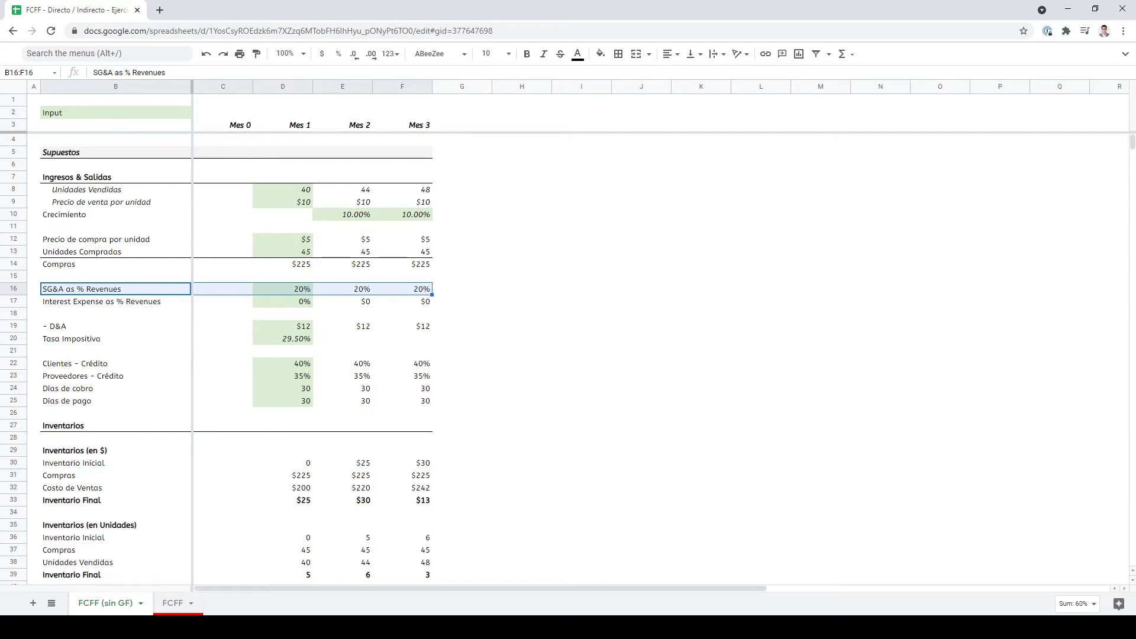
- Highlight the Interest Expense as % Revenues row from its label to the Mes 3 value in B17:F17
key("Down")
key("shift+Right")
key("shift+Right")
key("shift+Right")
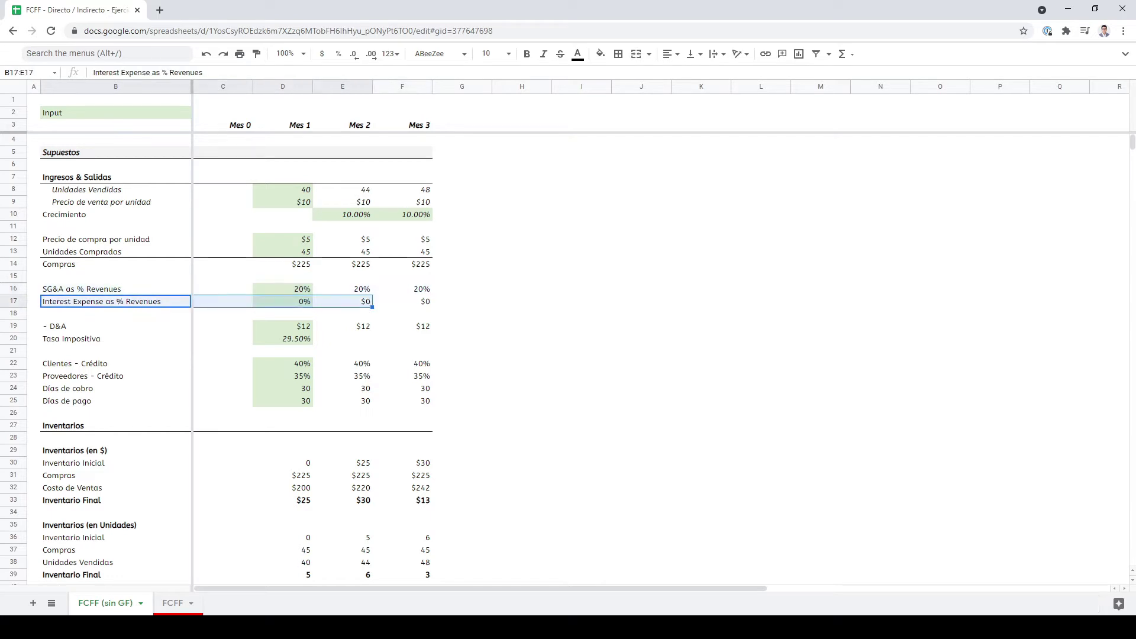
key("shift+Right")
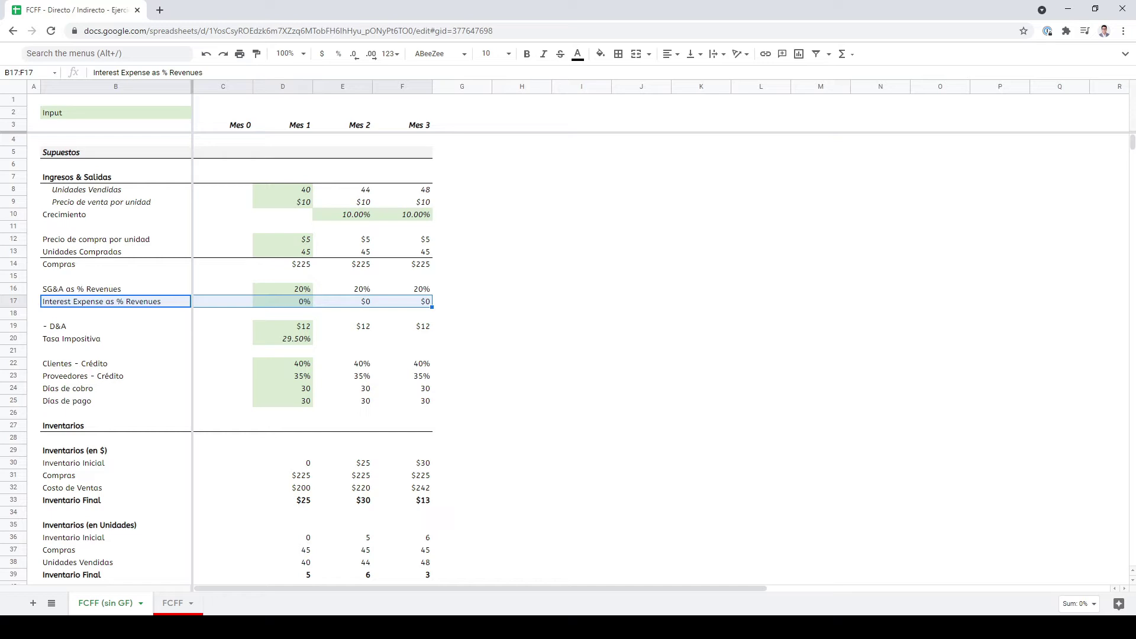
- Highlight the D&A row from its label to the Mes 3 value in B19:F19
key("Down")
key("Down")
key("shift+Right")
key("shift+Right")
key("shift+Right")
key("shift+Right")
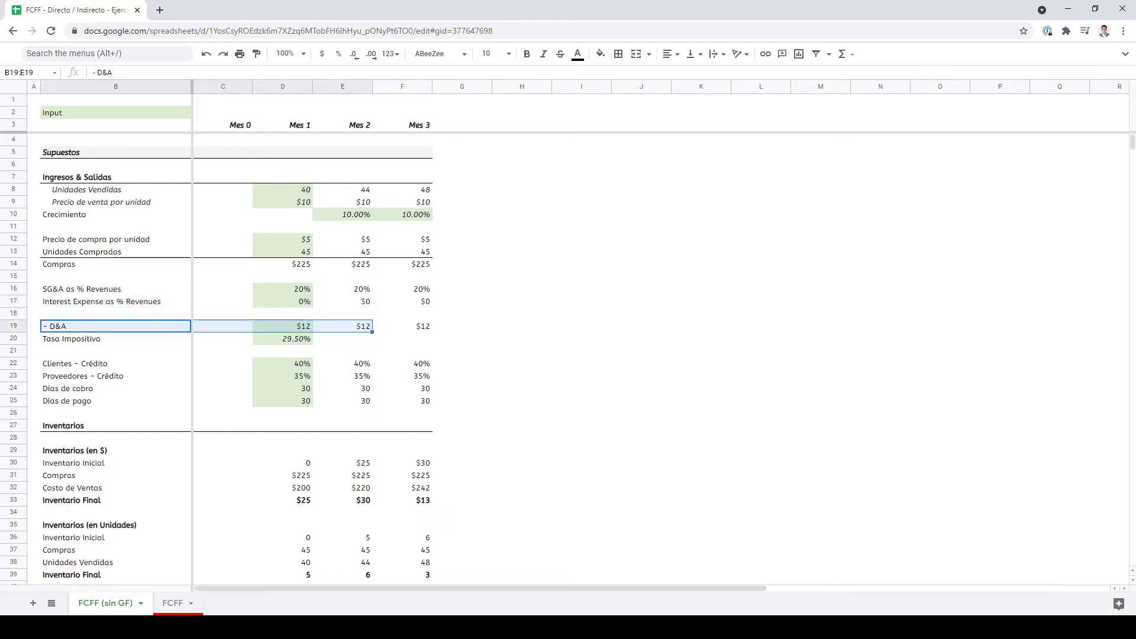
- Review the D&A values month by month, starting from the Mes 1 input in D19
key("Right")
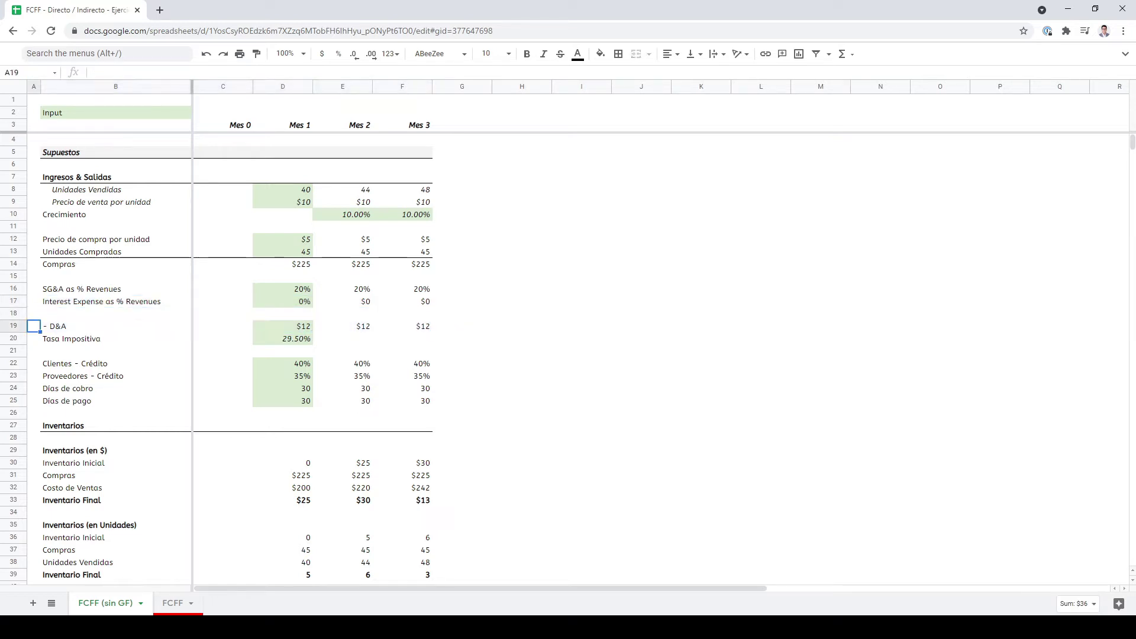
key("Right")
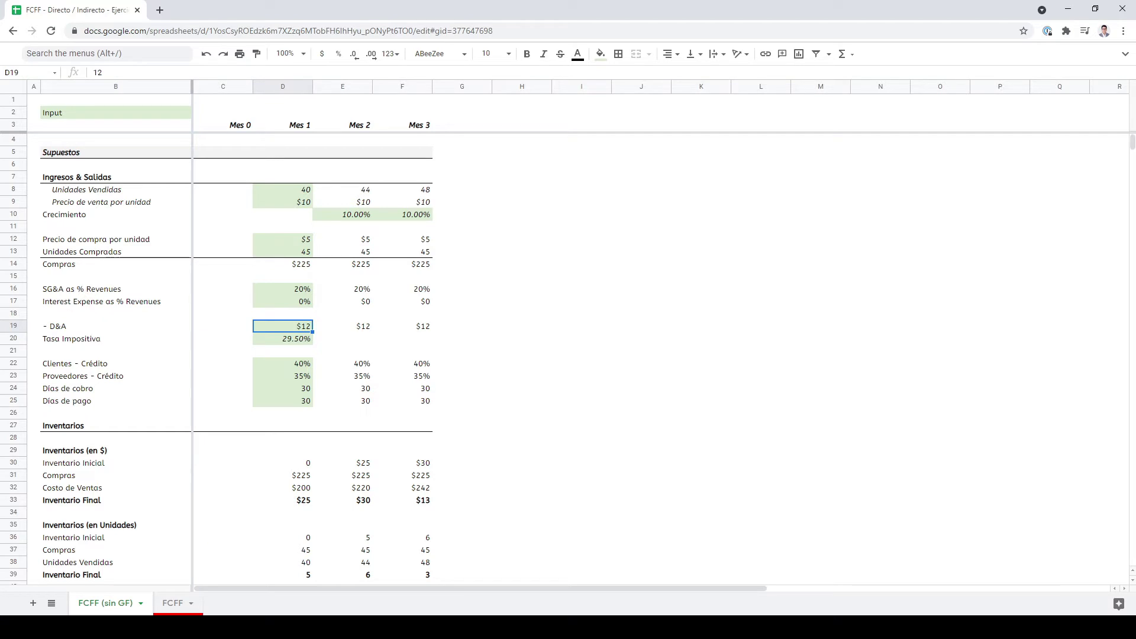
key("Right")
key("Right")
- Highlight the Tasa Impositiva label and its Mes 1 input in B20:D20
key("Left")
key("Left")
key("Left")
key("Left")
key("Down")
key("shift+Right")
key("shift+Right")
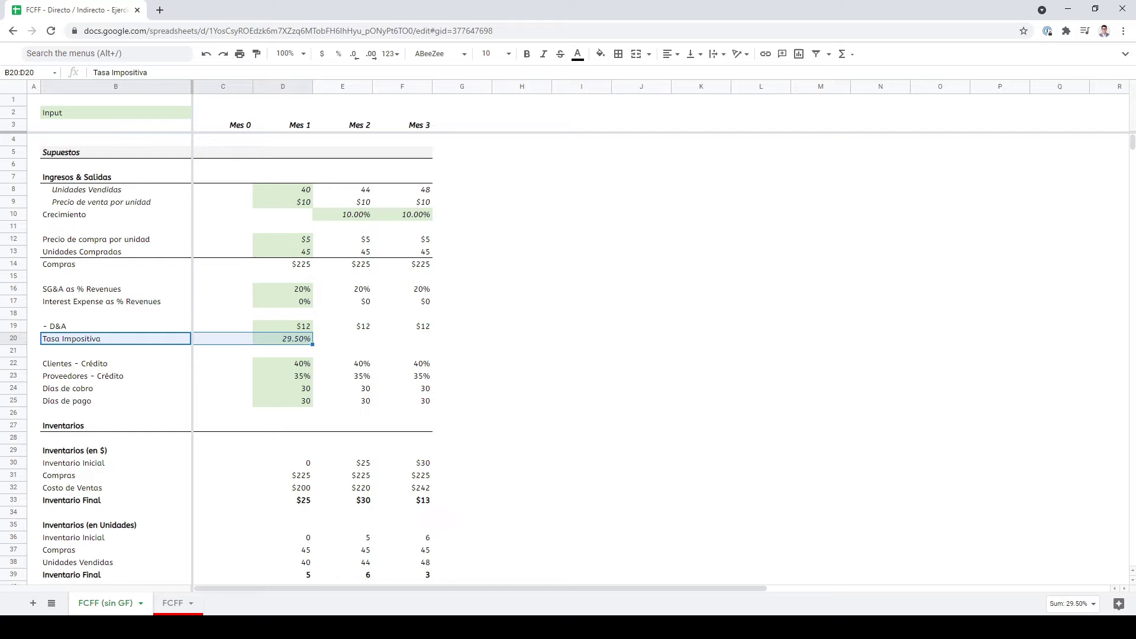
- Highlight the Clientes - Crédito and Proveedores - Crédito rows across all months in B22:F23
key("Down")
key("Down")
key("shift+Right")
key("shift+Right")
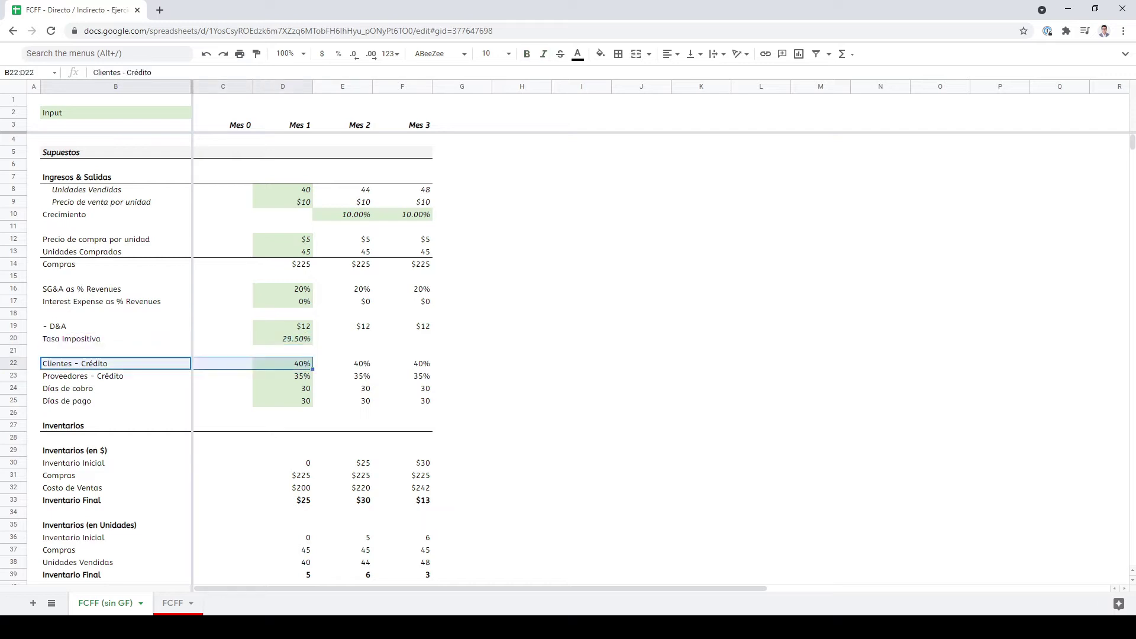
key("shift+Right")
key("shift+Right")
key("shift+Down")
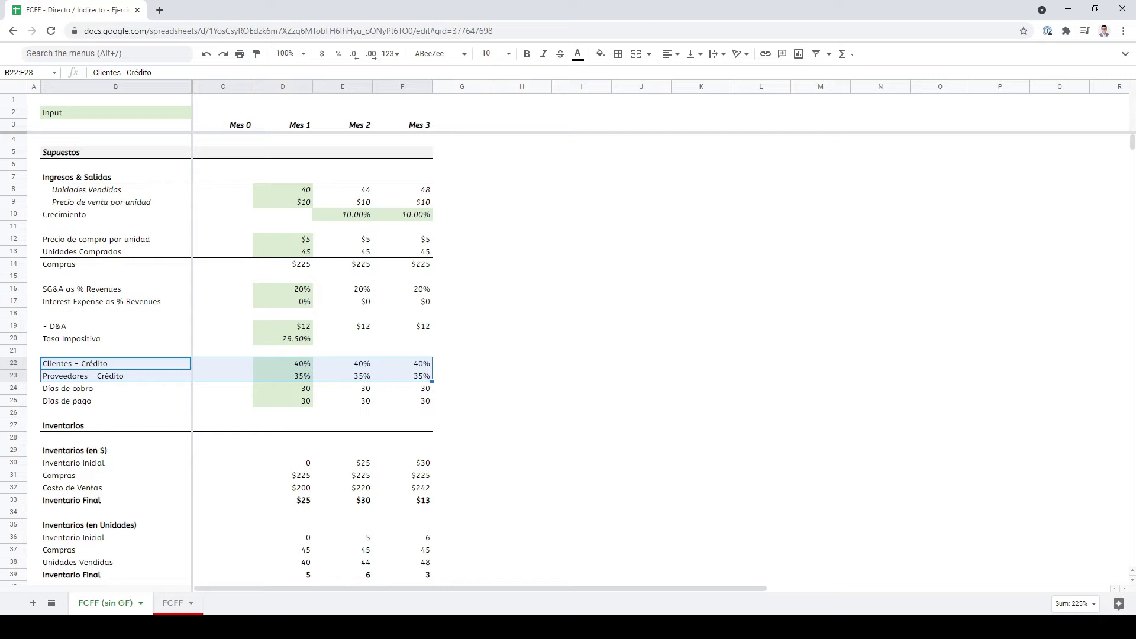
- Examine the Clientes - Crédito row from its label to the Mes 1 input in D22
left_click(116, 364)
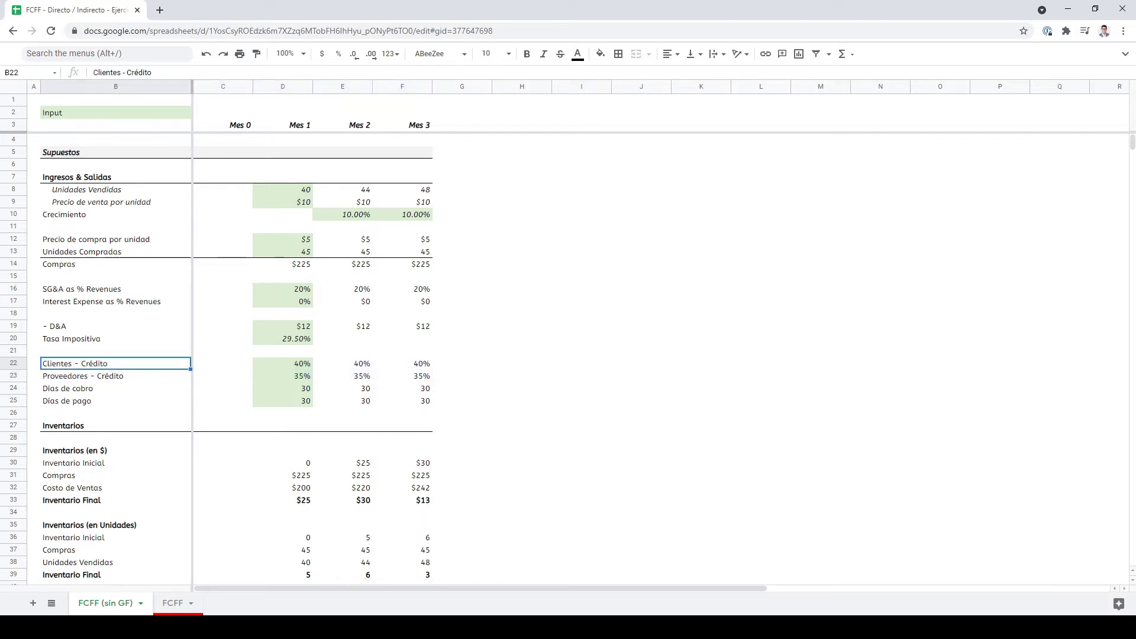
key("Right")
key("Right")
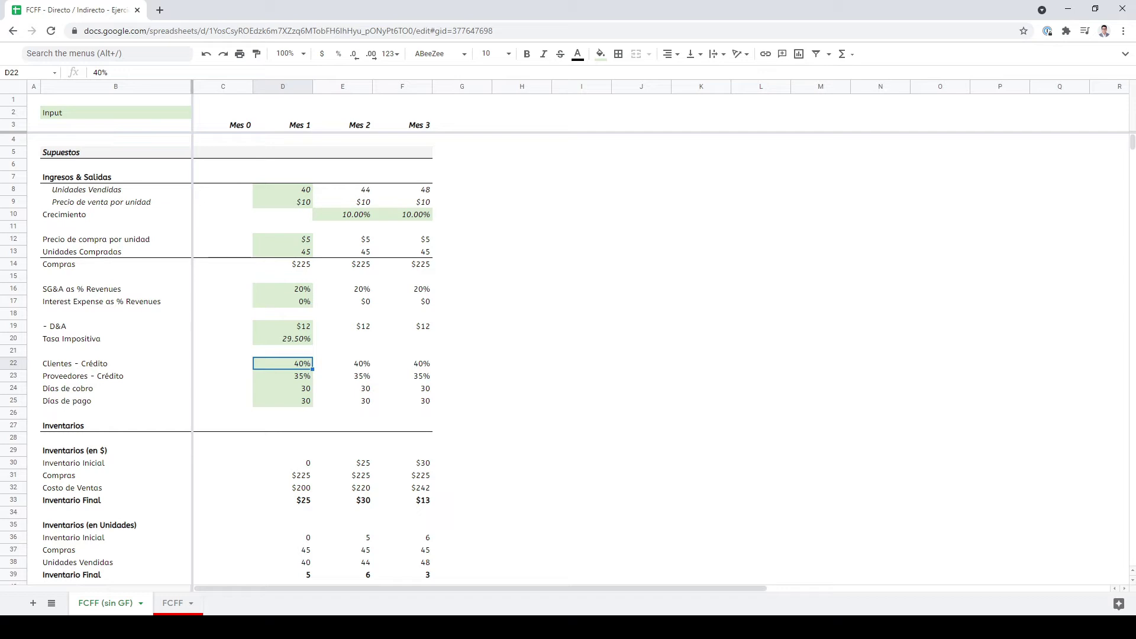
- Check the Mes 1 Proveedores - Crédito input in D23, and highlight its whole row B23:F23
left_click(283, 375)
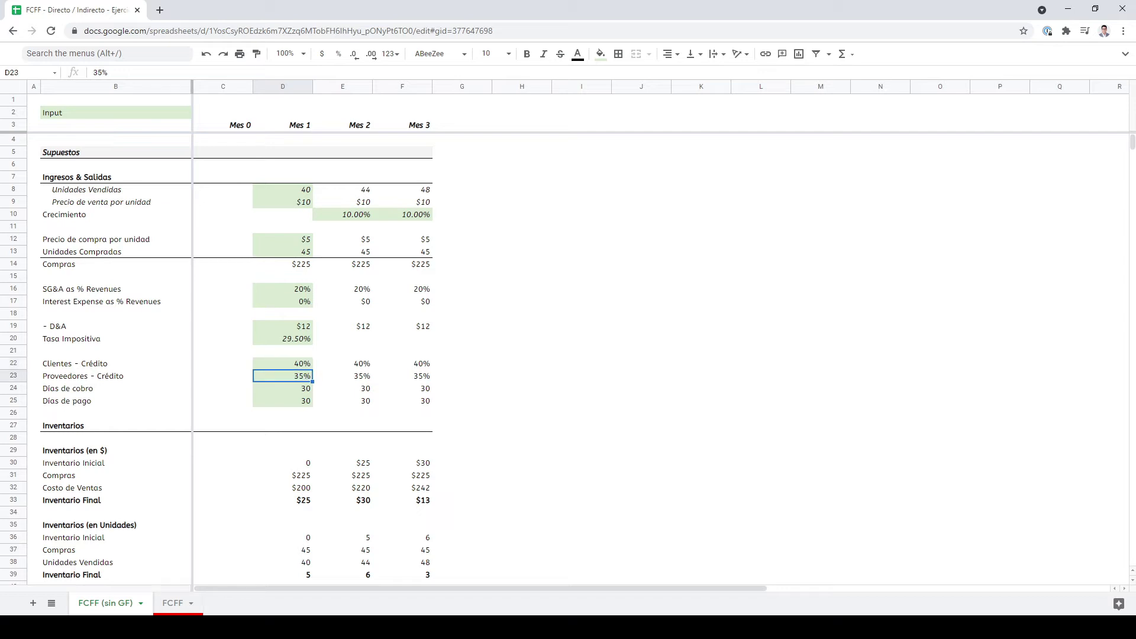
key("Left")
key("Left")
key("shift+Right")
key("shift+Right")
key("shift+Right")
key("shift+Right")
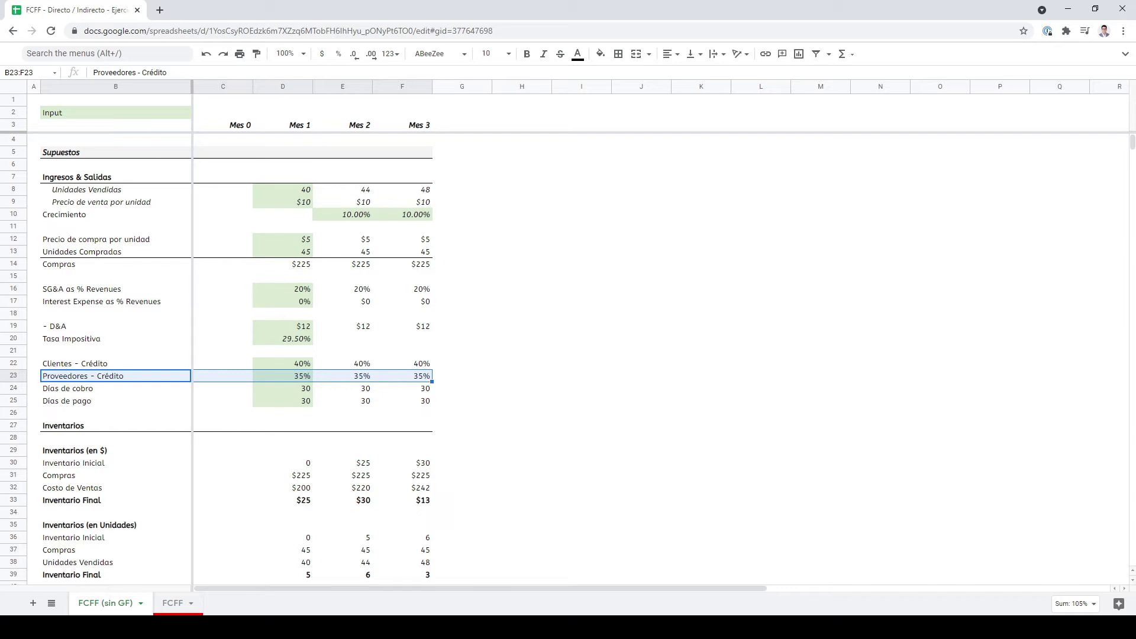
- Highlight the Días de cobro and Días de pago rows from their labels to Mes 3 in B24:F25
left_click(116, 388)
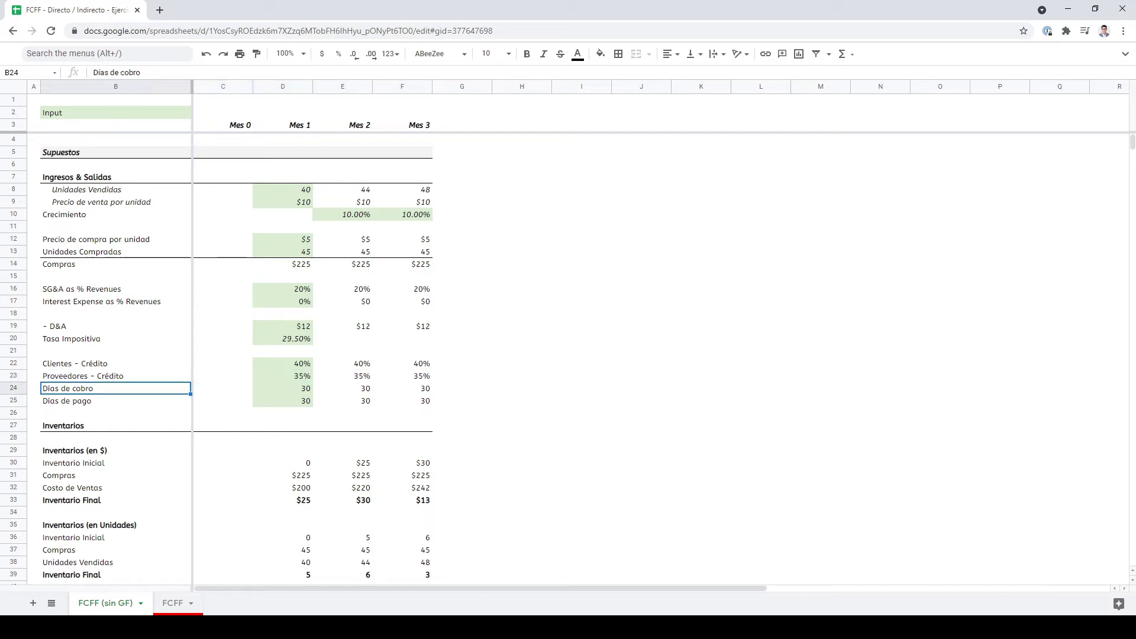
key("shift+Right")
key("shift+Right")
key("shift+Right")
key("shift+Right")
key("shift+Right")
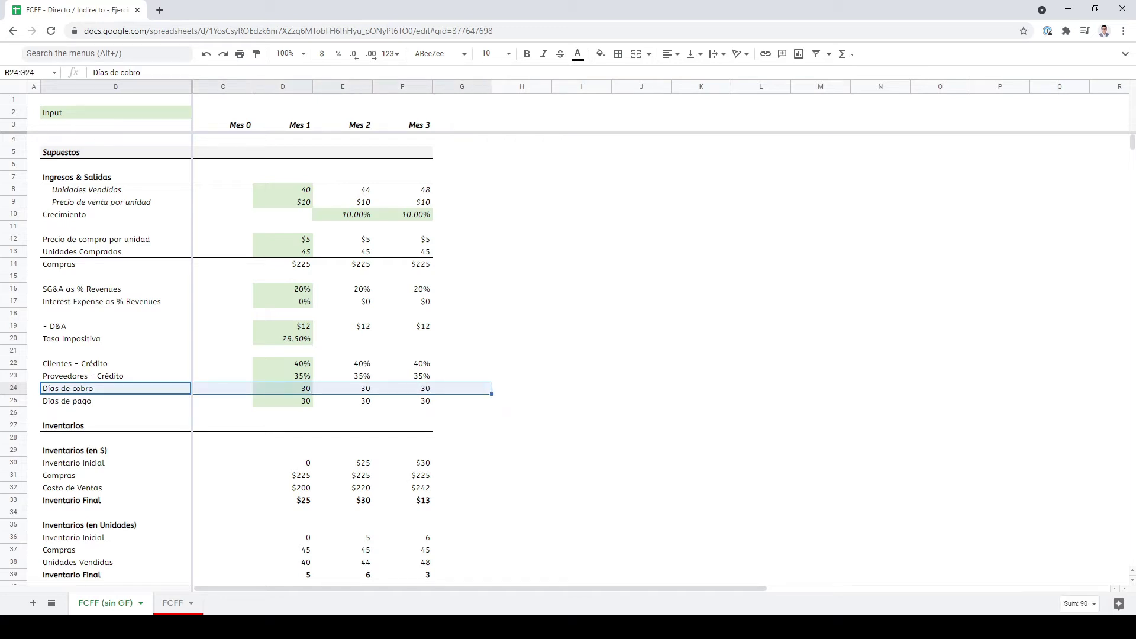
key("shift+Down")
key("shift+Left")
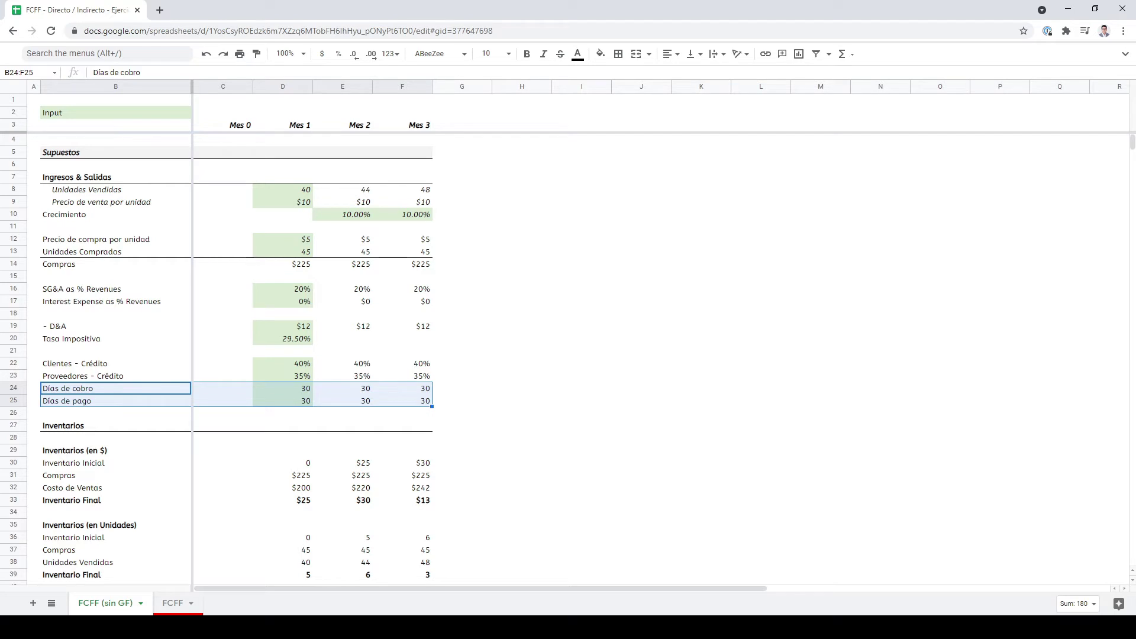
- Highlight the Mes 1 credit and days inputs in D22:D25, and the whole Mes 2 column from E24
left_click(116, 388)
left_click(283, 388)
key("ctrl+space")
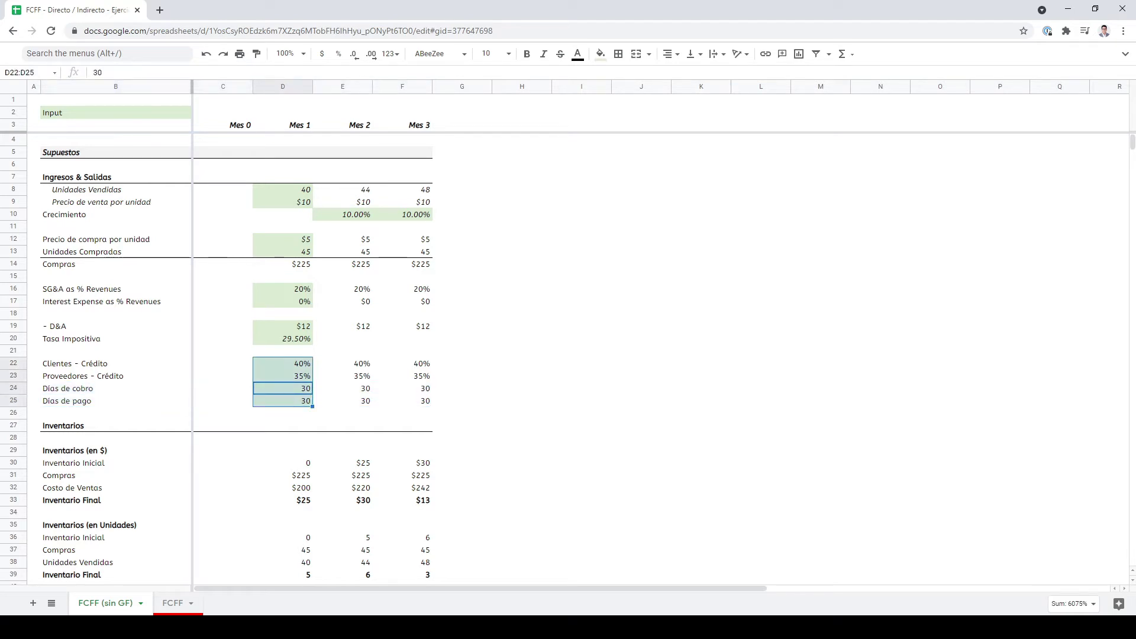
left_click(342, 389)
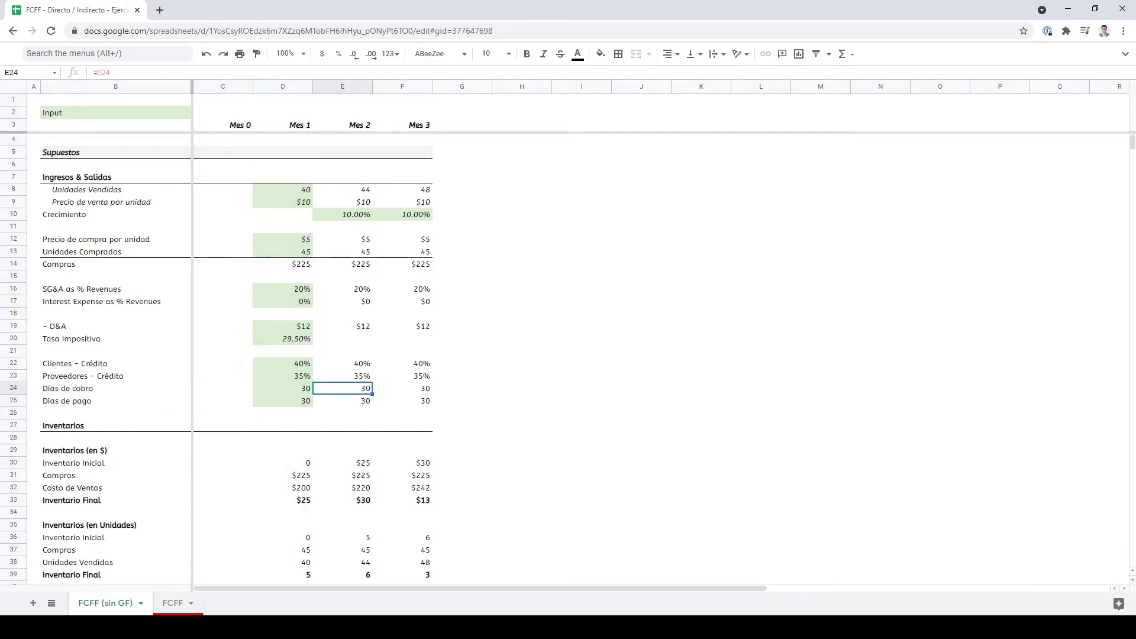
key("ctrl+space")
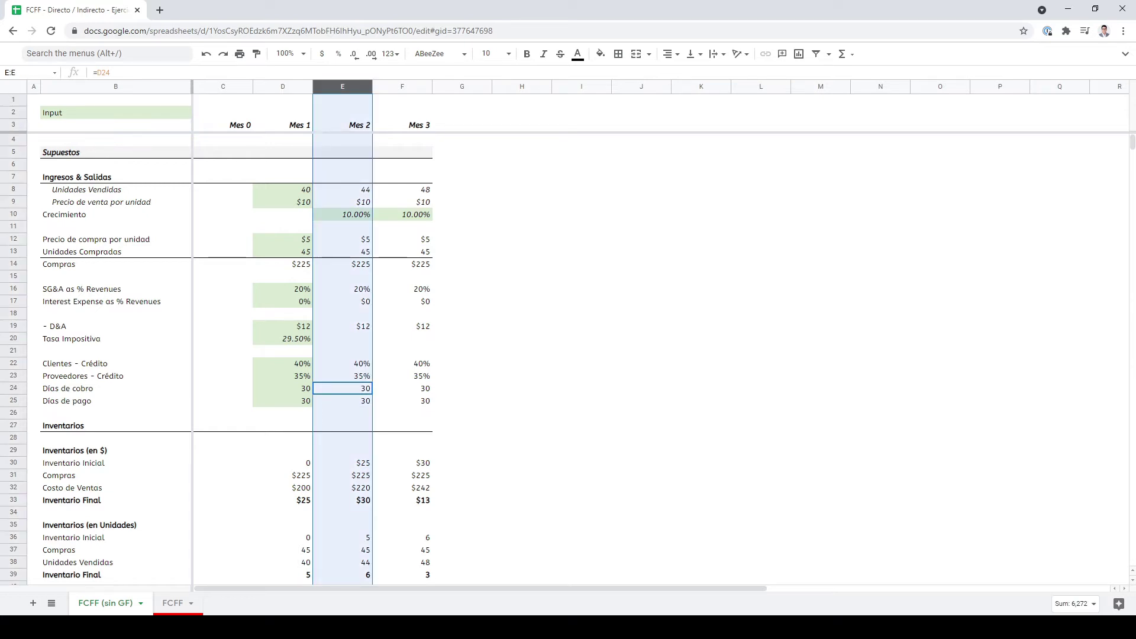
- Highlight the Días de cobro and Días de pago labels with their Mes 1 inputs in B24:D25
key("Left")
key("shift+Left")
key("shift+Left")
key("shift+Down")
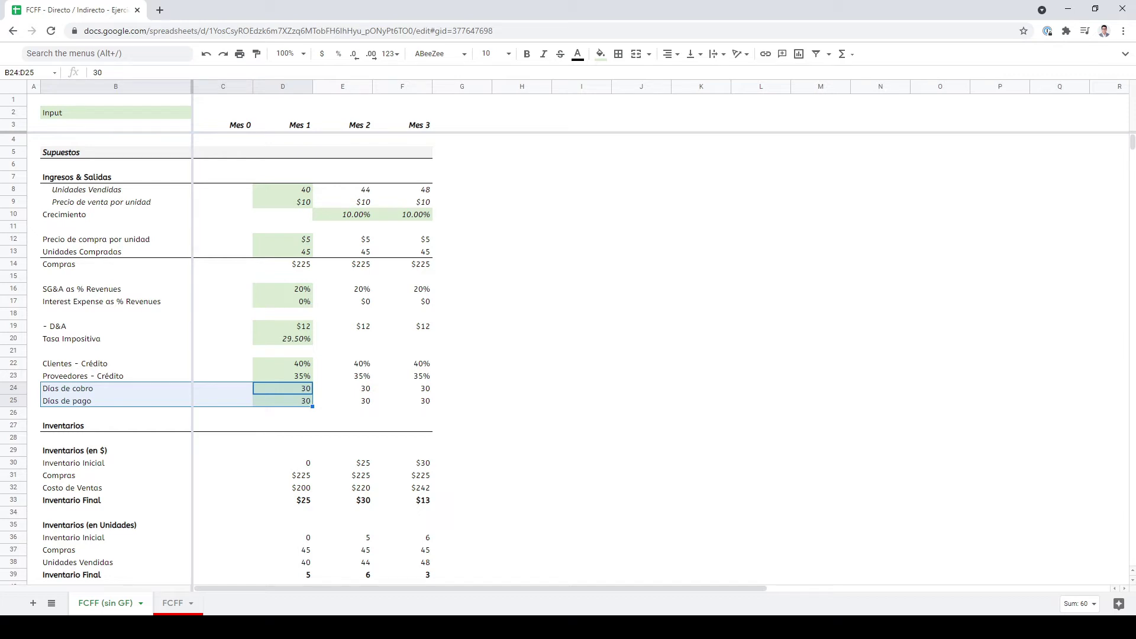
- Move on to the Inventarios (en $) section and review the Inventario Inicial row across the months, ending on E30
key("Down")
key("Down")
key("Down")
key("Down")
key("Down")
key("Down")
key("Left")
key("Left")
key("Right")
key("Right")
key("Right")
key("Right")
key("Left")
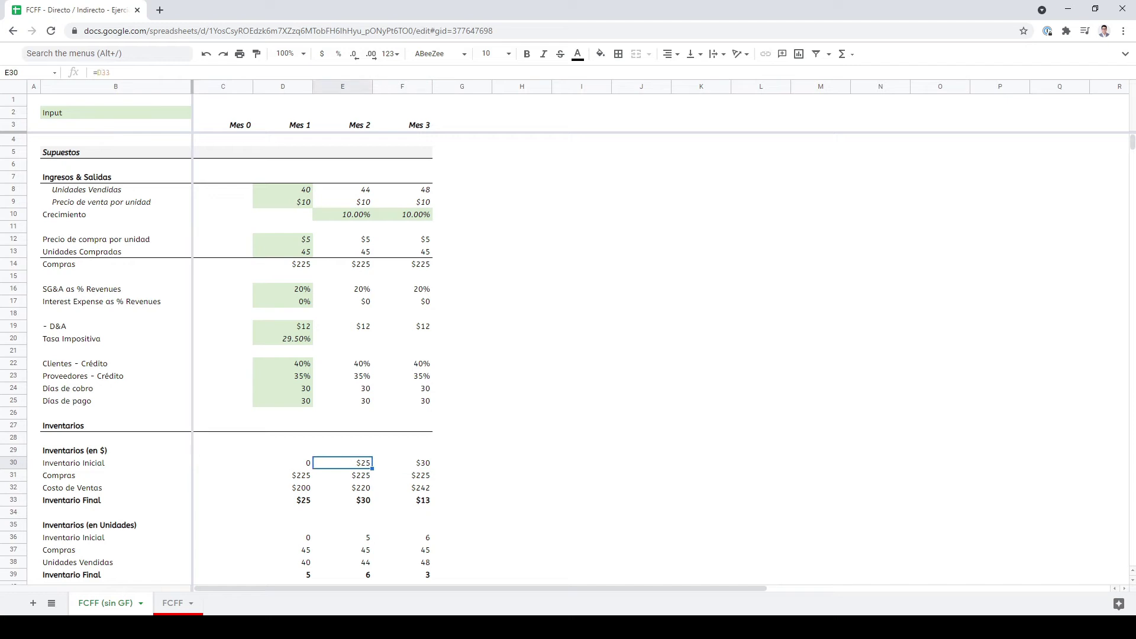
- Recheck the Inventario Inicial row up to Mes 2, and move on to the Compras reference in E31
key("Left")
key("Left")
key("Left")
key("Right")
key("Right")
key("Right")
key("Down")
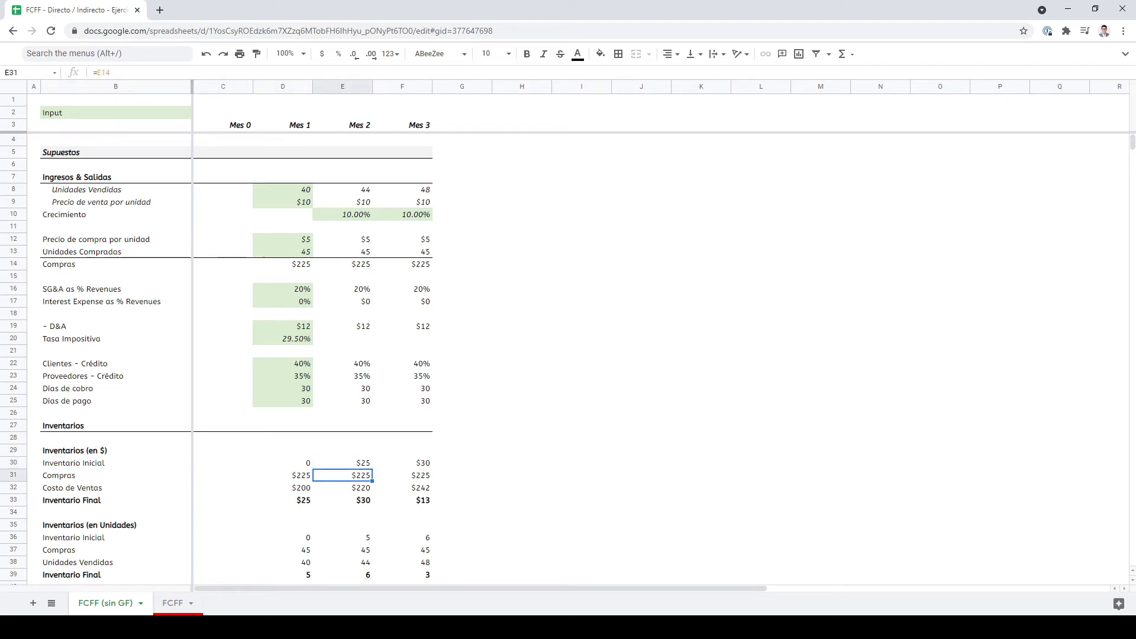
- Look through the remaining Inventarios and NOWC rows down the Mes 2 column, returning to the top of the NOWC block
key("Down")
key("Down")
key("Down")
key("Down")
key("Down")
key("Down")
key("Down")
key("Down")
key("Down")
key("Down")
key("Down")
key("Down")
key("Down")
key("Down")
key("Down")
key("Down")
key("Down")
key("Up")
key("Up")
key("Up")
key("Up")
key("Up")
key("Up")
key("Up")
key("Up")
key("Up")
- Examine the Cuentas por Cobrar (CxC) row in the NOWC block, ending on the Mes 1 formula in D42
key("Left")
key("Left")
key("Left")
key("Left")
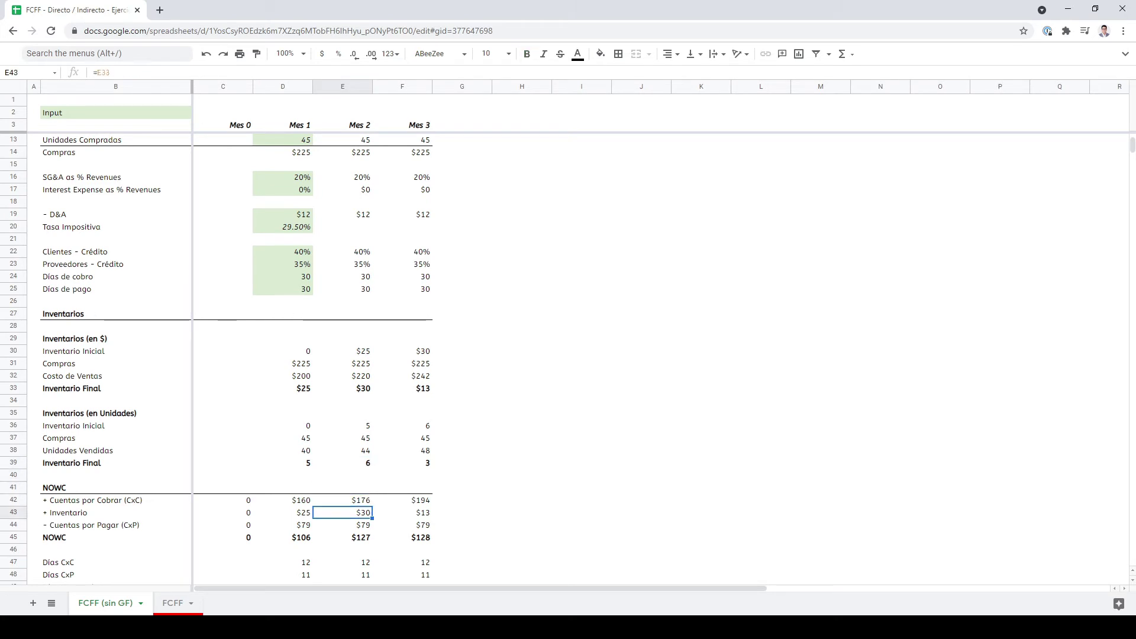
key("Right")
key("Right")
key("Right")
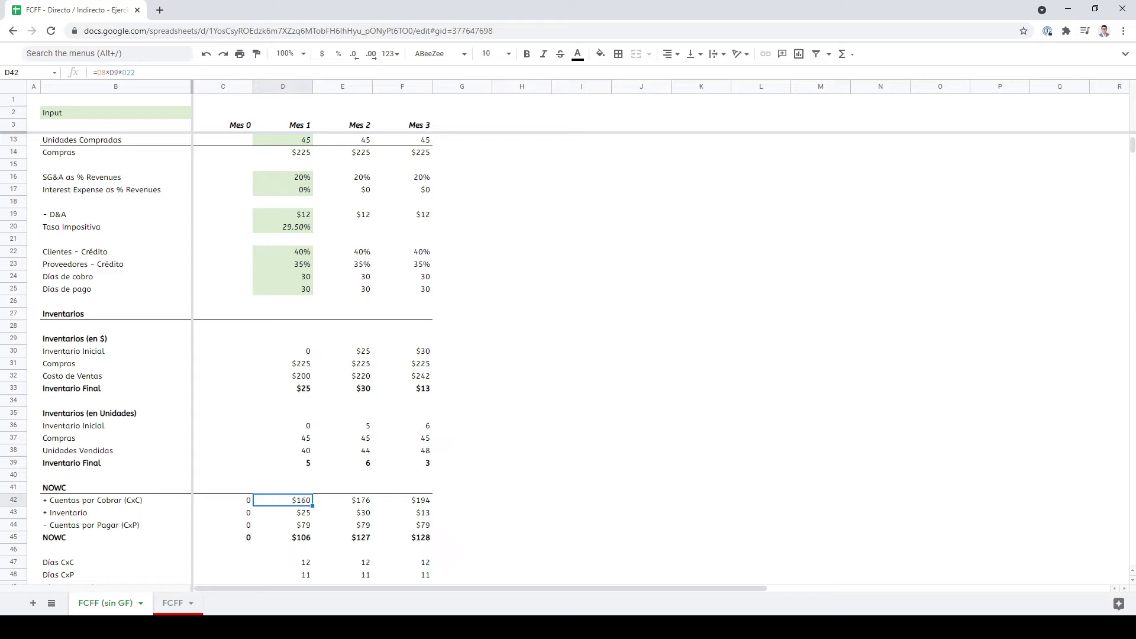
- Return up the Mes 1 column from the NOWC block to Inventario Inicial in D30
key("Up")
key("Up")
key("Up")
key("Up")
key("Up")
key("Up")
key("Up")
key("Up")
key("Up")
key("Up")
key("Up")
key("Up")
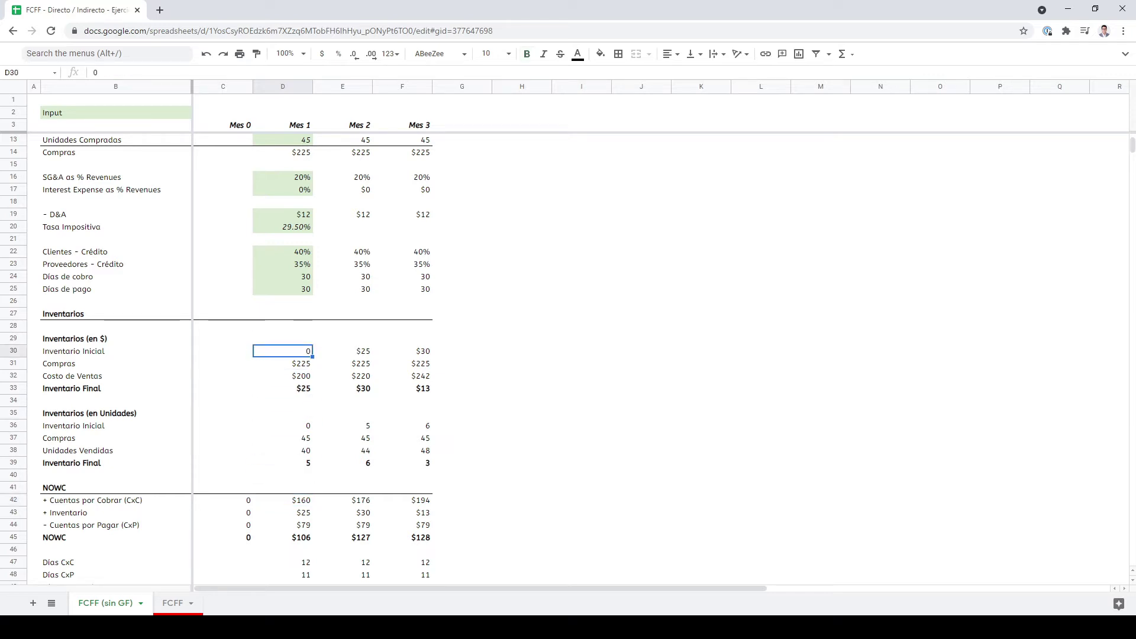
key("Down")
key("Up")
- Inspect the Compras reference in D31 and trace it to its source cell D14
key("Down")
key("F2")
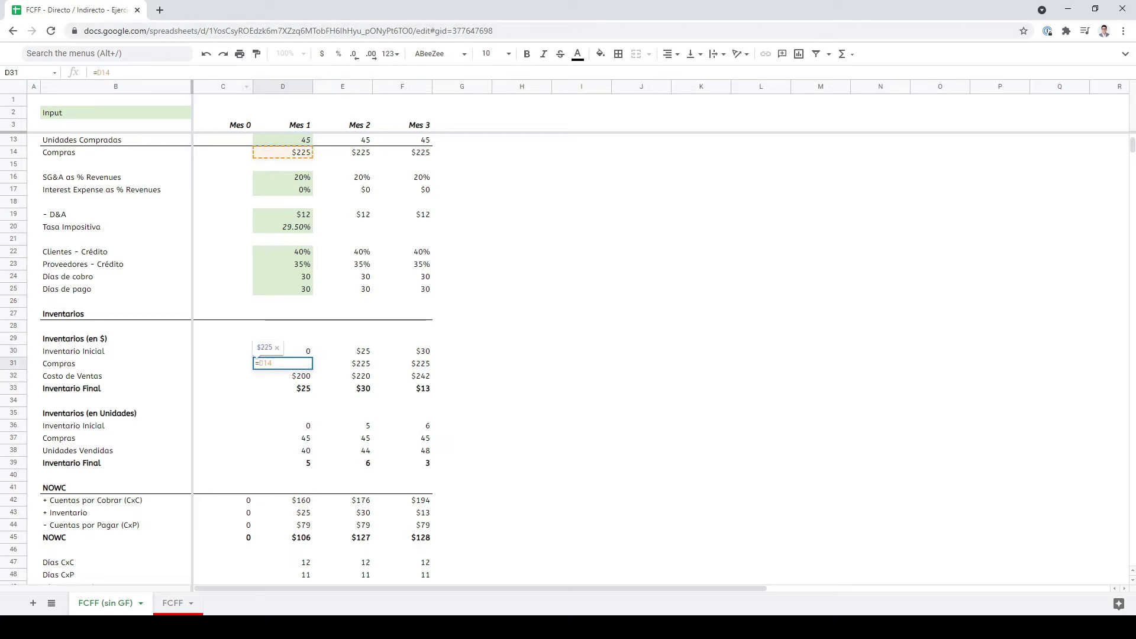
scroll(283, 358, "up", 1)
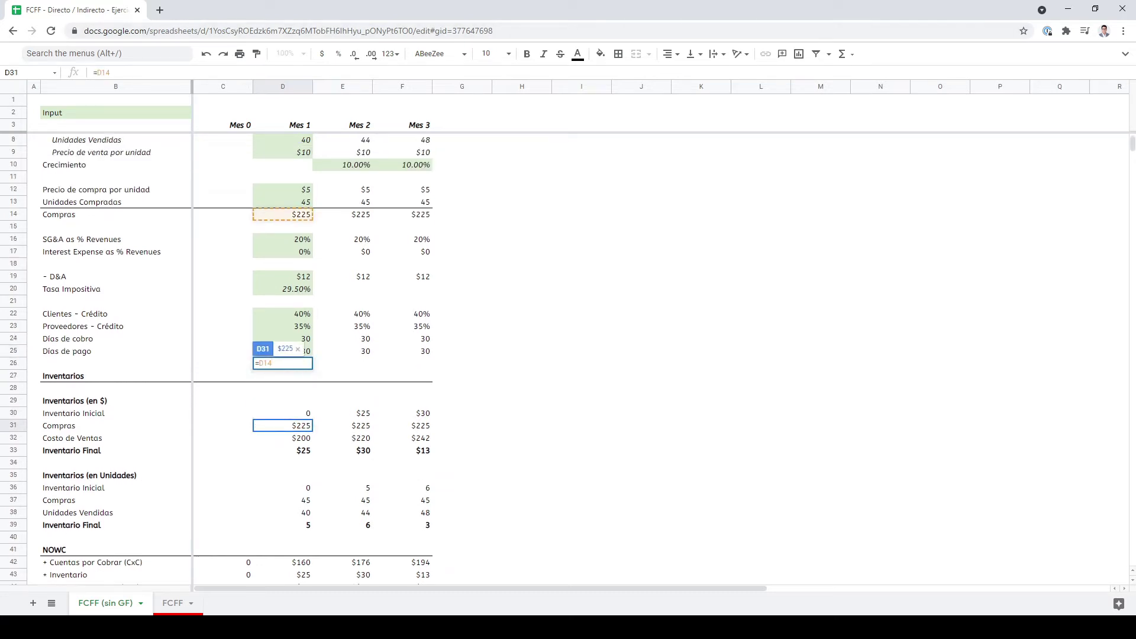
key("Left")
key("Return")
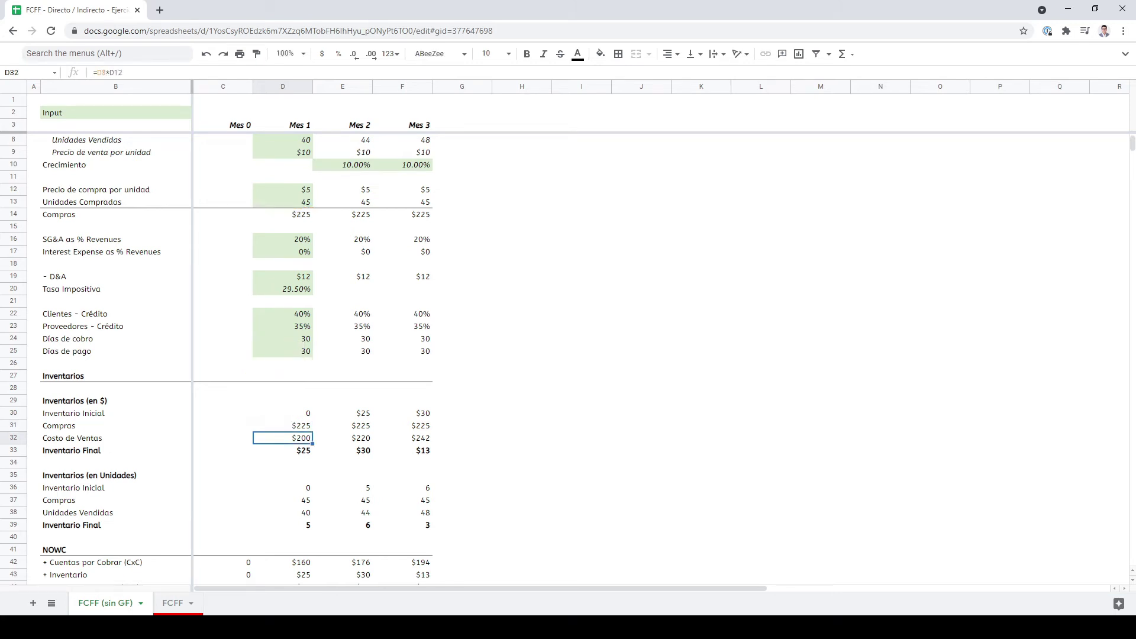
- Inspect the Costo de Ventas formula in D32 and its source cells, and move on to Inventario Final in D33
key("F2")
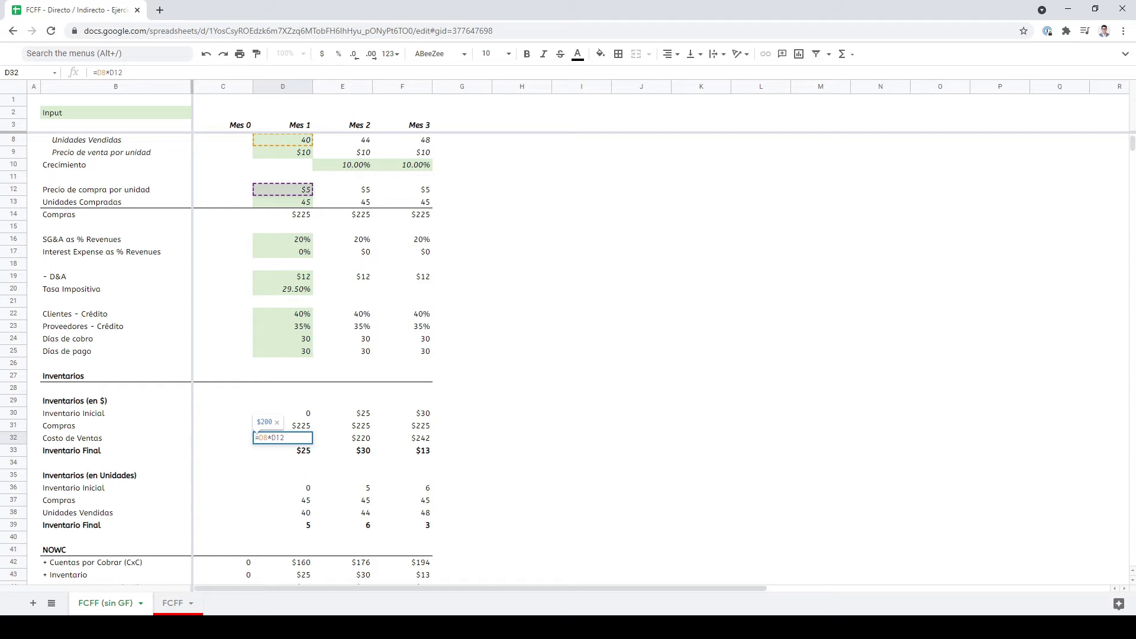
key("Return")
key("Up")
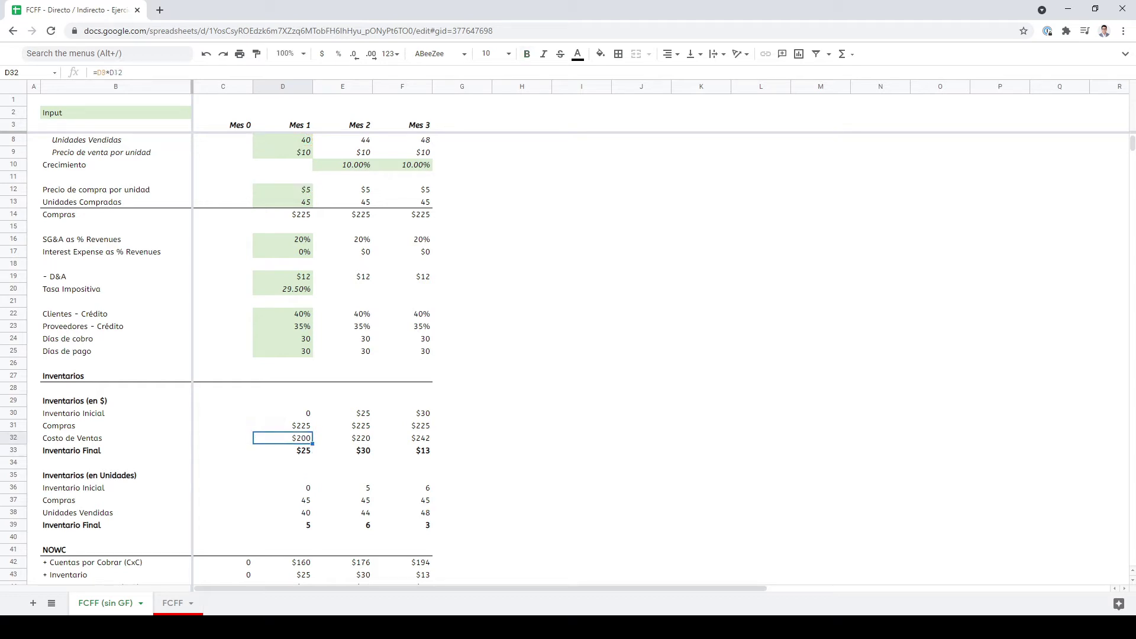
key("Down")
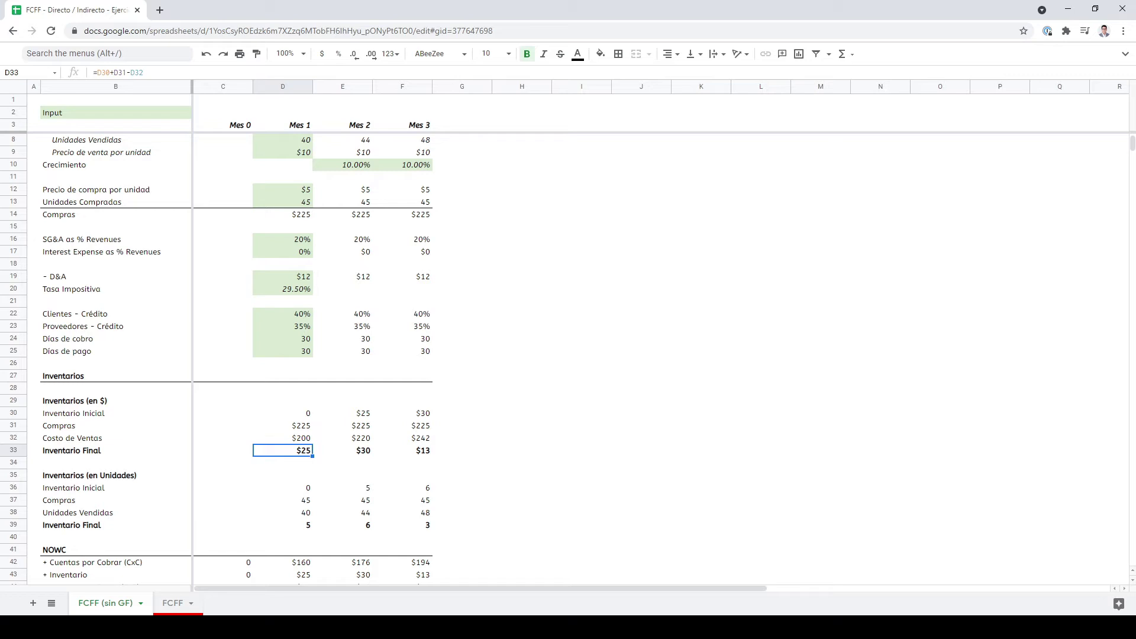
- Compare the Mes 1 Inventario Final in units (D39) and unit purchase price (D12) with D33, ending on D36
left_click(283, 525)
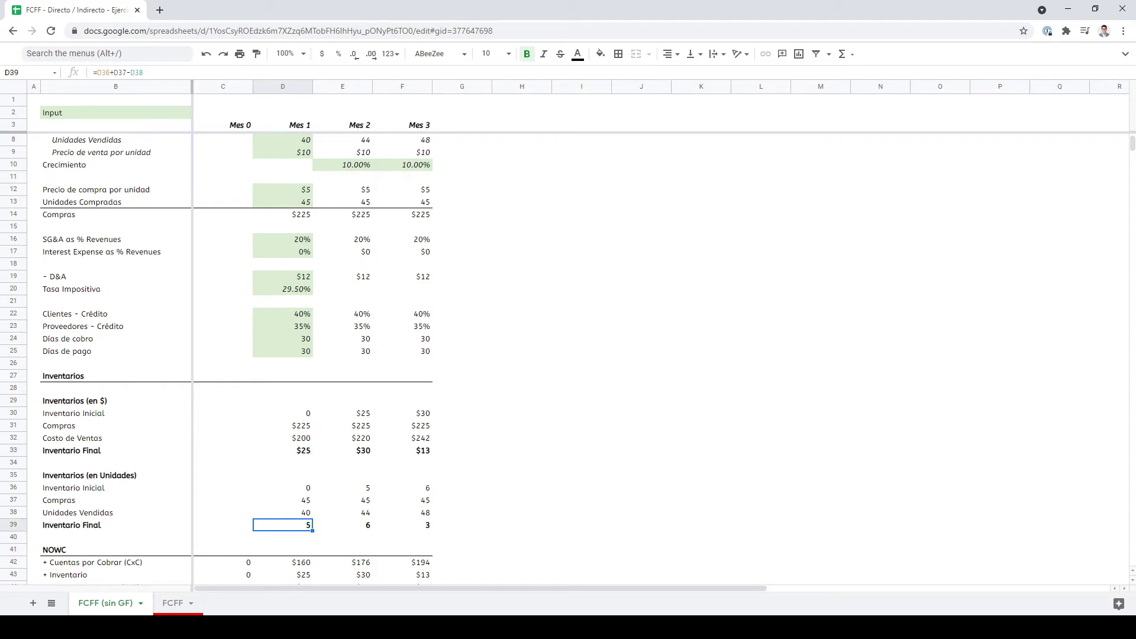
left_click(283, 190, "ctrl")
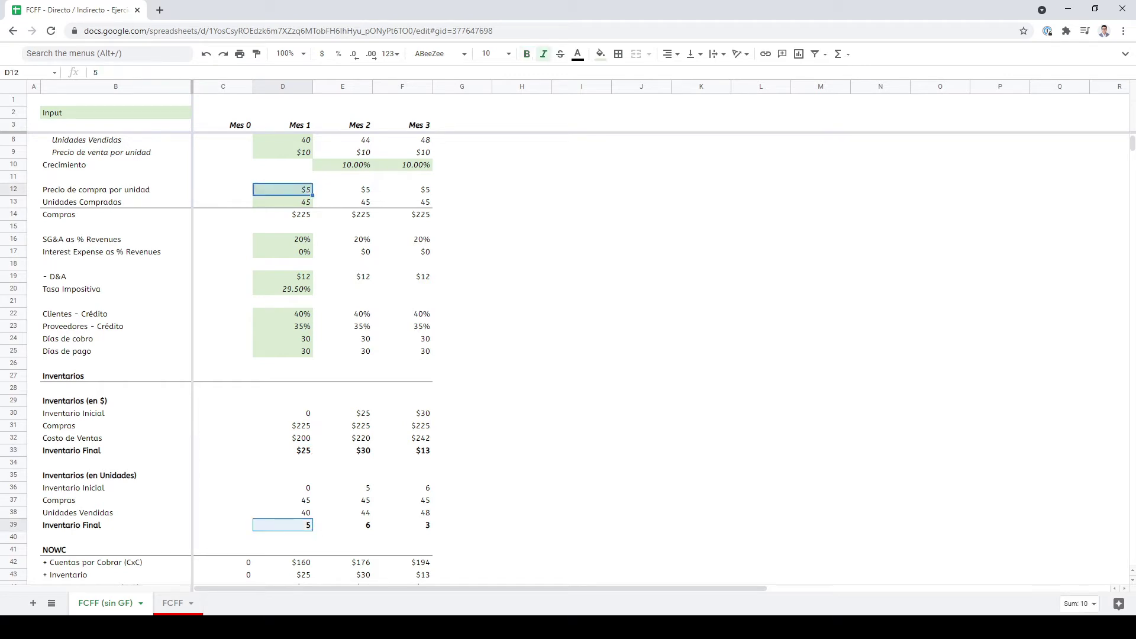
left_click(283, 451)
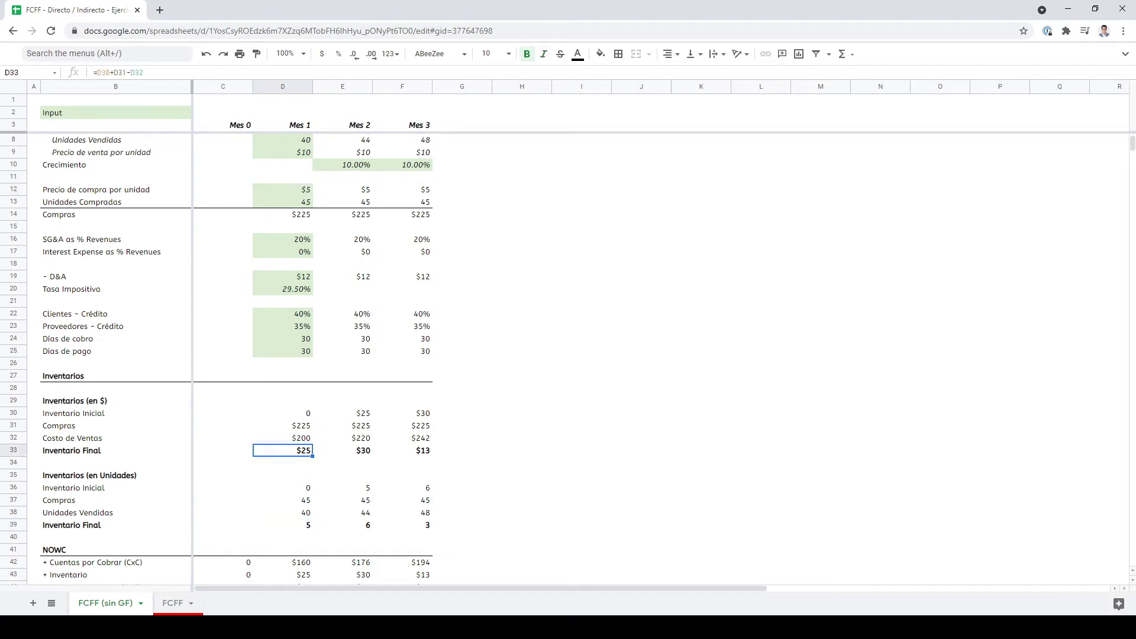
left_click(283, 487)
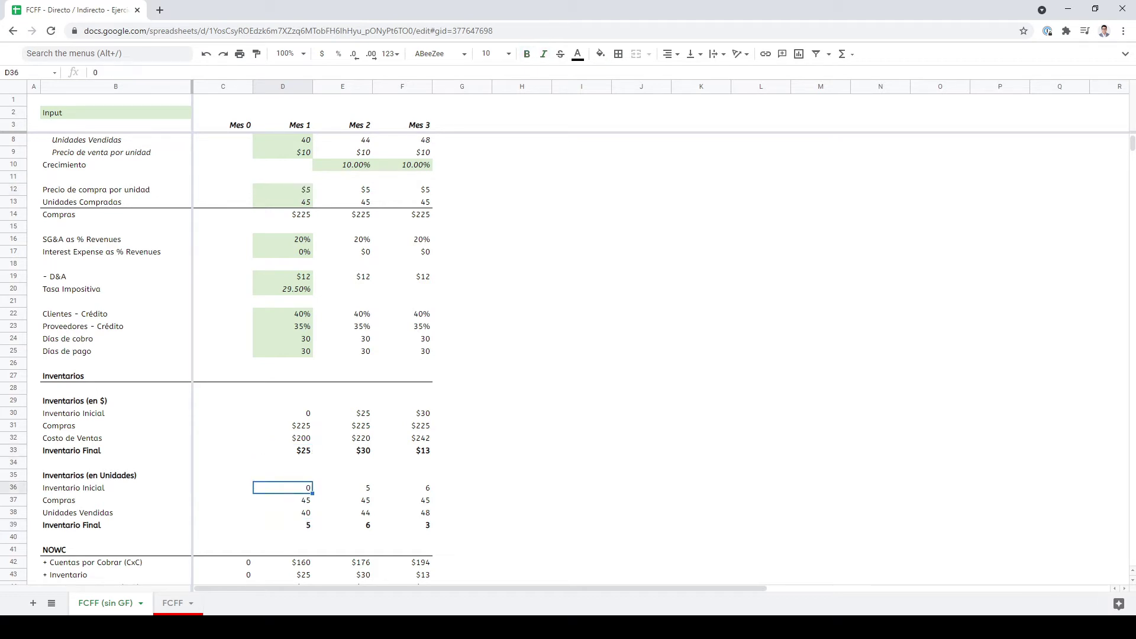
- Point out the Inventarios (en $) heading in B29 and the Inventarios (en Unidades) heading in B35
key("Up")
key("Up")
key("Up")
key("Up")
key("Up")
key("Up")
key("Up")
key("Left")
key("Left")
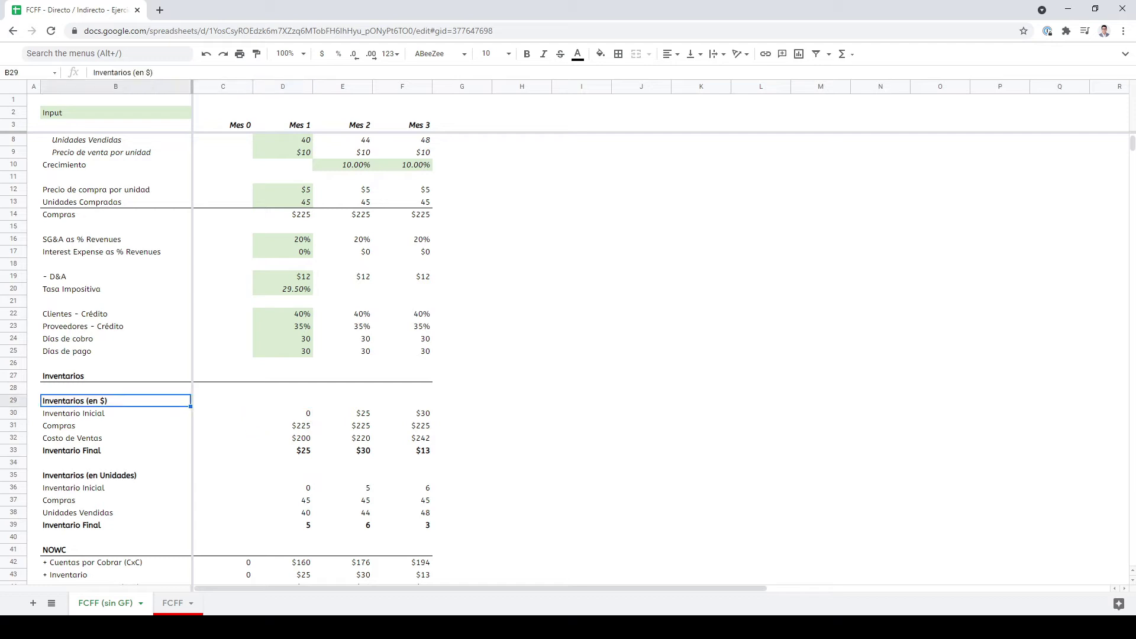
key("Down")
key("Down")
key("Down")
key("Down")
key("Down")
key("Down")
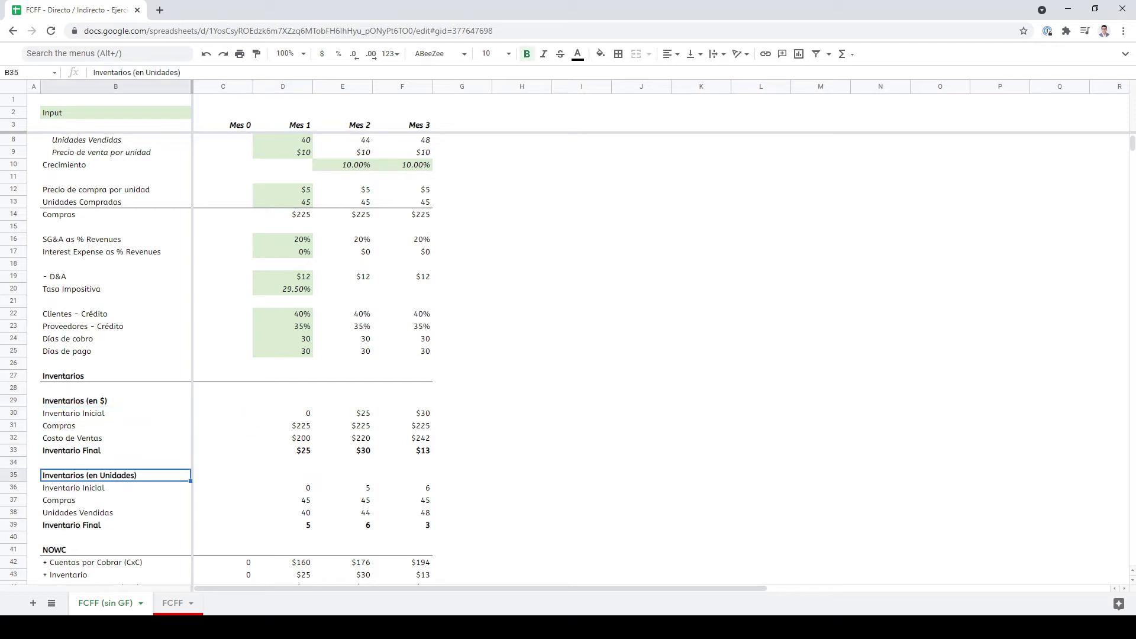
- Inspect the Mes 1 formulas for Compras, Unidades Vendidas and Inventario Final in the Inventarios (en Unidades) block
key("Right")
key("Right")
key("Down")
key("Down")
key("F2")
key("Return")
key("Up")
key("Up")
key("Down")
key("F2")
key("Return")
key("F2")
key("Return")
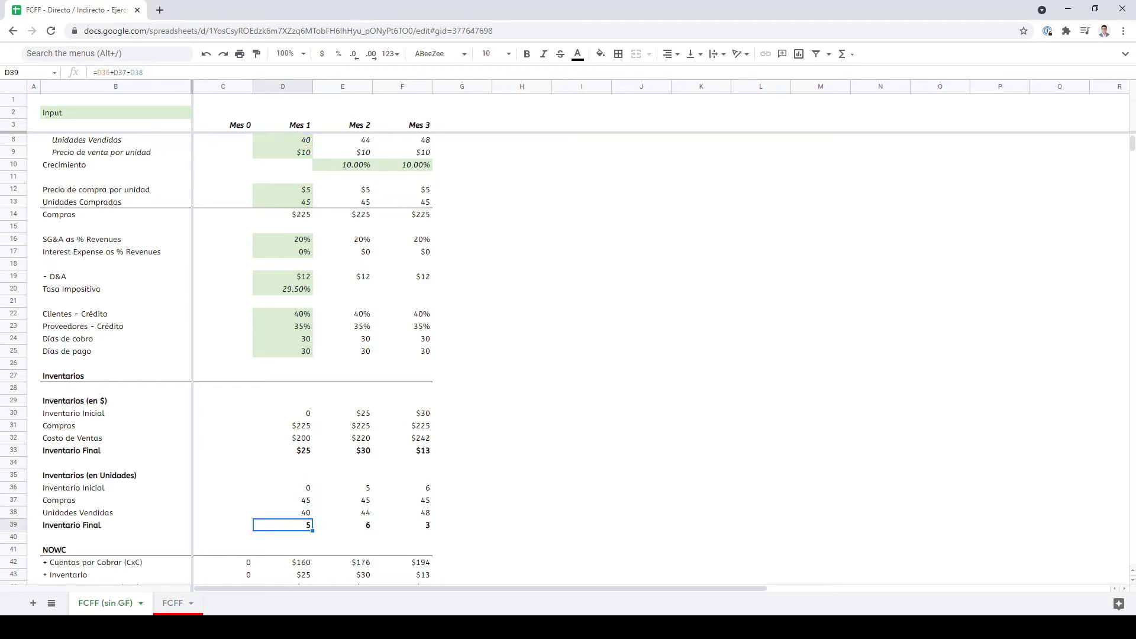
key("F2")
key("Escape")
- Look down the Mes 1 column through the NOWC and CCC rows to CAPEX, and return to Cuentas por Cobrar in D42
key("Up")
key("Up")
key("Down")
key("Down")
key("Down")
key("Down")
key("Down")
key("Down")
key("Down")
key("Down")
key("Down")
key("Down")
key("Down")
key("Down")
key("Down")
key("Down")
key("Down")
key("Up")
key("Up")
key("Up")
key("Up")
key("Up")
key("Up")
key("Up")
key("Up")
key("Up")
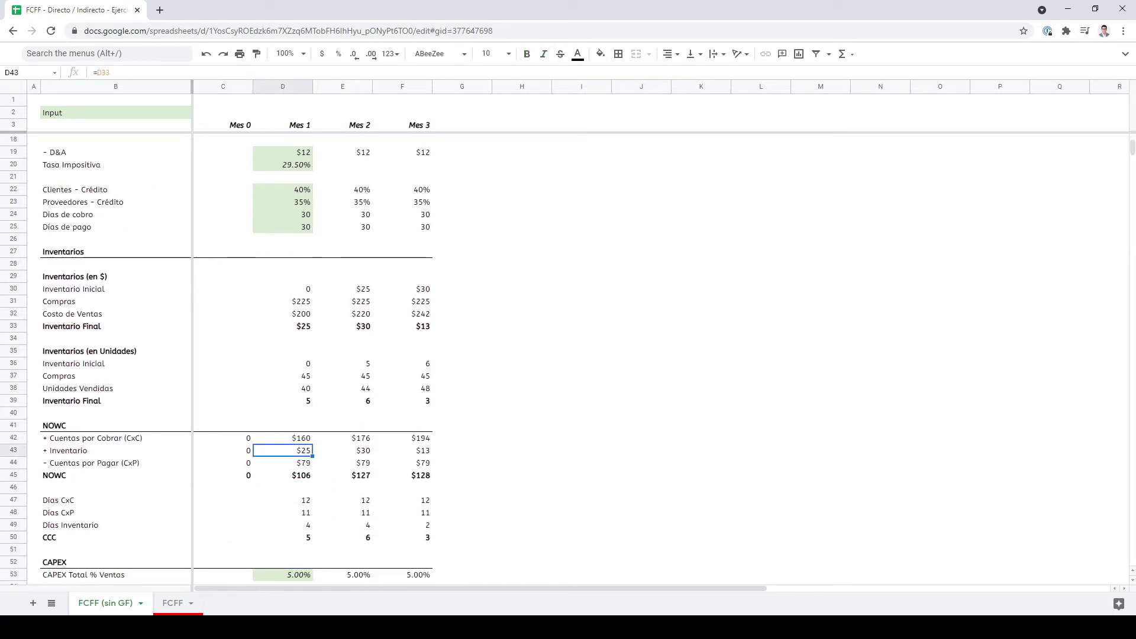
key("Up")
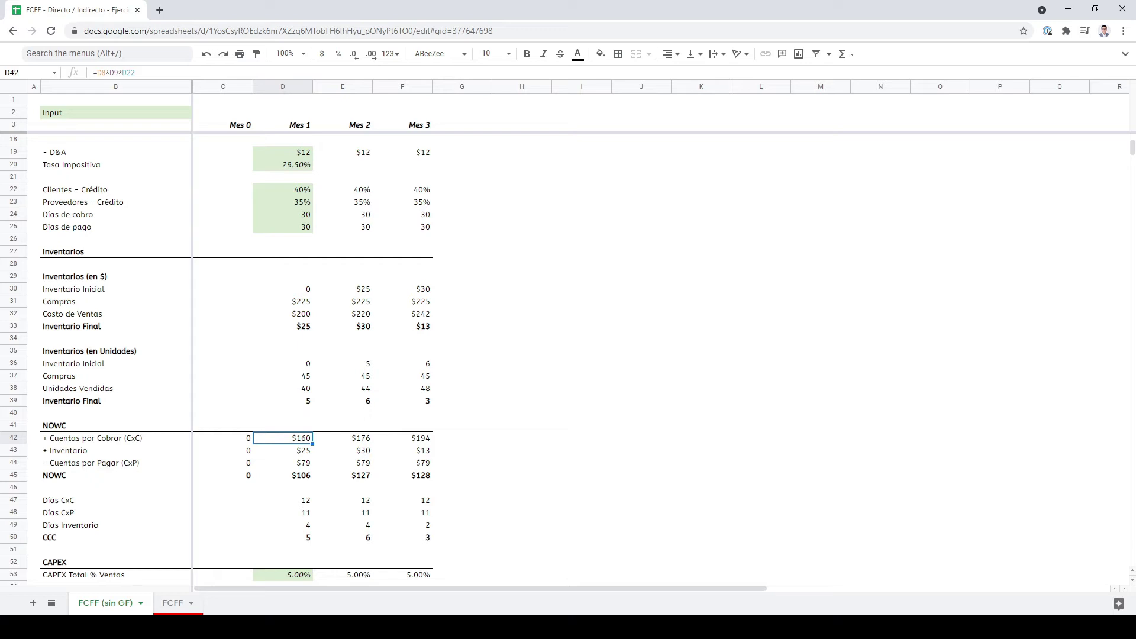
- Examine the Cuentas por Cobrar formula in D42, highlighting its D8*D9 sales portion and tracing the source cells
key("F2")
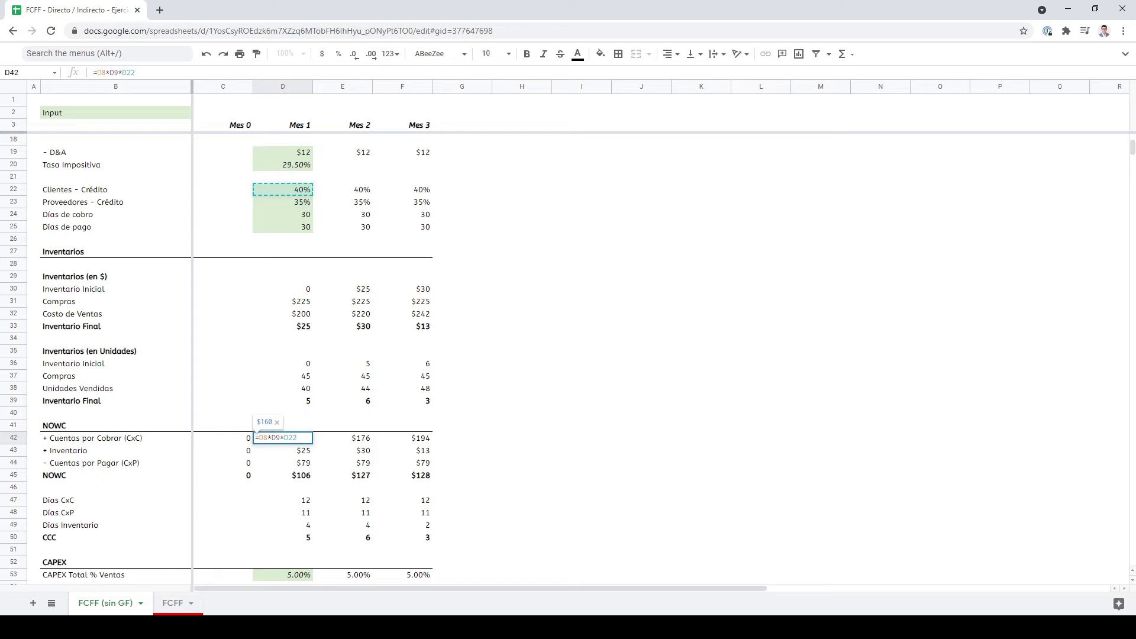
scroll(314, 355, "up", 5)
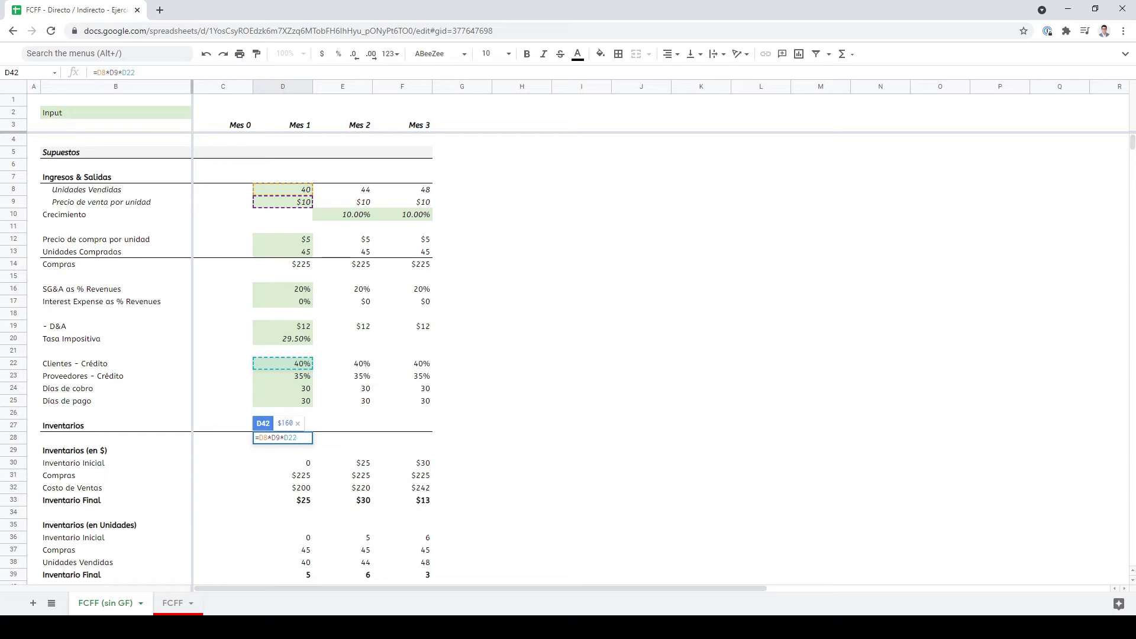
left_click_drag(280, 438, 259, 438)
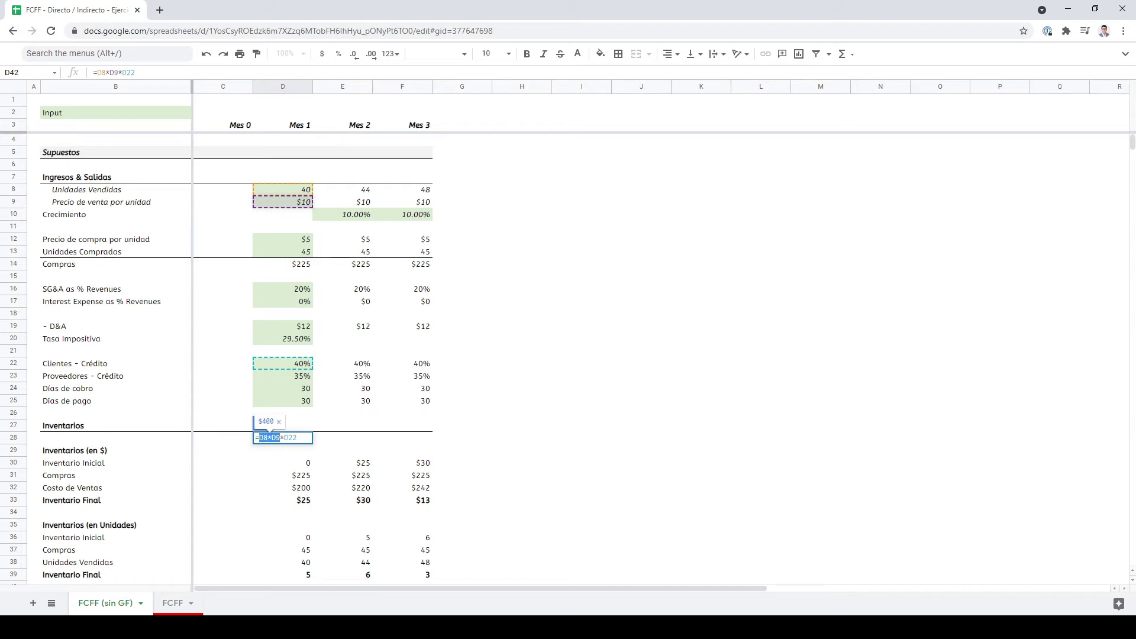
key("Escape")
left_click(283, 425)
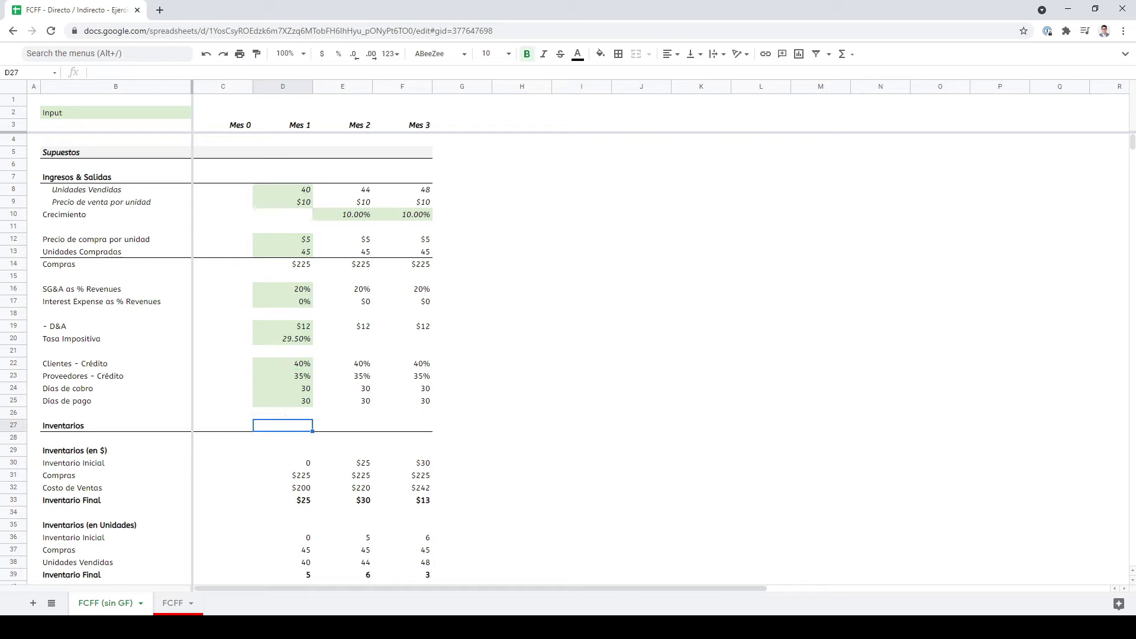
- Go back down the Mes 1 column to the NOWC block, ending on D42
key("Down")
key("Down")
key("Down")
key("Down")
key("Down")
key("Down")
key("Down")
key("Down")
key("Down")
key("Down")
key("Down")
key("Down")
key("Down")
key("Down")
key("Down")
key("Down")
key("Down")
key("Down")
key("Down")
key("Down")
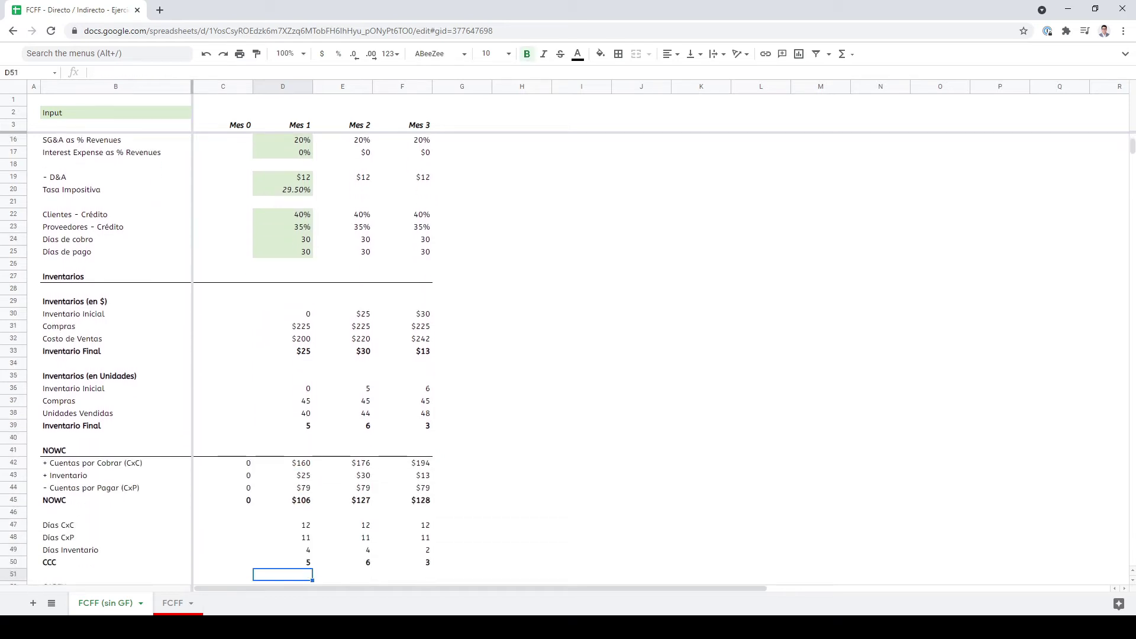
key("Up")
key("Up")
key("Up")
key("Up")
key("Up")
key("Up")
key("Up")
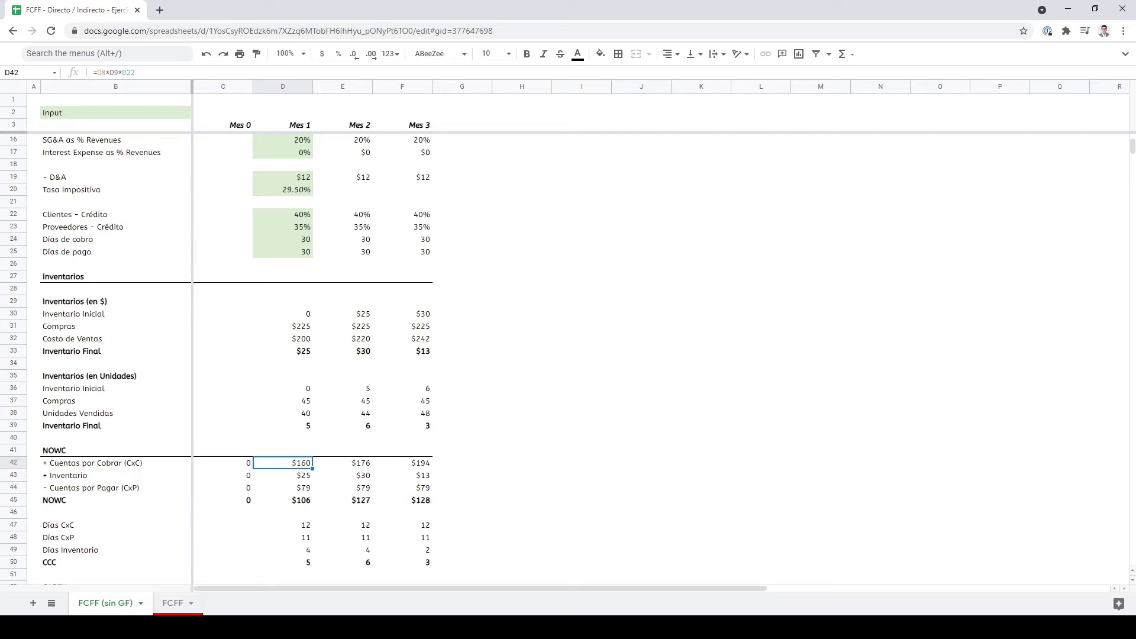
- Inspect the Inventario reference in D43 and the Cuentas por Pagar formula in D44 with its source cells
key("Down")
key("F2")
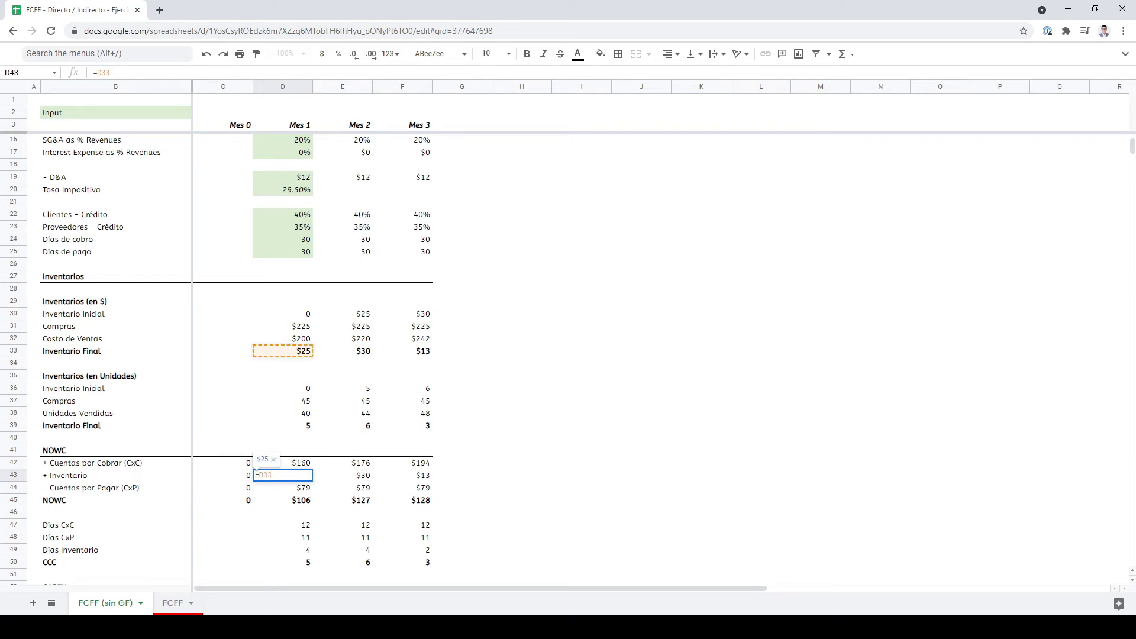
key("Return")
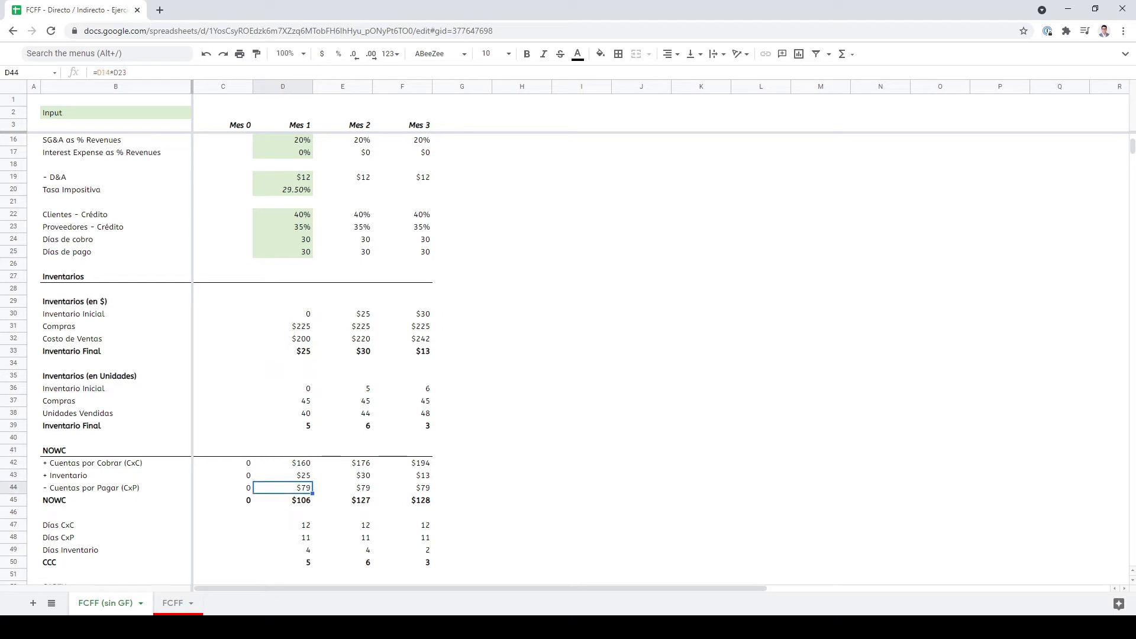
key("F2")
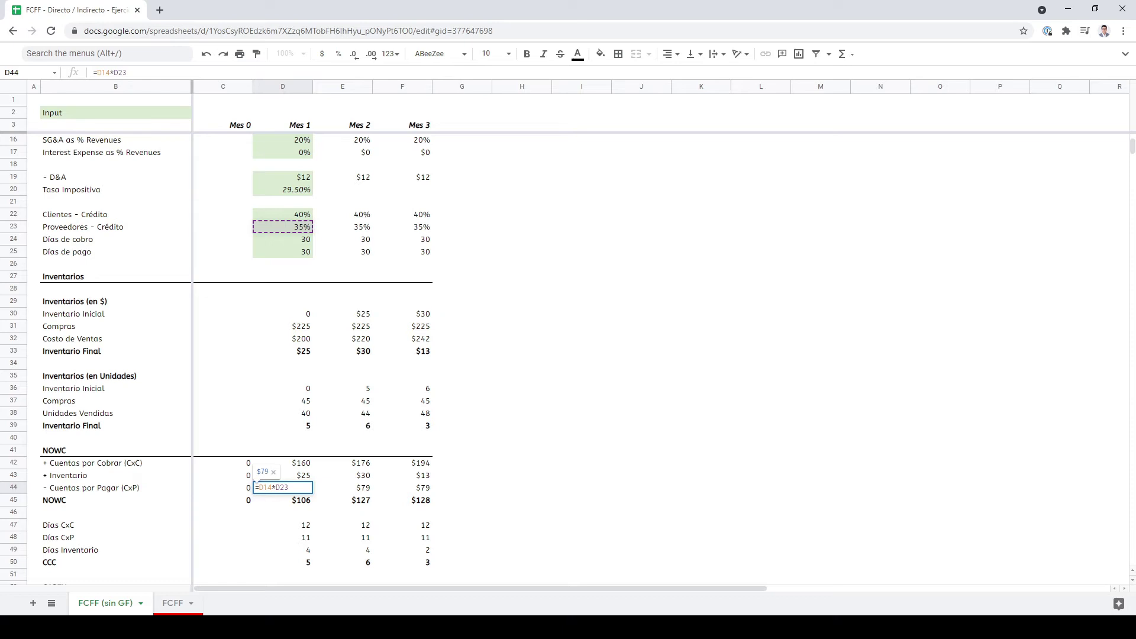
scroll(314, 331, "up", 5)
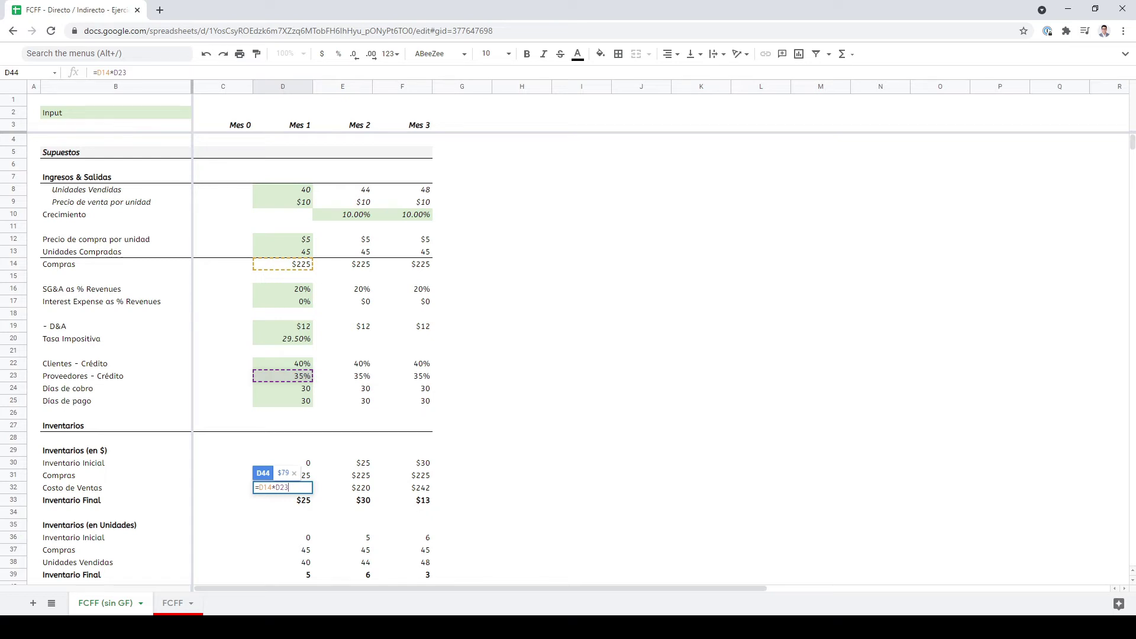
key("Return")
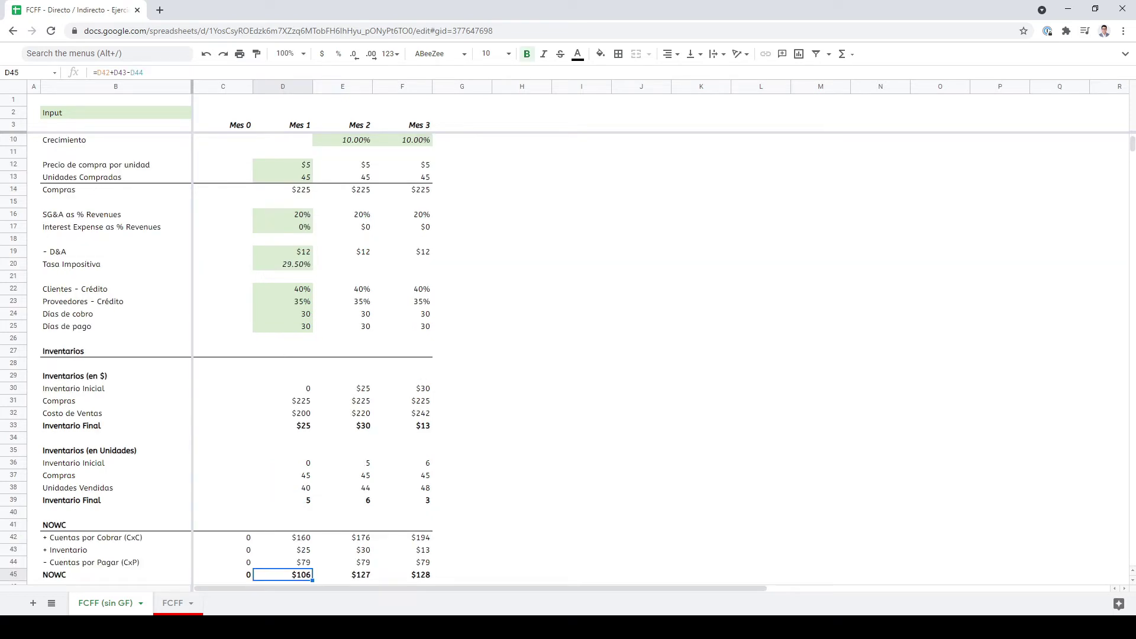
- Inspect the Mes 1 NOWC total formula in D45 and each of its component references
scroll(313, 355, "down", 5)
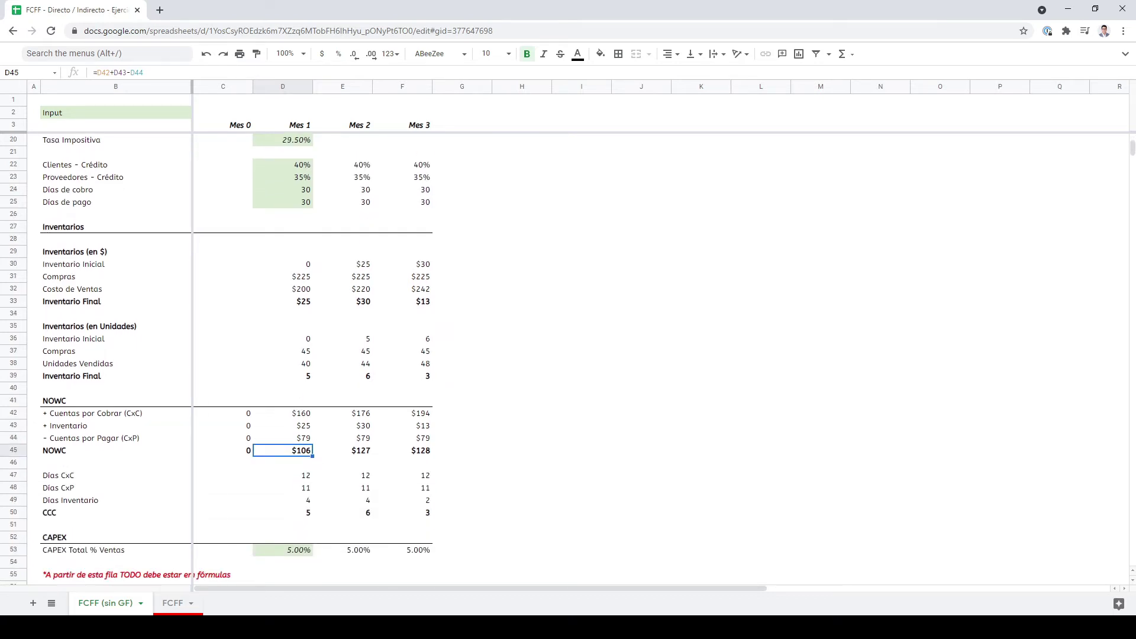
key("F2")
left_click(264, 450)
left_click(278, 451)
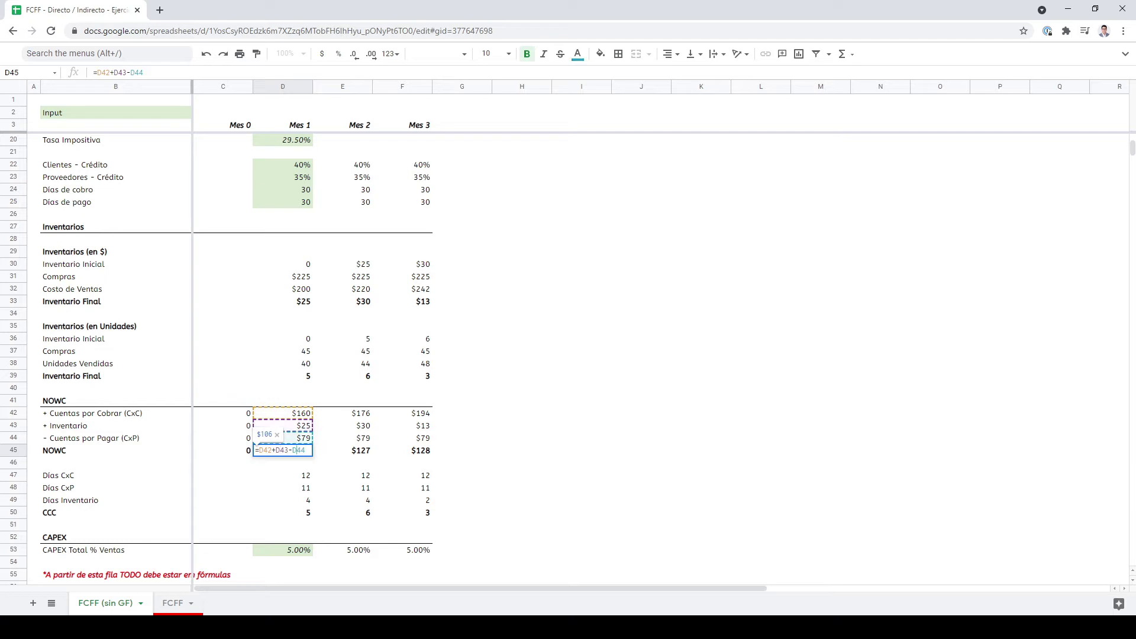
key("Return")
- Examine the Días CxC formula in D47, highlighting the 365 constant and the annualised sales portion D8*D9*12
key("Down")
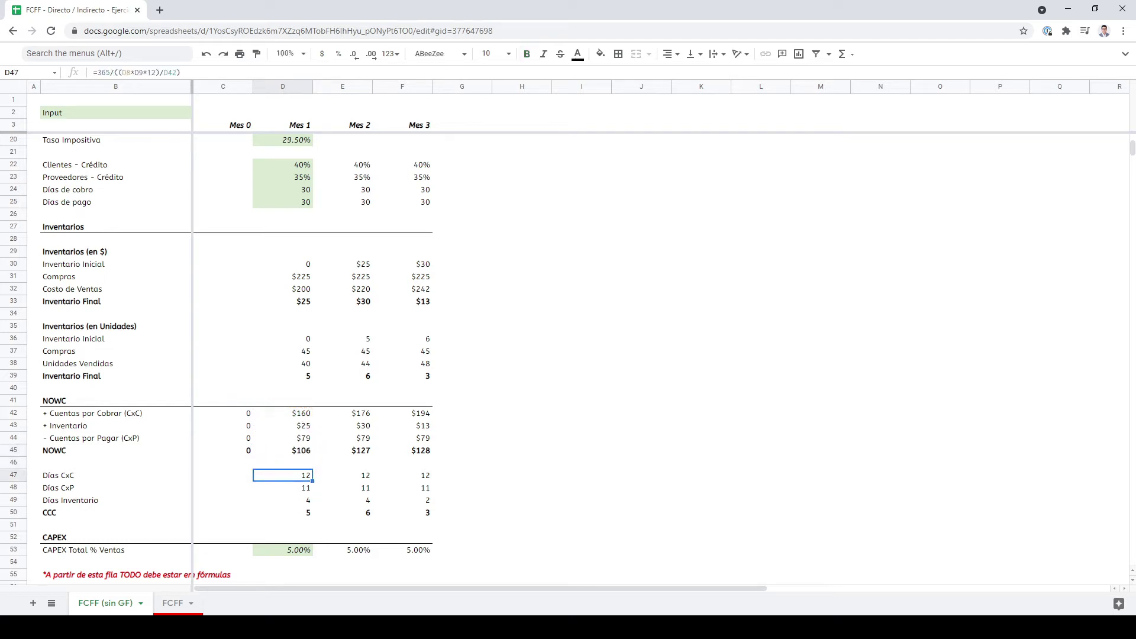
key("F2")
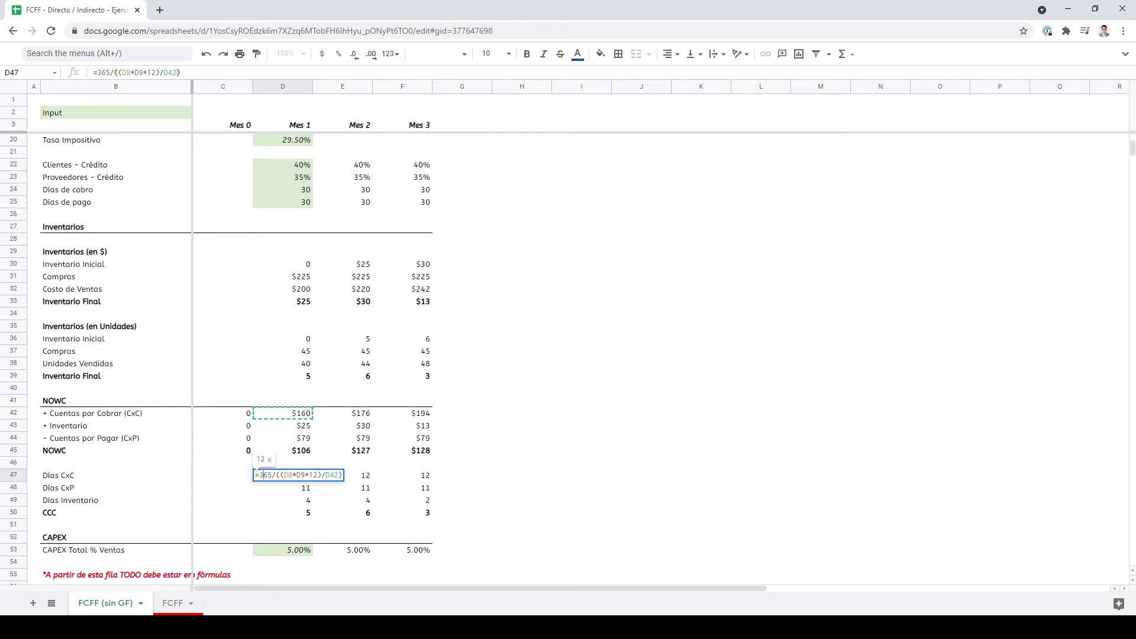
key("ctrl+shift+Right")
key("Right")
key("Right")
key("Right")
key("Right")
key("shift+Right")
key("shift+Right")
key("shift+Right")
key("shift+Right")
key("shift+Right")
key("shift+Left")
key("shift+Right")
key("Right")
key("Right")
key("Right")
key("Right")
key("shift+Left")
key("shift+Left")
key("shift+Left")
key("shift+Left")
key("shift+Left")
key("shift+Left")
key("shift+Left")
key("shift+Left")
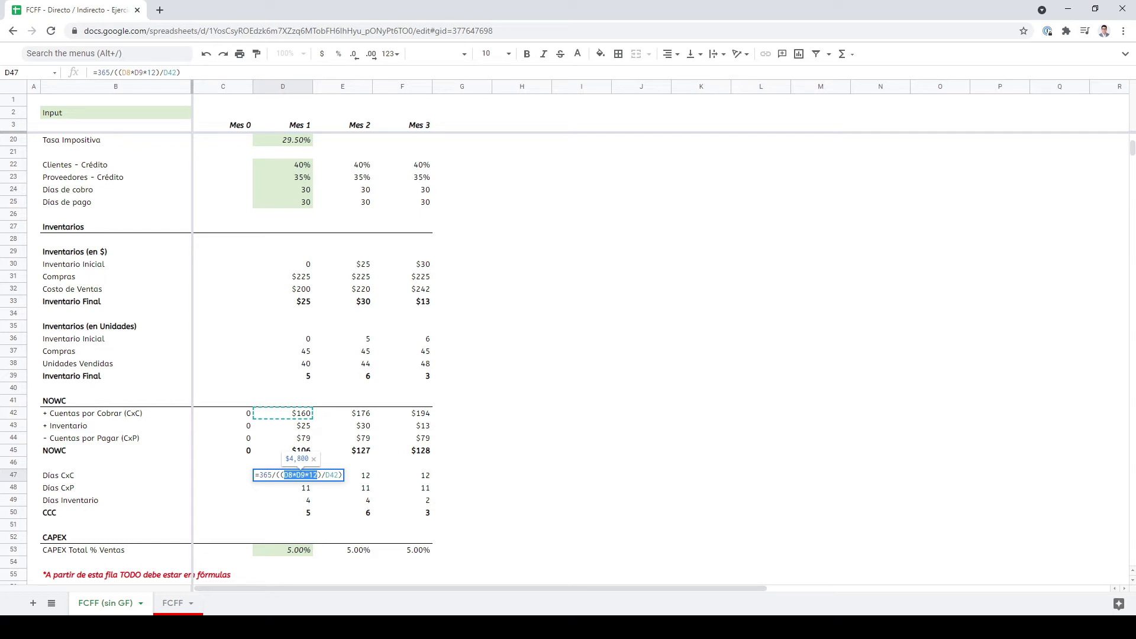
- Highlight the D42 reference and the *12 factor within the Días CxC formula, leaving the formula unedited
left_click(324, 475)
double_click(332, 475)
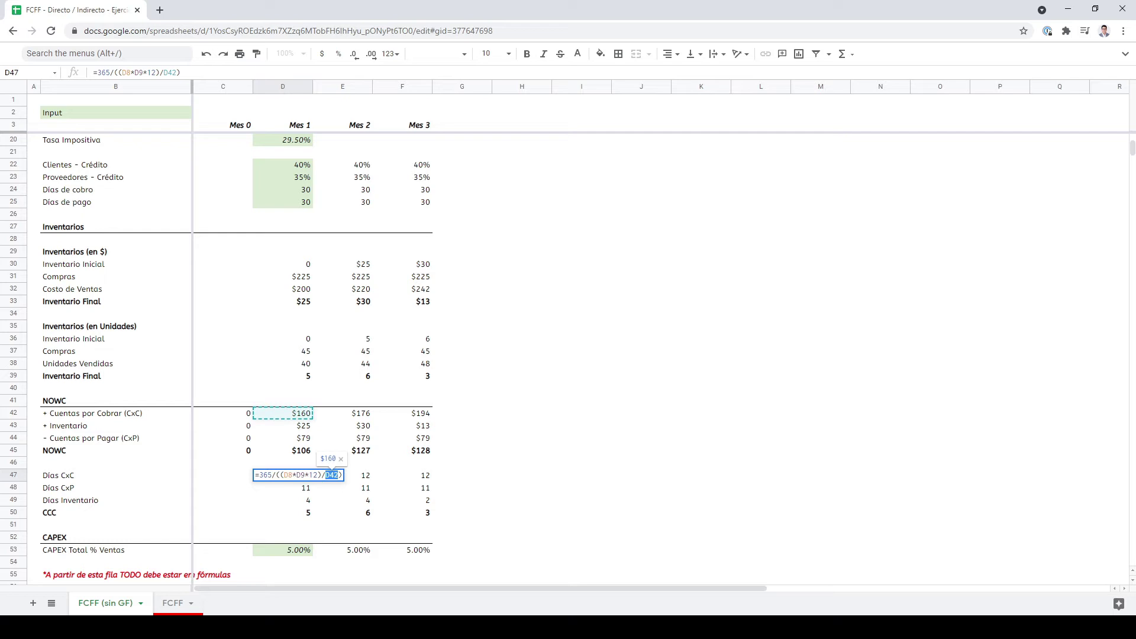
left_click(318, 475)
left_click(305, 475)
key("shift+Left")
key("Right")
key("Right")
key("Right")
key("Right")
key("Right")
key("Right")
key("Left")
key("shift+Left")
key("shift+Left")
key("shift+Left")
key("shift+Left")
key("shift+Left")
key("shift+Left")
key("shift+Left")
key("shift+Left")
key("shift+Left")
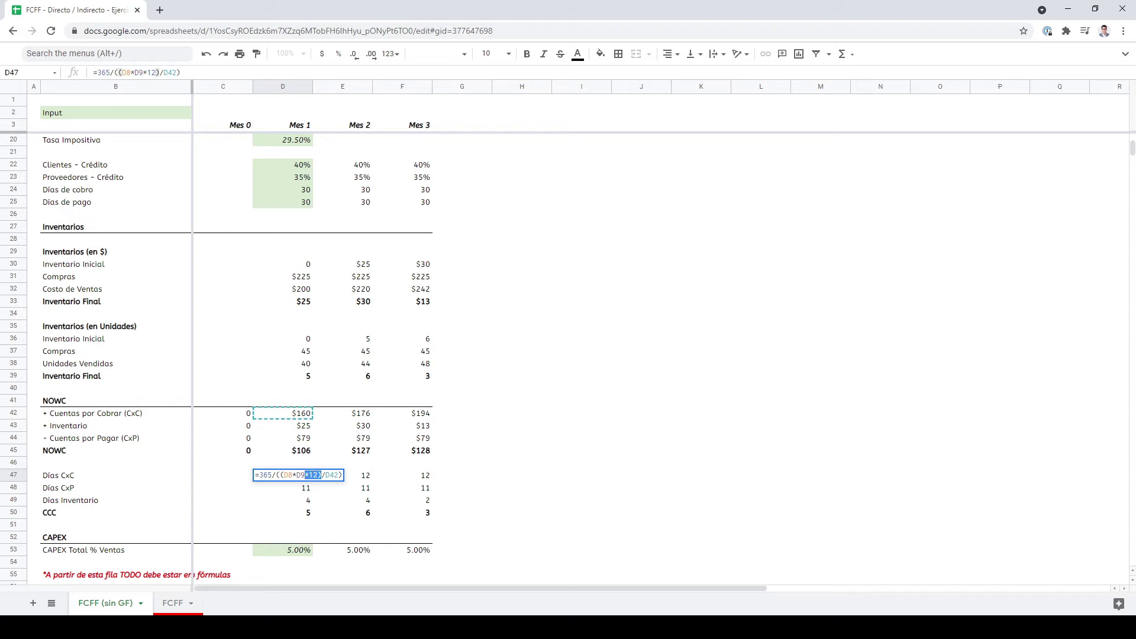
key("Escape")
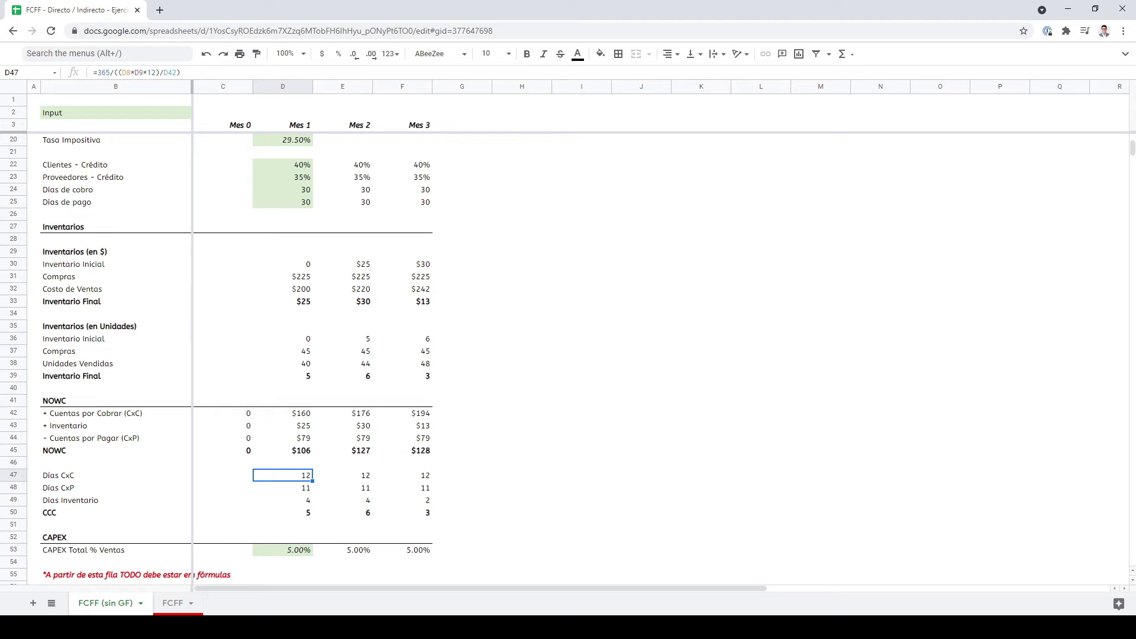
- Inspect the Días CxP formula in D48 and trace its Compras and Cuentas por Pagar source cells
key("Down")
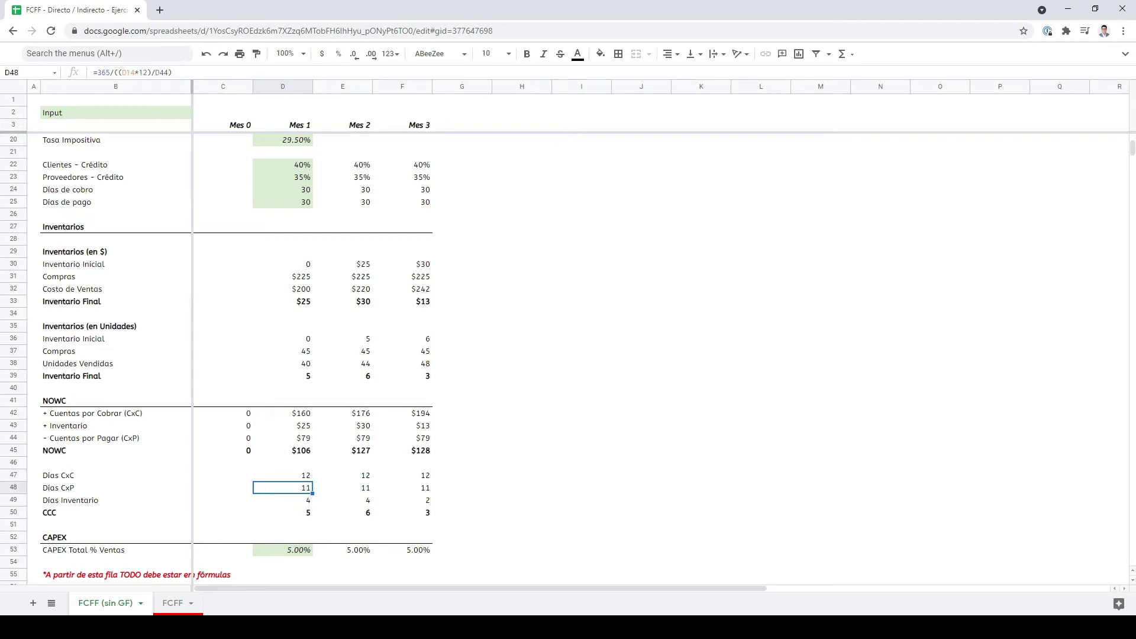
key("F2")
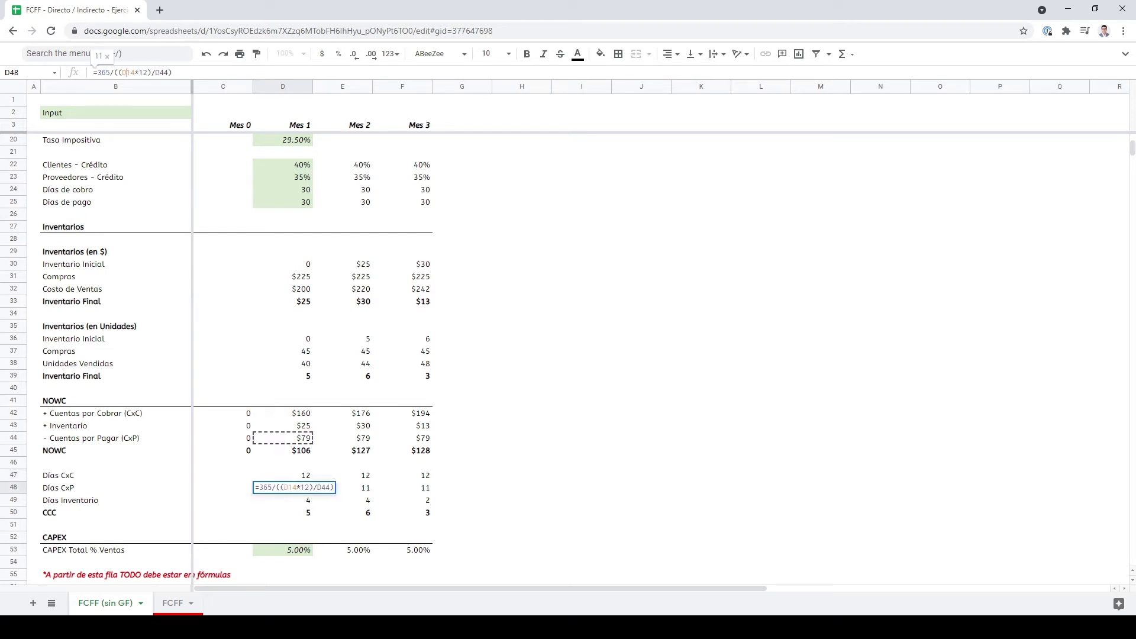
scroll(313, 360, "up", 4)
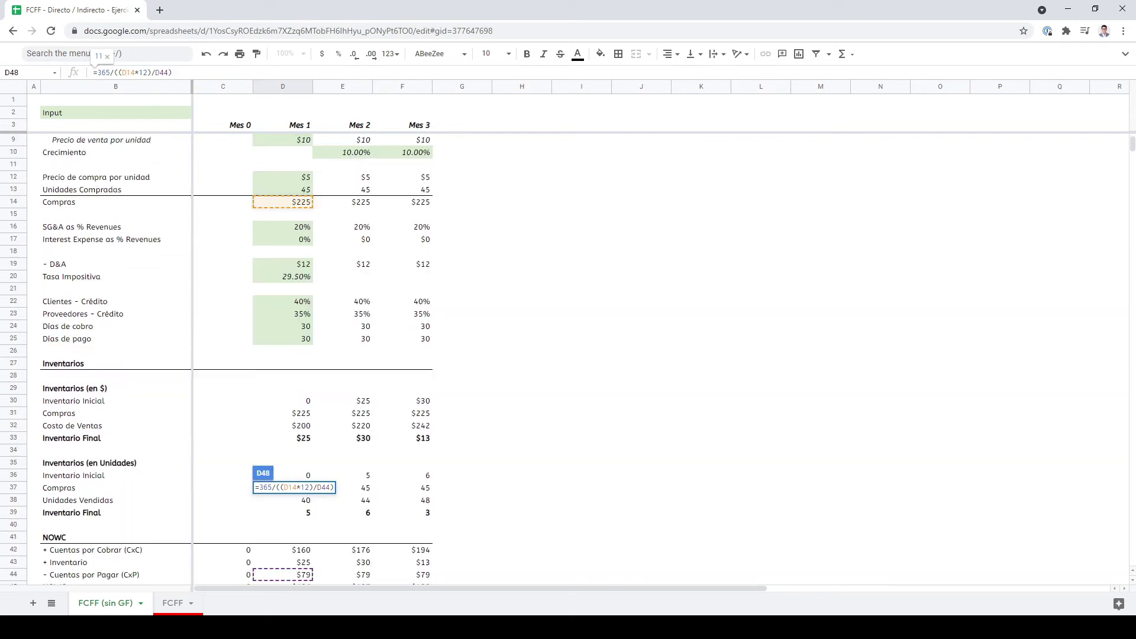
scroll(313, 359, "down", 3)
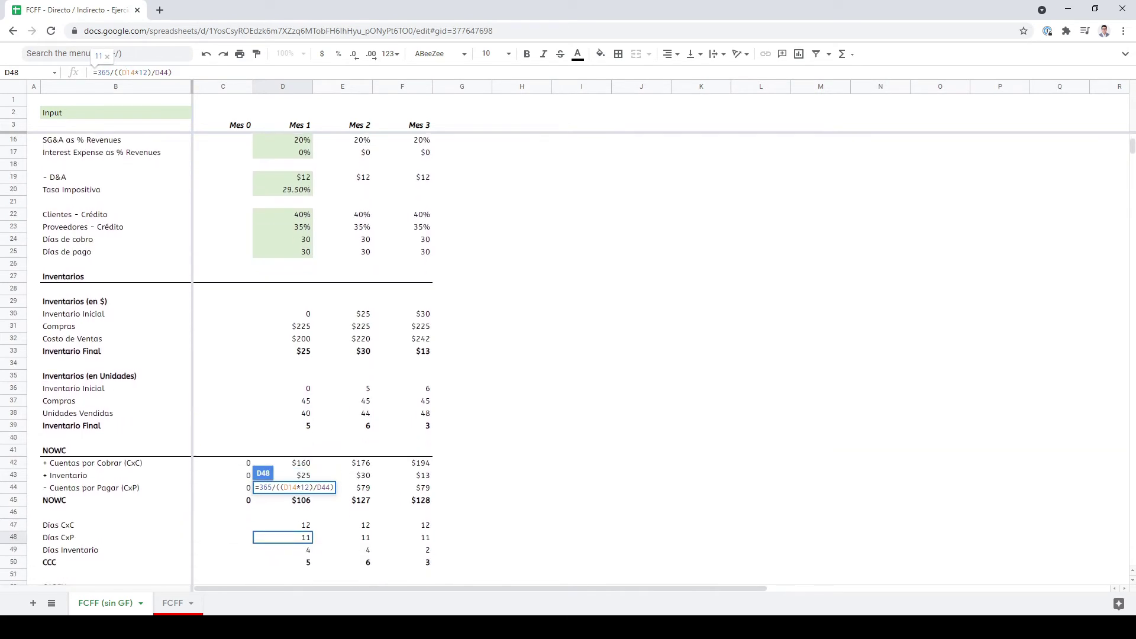
scroll(313, 359, "down", 2)
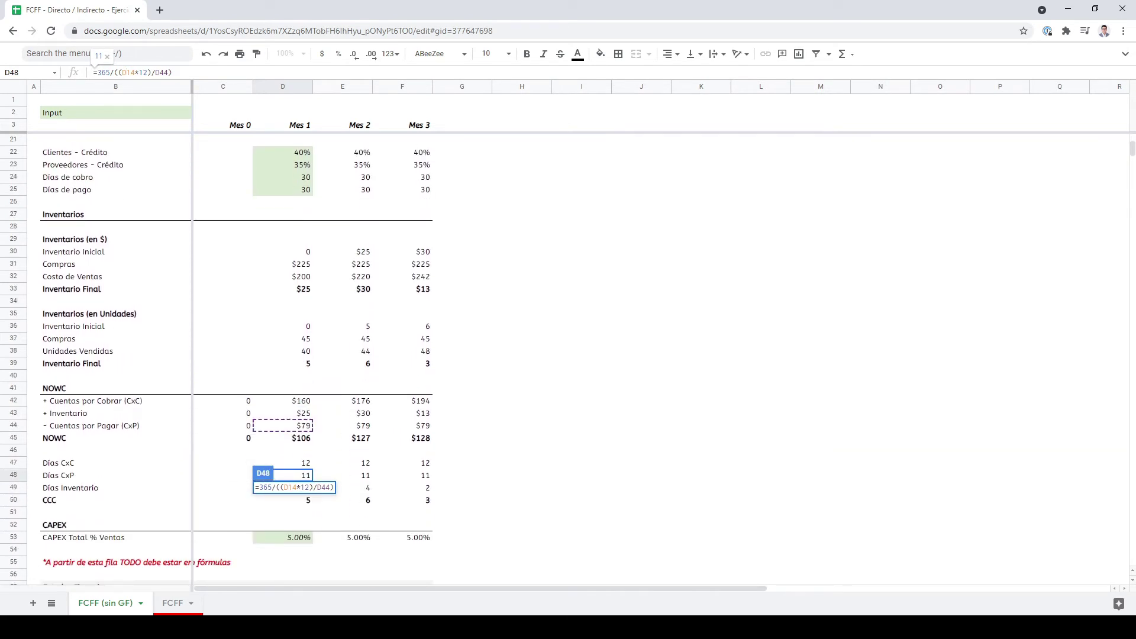
key("Return")
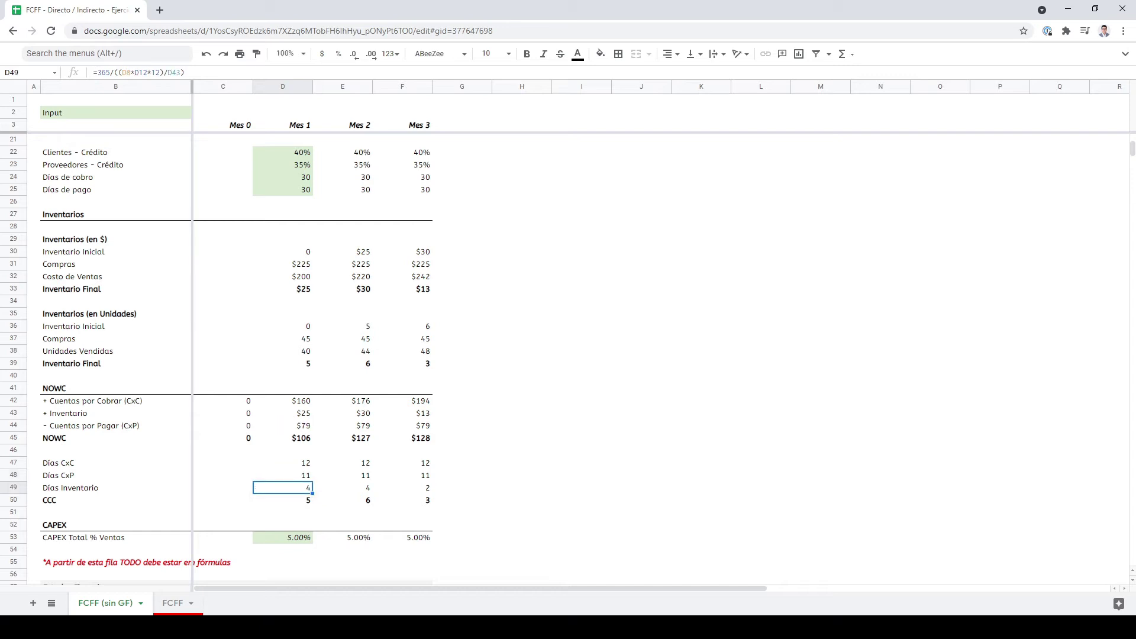
- Inspect the Días Inventario formula in D49, highlighting D8*D12 and tracing its units sold and purchase price cells
key("F2")
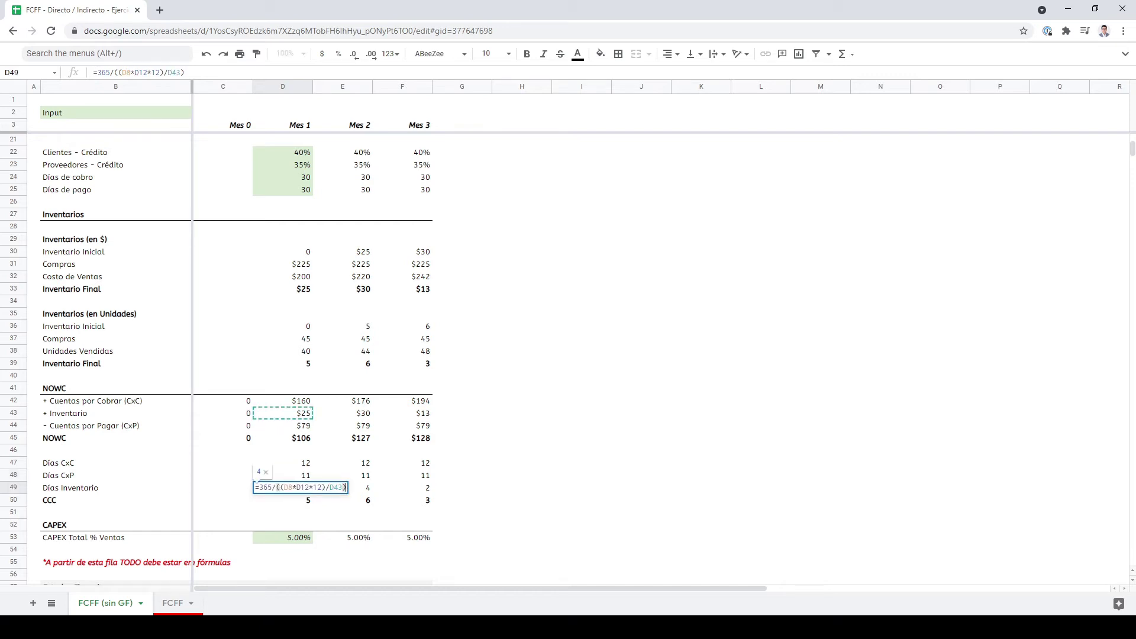
left_click(338, 488)
left_click_drag(309, 487, 284, 487)
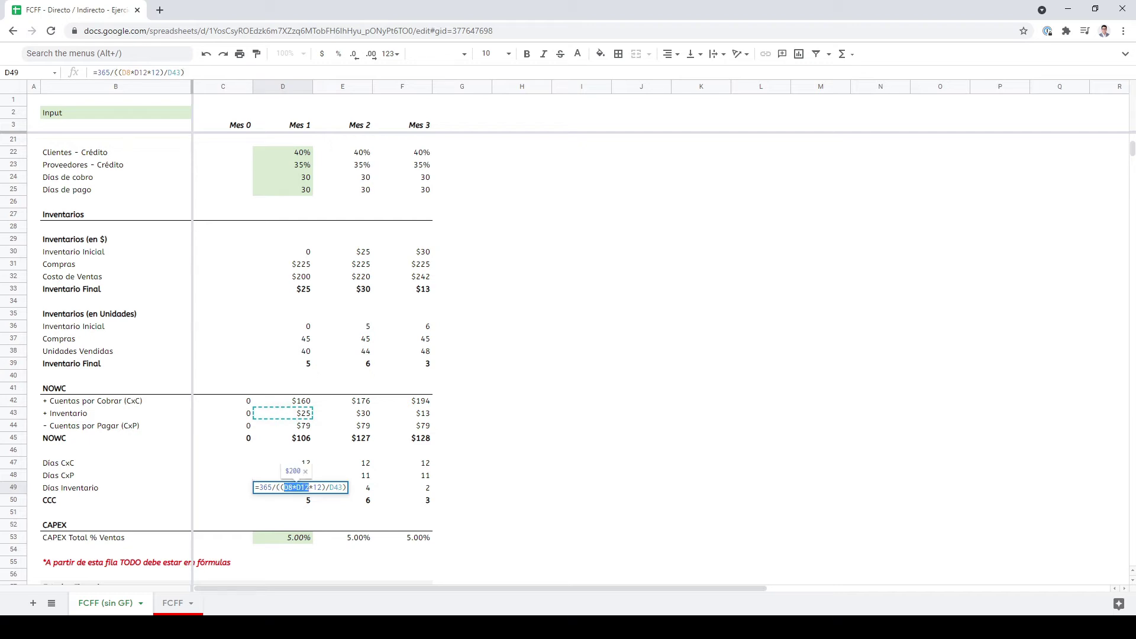
scroll(285, 488, "up", 3)
scroll(284, 355, "up", 1)
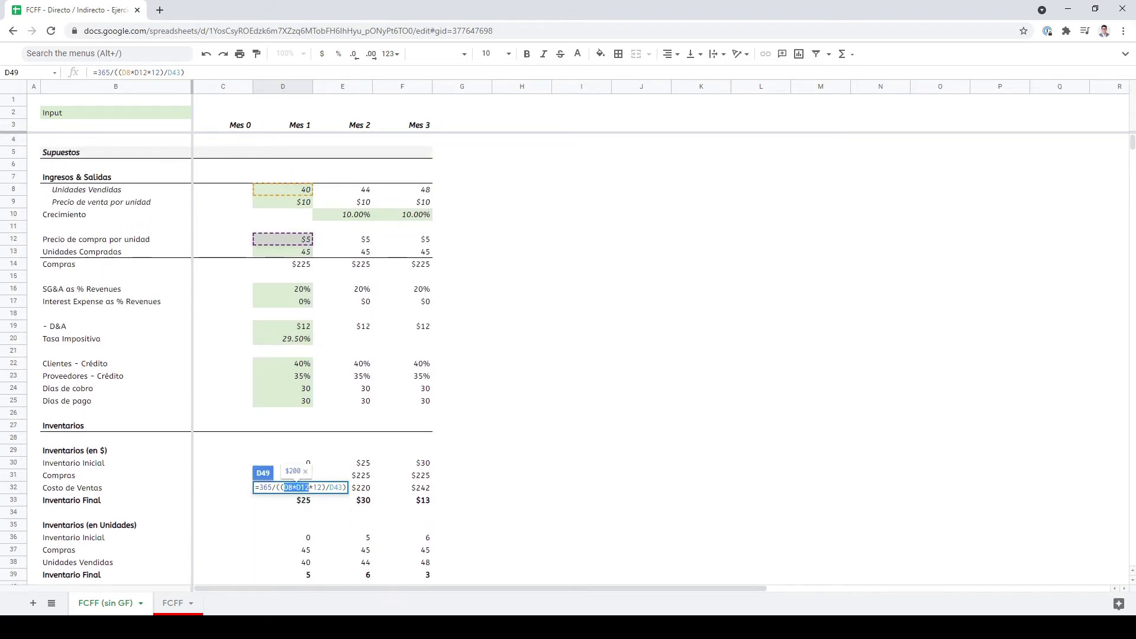
scroll(284, 355, "down", 5)
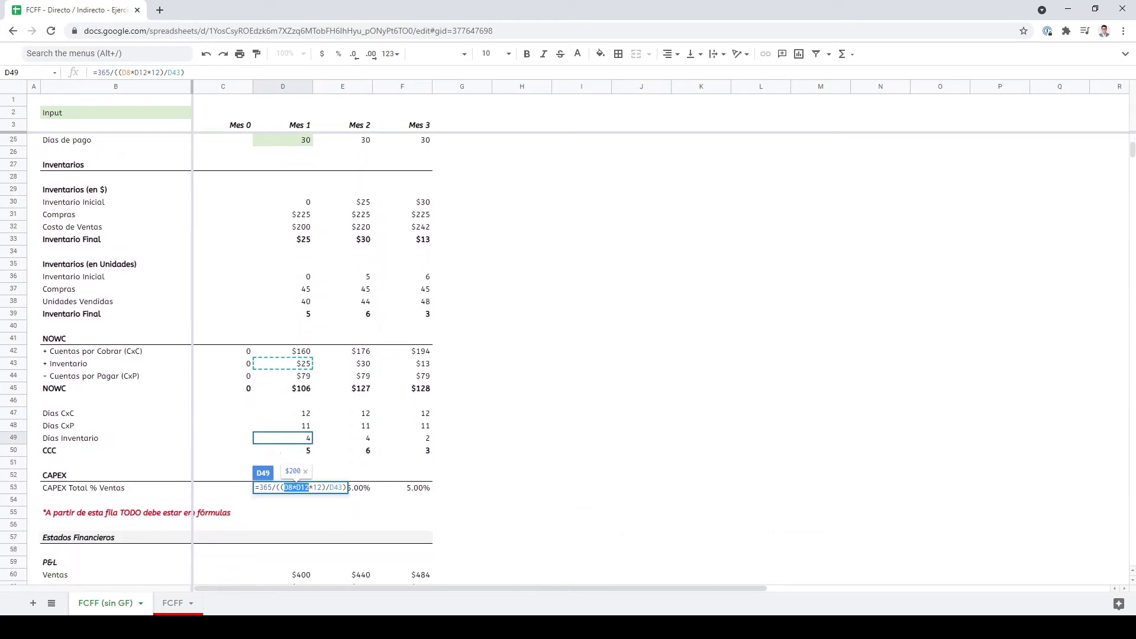
key("Return")
- Review the CCC row across Mes 1 to Mes 3, selecting D50:F50 and checking the individual month formulas
scroll(284, 355, "down", 1)
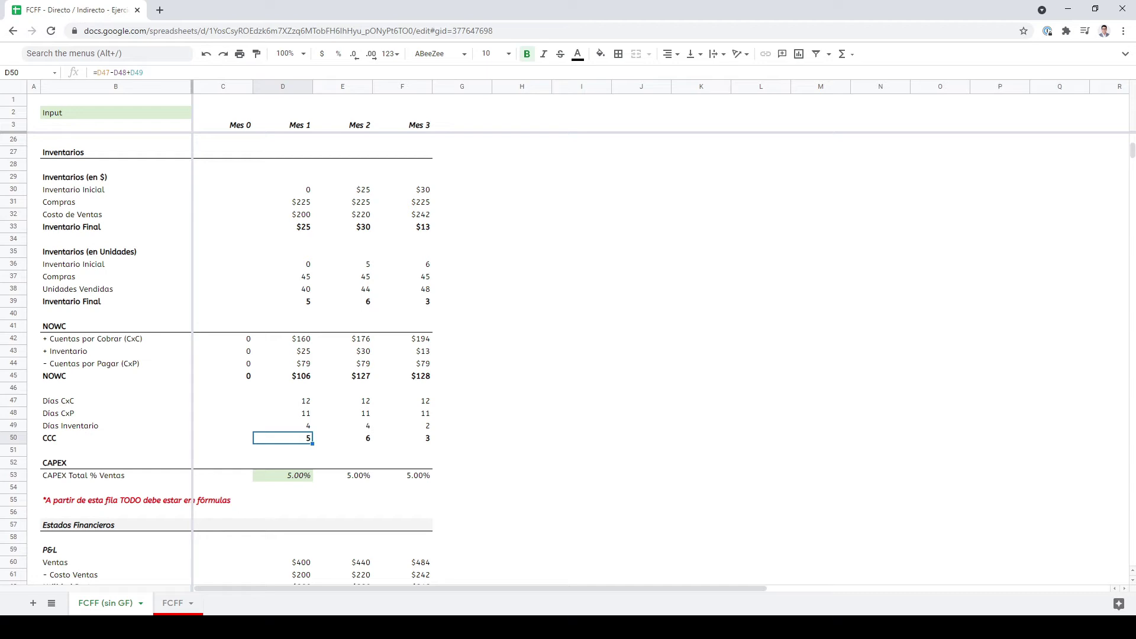
key("shift+Right")
key("shift+Right")
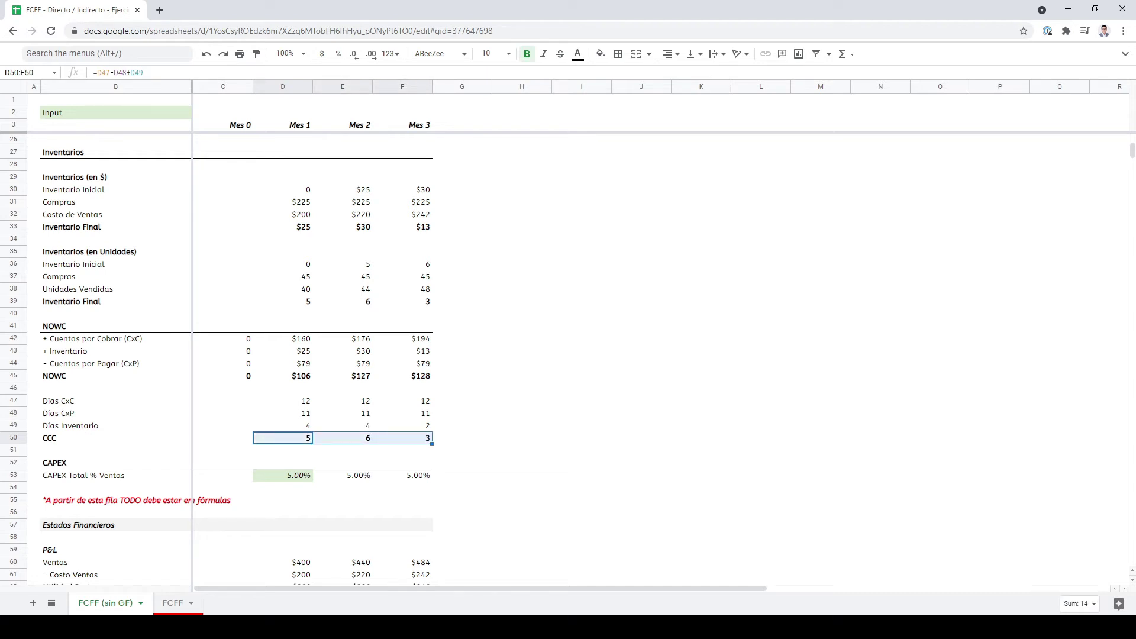
key("Left")
key("Right")
key("Right")
key("Right")
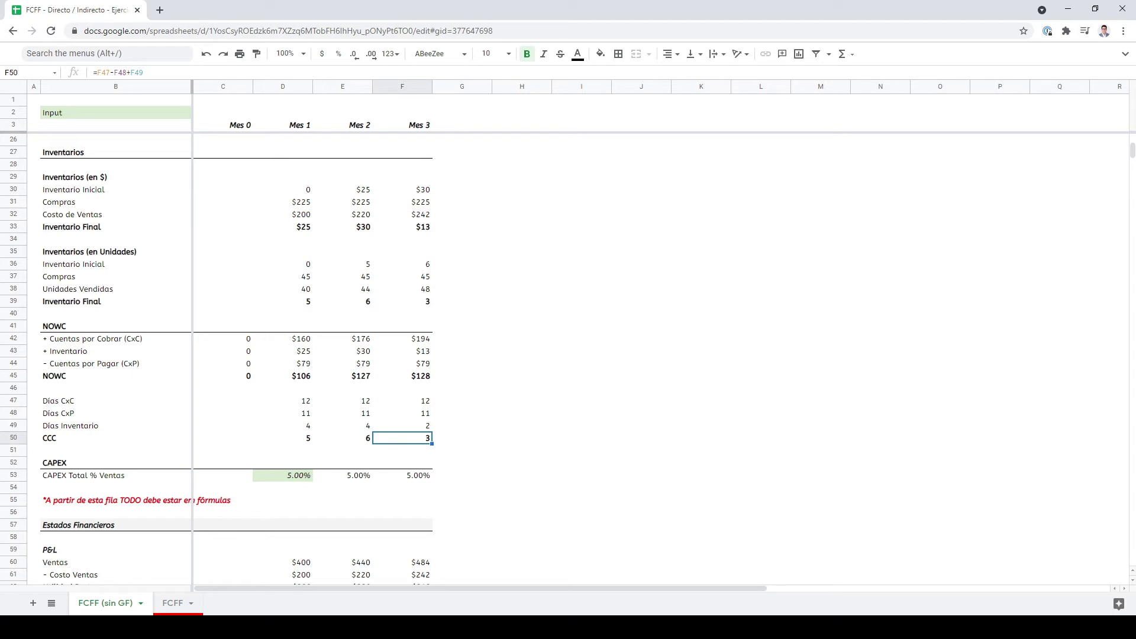
- Review the CAPEX Total % Ventas row, from the Mes 1 input in D53 to the Mes 2 and Mes 3 references
key("Left")
key("Left")
key("Down")
key("Down")
key("Down")
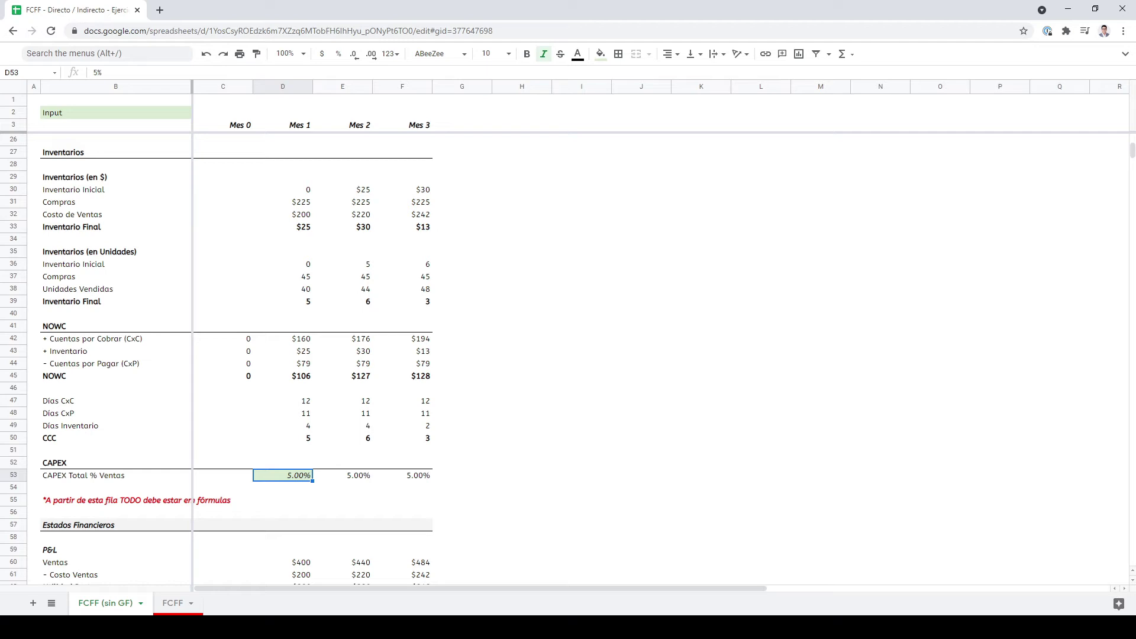
scroll(237, 355, "up", 7)
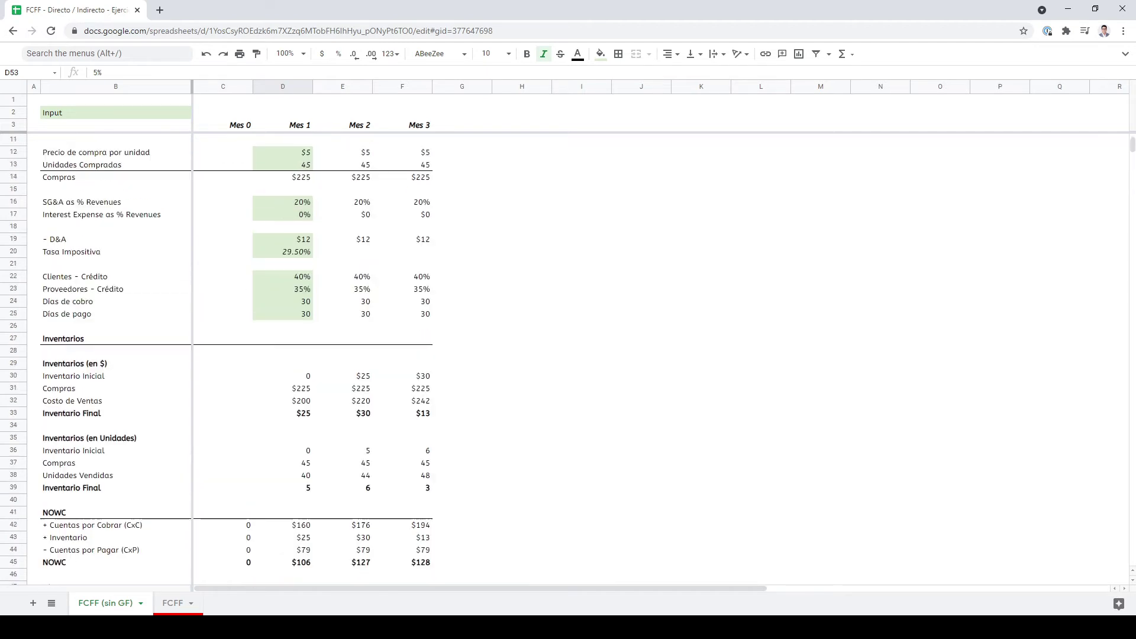
scroll(237, 355, "down", 5)
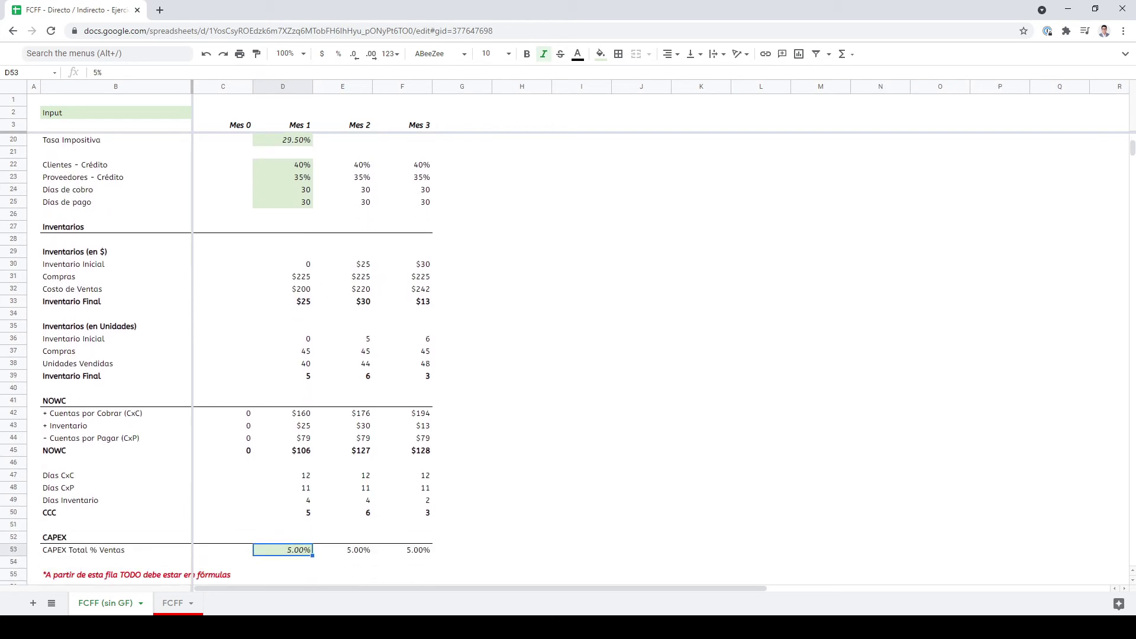
left_click(343, 549)
left_click(403, 550)
left_click(343, 550)
left_click(403, 550)
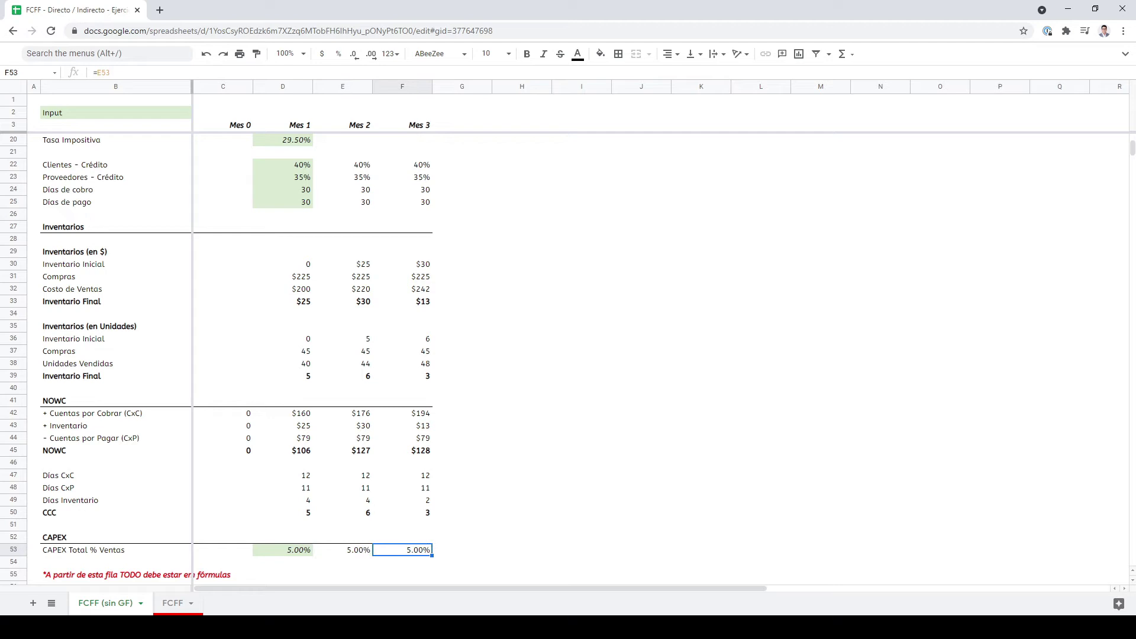
- Highlight the row 55 note stating that everything from that row on must be formulas
key("Down")
key("Down")
key("shift+space")
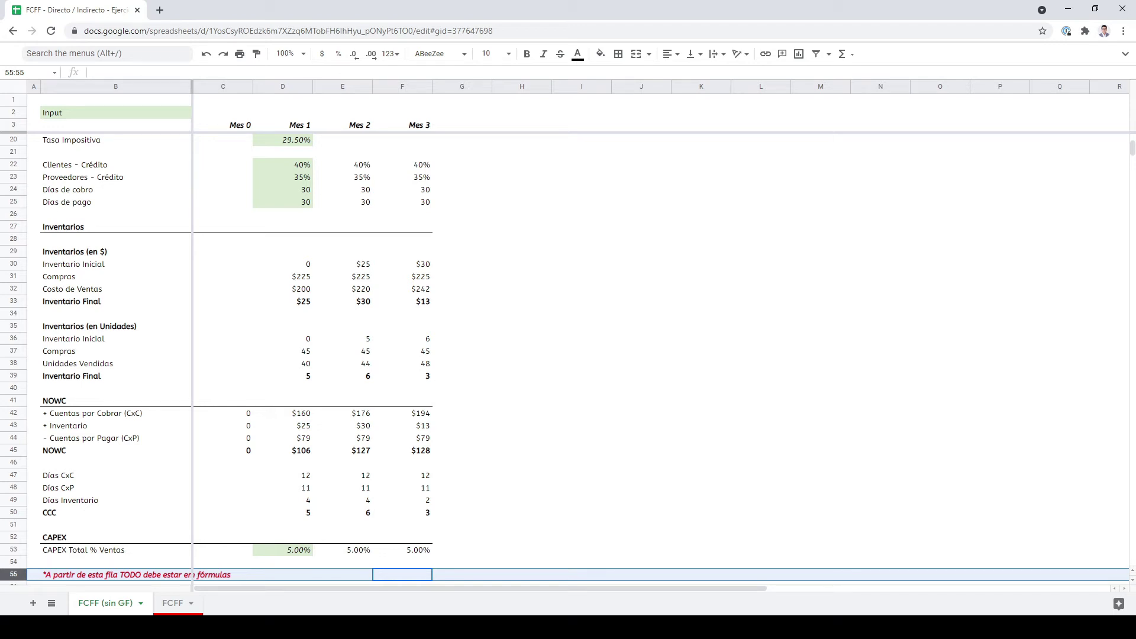
key("Left")
key("Left")
key("Left")
key("Left")
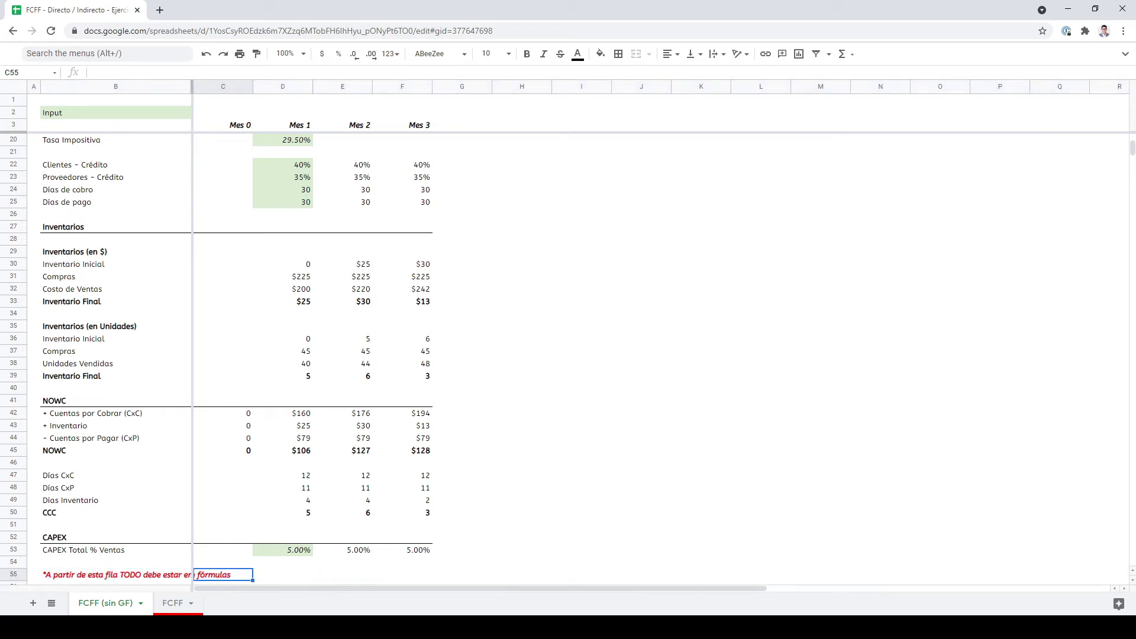
- Look over the start of the Estados Financieros section down to D&A in column B and return to the row 55 note
key("Down")
key("Down")
key("Down")
key("Down")
key("Down")
key("Down")
key("Down")
key("Down")
key("Down")
key("Down")
key("Down")
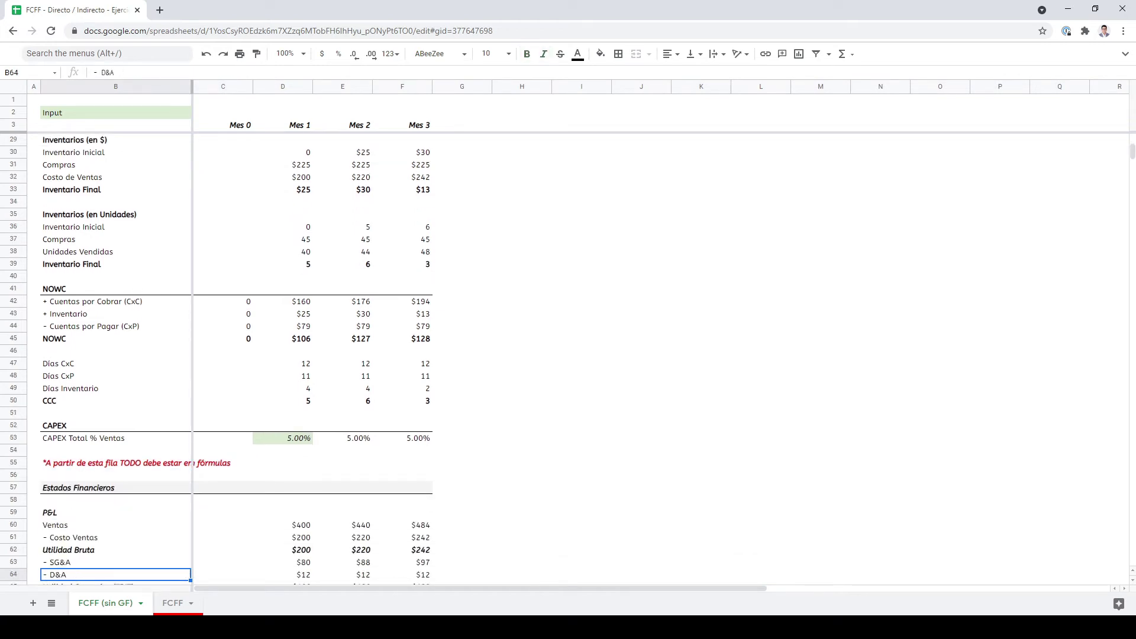
key("Up")
key("Up")
key("Up")
key("Up")
key("Up")
key("Up")
key("Up")
key("Up")
key("Up")
key("Up")
key("Up")
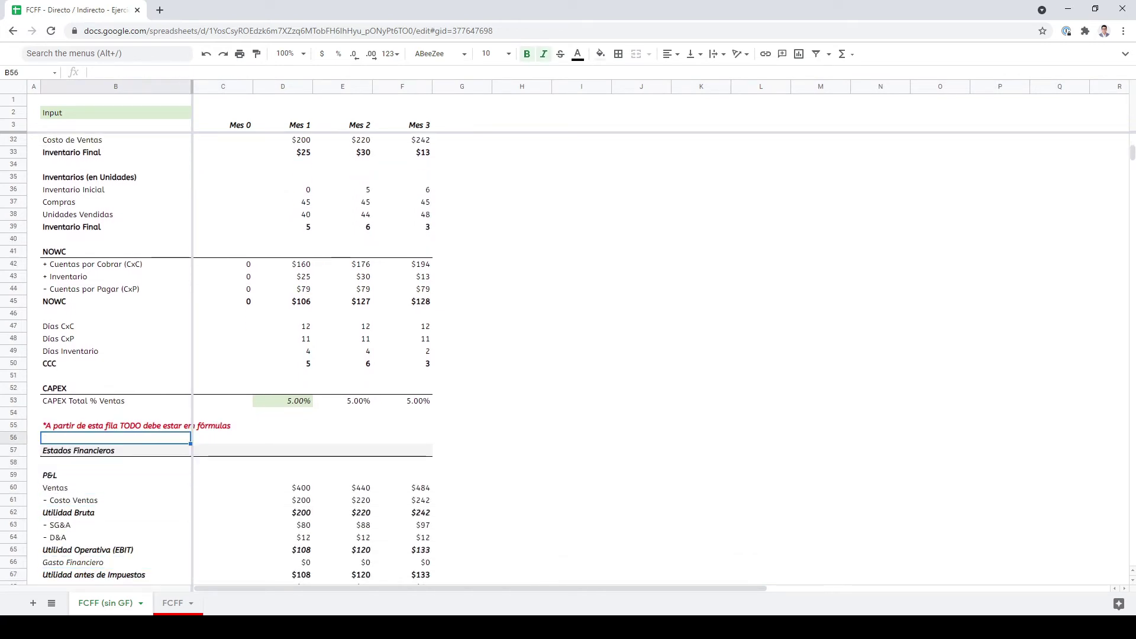
- Mark the boundary row above Estados Financieros and go through the P&L line labels in column B
key("shift+space")
key("Down")
key("Down")
key("Down")
key("Down")
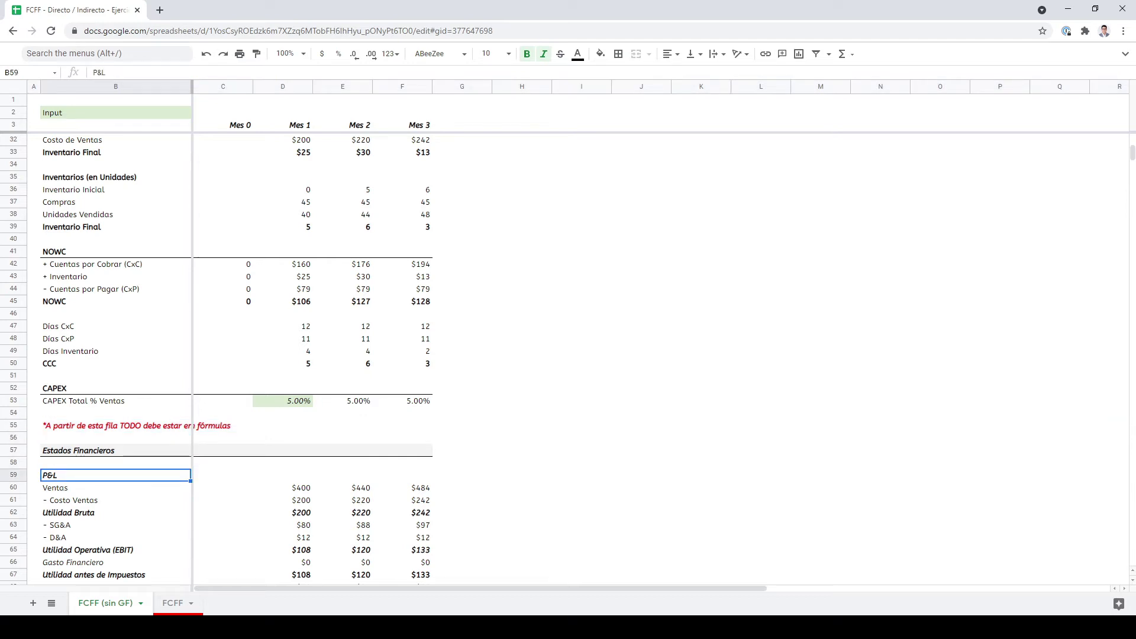
key("Up")
key("Up")
key("Down")
key("Down")
key("Down")
key("Down")
key("Down")
key("Down")
key("Down")
key("Down")
key("Down")
key("Down")
key("Down")
key("Down")
key("Down")
- Go back up column B from the P&L to the Inventario Final label in B33, passing the assumption blocks
key("Up")
key("Up")
key("Up")
key("Up")
key("Up")
key("Up")
key("Up")
key("Up")
key("Up")
key("Up")
key("Up")
key("Up")
key("Up")
key("Up")
key("Up")
key("Up")
key("Up")
key("Up")
key("Up")
key("Up")
key("Up")
key("Up")
key("Up")
key("Up")
key("Up")
key("Up")
key("Up")
key("Up")
key("Up")
key("Up")
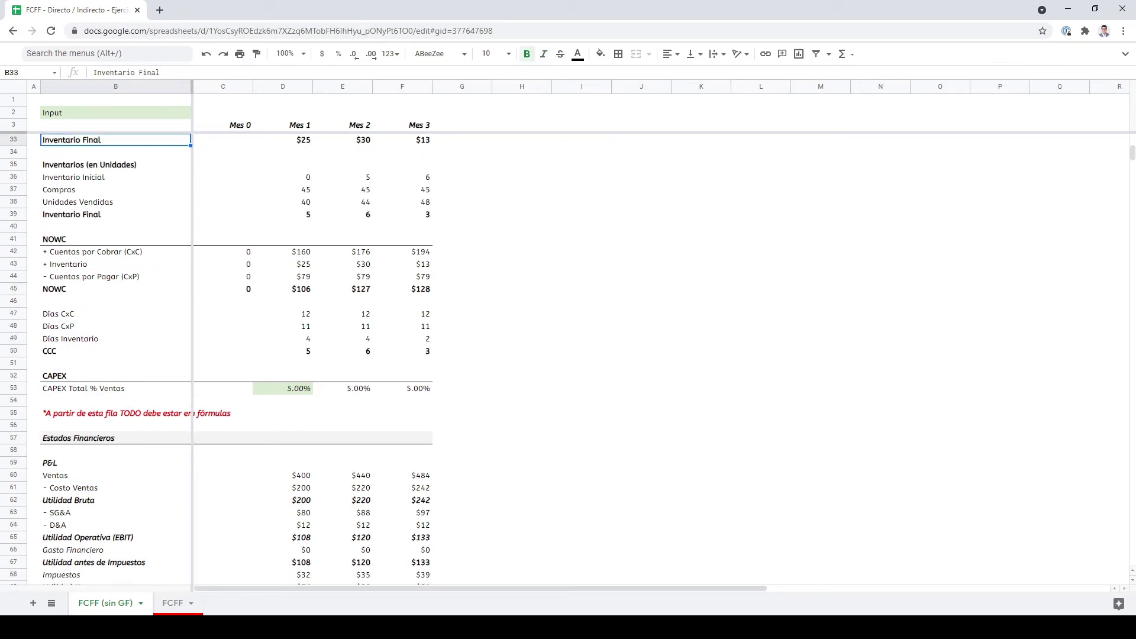
- Look over the inventory rows in column B and go down to the NOWC heading in B41
key("Up")
key("Up")
key("Up")
key("Up")
key("Up")
key("Up")
key("Down")
key("Down")
key("Down")
key("Down")
key("Down")
key("Down")
key("Down")
key("Down")
key("Down")
key("Down")
key("Down")
key("Down")
key("Down")
key("Down")
key("Down")
key("Down")
key("Up")
key("Up")
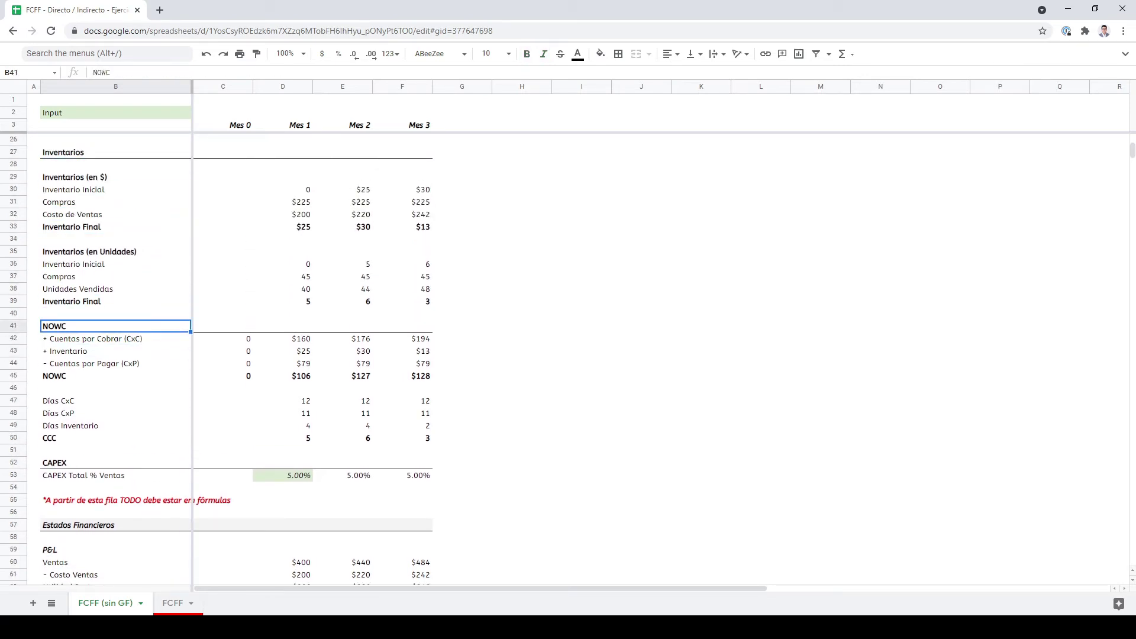
- Go through the NOWC component labels from Cuentas por Cobrar in B42 to the NOWC total in B45
key("Down")
key("Down")
key("Up")
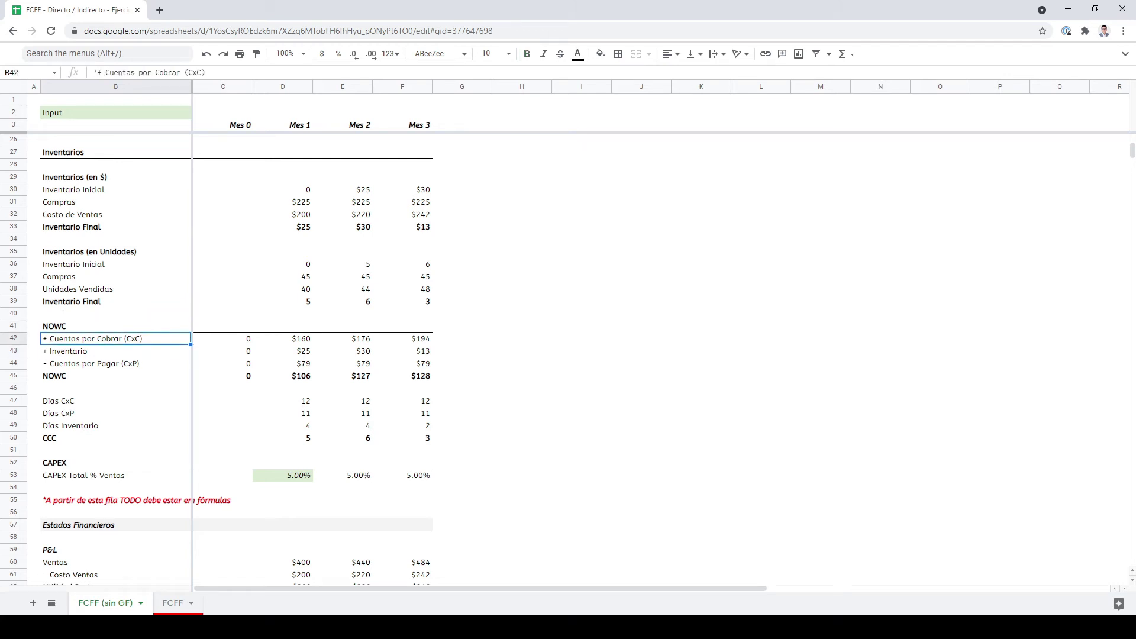
key("Down")
key("Down")
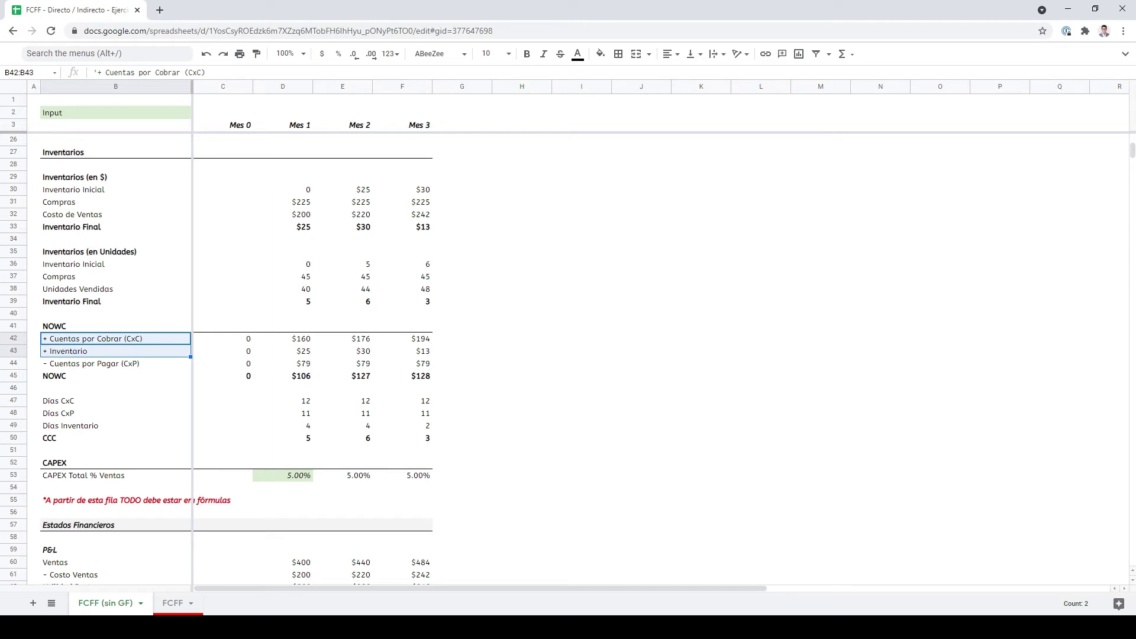
key("Down")
key("Down")
key("Down")
key("Down")
key("Down")
key("Down")
key("Down")
key("Down")
key("Down")
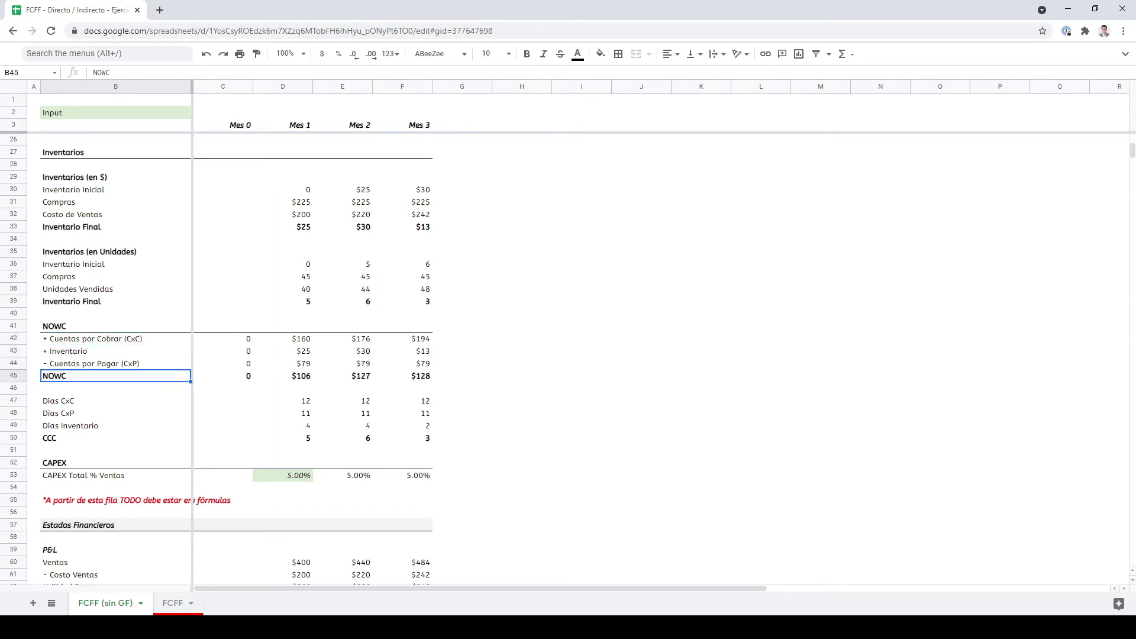
- Review the NOWC and CCC row labels in column B as far as the CAPEX heading in B52
key("Up")
key("Up")
key("Up")
key("Up")
key("Up")
key("Up")
key("Up")
key("Up")
key("Up")
key("Up")
key("Up")
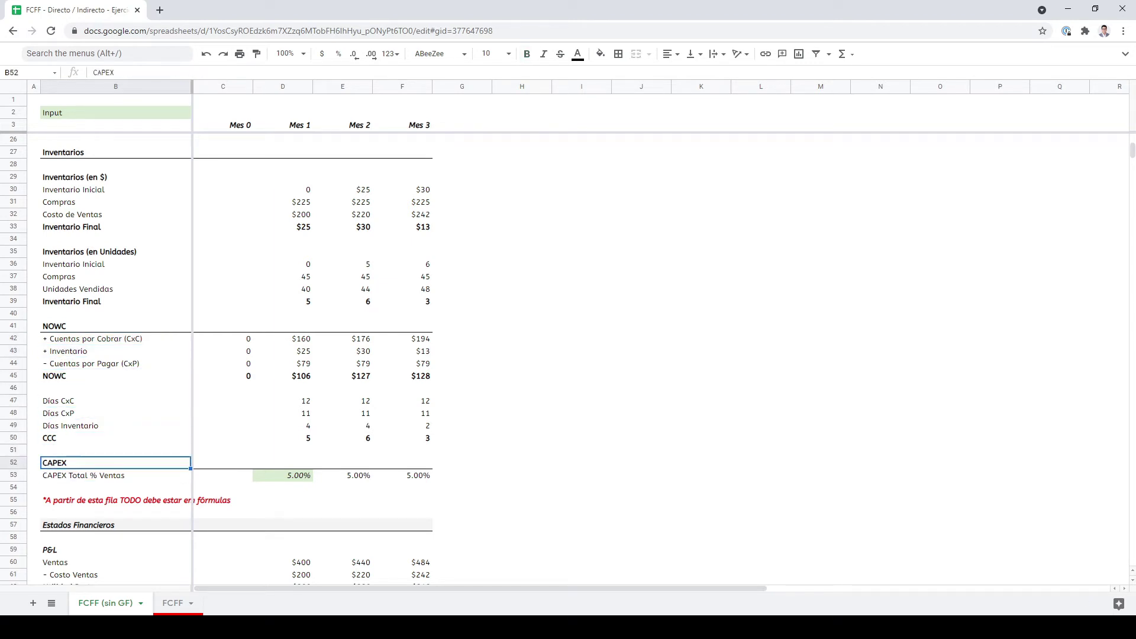
- Go over the CAPEX rows and the neighbouring assumption labels in column B, ending at the blank cell B56
key("shift+Down")
key("Down")
key("Down")
key("Down")
key("Down")
key("Down")
key("Down")
key("Down")
key("Down")
key("Down")
key("Down")
key("Down")
key("Up")
key("Up")
key("Up")
key("Up")
key("Up")
key("Up")
key("Up")
key("Up")
key("Up")
key("Down")
key("Down")
key("Down")
key("Down")
key("Down")
key("Down")
key("Down")
key("Down")
key("Down")
key("Down")
key("Down")
key("Down")
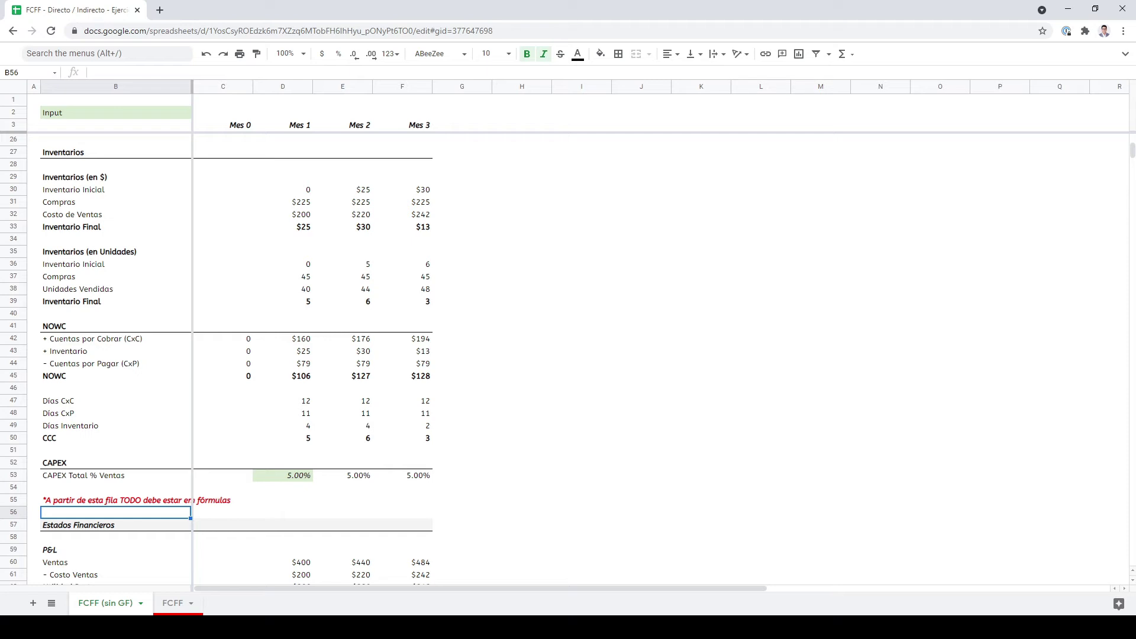
- Go down column B through Estados Financieros and the P&L lines to just below the FCFF heading
key("Down")
key("Down")
key("Down")
key("Down")
key("Down")
key("Down")
key("Down")
key("Down")
key("Down")
key("Down")
key("Down")
key("Down")
key("Down")
key("Down")
key("Down")
key("Down")
key("Down")
key("Down")
key("Down")
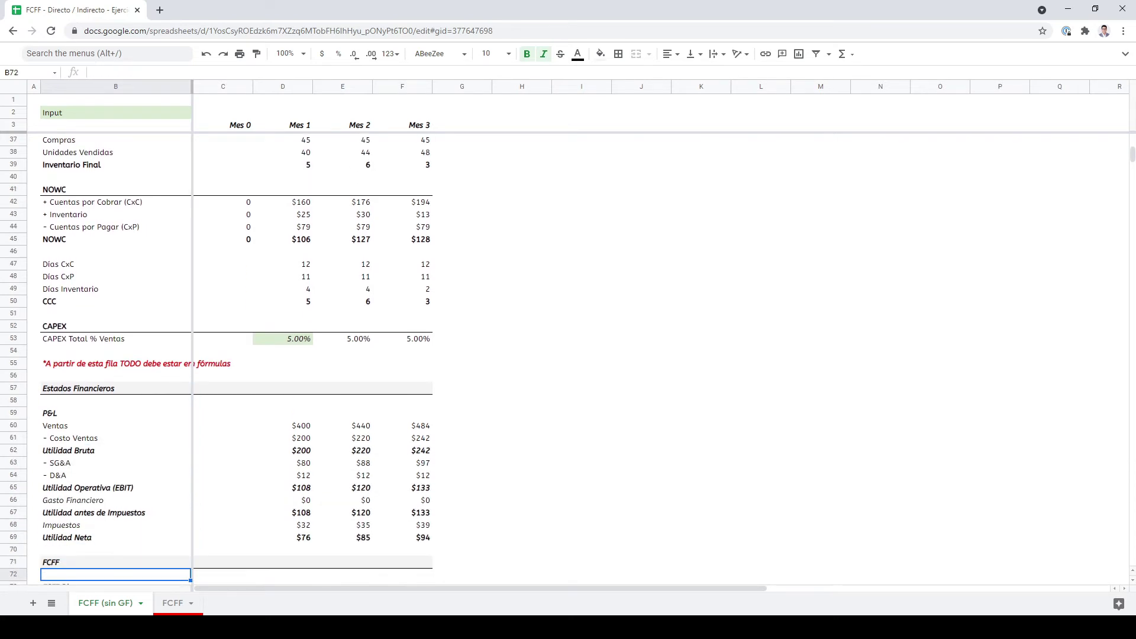
- Return up column B past the P&L lines to the Ventas label in B60
key("Up")
key("Up")
key("Up")
key("Up")
key("Up")
key("Up")
key("Up")
key("Up")
key("Up")
key("Up")
key("Up")
key("Up")
key("Up")
key("Up")
key("Up")
key("Up")
key("Up")
key("Down")
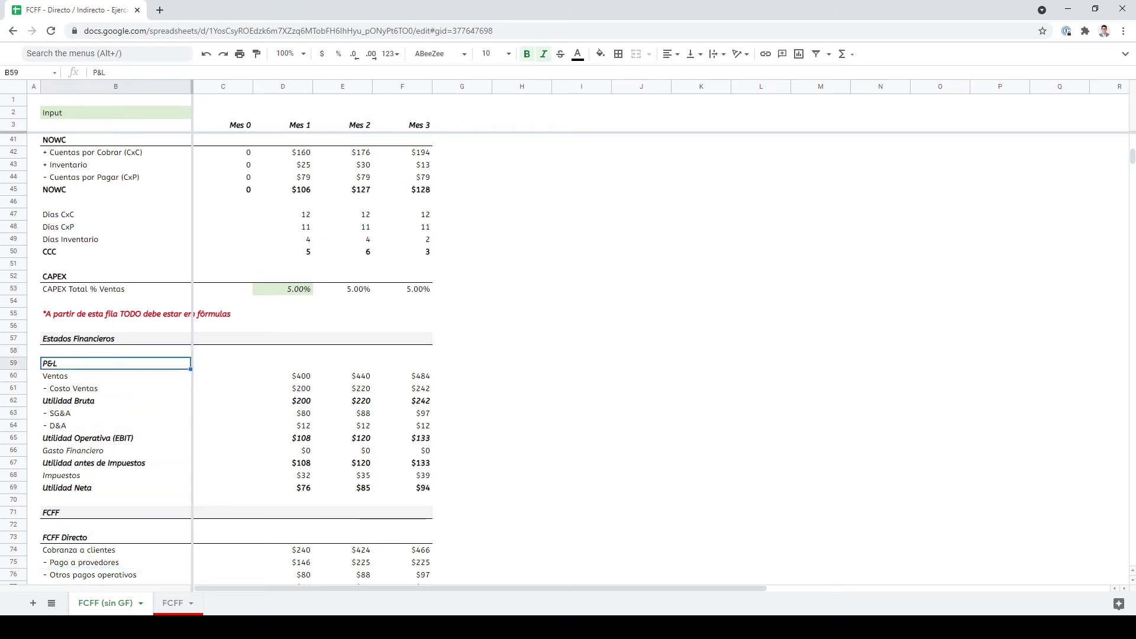
key("Down")
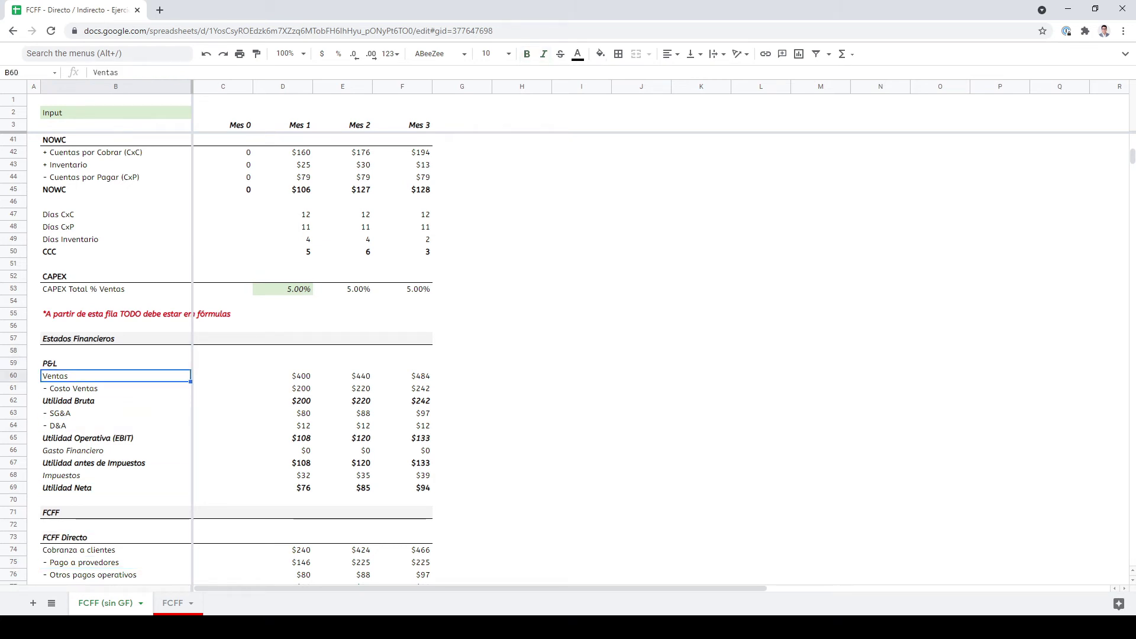
- Inspect the Mes 1 Ventas formula in D60 and its referenced input cells under Supuestos, leaving it unchanged
key("Right")
key("Right")
key("Right")
key("Left")
key("F2")
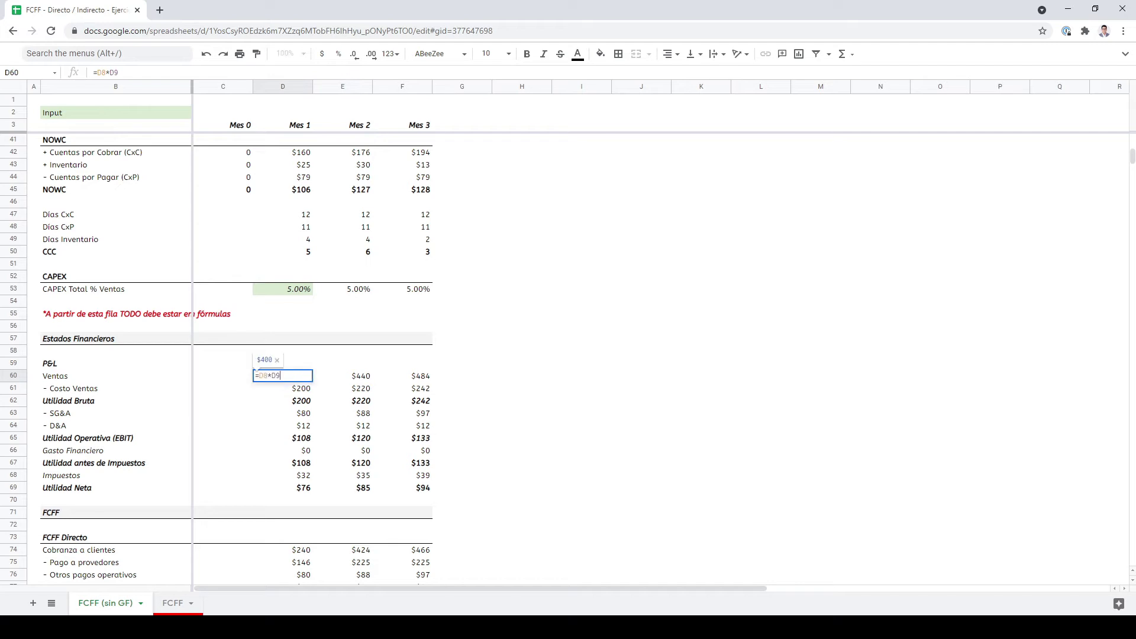
scroll(591, 355, "up", 8)
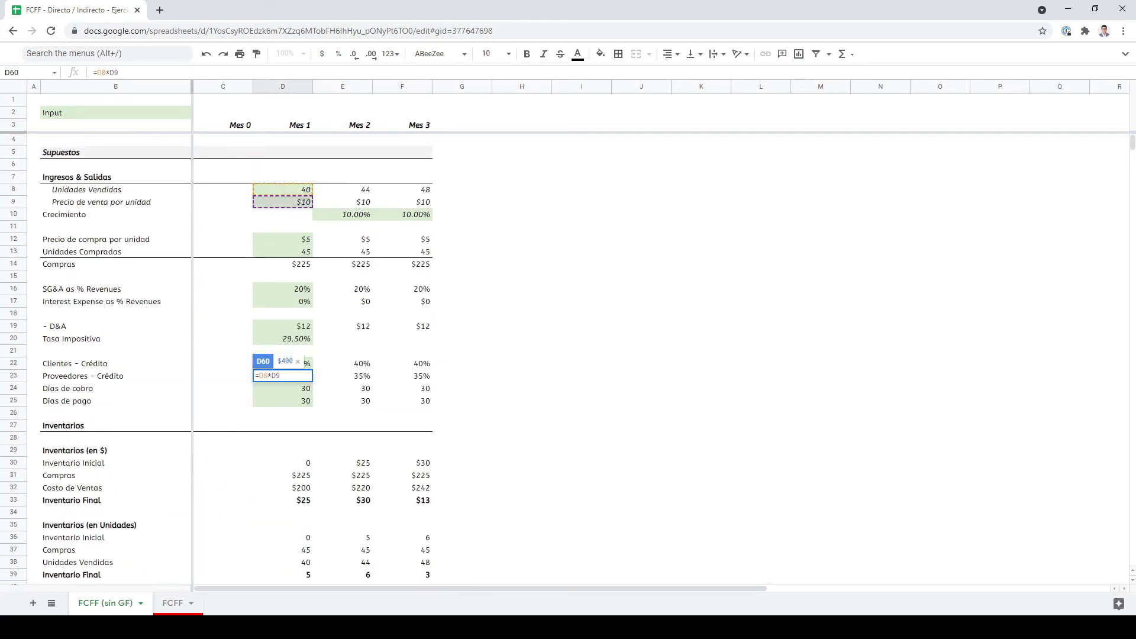
scroll(592, 355, "down", 7)
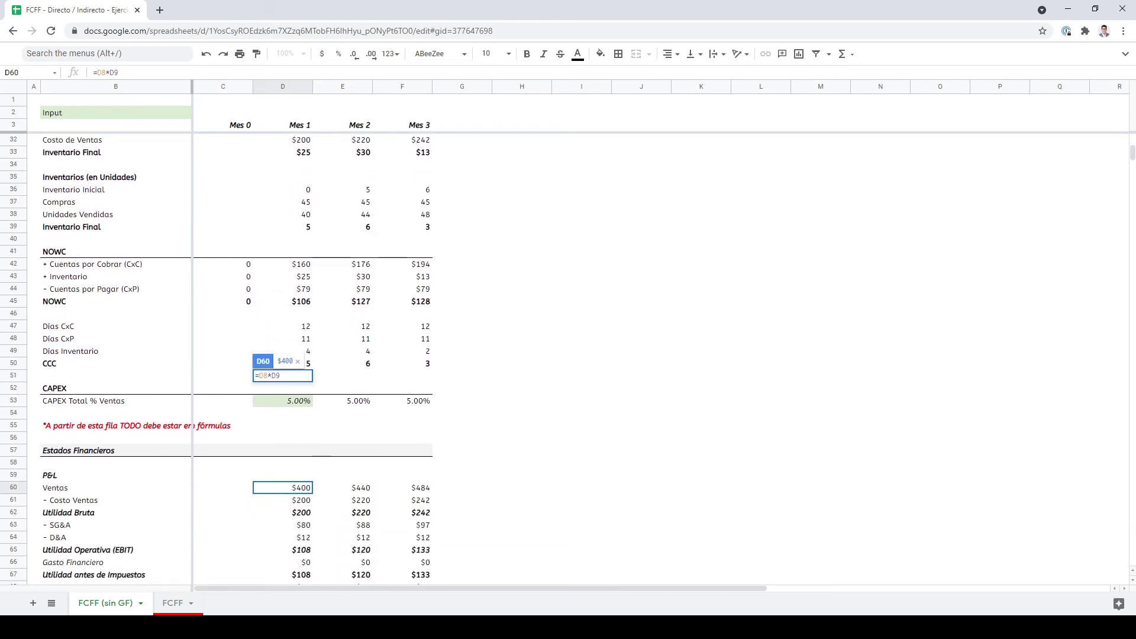
key("Return")
- Inspect the Mes 1 Costo Ventas formula in D61 and its referenced units and purchase price cells
key("F2")
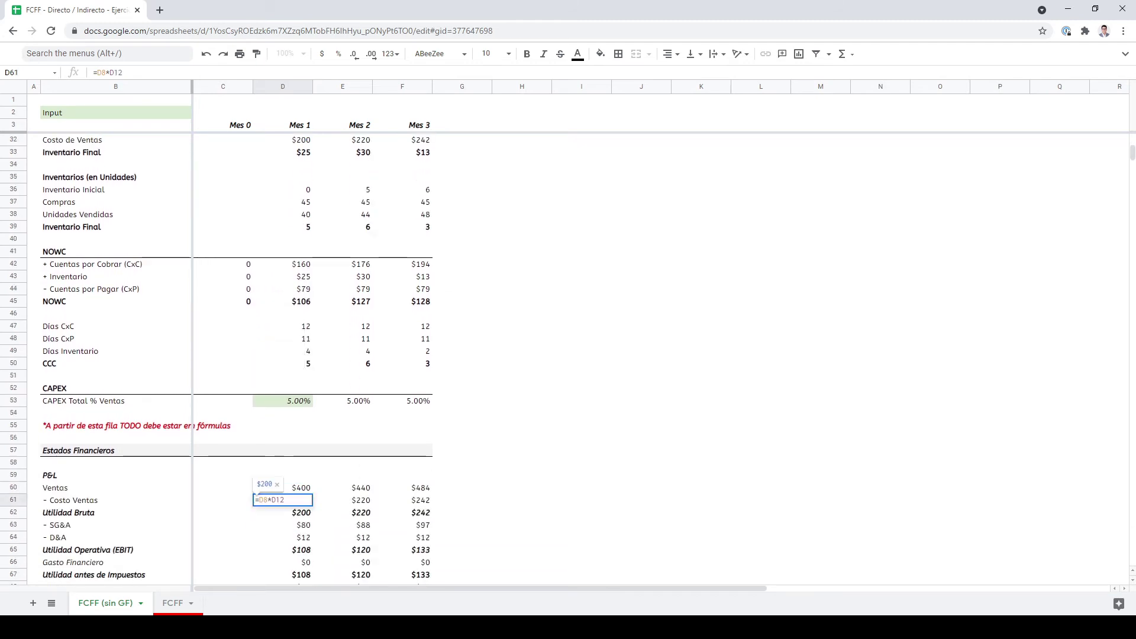
scroll(592, 355, "up", 6)
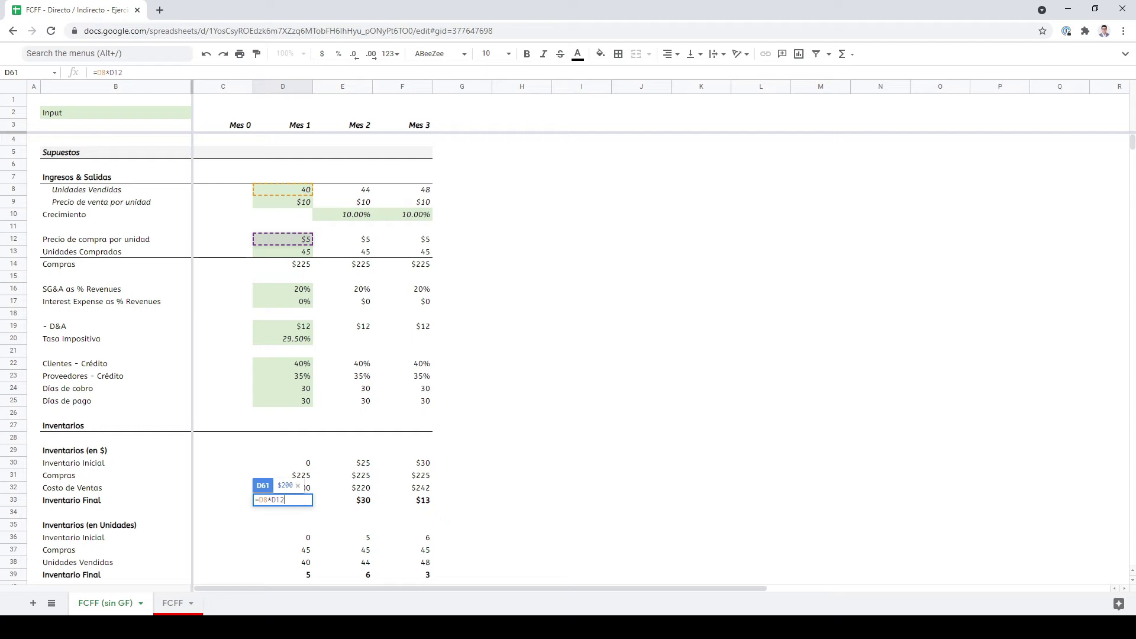
key("Return")
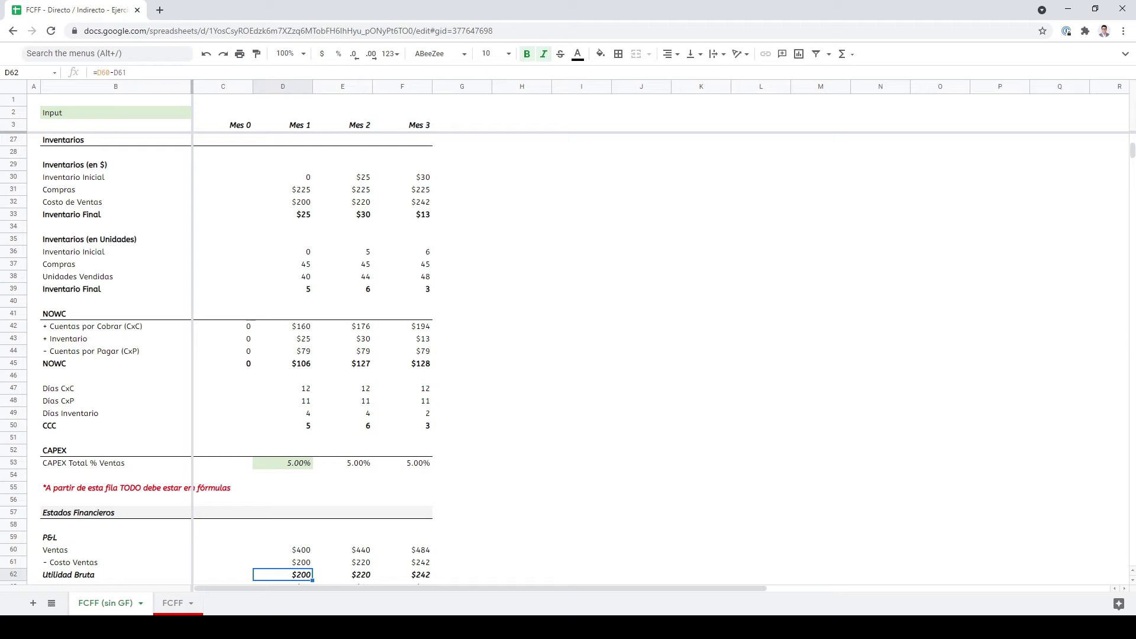
- Inspect the Mes 1 Utilidad Bruta formula in D62 without changing it
scroll(296, 355, "down", 1)
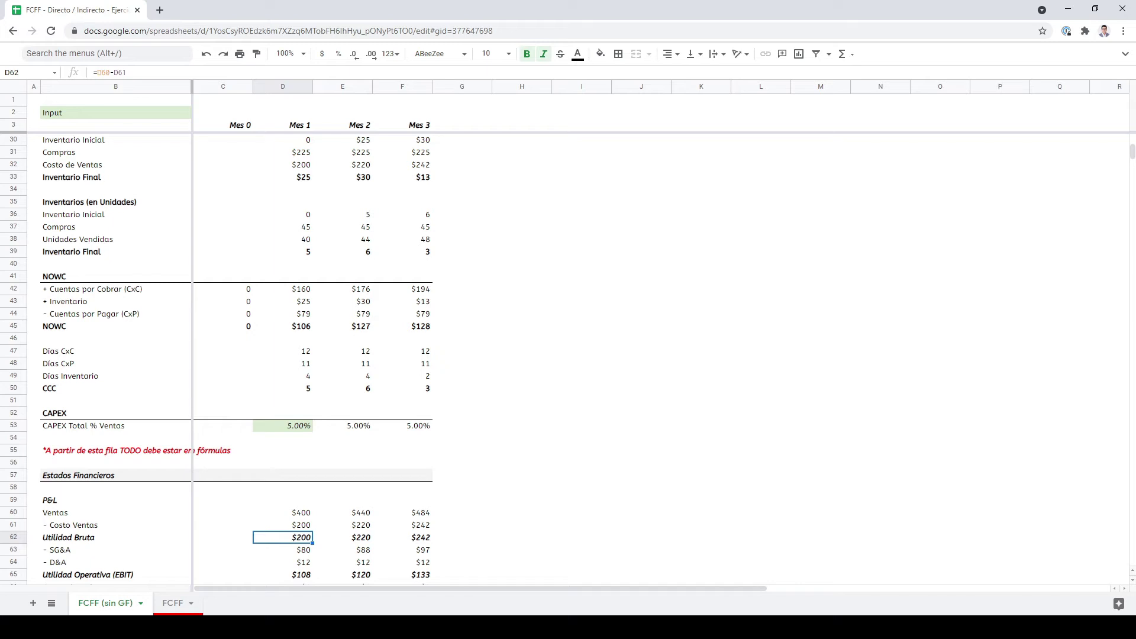
key("F2")
key("Return")
- Check the Mes 1 expense cells between Utilidad Bruta and Gasto Financiero, finishing on D&A in D64
key("Up")
left_click(283, 563)
key("Down")
key("Down")
key("Down")
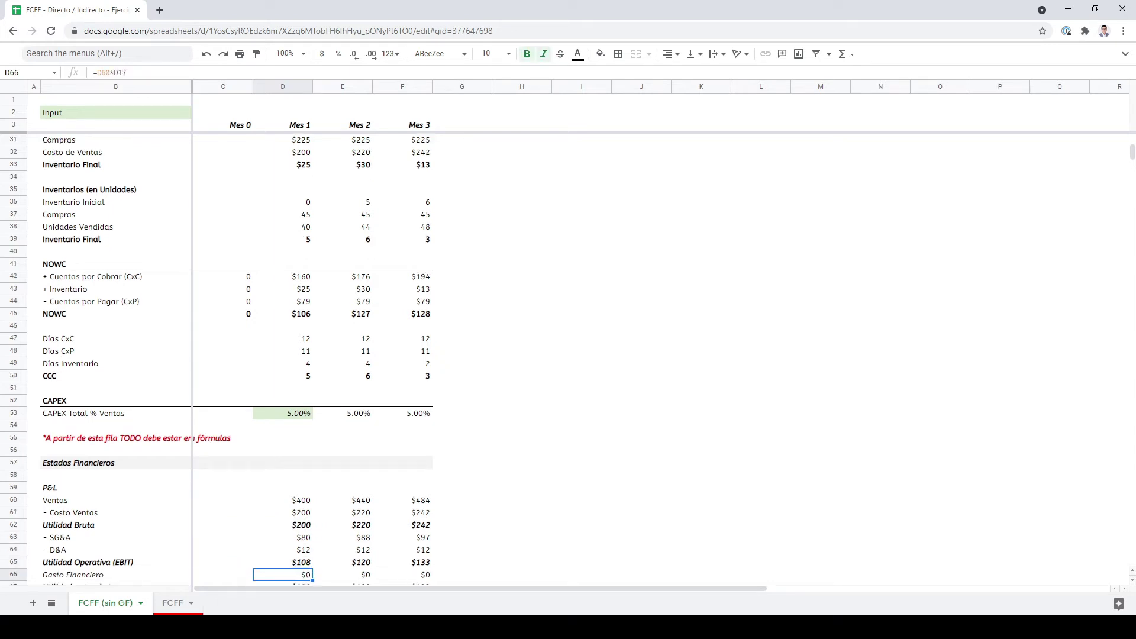
key("Up")
key("Up")
key("Up")
key("Up")
key("Down")
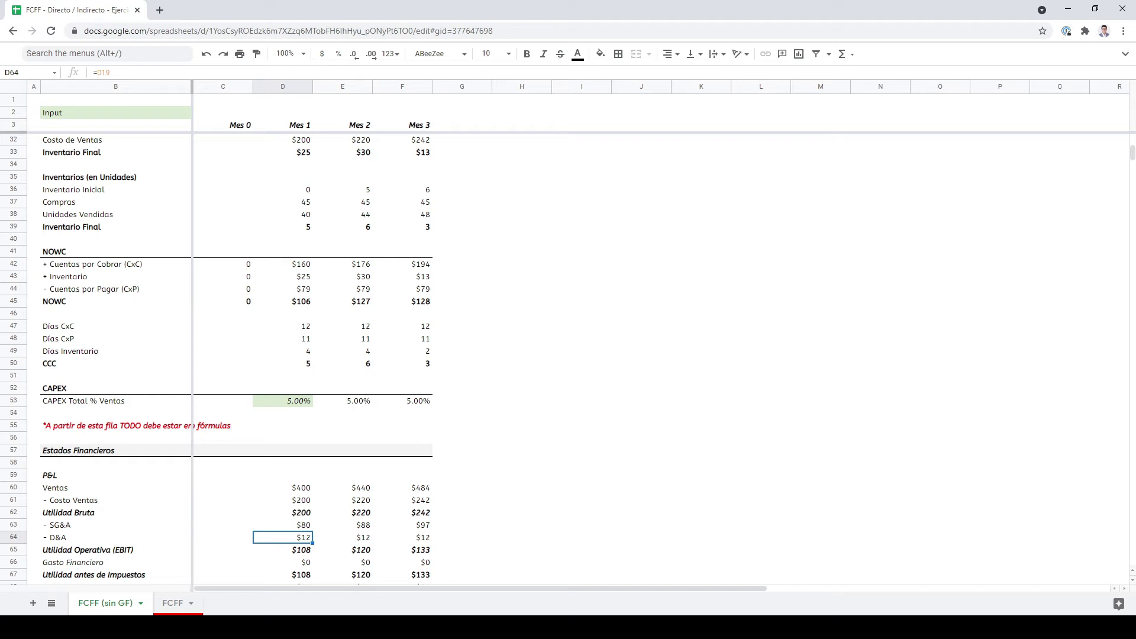
- Inspect the Mes 1 Utilidad Operativa (EBIT) formula in D65 and its referenced cells
key("Down")
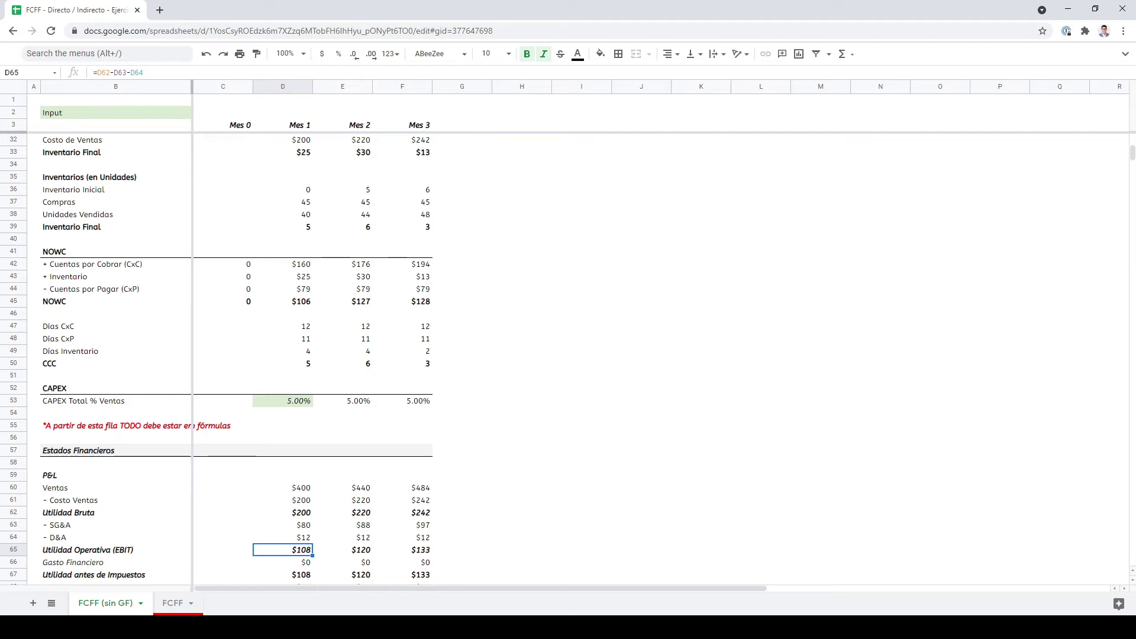
key("F2")
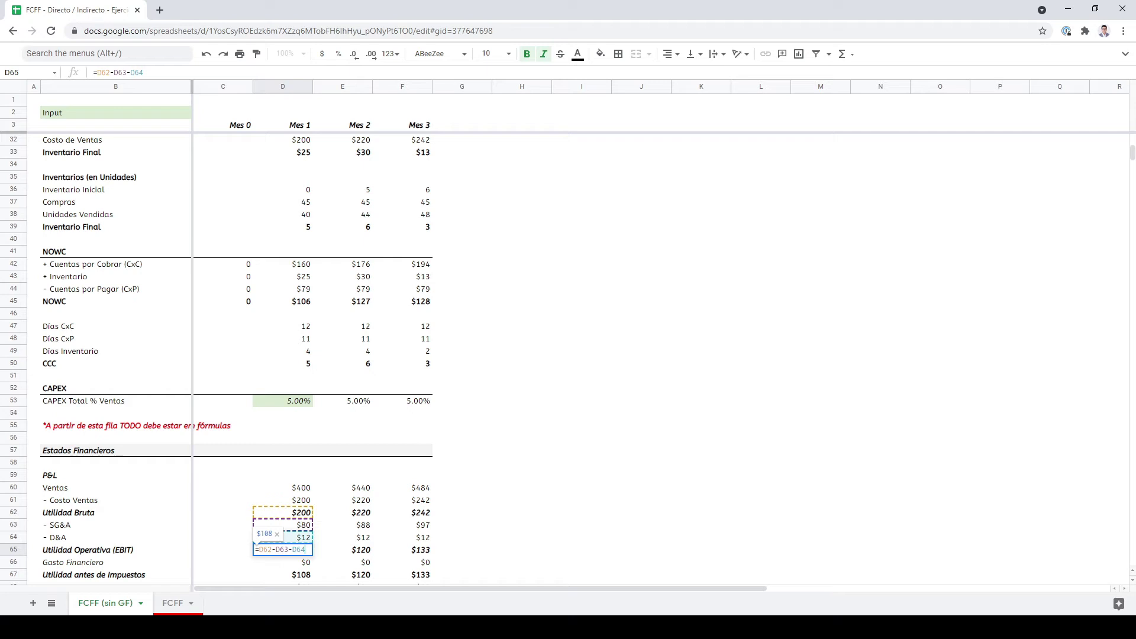
key("Return")
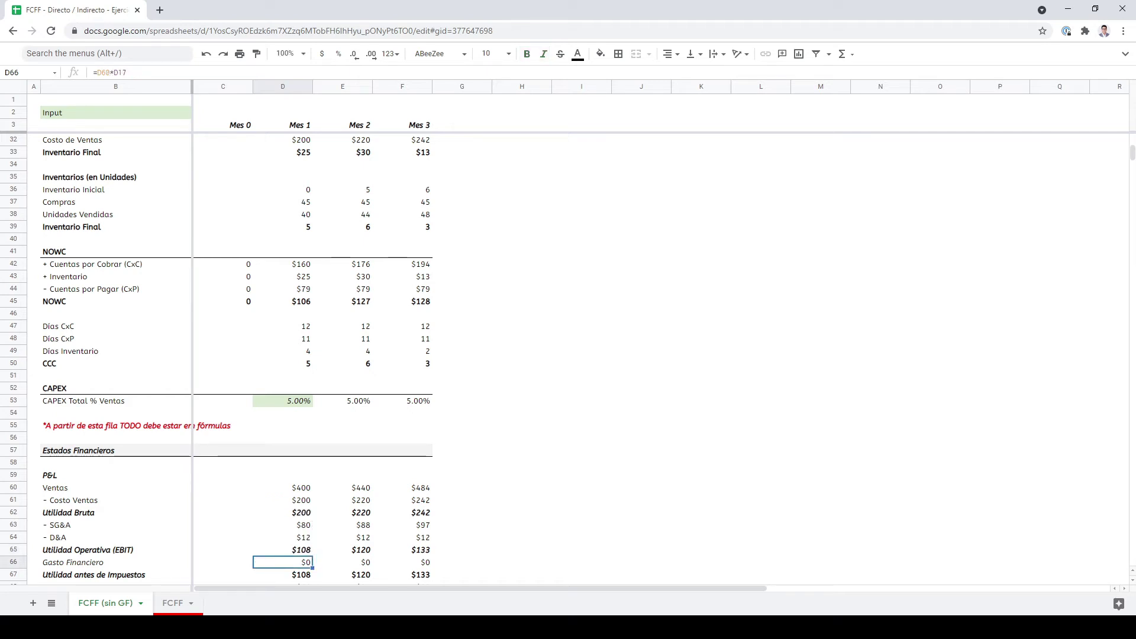
- Check the Mes 1 cells for Utilidad antes de Impuestos, Impuestos and Utilidad Neta in D67 to D69
key("Down")
key("Down")
key("Down")
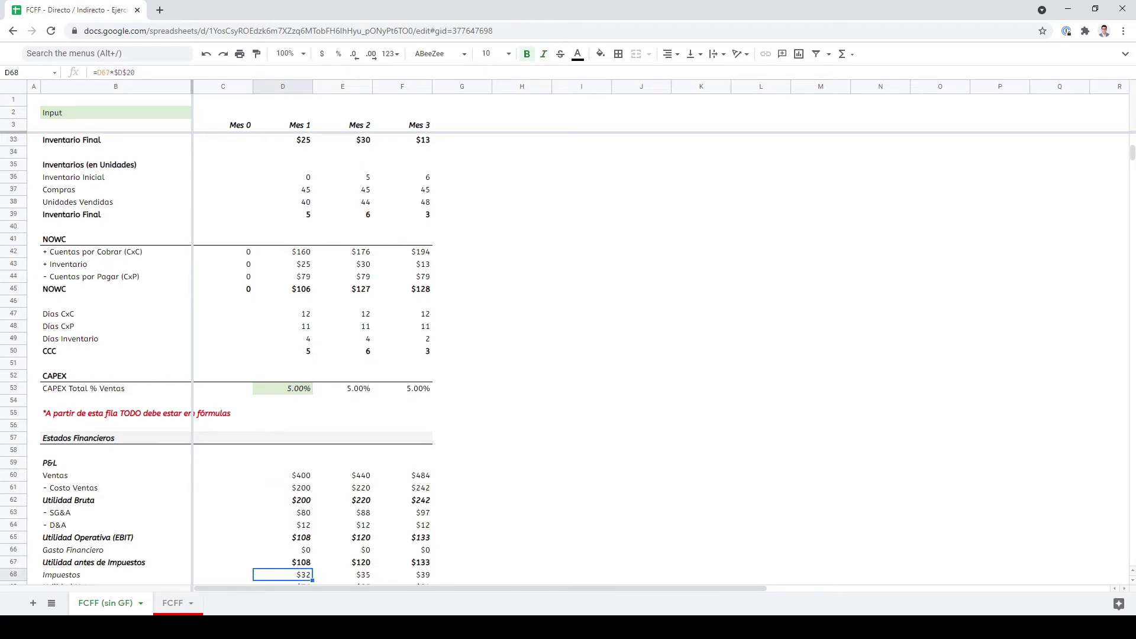
key("Up")
key("Up")
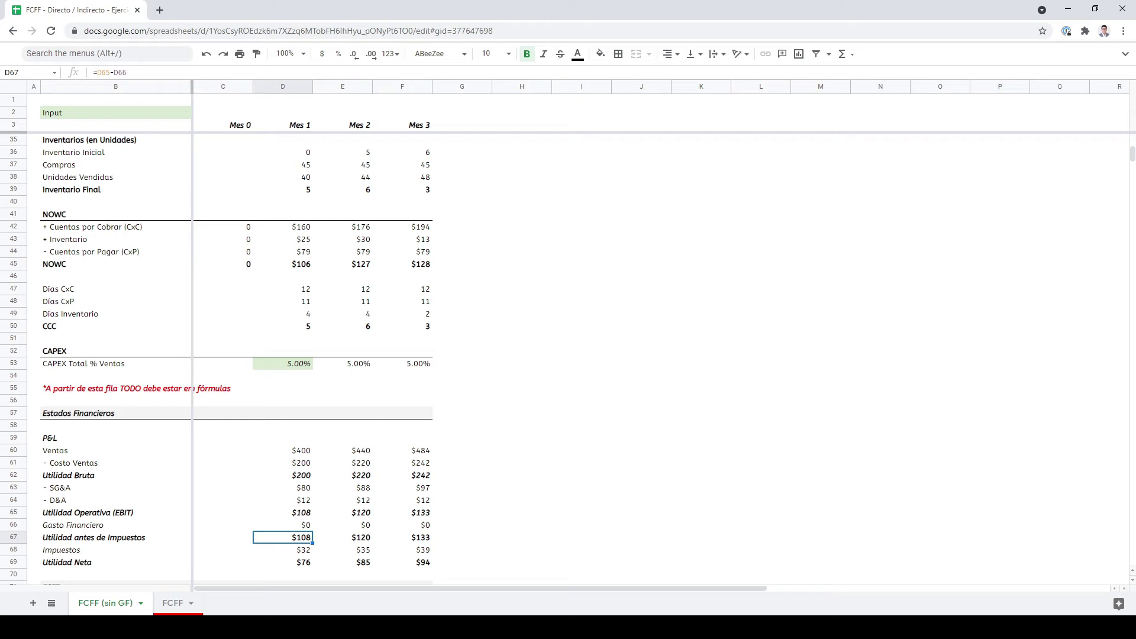
left_click(283, 550)
left_click(283, 563)
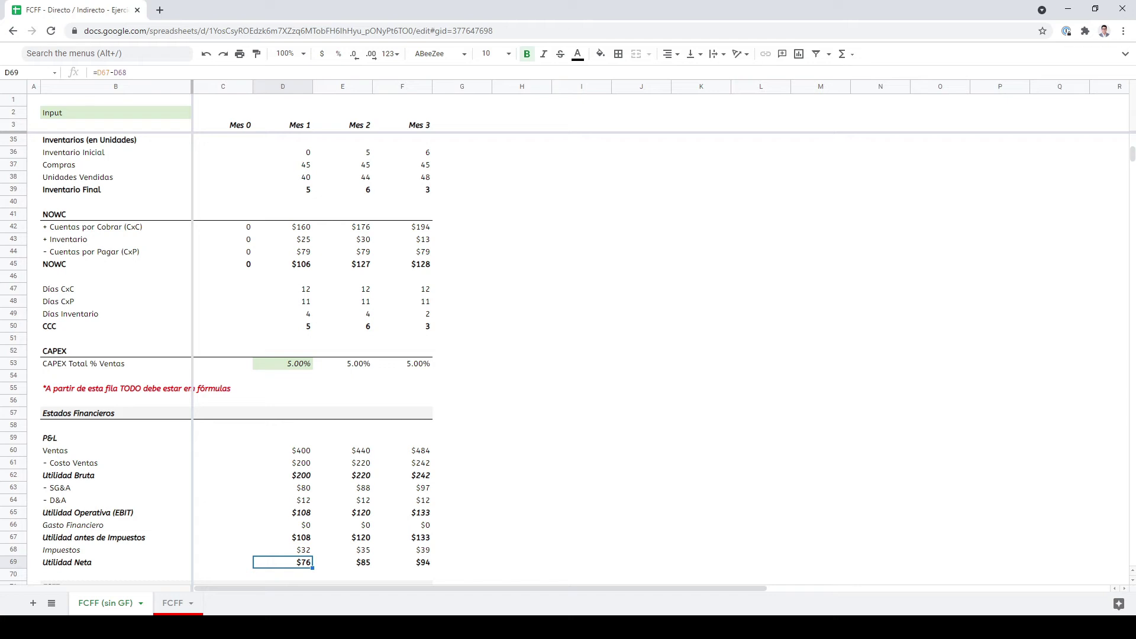
- Inspect the Mes 1 Impuestos formula in D68 and its fixed reference to the Tasa Impositiva in D20
left_click(283, 550)
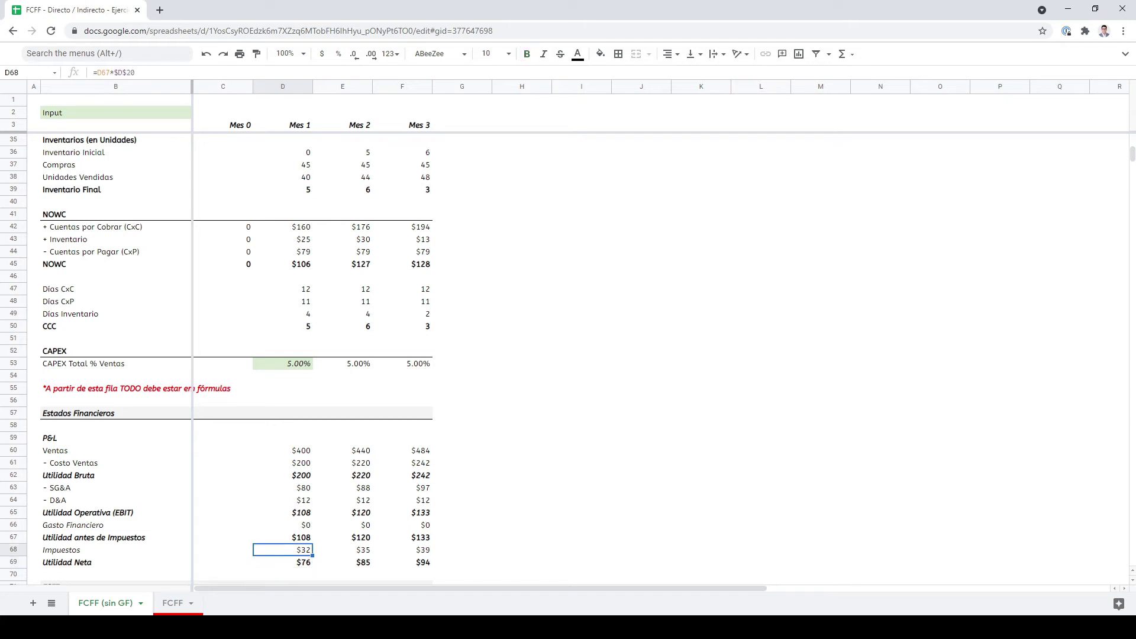
key("F2")
scroll(314, 361, "up", 7)
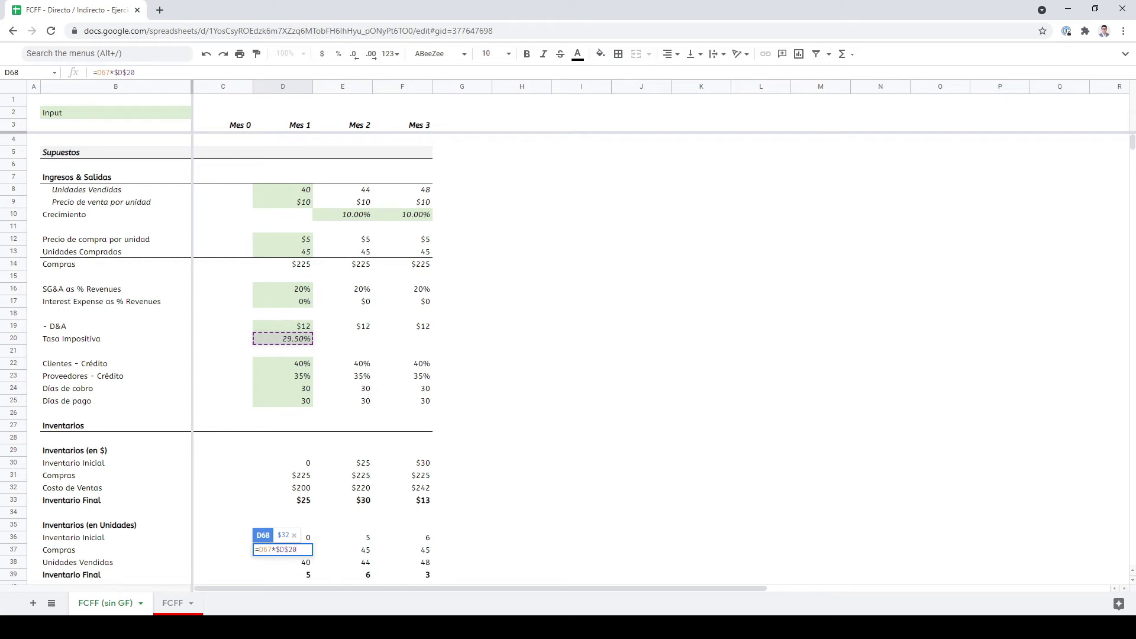
key("Return")
- Inspect the Mes 1 Utilidad Neta formula in D69 and its two referenced cells
scroll(217, 359, "down", 2)
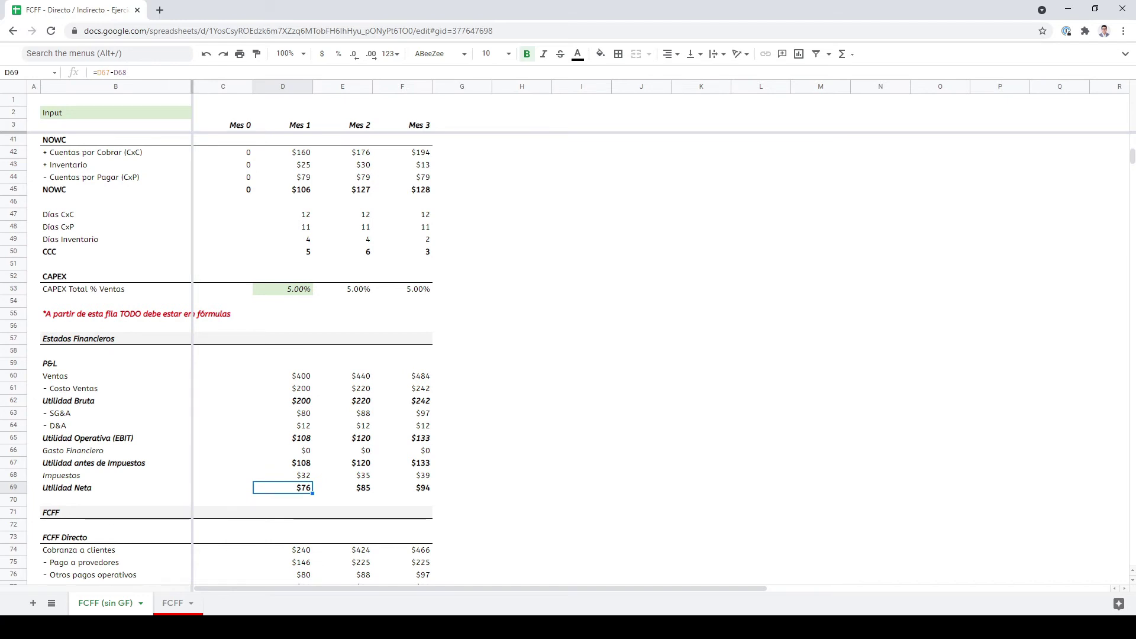
key("F2")
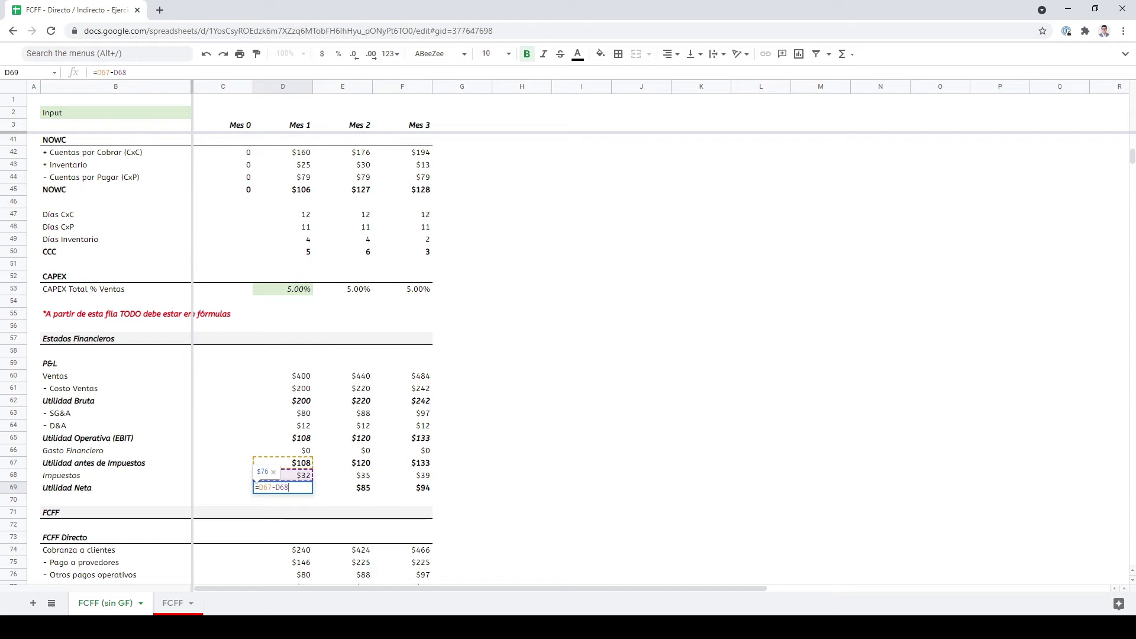
key("Return")
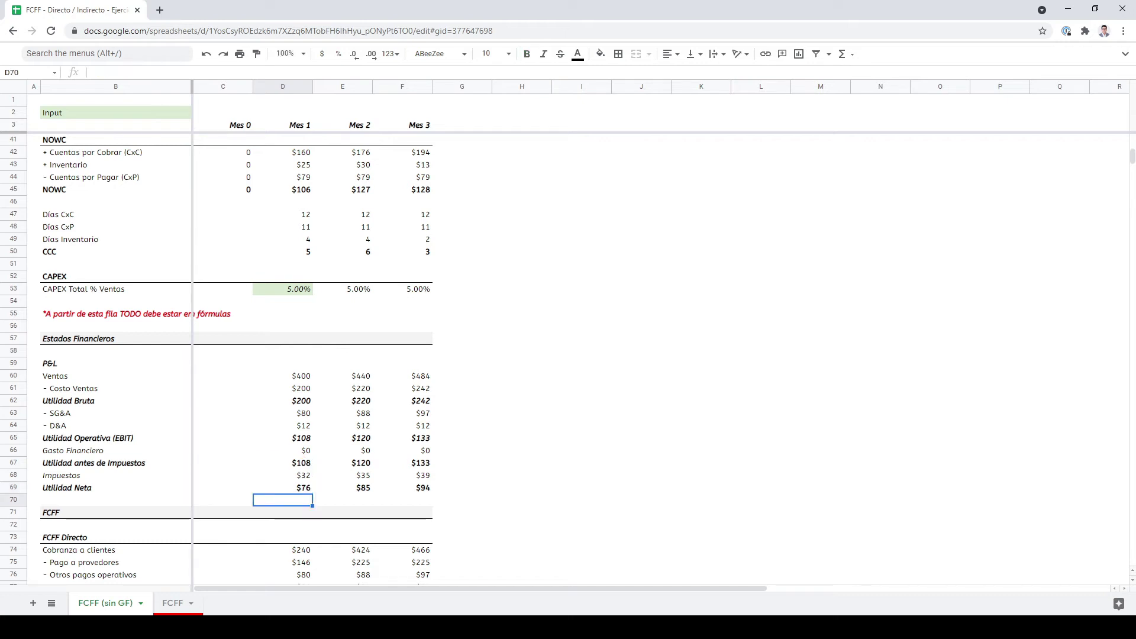
- Look through the Mes 1 cells of the FCFF section below the P&L
key("Right")
key("Down")
key("Left")
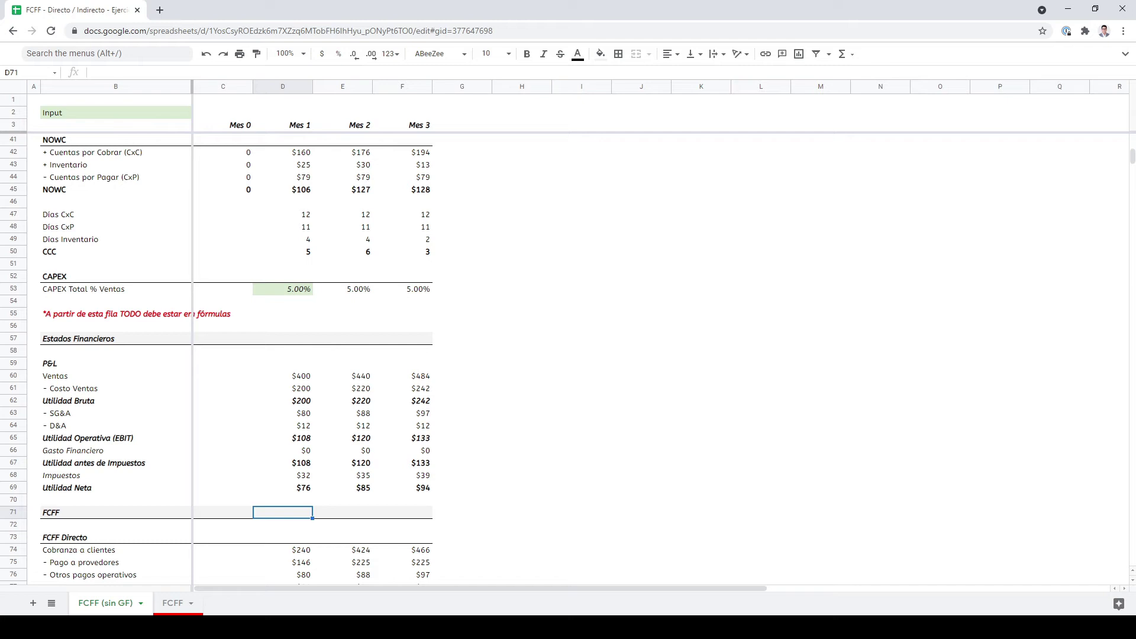
key("Down")
key("Down")
key("Down")
key("Down")
key("Down")
key("Down")
key("Down")
key("Down")
key("Down")
key("Down")
key("Down")
key("Down")
key("Up")
key("Up")
key("Up")
key("Up")
key("Up")
key("Up")
key("Up")
key("Up")
key("Up")
key("Up")
key("Up")
key("Up")
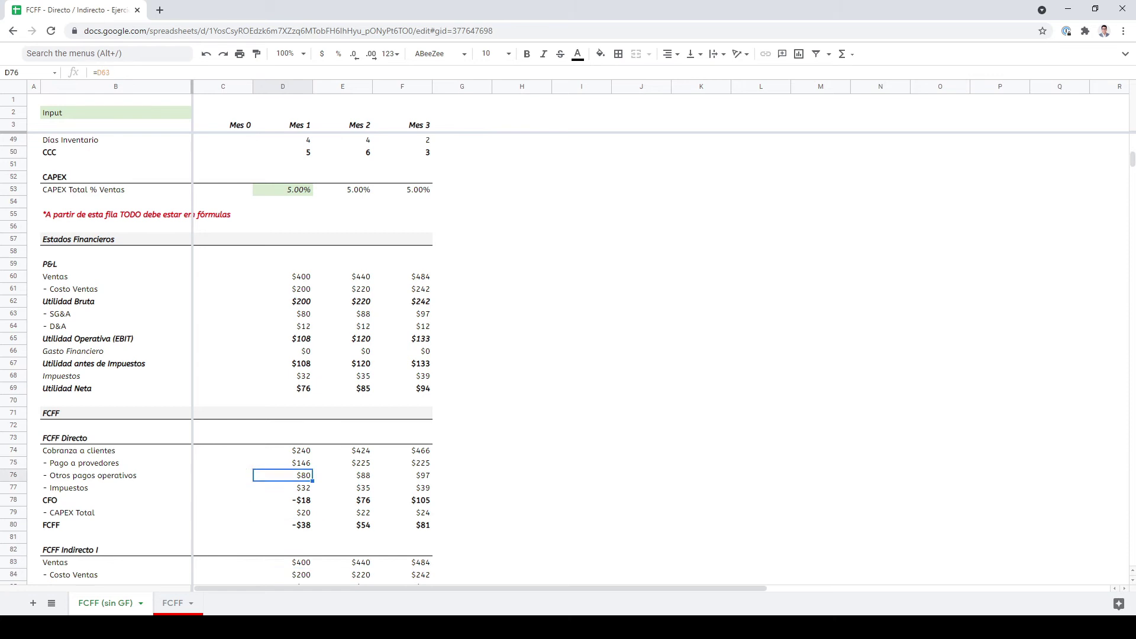
- Point out the FCFF Directo block, from its heading in B73 to the Cobranza a clientes row
key("Left")
key("Left")
key("shift+Right")
key("shift+Right")
key("shift+Right")
key("shift+Right")
key("Down")
key("Down")
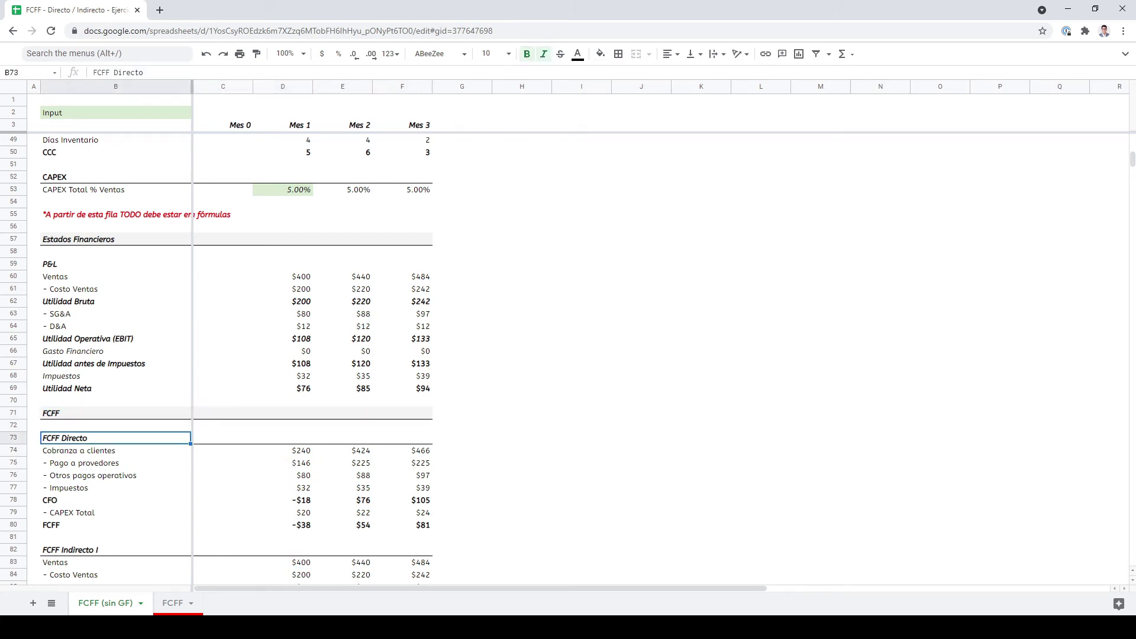
key("Down")
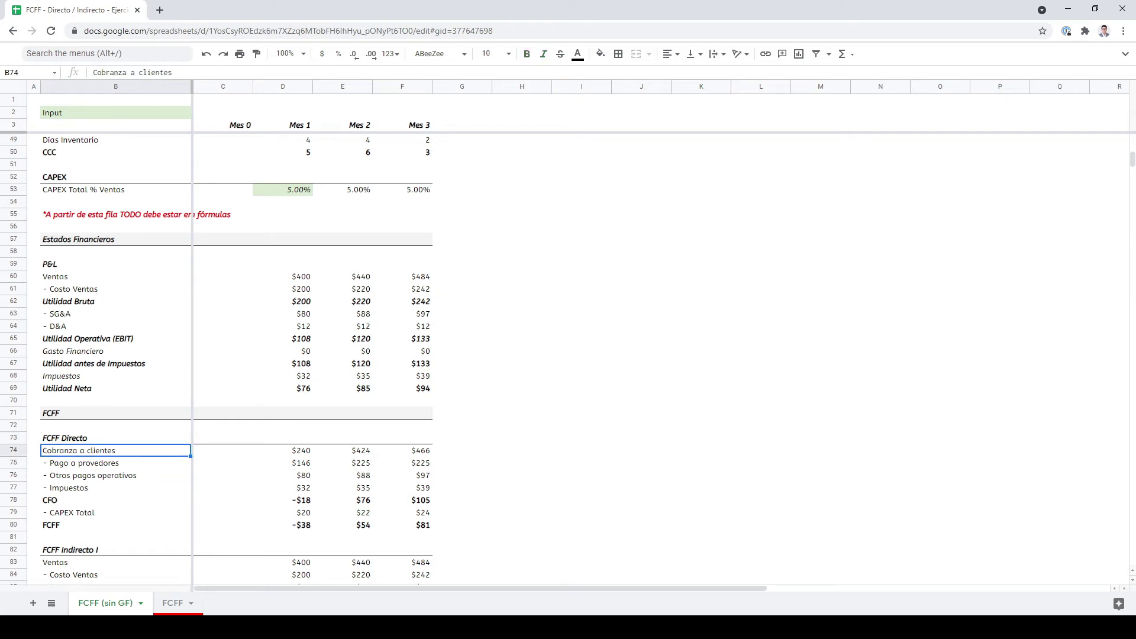
- Inspect the Mes 1 Cobranza a clientes formula in D74 and trace its D22 reference to Clientes - Crédito
key("Right")
key("Right")
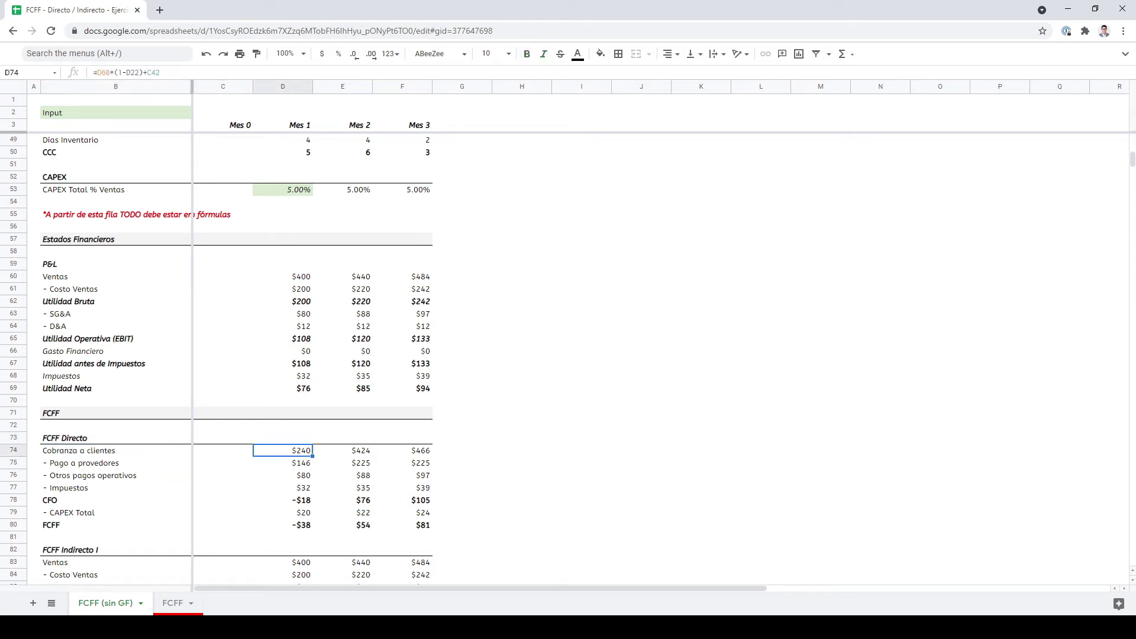
key("F2")
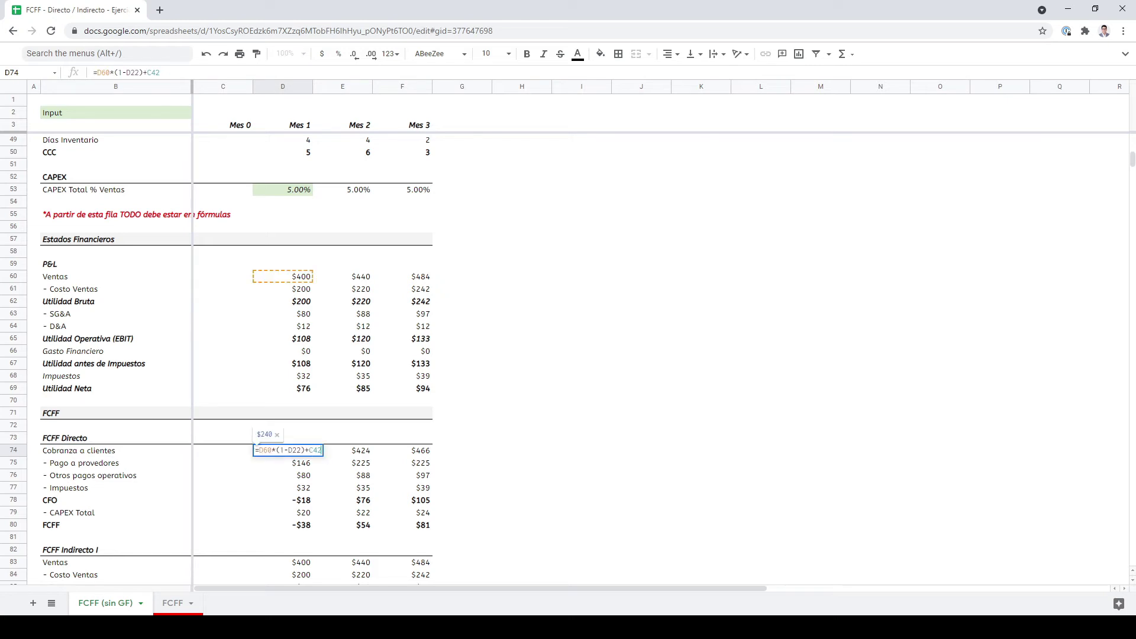
scroll(314, 359, "up", 10)
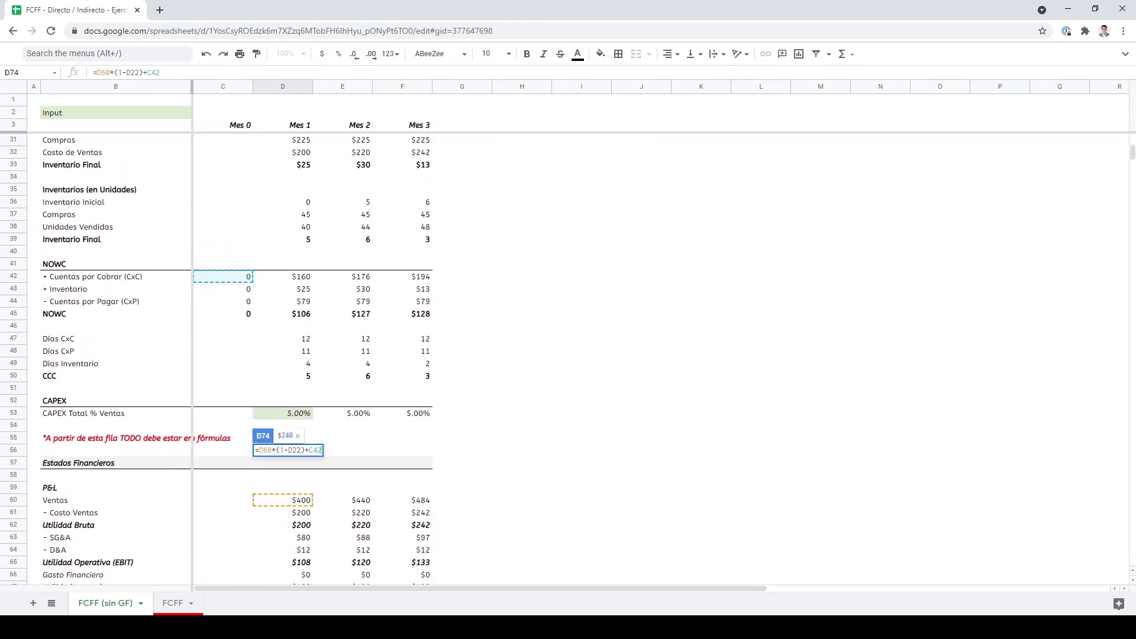
scroll(314, 359, "up", 4)
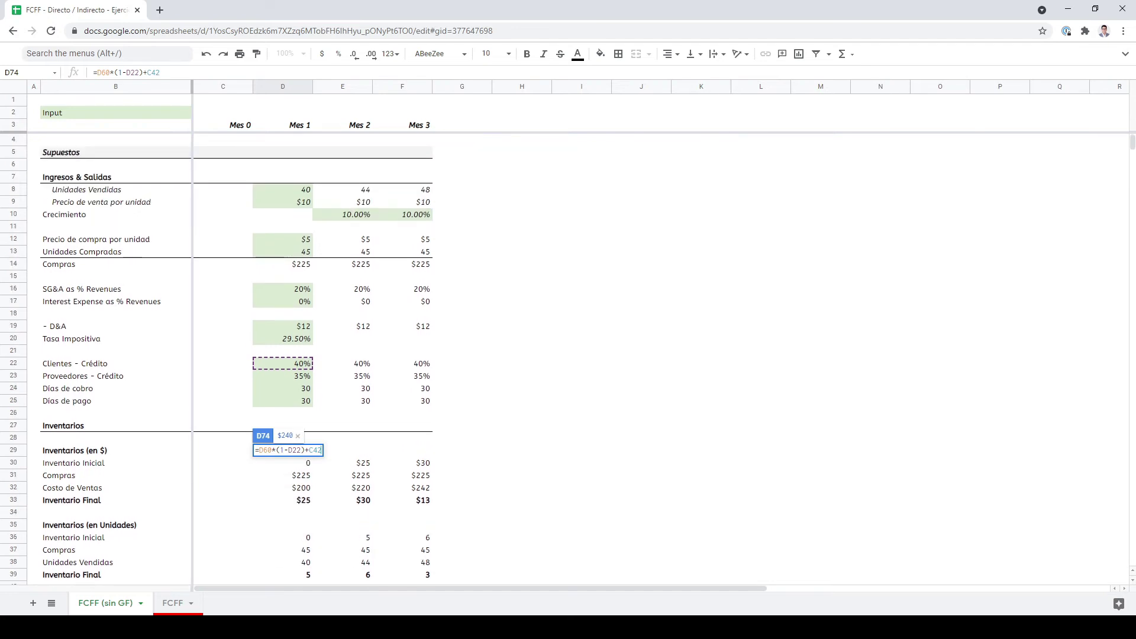
double_click(294, 450)
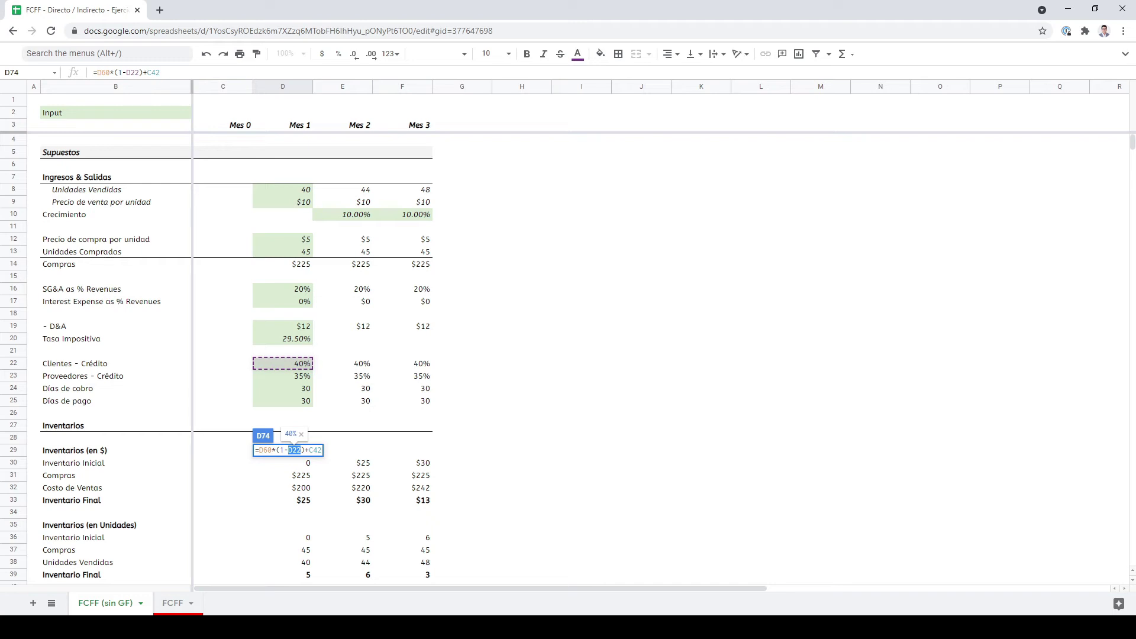
- Highlight the D60 term in the D74 formula and trace it to Ventas in the P&L
left_click(272, 450)
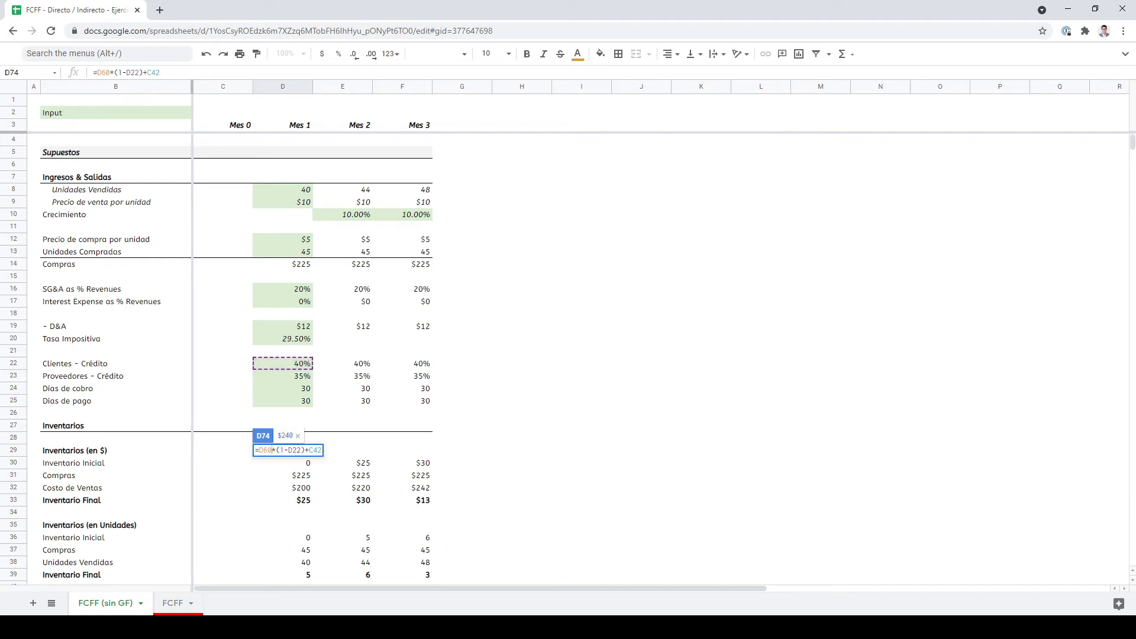
key("shift+Right")
key("shift+Left")
key("shift+Left")
key("shift+Left")
key("shift+Left")
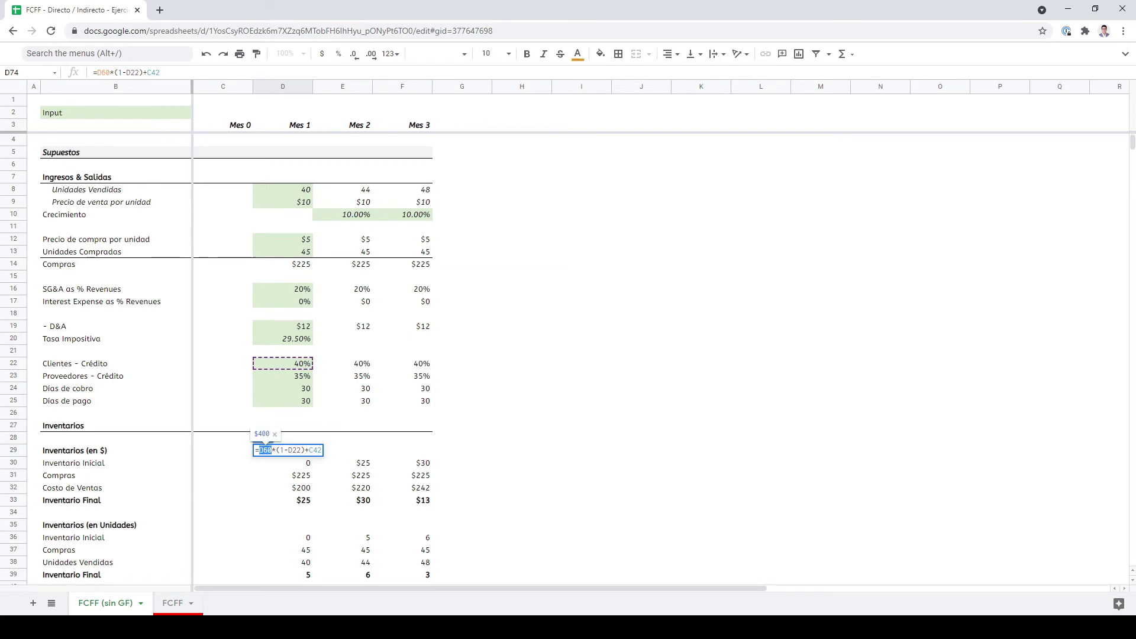
scroll(313, 355, "down", 5)
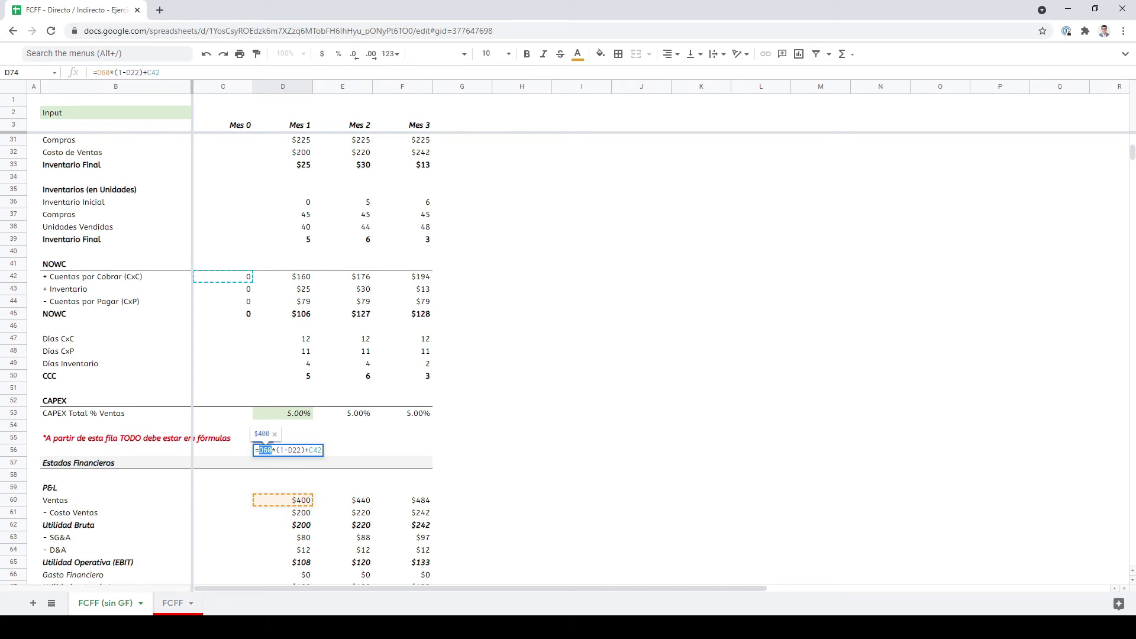
- Highlight the D22 term in the D74 formula and view the Clientes - Crédito assumption it references
key("Right")
key("Right")
key("Right")
key("Right")
key("Right")
key("shift+Right")
key("shift+Right")
key("shift+Right")
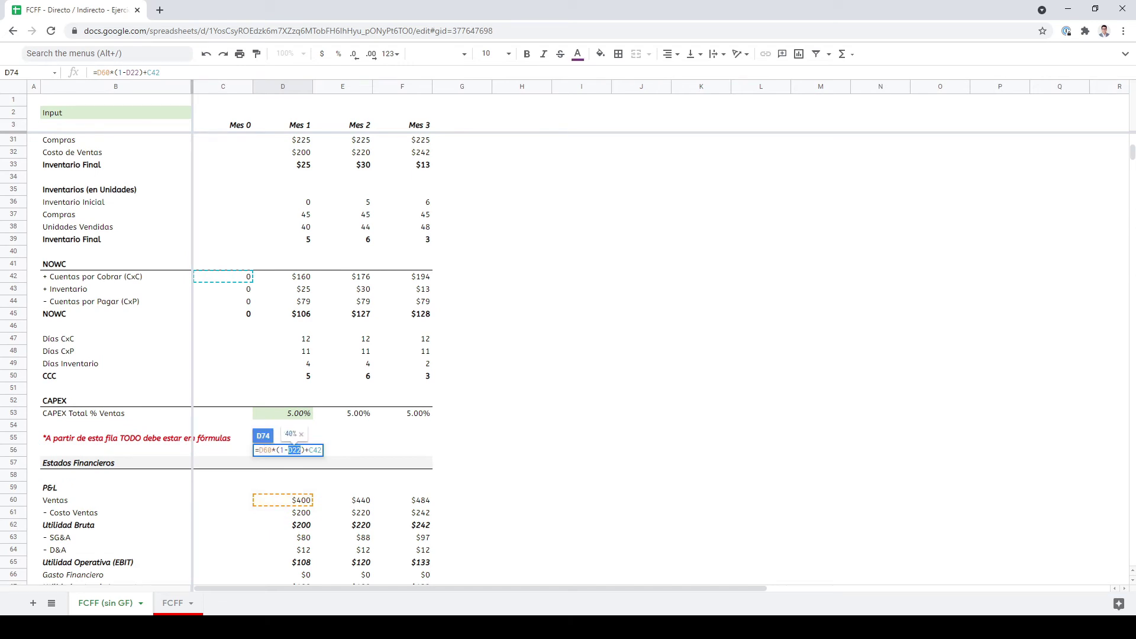
scroll(312, 355, "up", 3)
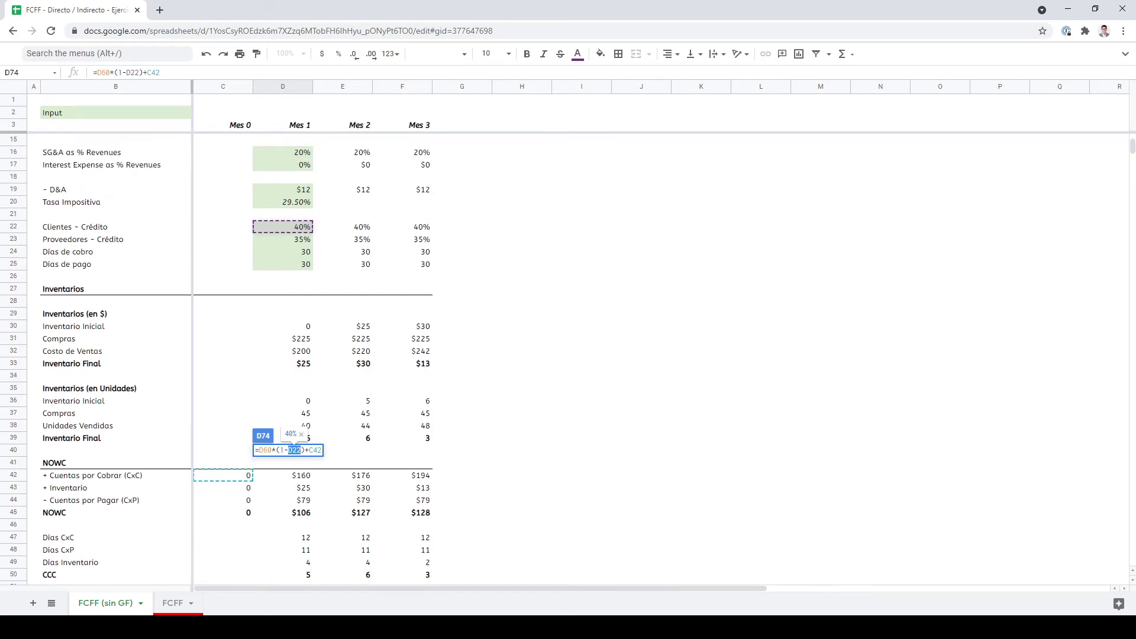
- Highlight the (1-D22) portion of the D74 formula to examine the share of sales collected in cash
key("Left")
key("Left")
key("Left")
key("Left")
key("shift+Right")
key("shift+Right")
key("shift+Right")
key("shift+Right")
key("shift+Right")
key("shift+Right")
key("shift+Right")
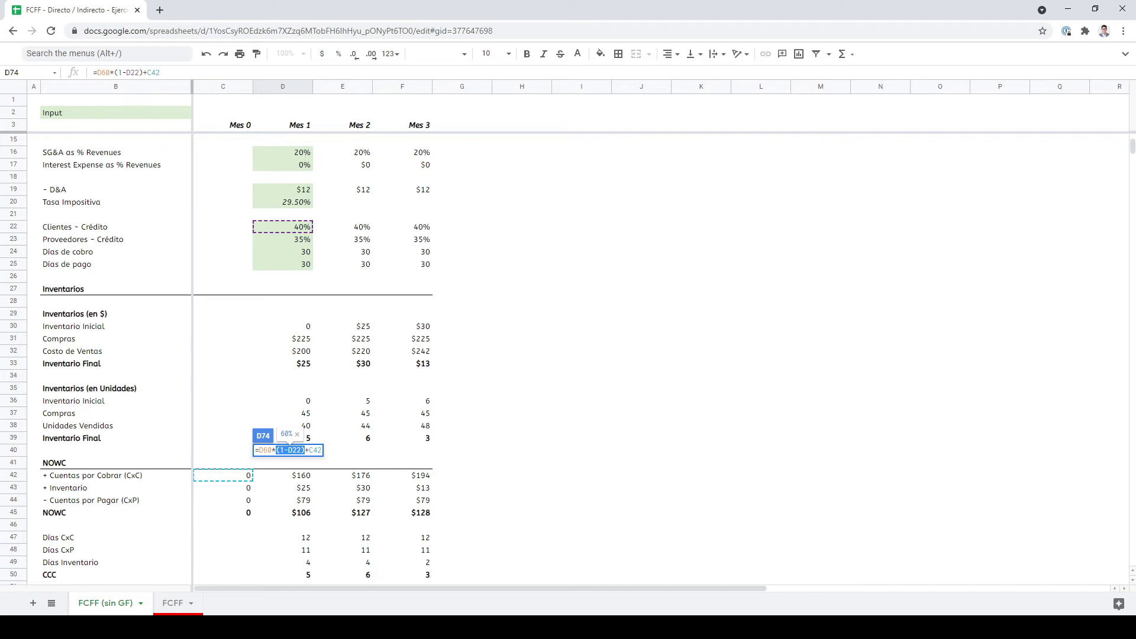
- Check the C42 reference to the prior month's Cuentas por Cobrar and leave the D74 formula as is
key("Right")
key("Right")
key("Right")
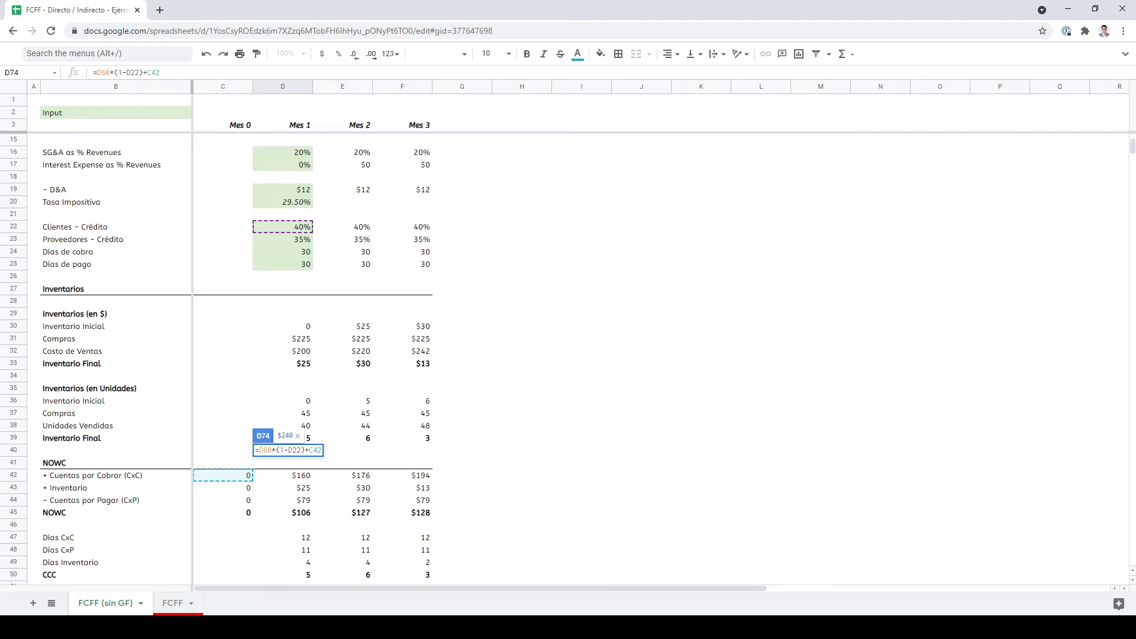
scroll(313, 356, "down", 6)
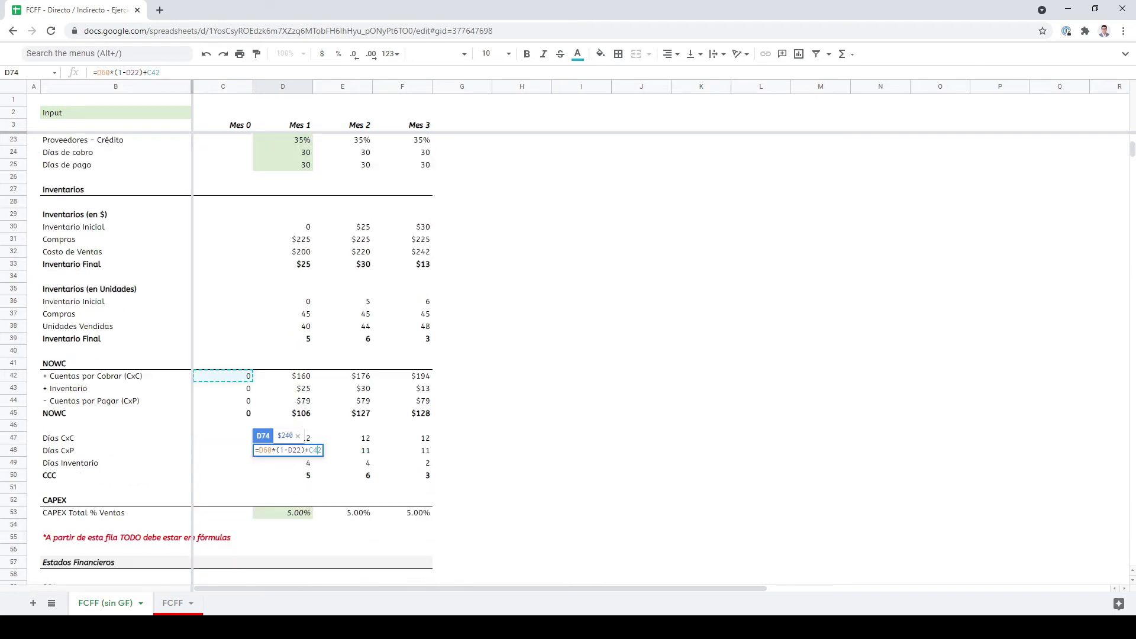
scroll(313, 355, "down", 7)
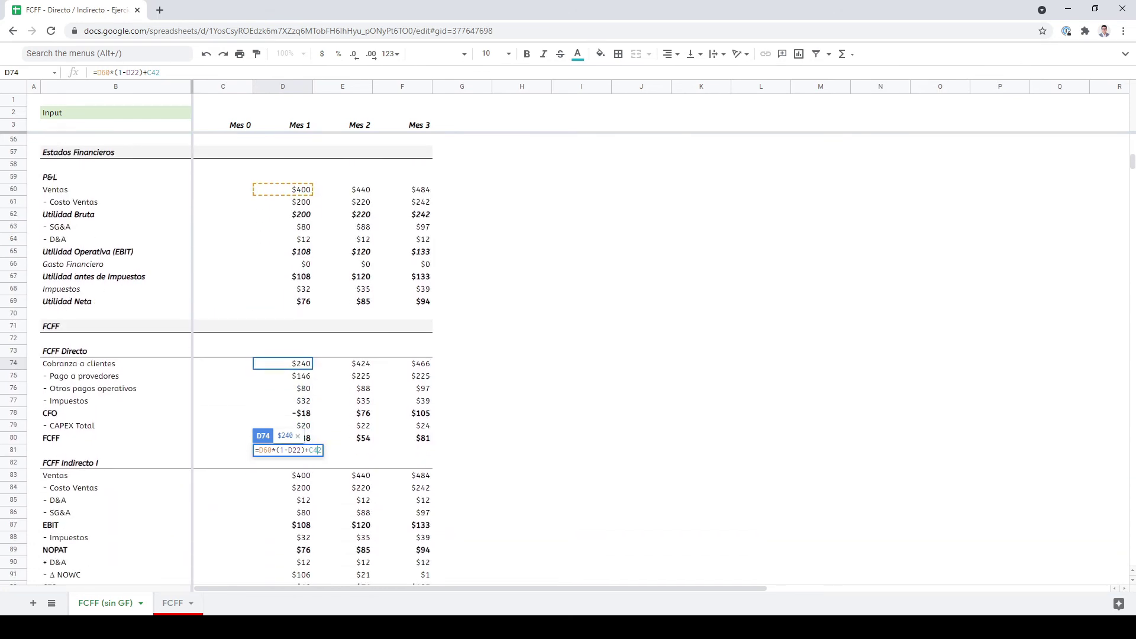
key("Return")
left_click(283, 363)
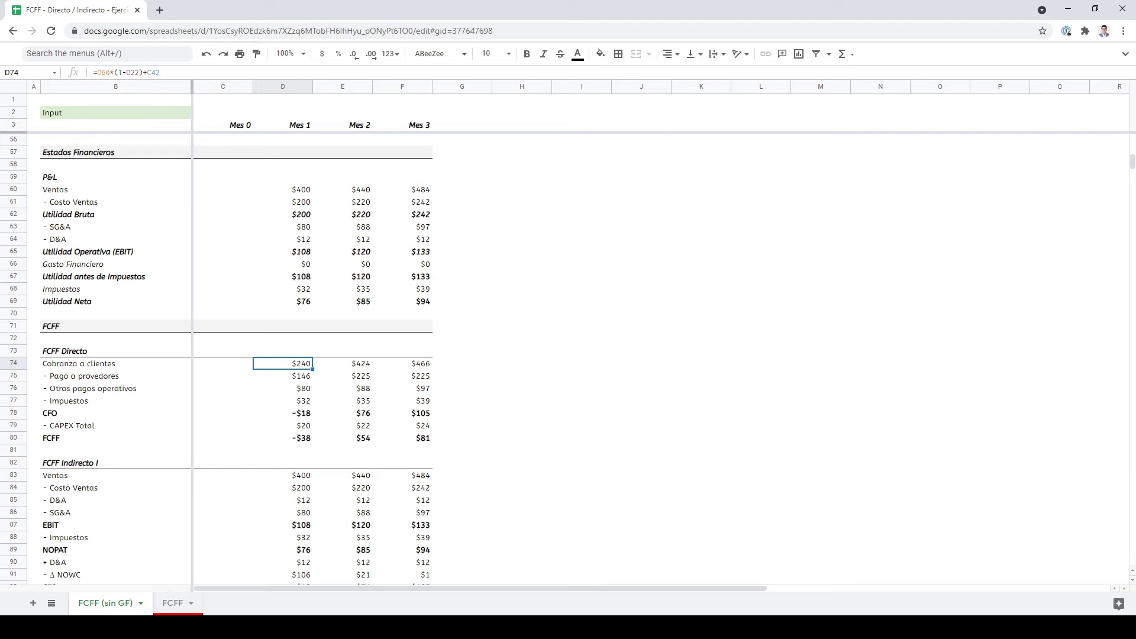
- Inspect the Mes 2 Cobranza a clientes formula in E74 and highlight its E60 reference to Ventas
key("Right")
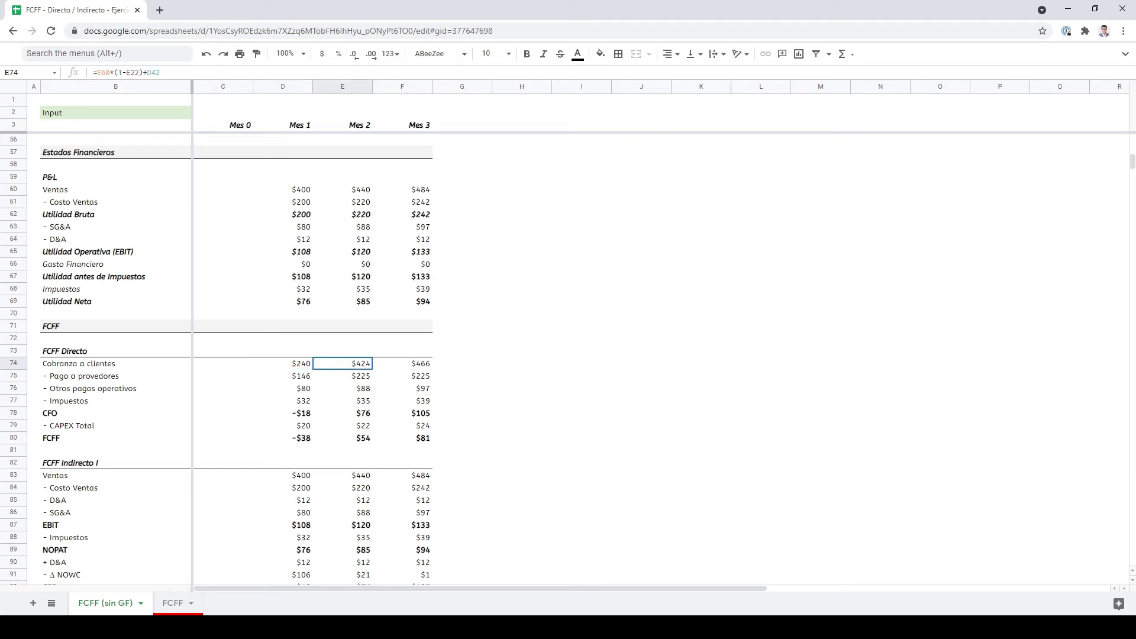
key("Return")
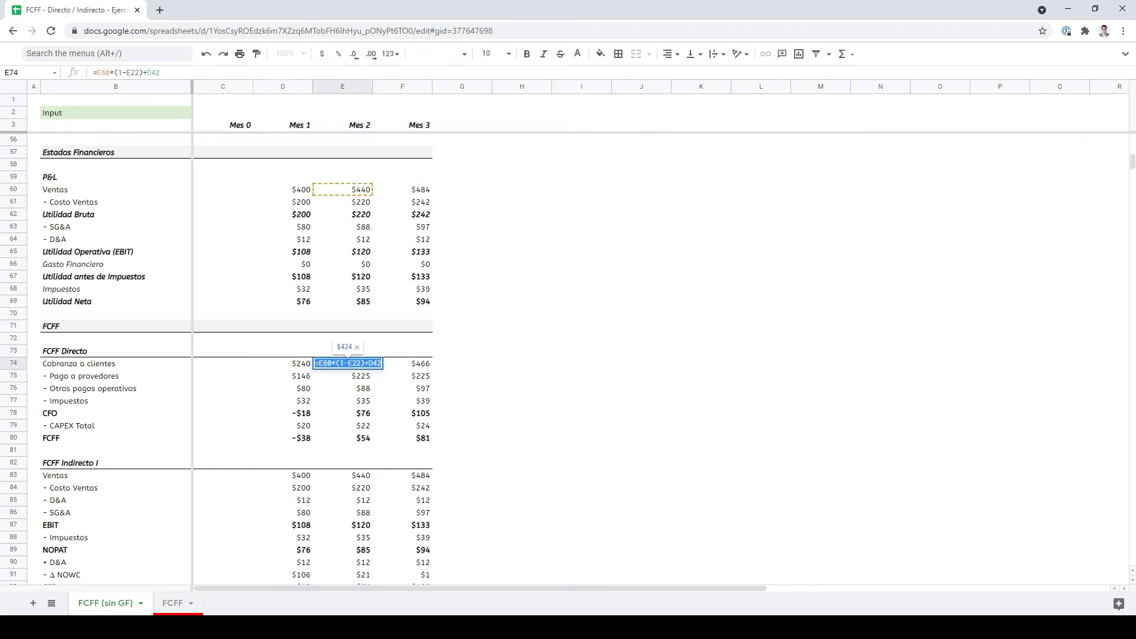
left_click(357, 364)
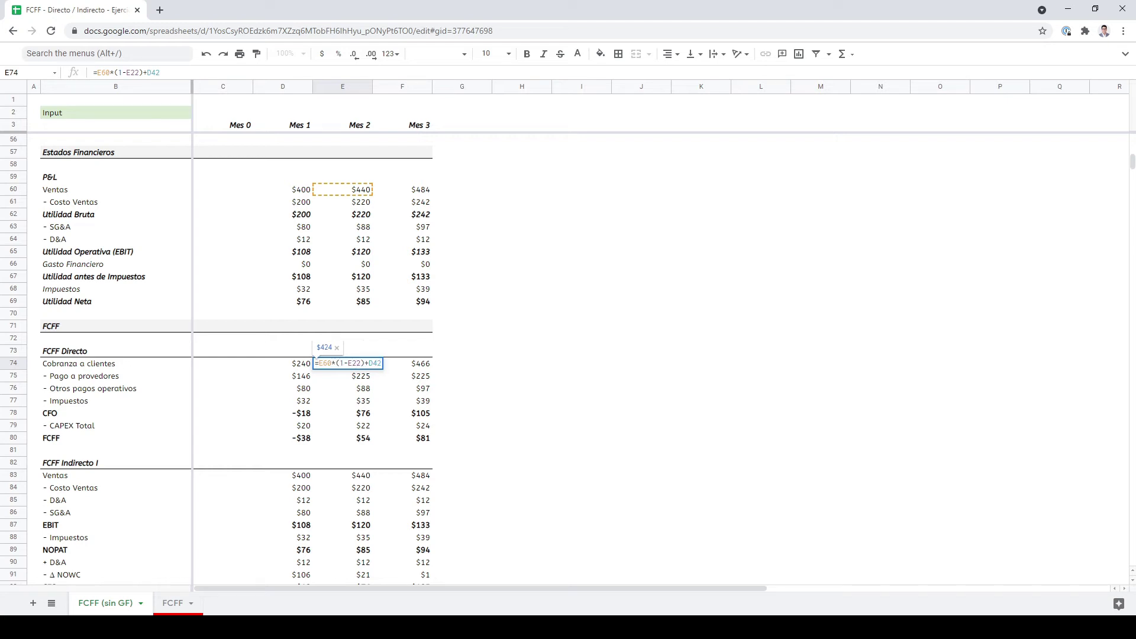
double_click(327, 363)
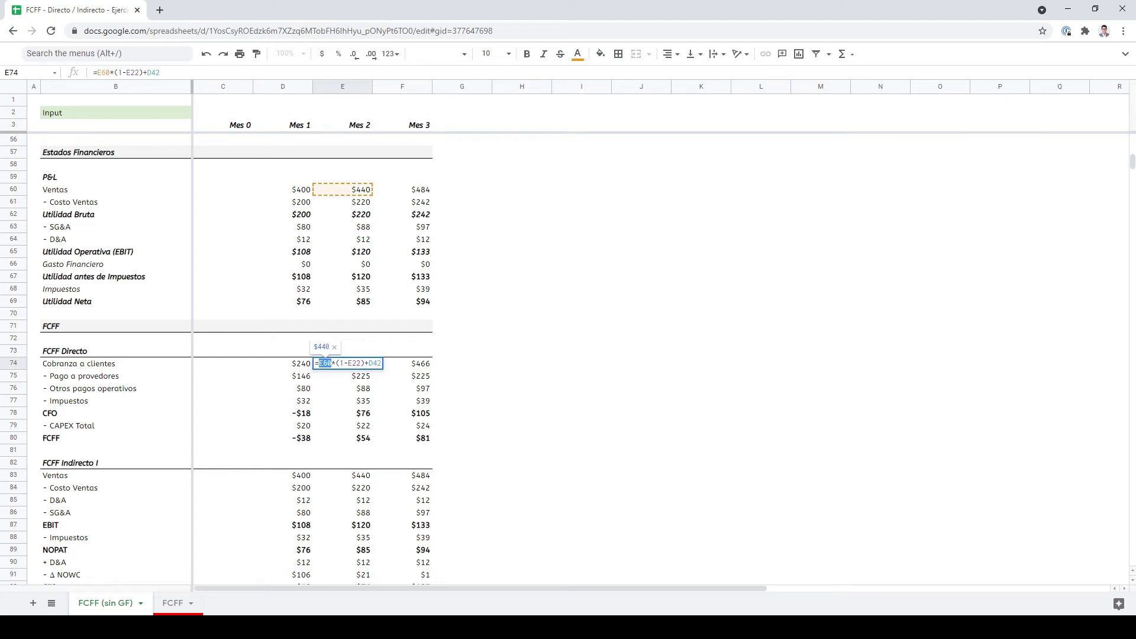
- Highlight E60*(1-E22) in the E74 formula to evaluate the Mes 2 cash sales portion
left_click_drag(365, 363, 336, 364)
left_click(336, 364)
left_click_drag(317, 364, 366, 364)
scroll(313, 355, "up", 7)
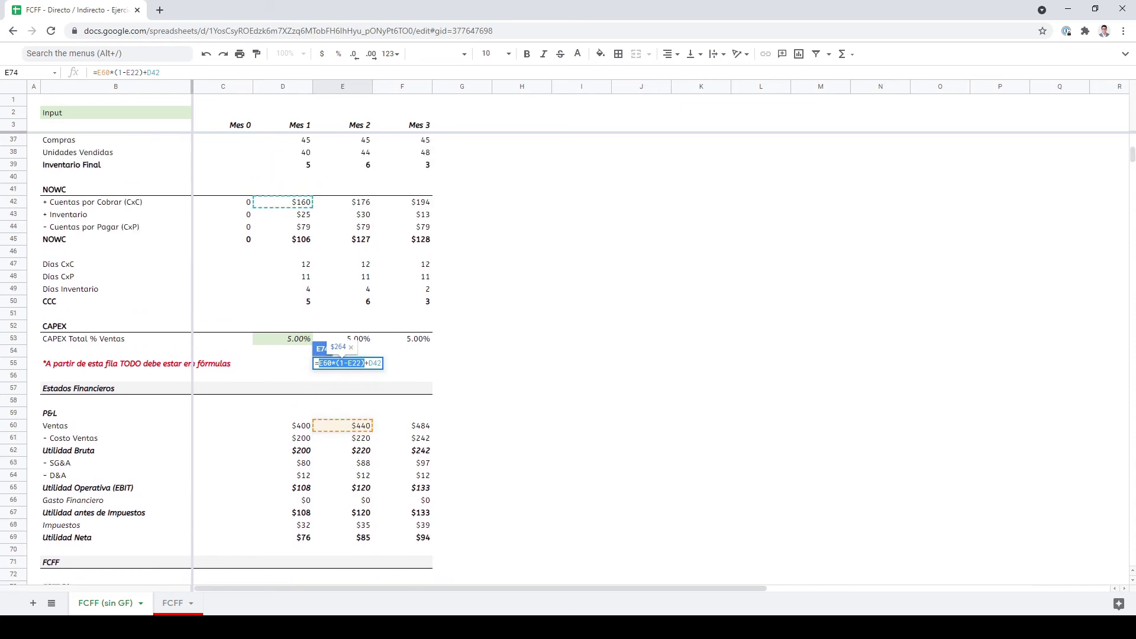
scroll(314, 355, "up", 1)
- Check the D42 reference to the Mes 1 Cuentas por Cobrar in E74 and close the formula
key("Right")
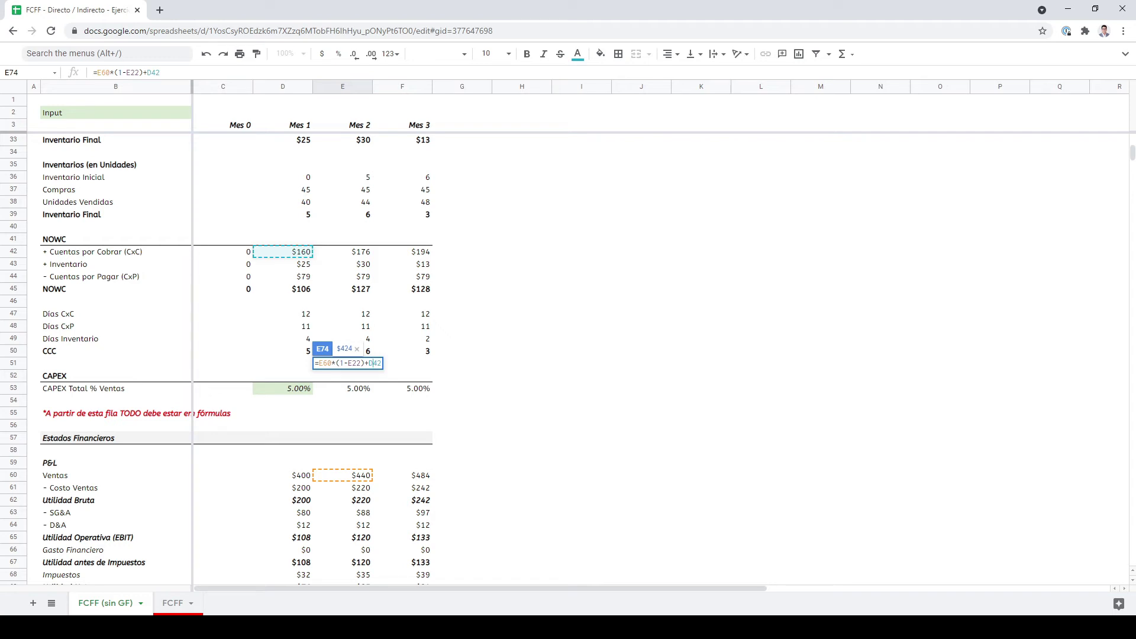
key("Return")
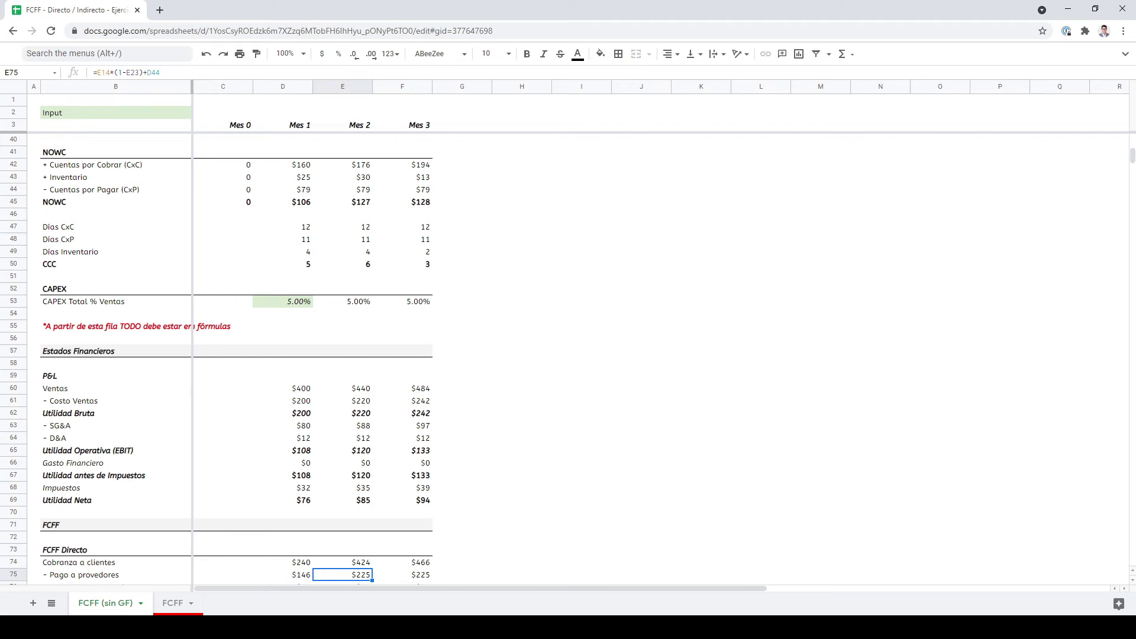
scroll(314, 360, "down", 3)
left_click(342, 426)
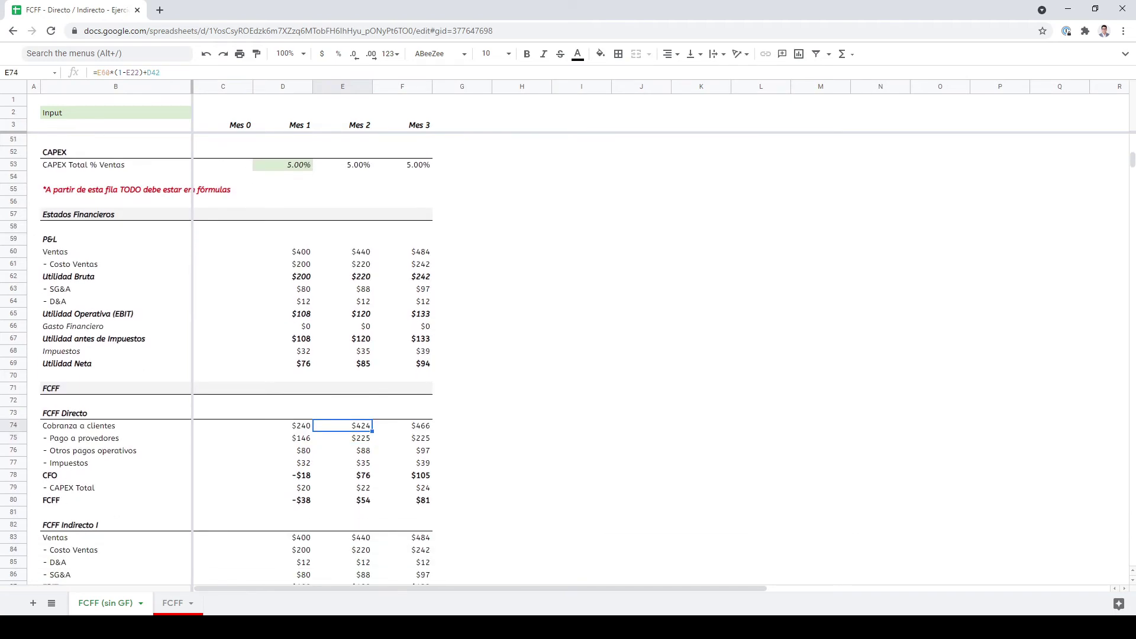
- Compare the Cobranza a clientes formulas across Mes 3, Mes 2 and Mes 1 in row 74
left_click(403, 426)
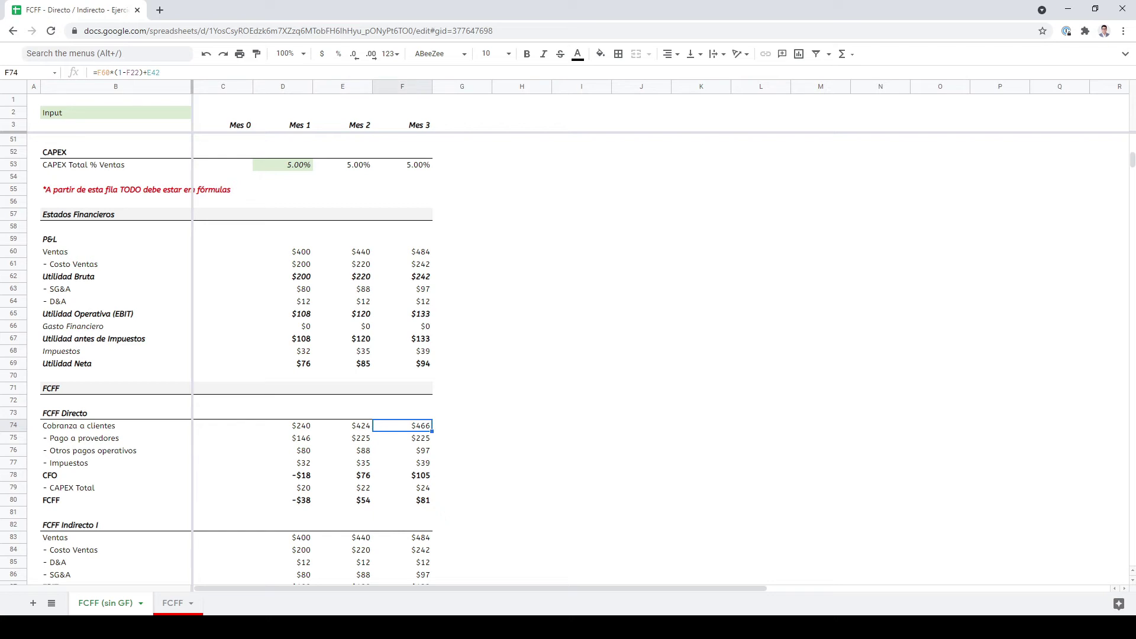
left_click(343, 425)
left_click(283, 425)
- Inspect the Mes 1 Pago a provedores formula in D75 and trace its references to Compras, Proveedores - Crédito and Cuentas por Pagar
left_click(283, 438)
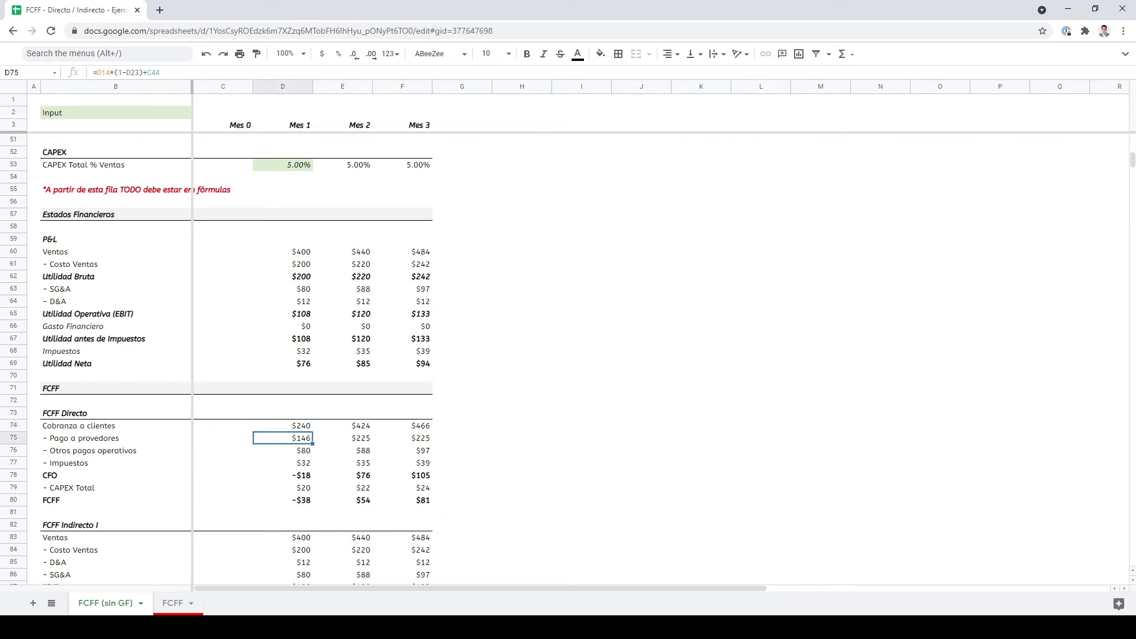
left_click(98, 72)
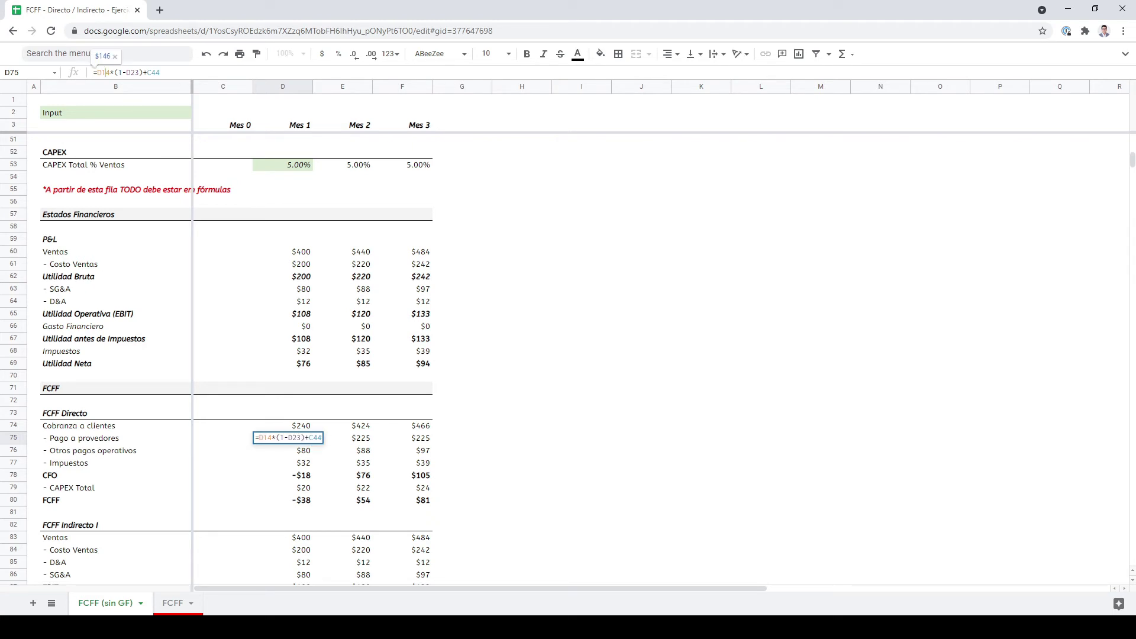
scroll(284, 355, "up", 5)
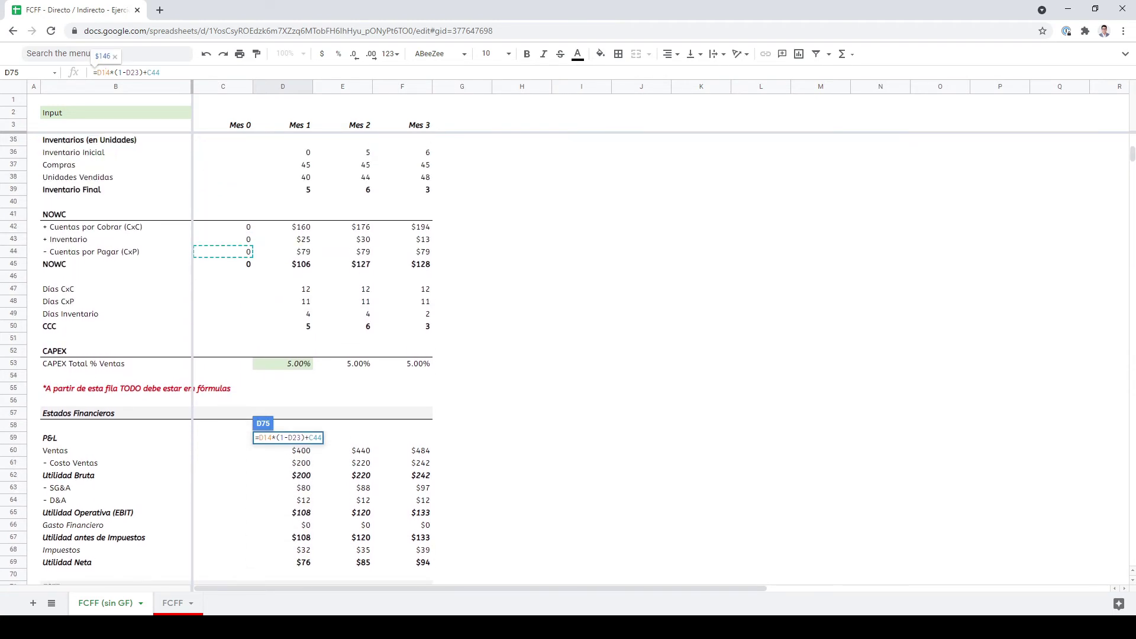
scroll(284, 355, "up", 4)
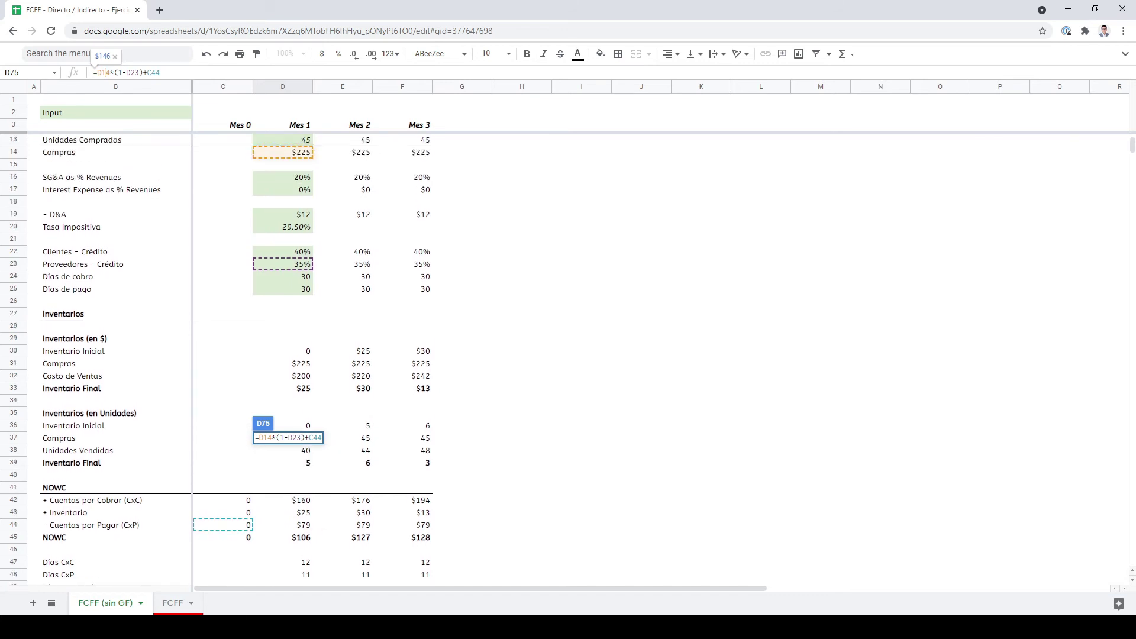
- Highlight (1-D23) in the D75 formula to evaluate the share of purchases paid in cash
key("shift+Left")
key("shift+Left")
key("shift+Left")
key("shift+Left")
key("shift+Left")
key("shift+Left")
key("shift+Left")
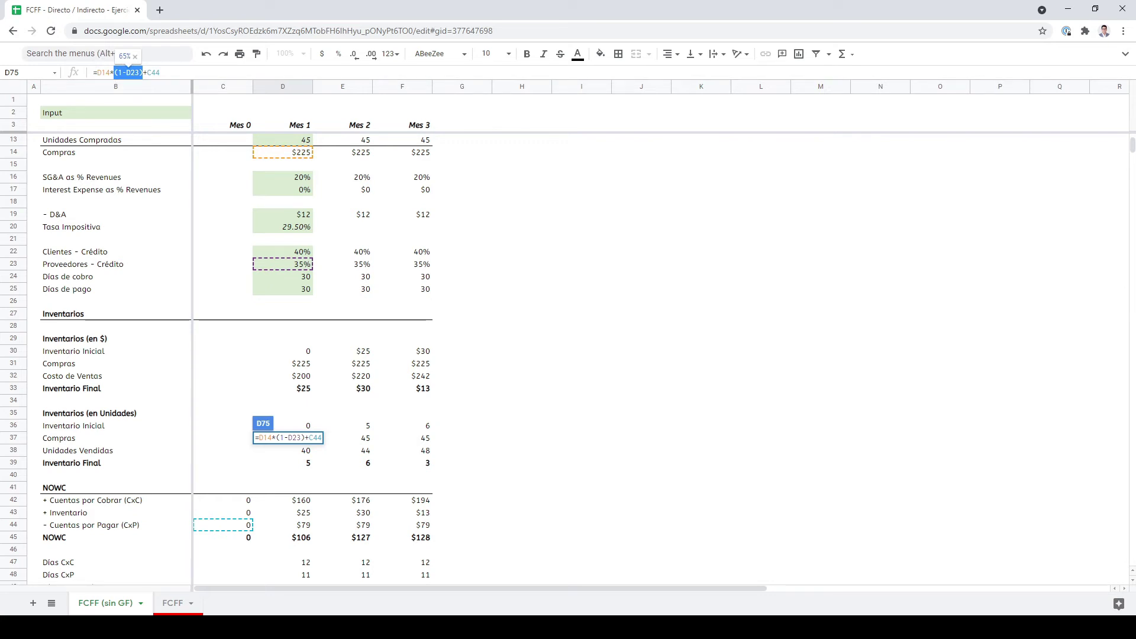
- Highlight (1-D23) again inside cell D75, and the whole D14*(1-D23) portion to evaluate the Mes 1 cash purchases
left_click(305, 438)
key("shift+Left")
key("shift+Left")
key("shift+Left")
key("shift+Left")
key("shift+Left")
key("shift+Left")
key("shift+Left")
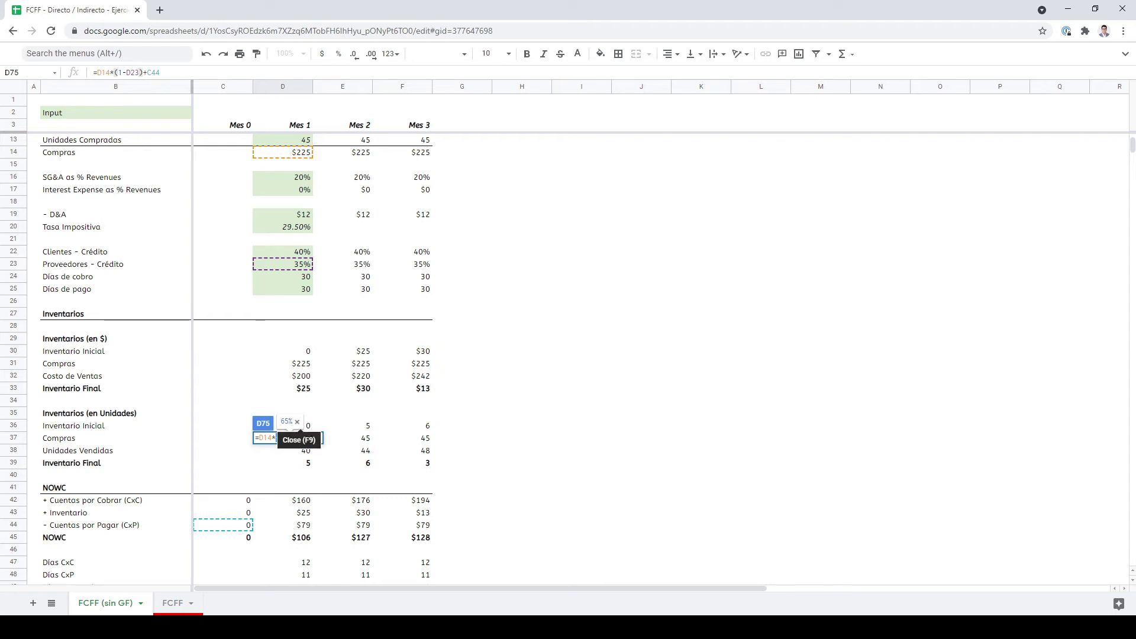
left_click(256, 437)
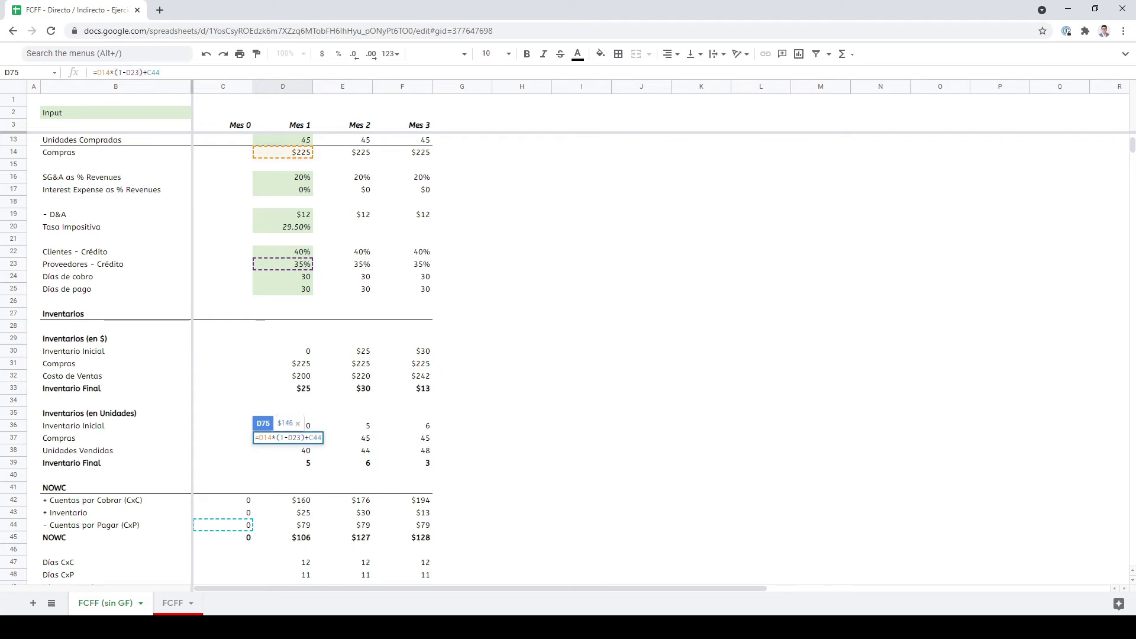
left_click_drag(259, 438, 305, 438)
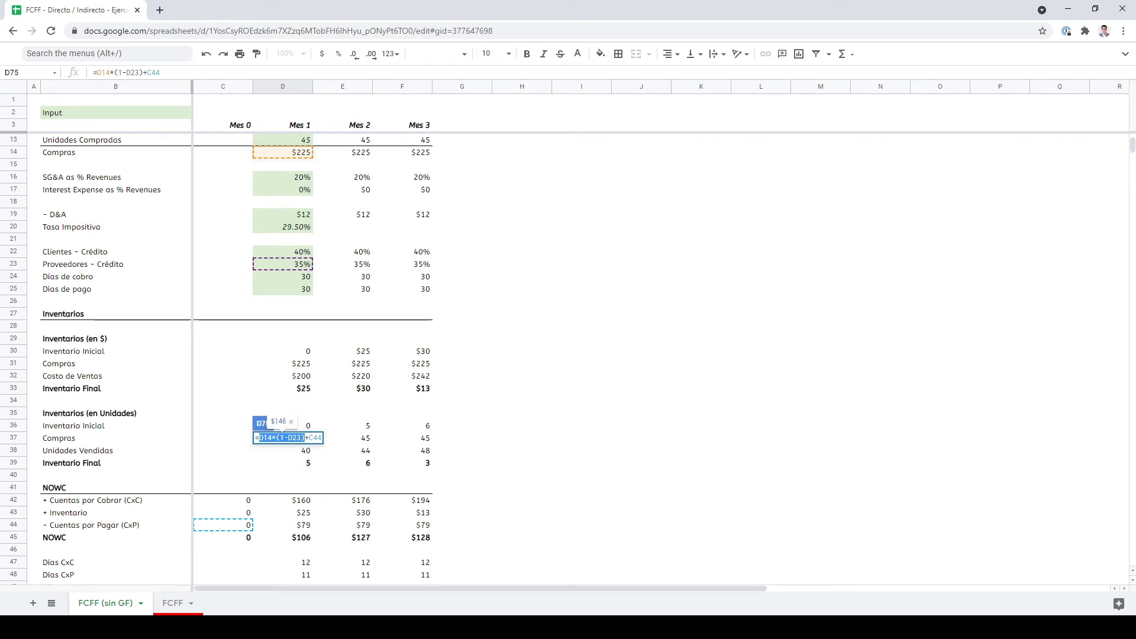
- Check the C44 reference to the Mes 0 Cuentas por Pagar in the D75 formula and close the formula
left_click(318, 438)
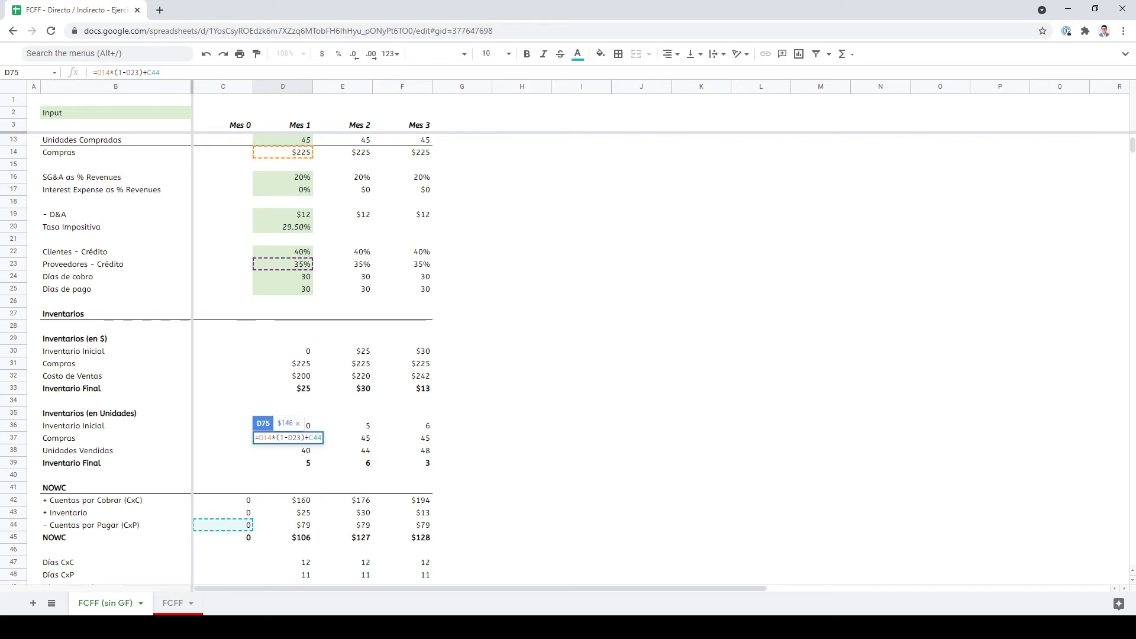
scroll(314, 355, "down", 5)
scroll(313, 355, "down", 3)
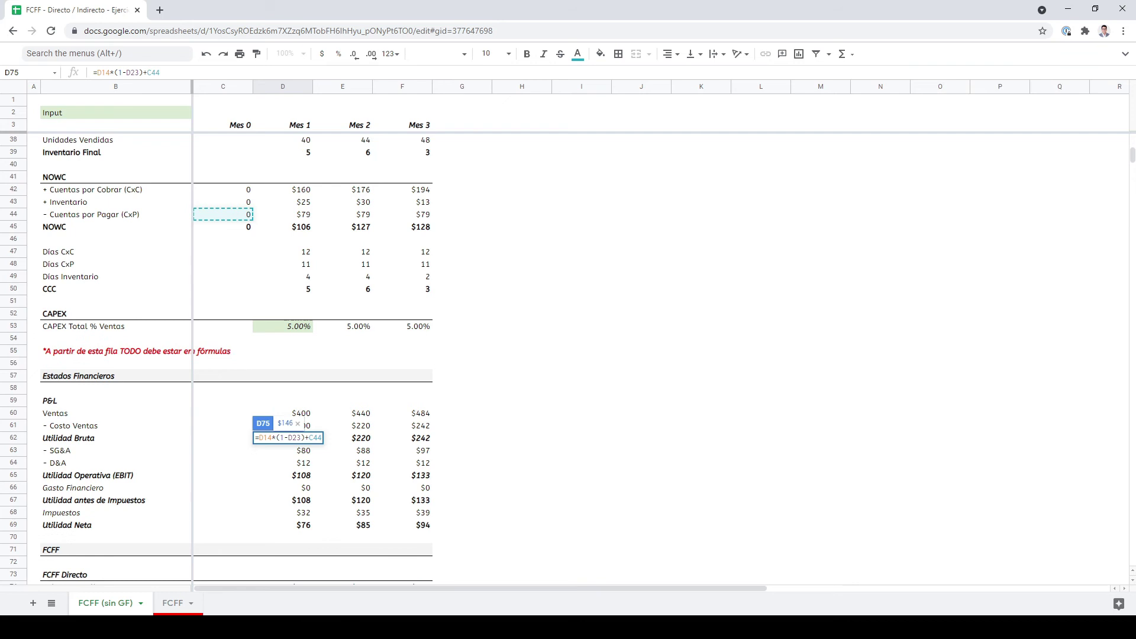
scroll(313, 355, "down", 4)
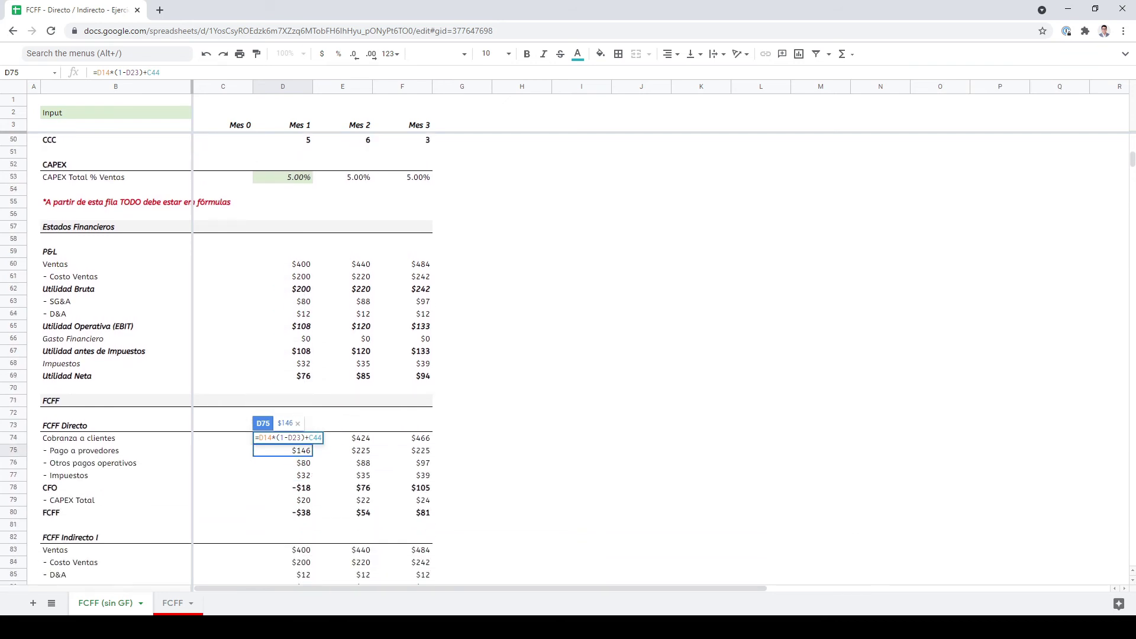
key("Return")
- Open the Mes 2 Pago a provedores formula in E75 and trace its D44 reference to the Mes 1 Cuentas por Pagar
left_click(342, 450)
key("F2")
double_click(375, 450)
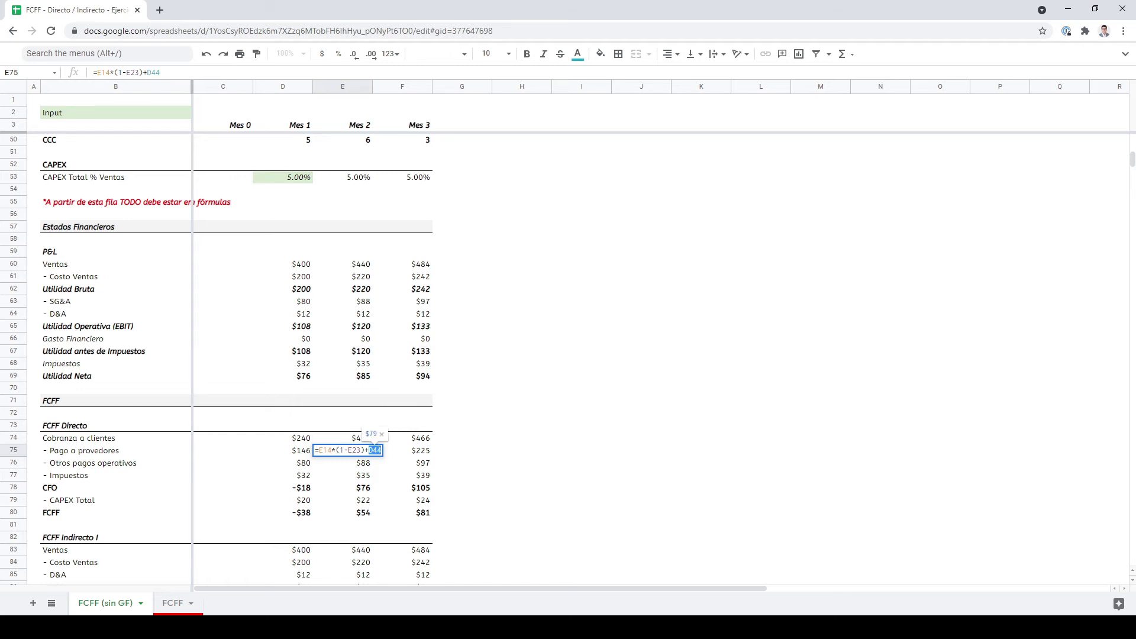
scroll(313, 355, "up", 9)
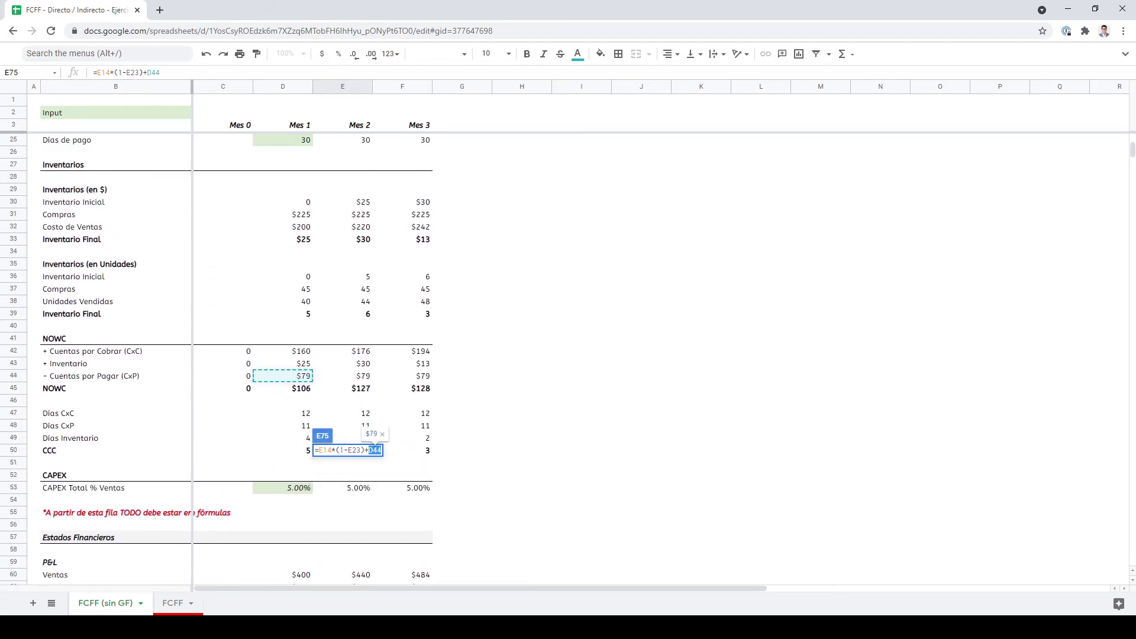
scroll(236, 355, "up", 1)
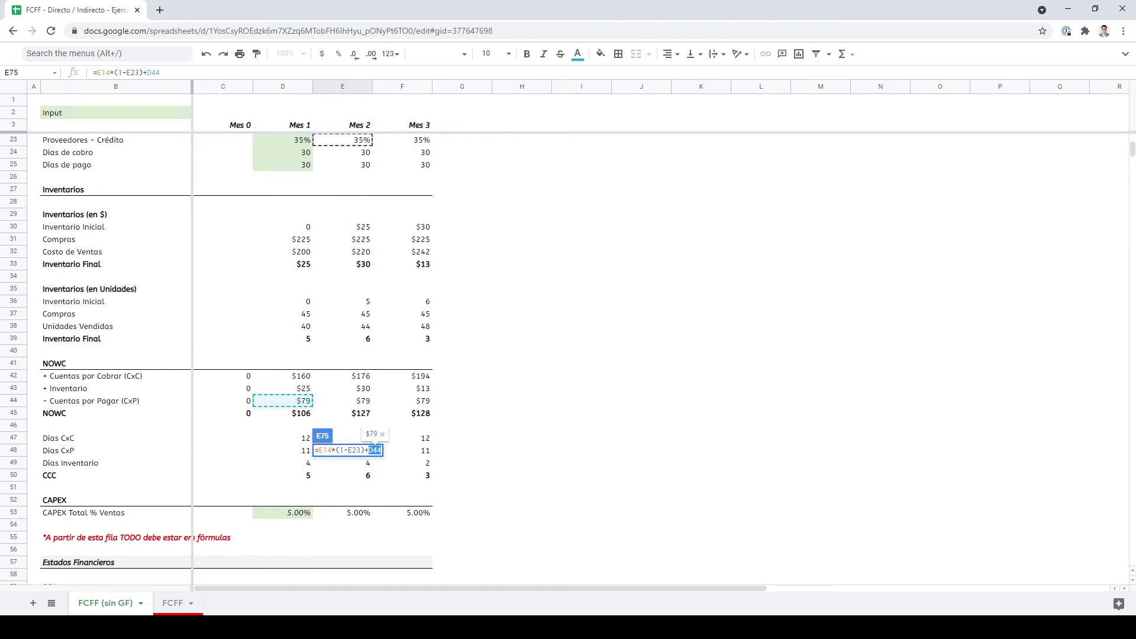
- Examine the Mes 1 formula of Otros pagos operativos in the FCFF Directo section
key("Return")
scroll(314, 356, "down", 3)
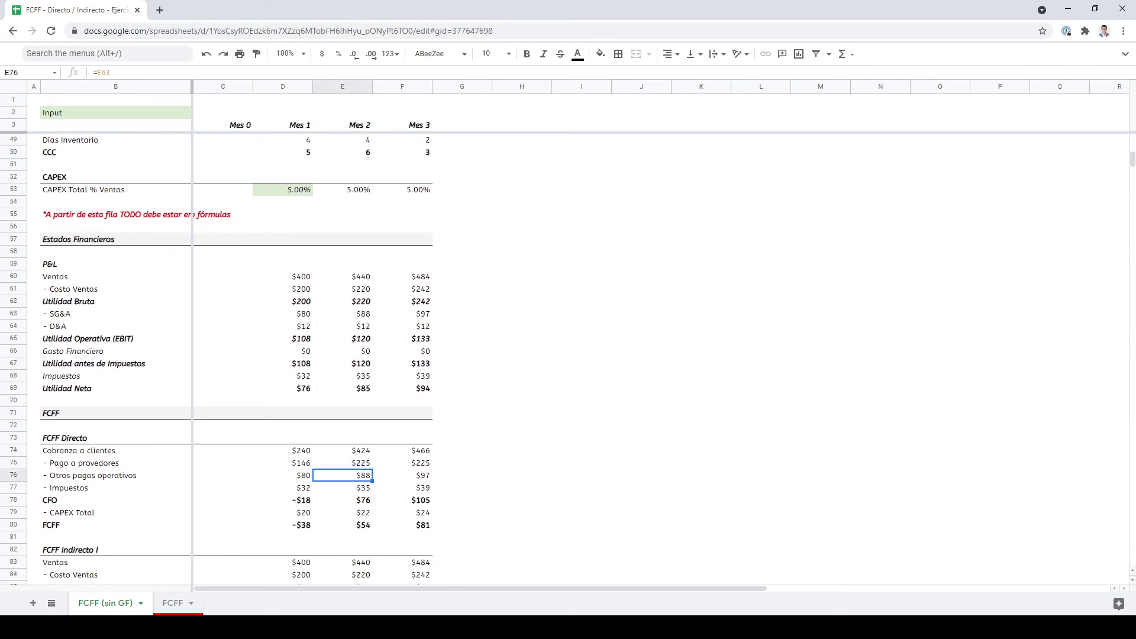
left_click(283, 475)
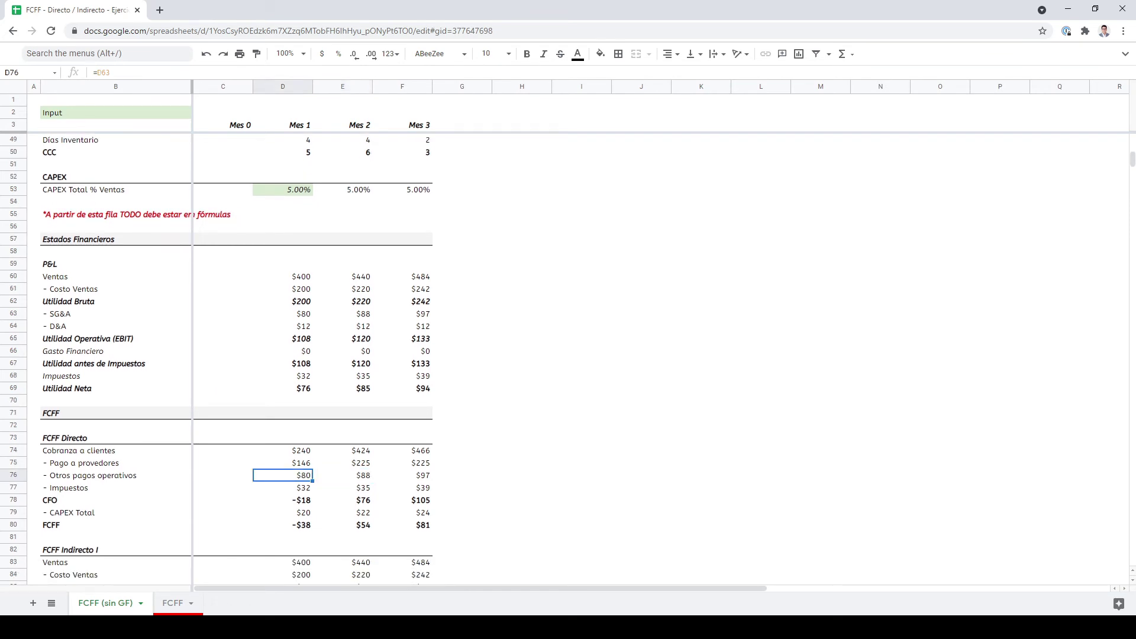
key("F2")
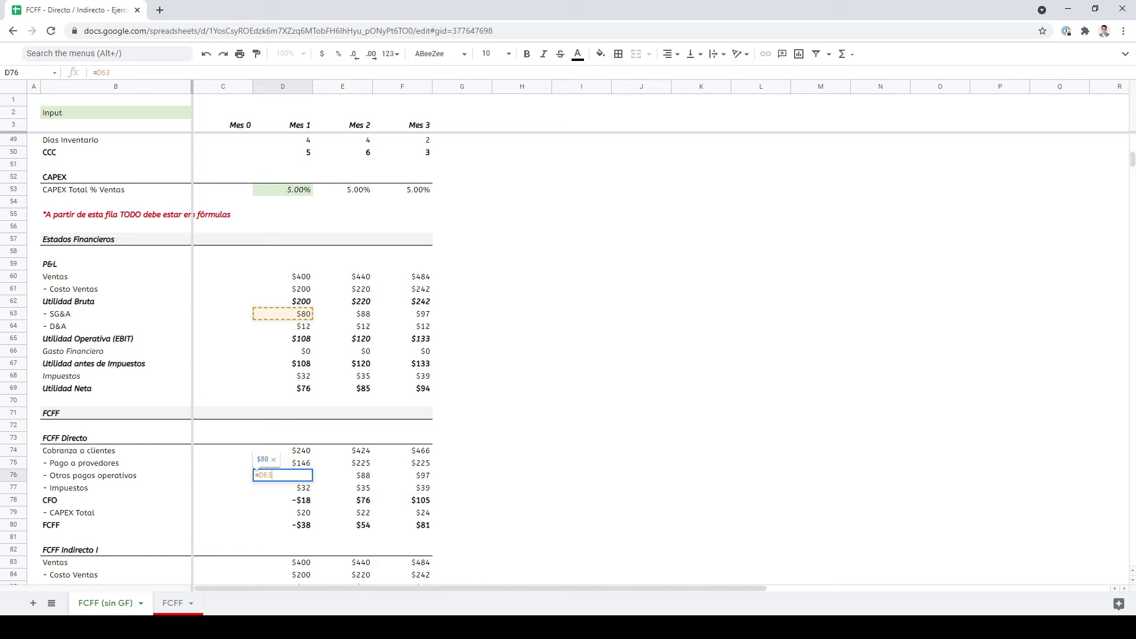
key("Return")
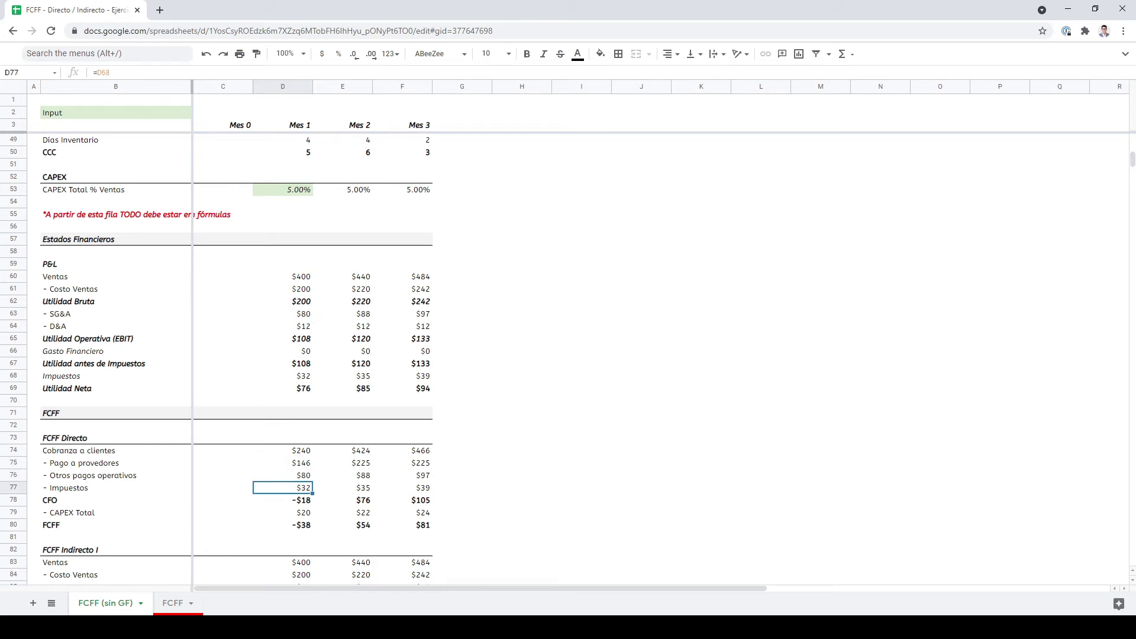
- Examine the FCFF Directo Impuestos formulas for Mes 1 to Mes 3 and the P&L tax line they reference
left_click_drag(282, 326, 282, 475)
left_click(282, 488)
left_click(282, 375)
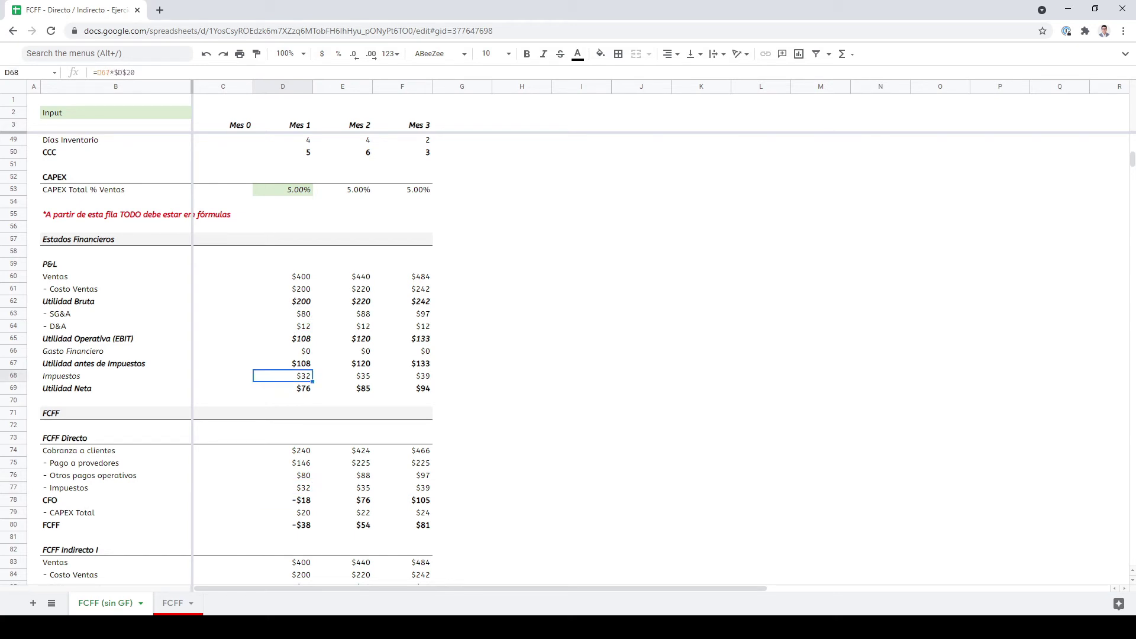
double_click(283, 487)
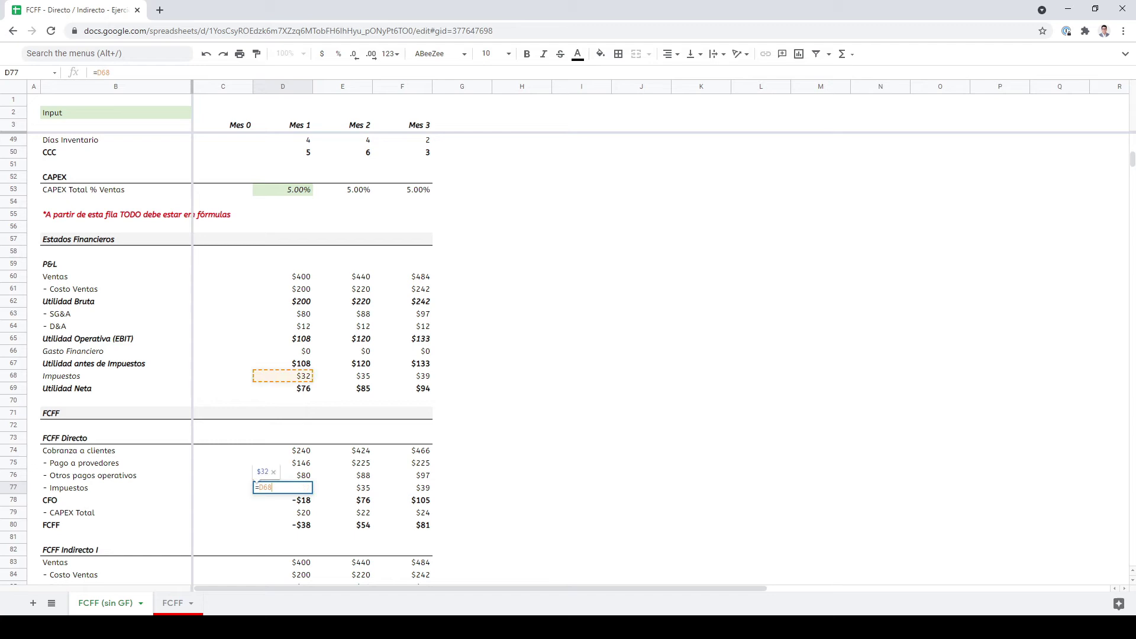
key("Return")
key("Up")
key("Right")
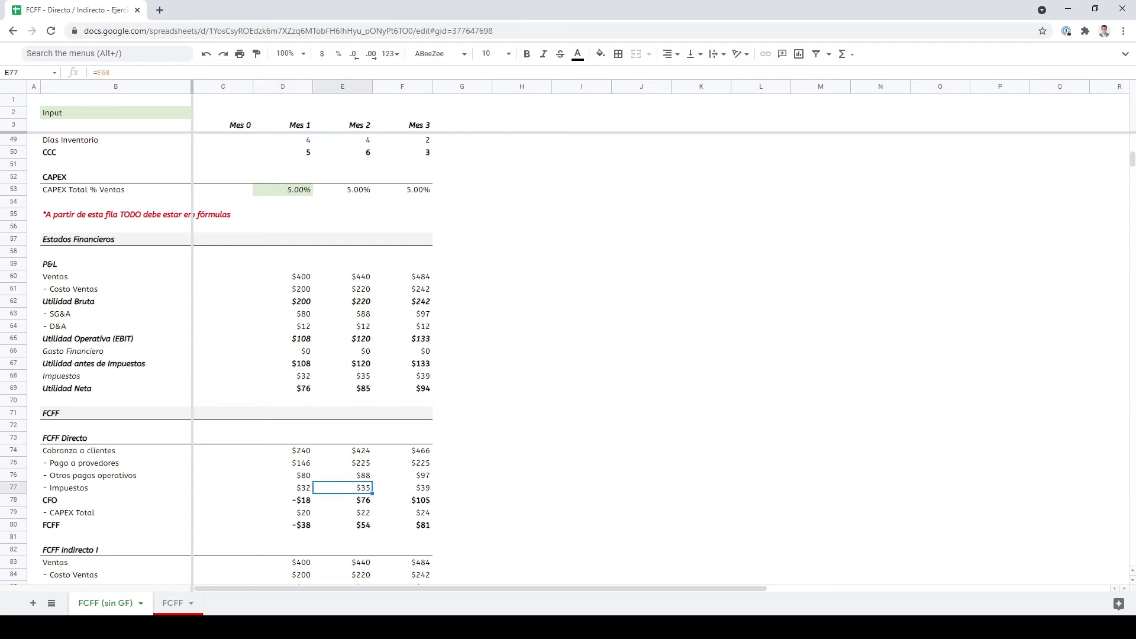
key("Return")
key("Return")
key("Up")
key("Right")
key("Return")
key("Return")
- Inspect the Mes 1 formulas of CFO and Cobranza a clientes in the FCFF Directo section
key("Left")
key("Left")
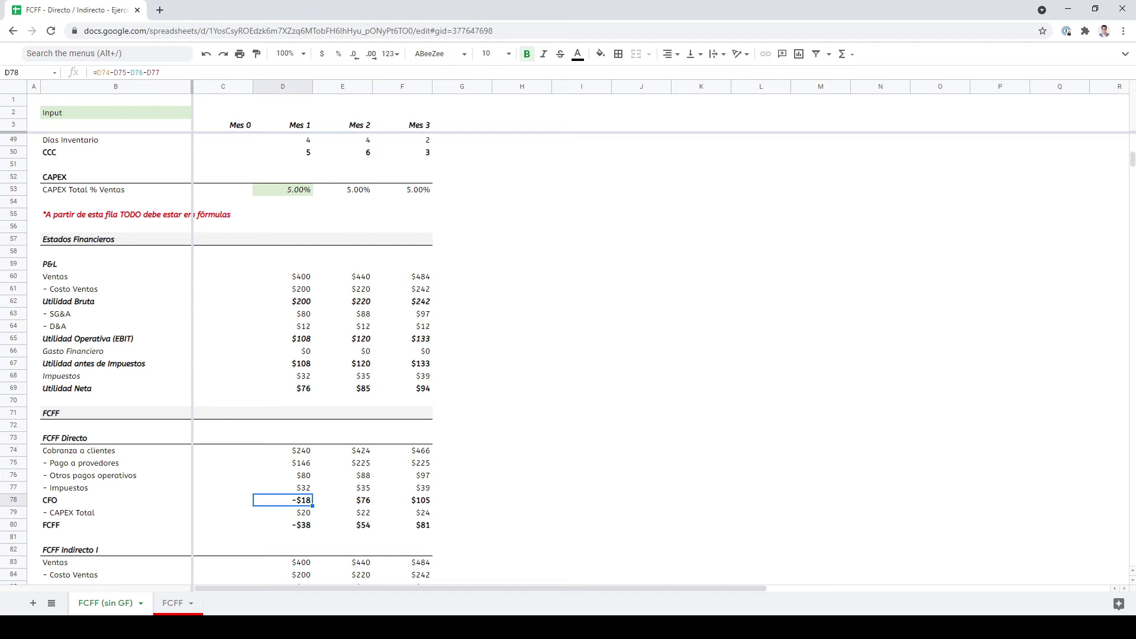
key("Down")
key("Up")
key("Up")
key("Up")
key("Up")
key("Up")
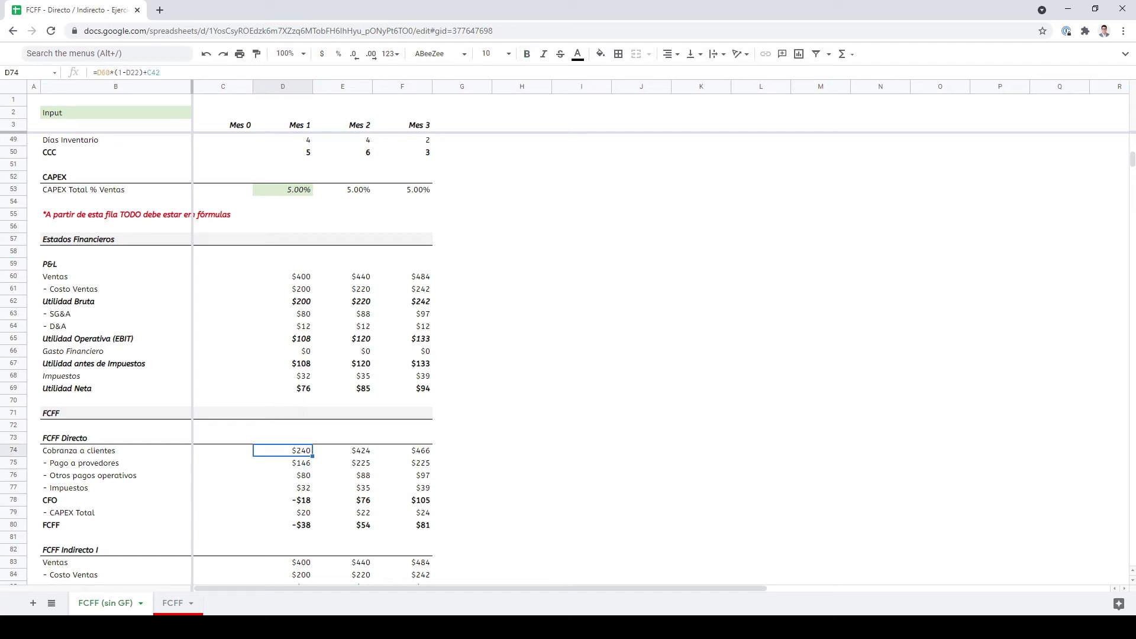
- Check the sum of Pago a provedores, Otros pagos operativos and Impuestos for each of the three months
key("Down")
key("shift+Down")
key("shift+Down")
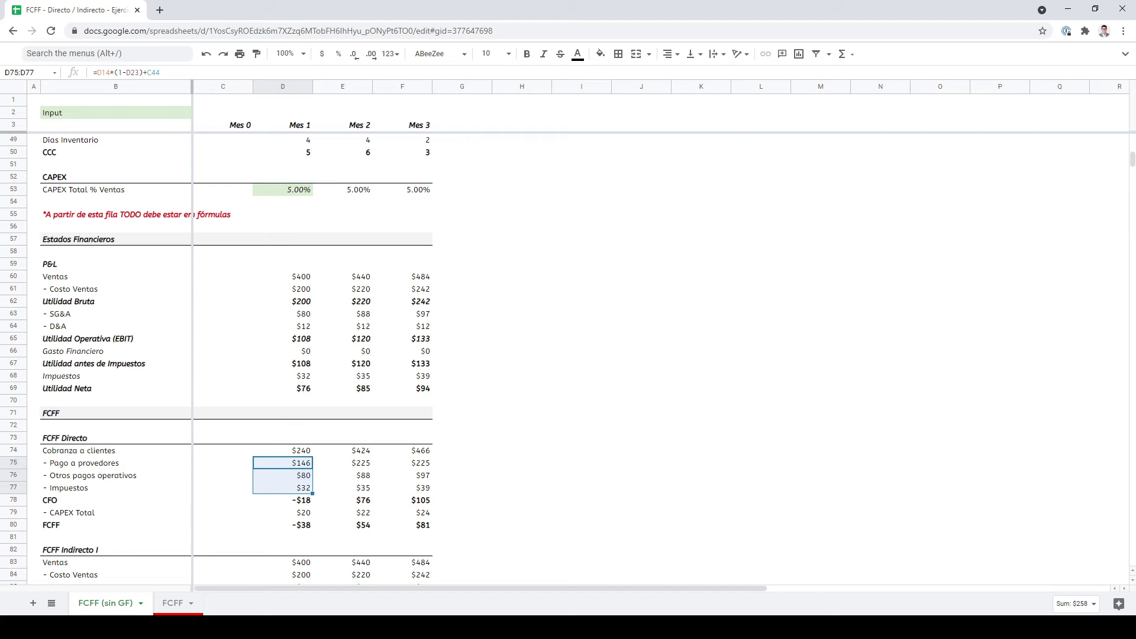
key("Right")
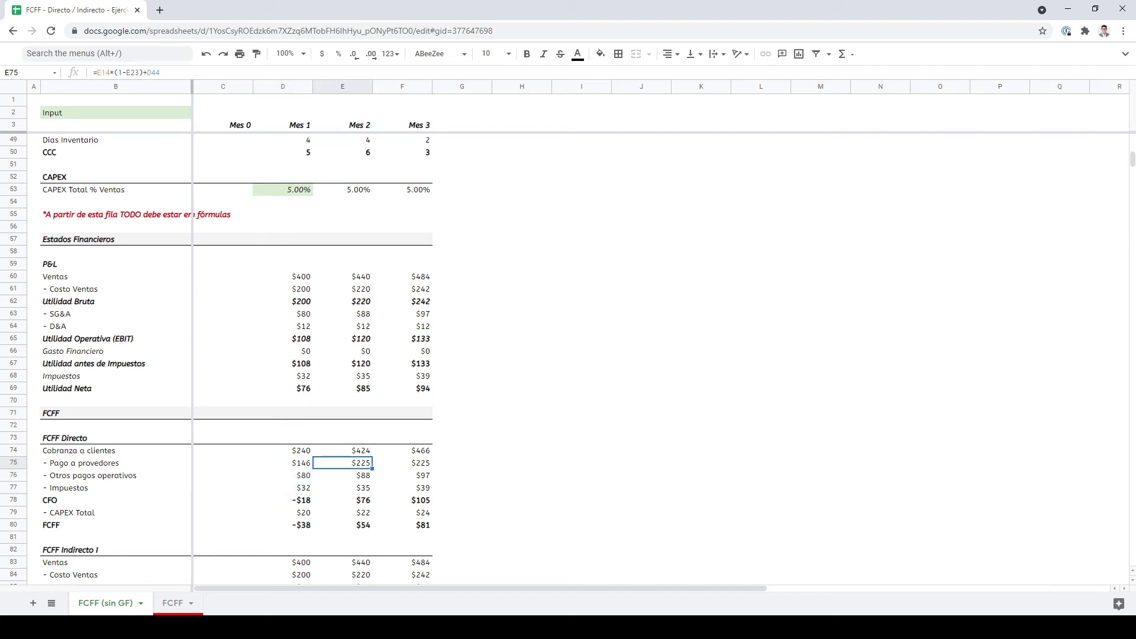
key("shift+Down")
key("shift+Down")
key("Right")
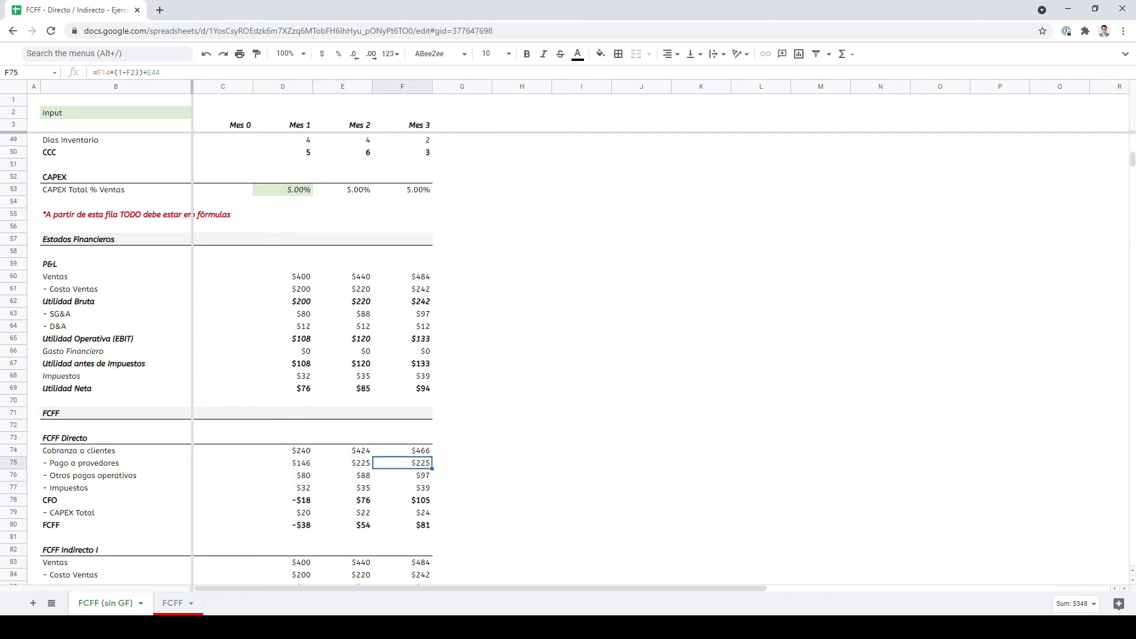
key("shift+Down")
key("shift+Down")
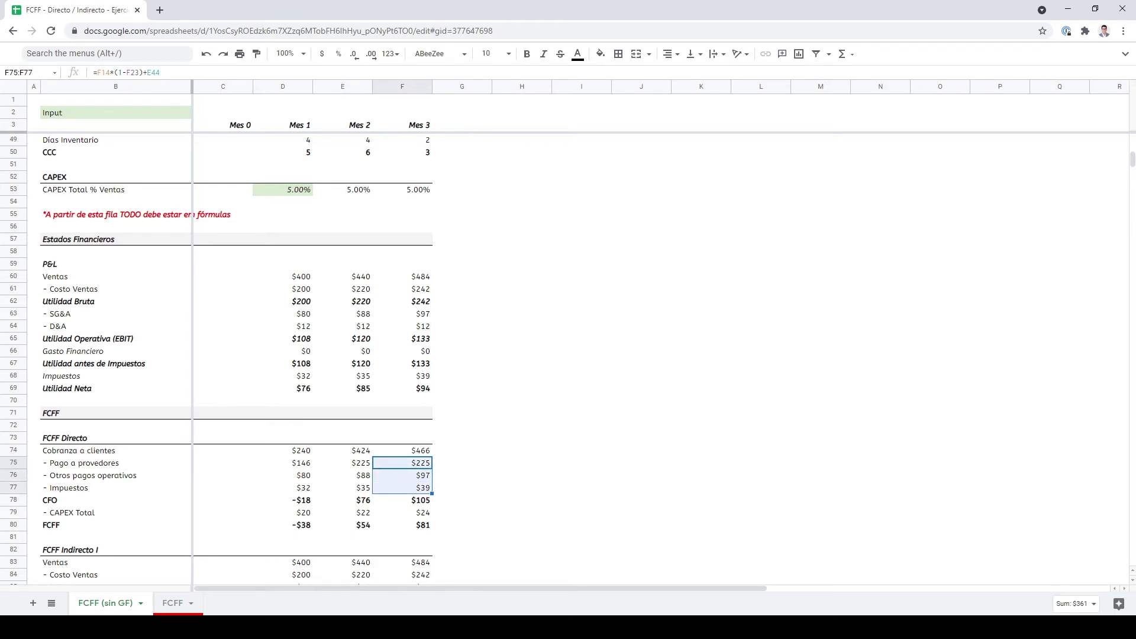
key("Left")
key("Left")
key("Up")
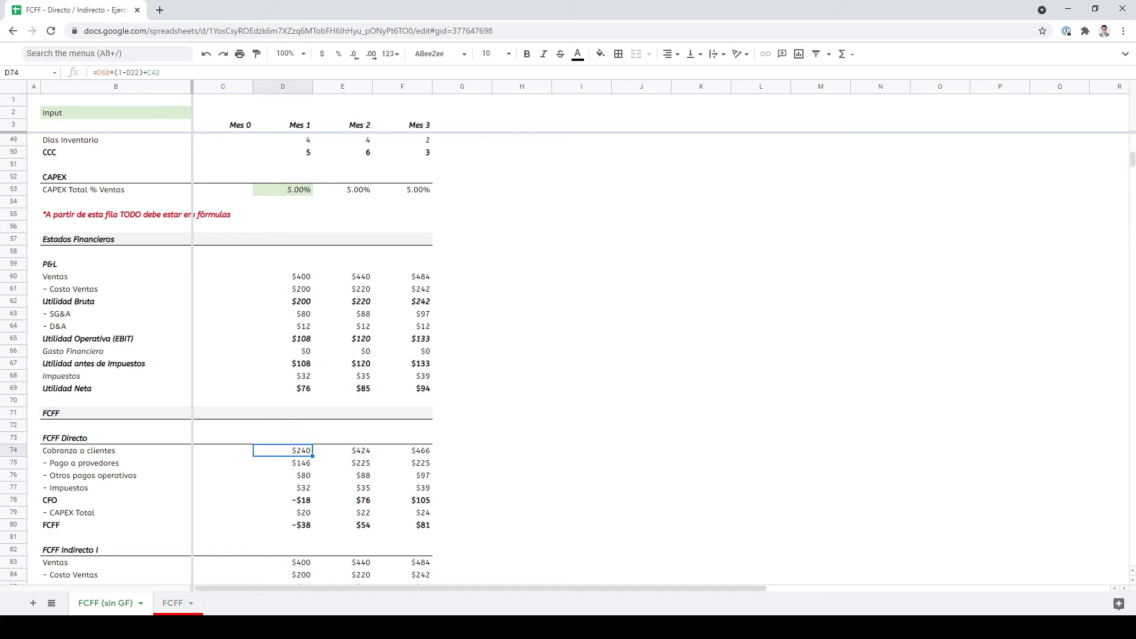
- Set the Mes 1 Clientes - Crédito input to 0%
key("Up")
key("Up")
key("Up")
key("Up")
key("Up")
key("Up")
key("Up")
key("Up")
key("Up")
key("Up")
key("Up")
key("Up")
key("Up")
key("Up")
key("Up")
key("Up")
key("Up")
key("Up")
key("Up")
key("Up")
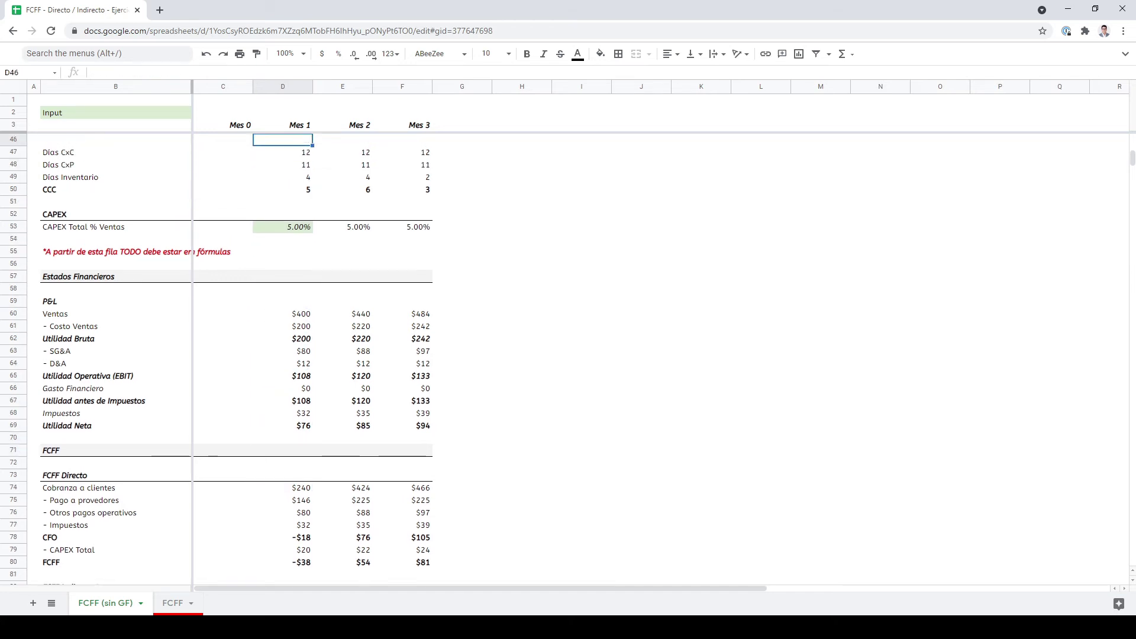
key("Up")
key("Up")
key("Up")
key("Up")
key("Up")
key("Up")
key("Up")
key("Up")
key("Up")
key("Up")
key("Up")
key("Up")
key("Up")
key("Up")
key("Up")
key("Up")
key("Up")
key("Up")
key("Up")
key("Up")
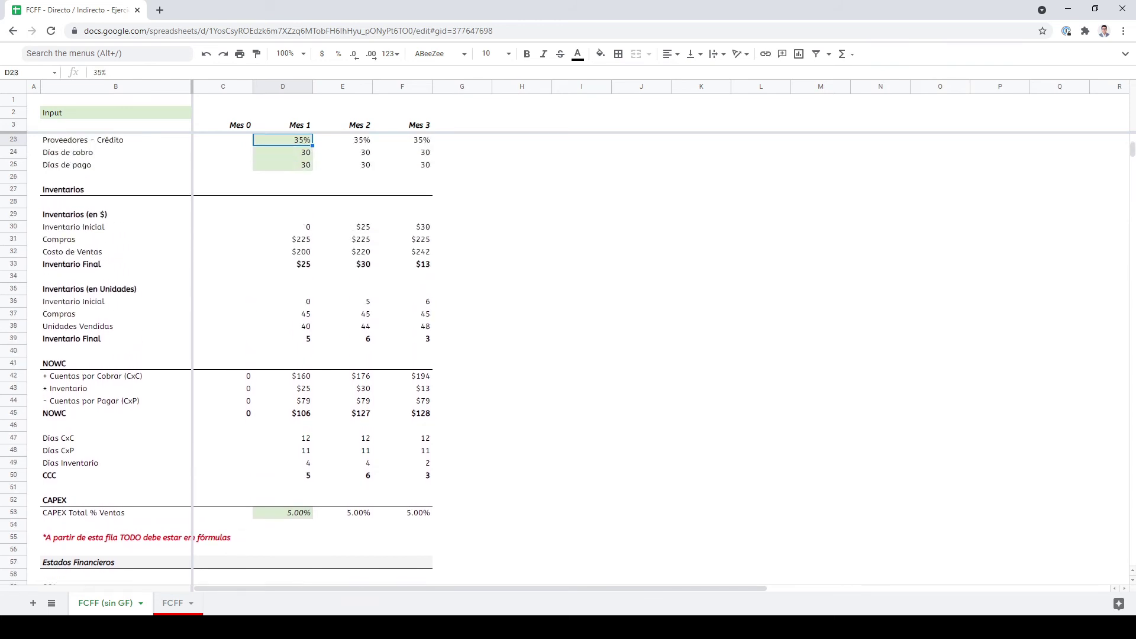
key("Down")
key("Down")
key("Down")
key("Down")
key("Down")
key("Down")
key("Down")
key("Down")
key("Down")
key("Down")
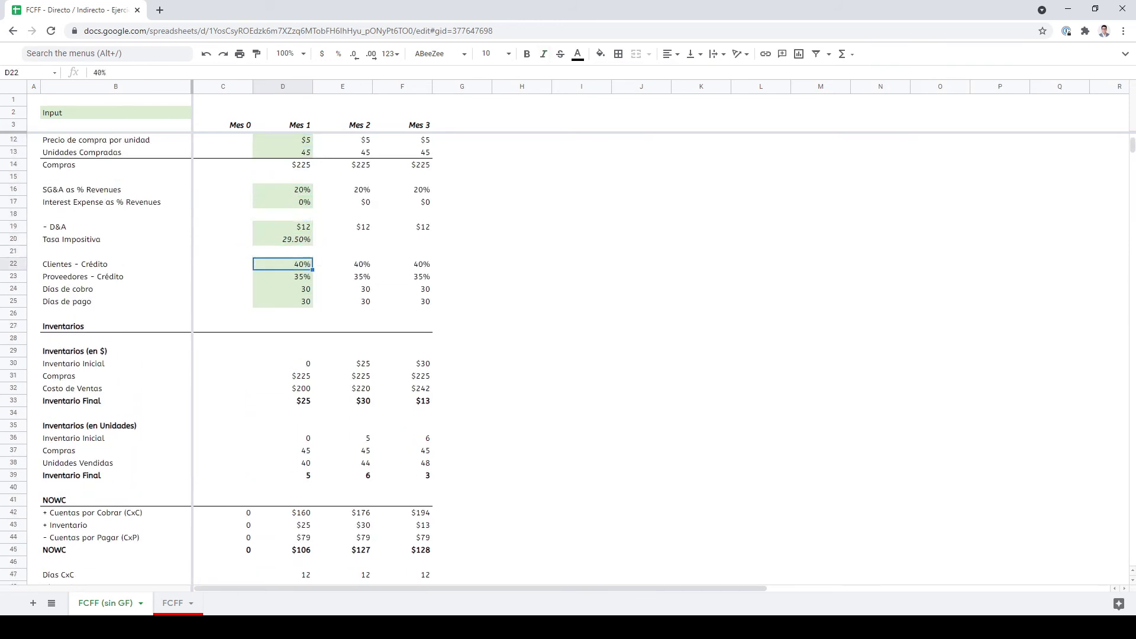
type("0")
key("Return")
- Review how the customer credit change affects NOWC, the cash cycle days and the FCFF Directo CFO row
key("Down")
key("Down")
key("Down")
key("Down")
key("Down")
key("Down")
key("Down")
key("Down")
key("Down")
key("Down")
key("Down")
key("Down")
key("Down")
key("Down")
key("Down")
key("Down")
key("Down")
key("Down")
key("Down")
key("Down")
key("Down")
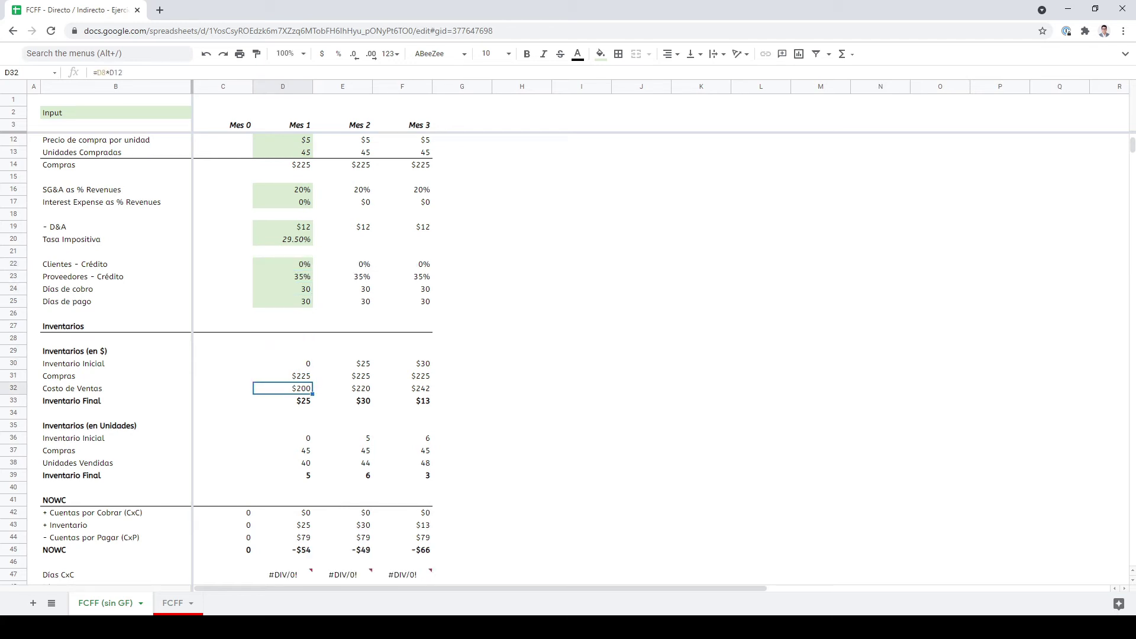
key("Down")
key("Down")
key("Down")
key("Down")
key("Down")
key("Down")
key("Down")
key("Down")
key("Down")
key("Down")
key("Down")
key("Down")
key("Down")
key("Down")
key("Down")
key("Down")
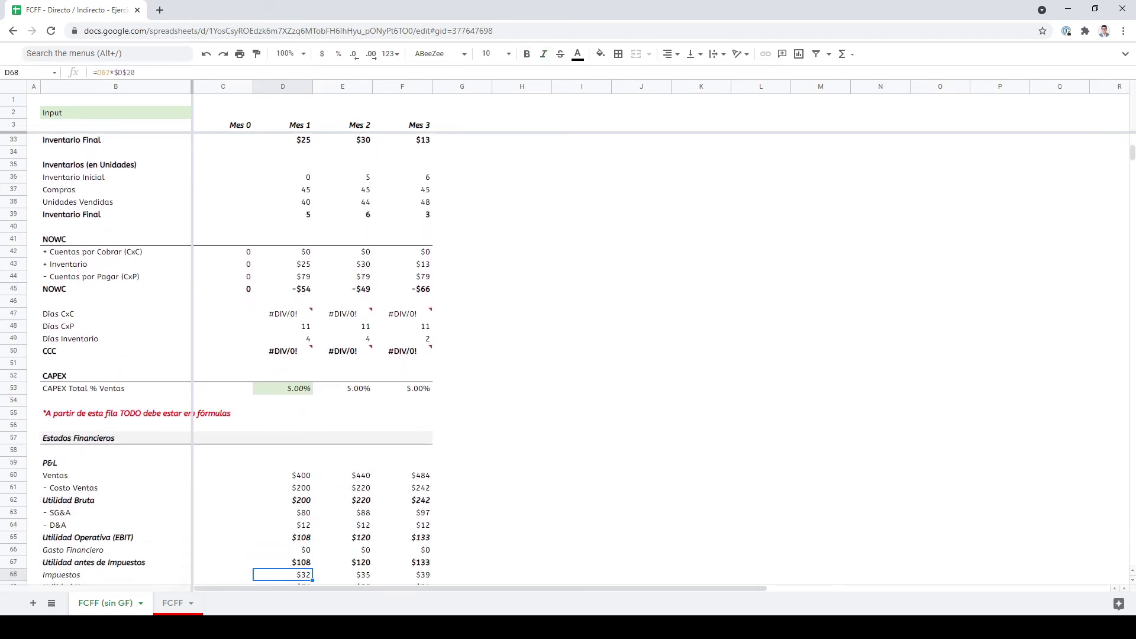
key("Down")
key("Down")
key("Down")
key("Down")
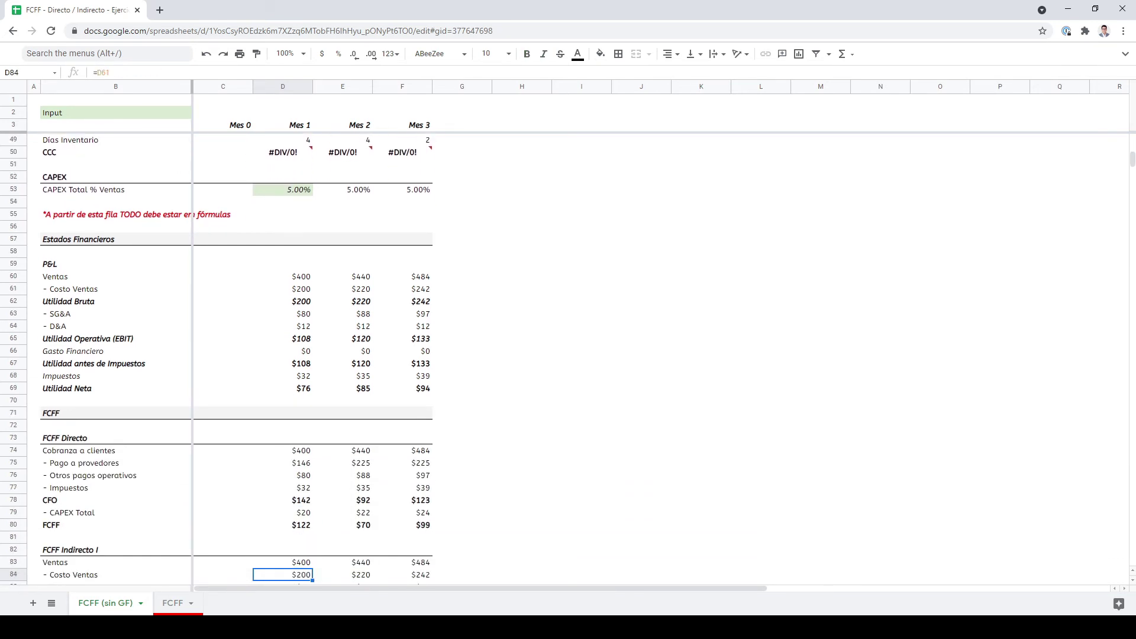
key("Up")
key("Up")
key("Up")
key("Up")
key("Up")
key("Up")
key("Up")
key("Up")
key("Up")
key("Down")
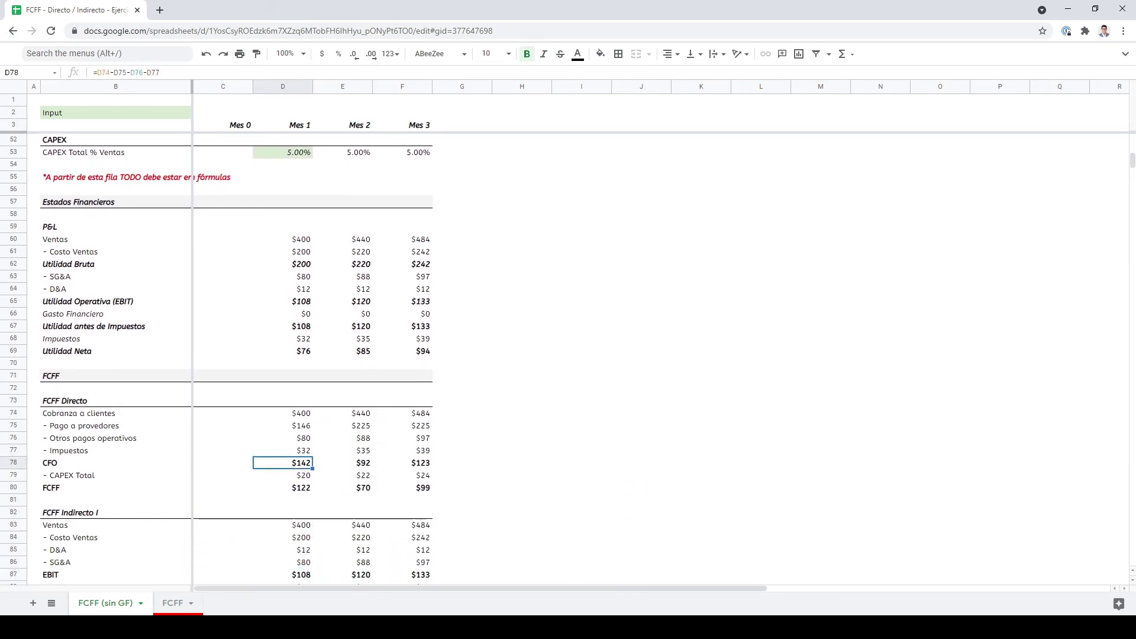
- Restore the previous Mes 1 Clientes - Crédito percentage and return to the FCFF Directo section
key("Up")
key("Up")
key("Up")
key("Up")
key("Up")
key("Up")
key("Up")
key("Up")
key("Up")
key("Up")
key("Up")
key("Up")
key("Up")
key("Up")
key("Up")
key("Up")
key("Down")
key("Down")
key("Down")
key("Down")
key("Down")
key("Down")
key("Down")
key("Down")
key("Down")
key("Down")
key("Down")
key("Down")
key("Down")
key("Down")
key("Down")
key("Down")
key("Page_Up")
key("Page_Up")
key("Down")
key("Down")
key("Down")
key("Down")
key("Down")
key("Down")
key("Down")
key("Down")
key("Down")
key("Down")
key("Down")
key("Down")
key("Down")
key("Down")
key("Down")
key("Down")
key("Down")
key("Down")
key("Down")
key("Down")
key("Down")
key("Down")
key("Down")
key("Down")
key("Down")
key("Down")
key("Down")
key("Down")
key("Down")
key("Down")
key("Down")
key("Down")
key("Down")
key("Down")
key("Up")
key("Up")
key("Up")
key("Up")
key("Up")
key("Up")
key("Up")
key("Up")
key("Up")
key("Up")
key("Up")
key("Up")
key("Up")
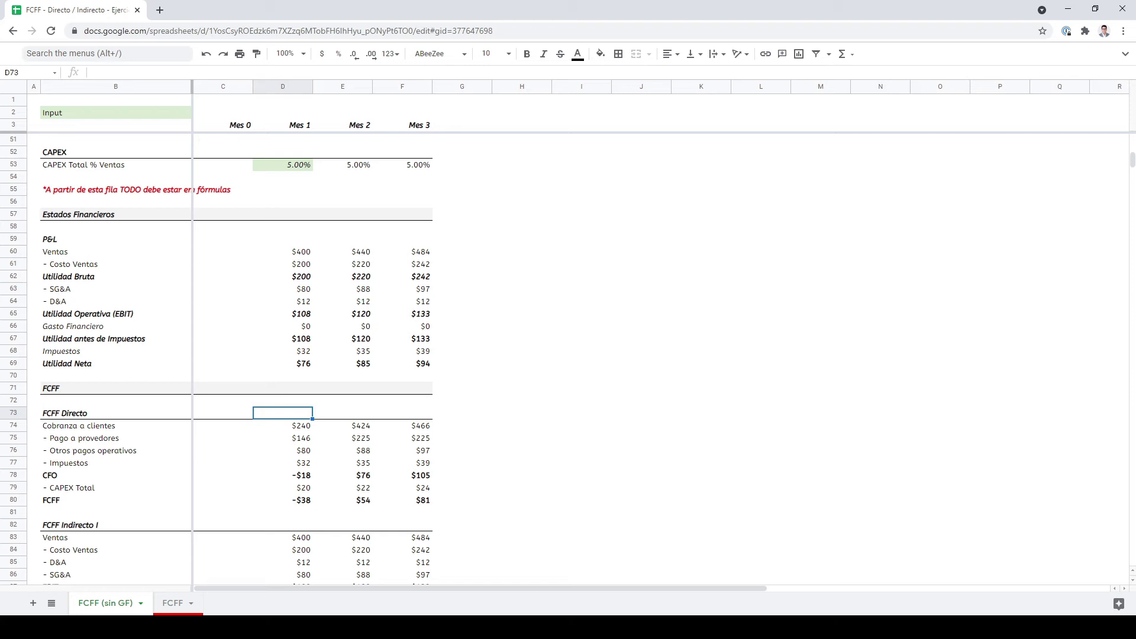
- Check the Mes 1 CFO in FCFF Directo and inspect which cells the CAPEX Total formula references
key("Down")
key("Down")
key("Down")
key("Down")
key("Down")
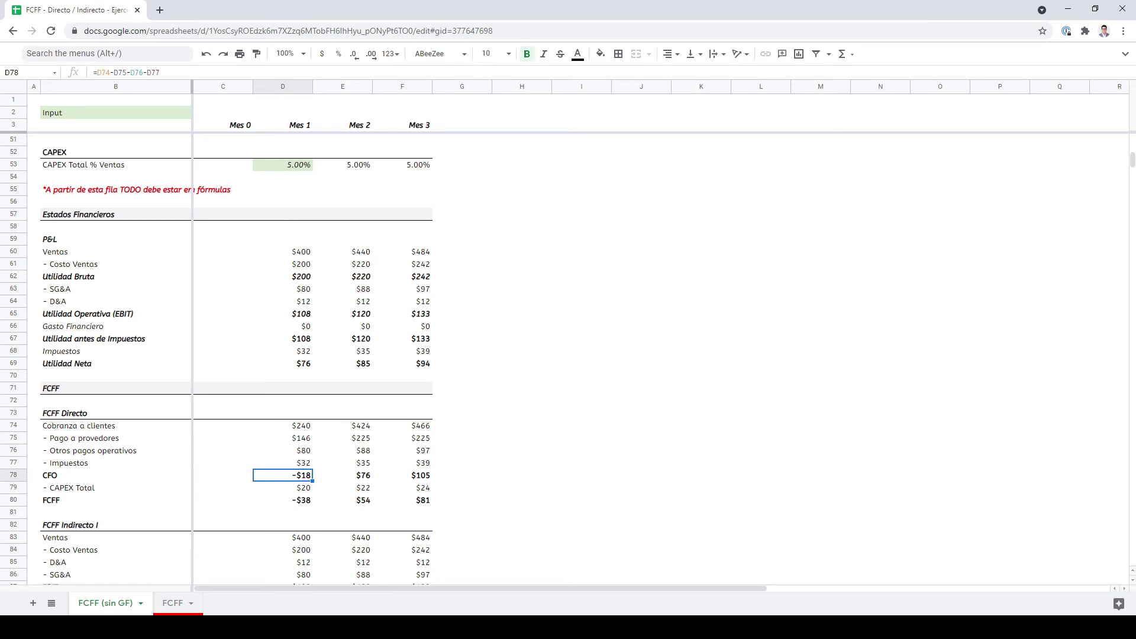
key("Down")
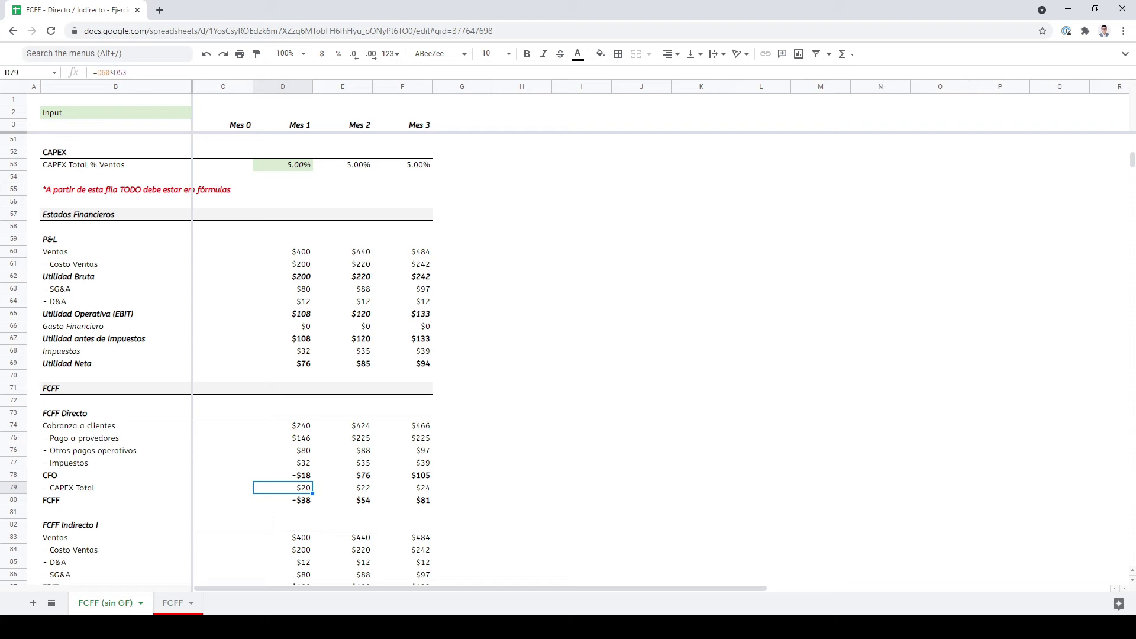
key("F2")
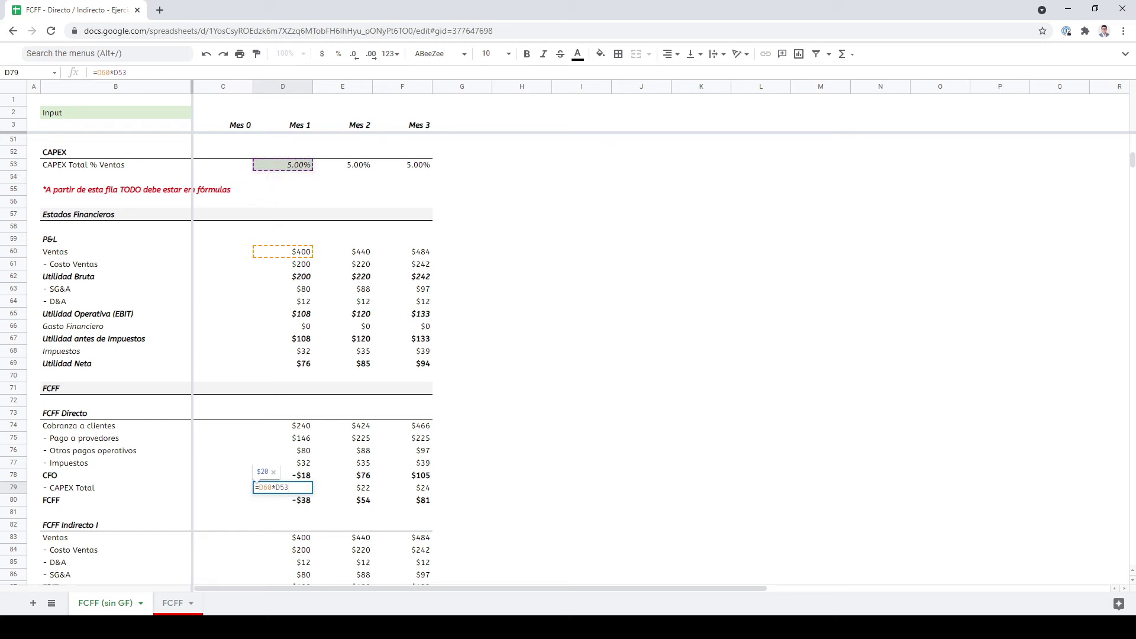
key("Return")
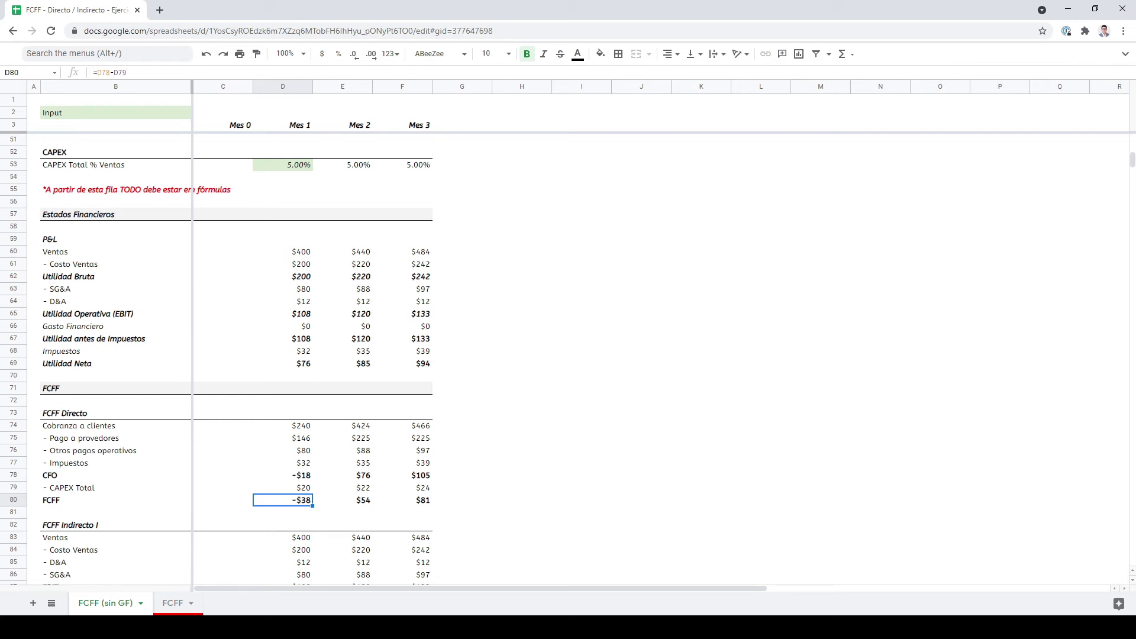
- Examine the FCFF formulas for Mes 1 and Mes 2 in FCFF Directo, along with the CFO and CAPEX Total above them
left_click(283, 525)
left_click(283, 512)
left_click(282, 500)
left_click(283, 475)
left_click(283, 488)
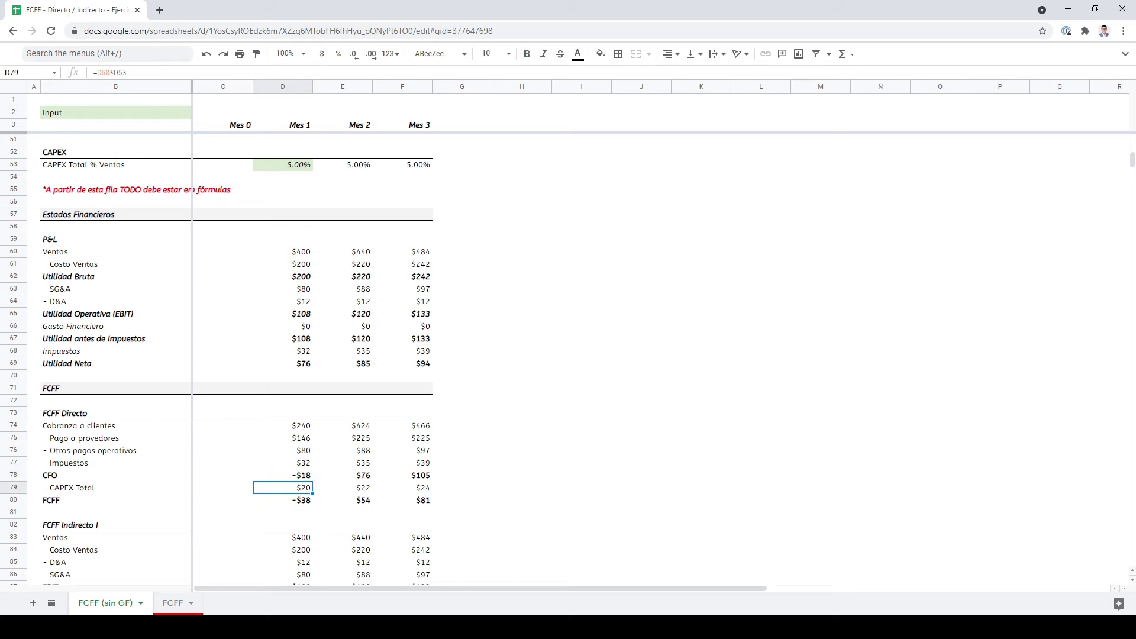
left_click(283, 500)
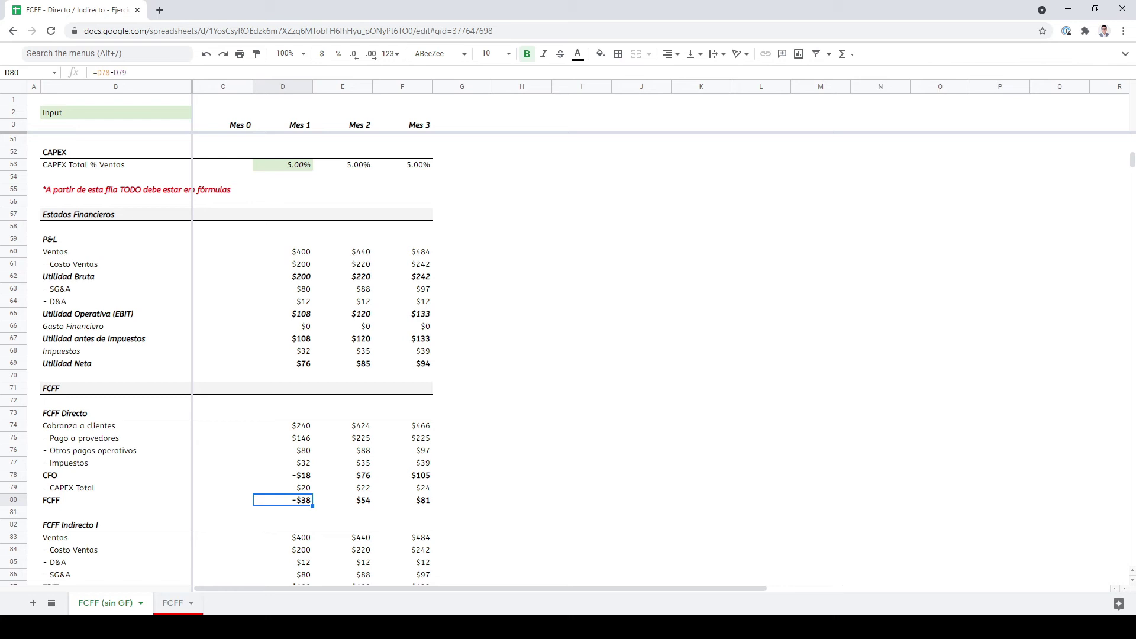
left_click(342, 500)
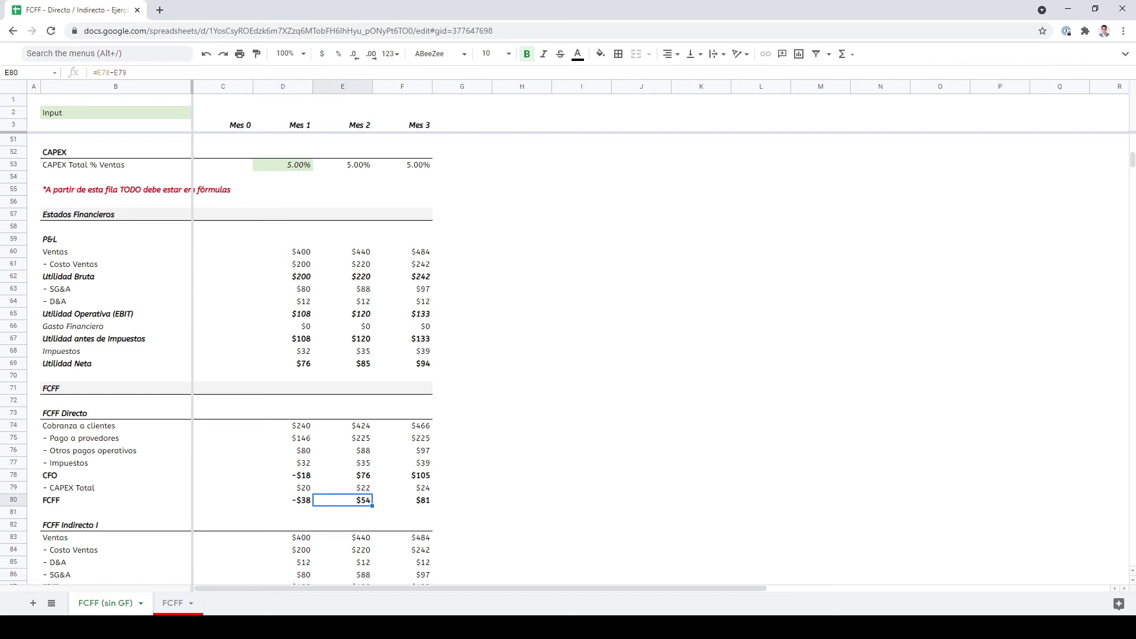
left_click(283, 500)
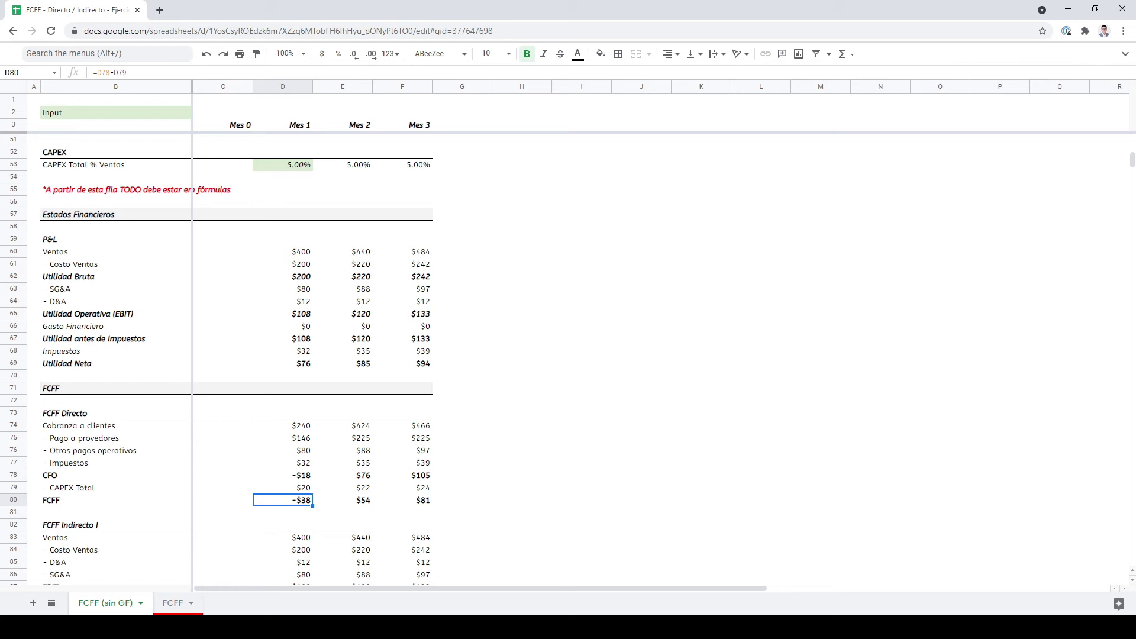
- Bring FCFF Directo and FCFF Indirecto I into view together and recheck the direct method's Mes 1 CFO and FCFF
key("Down")
key("Down")
key("Down")
key("Down")
key("Down")
key("Down")
key("Down")
key("Down")
key("Down")
key("Down")
key("Down")
key("Down")
key("Down")
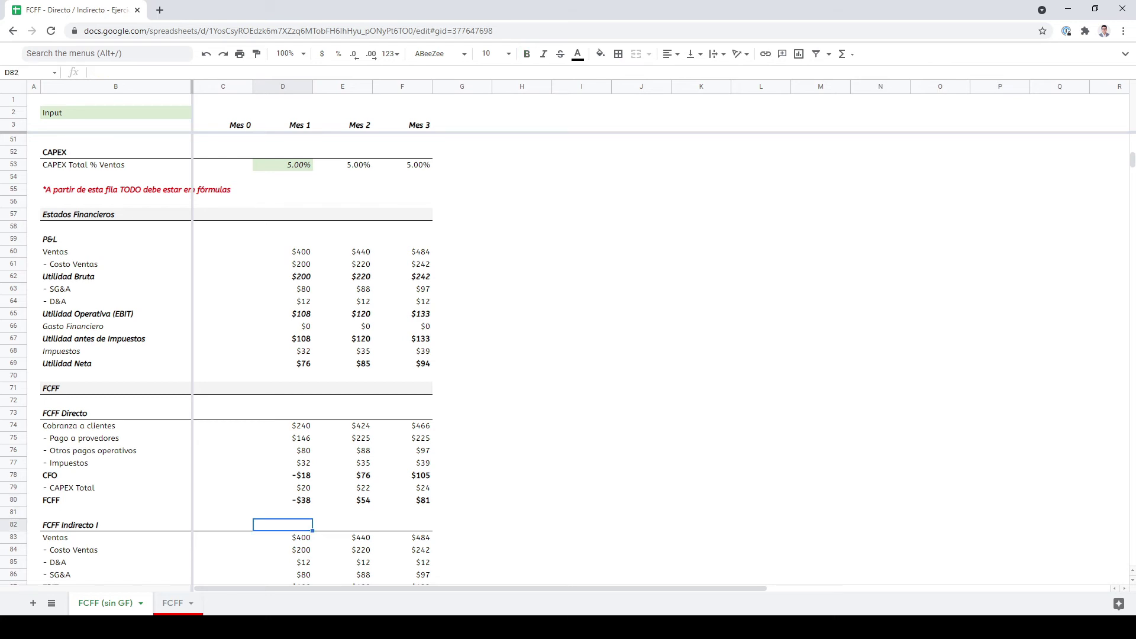
key("Up")
key("Up")
key("Up")
key("Up")
key("Up")
key("Up")
key("Up")
key("Up")
key("Up")
key("Up")
left_click(283, 388)
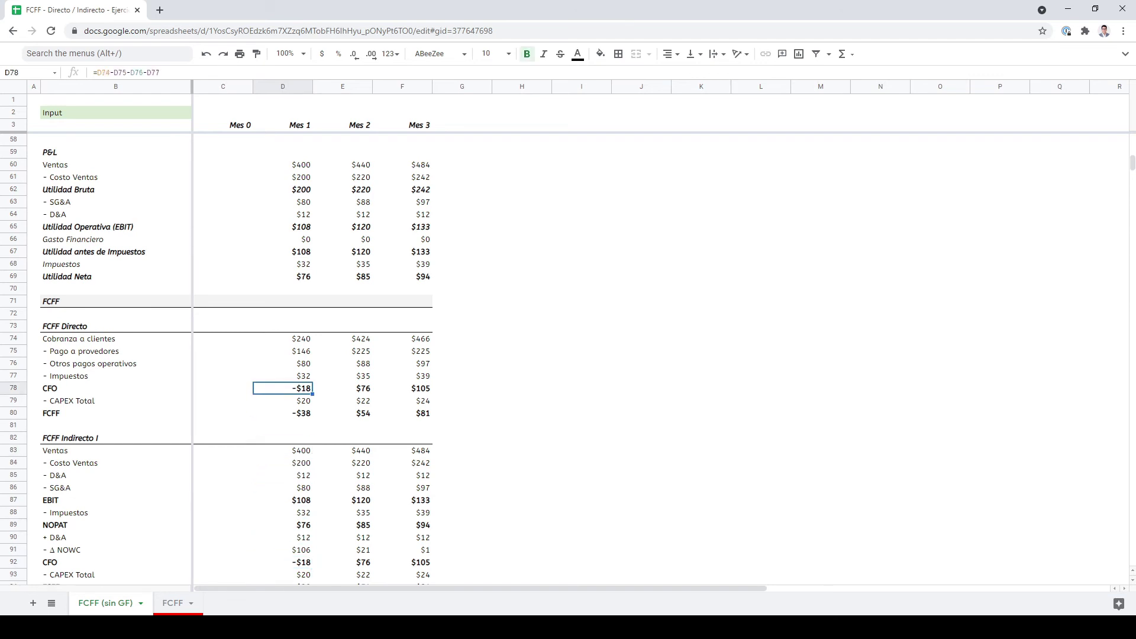
key("Down")
key("Down")
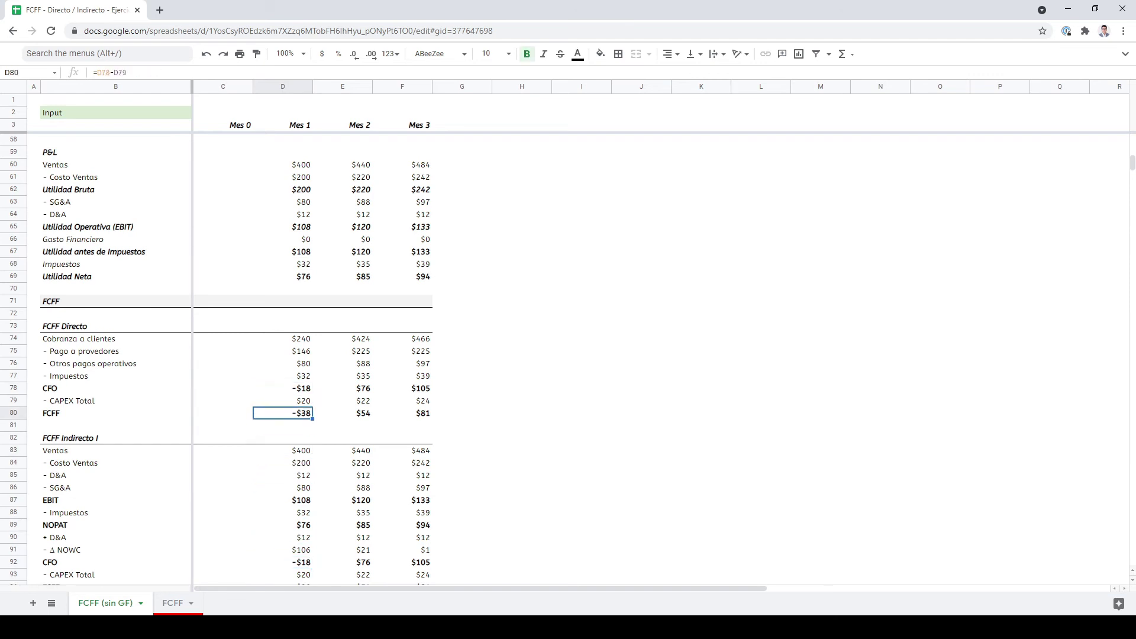
- Look through the Mes 1 lines of FCFF Indirecto I, II and III, then return to the beginning of FCFF Indirecto I
key("Down")
key("Down")
key("Down")
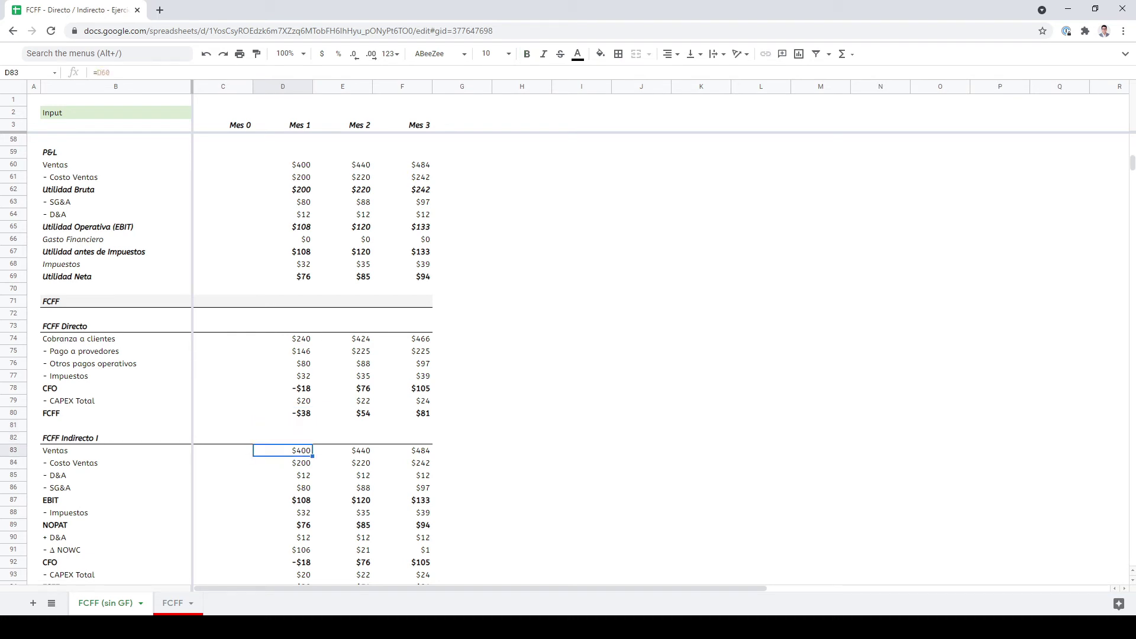
key("Down")
key("Down")
key("Down")
key("Down")
key("Down")
key("Down")
key("Down")
key("Down")
key("Down")
key("Down")
key("Down")
key("Down")
key("Down")
key("Down")
key("Down")
key("Down")
key("Down")
key("Down")
key("Down")
key("Down")
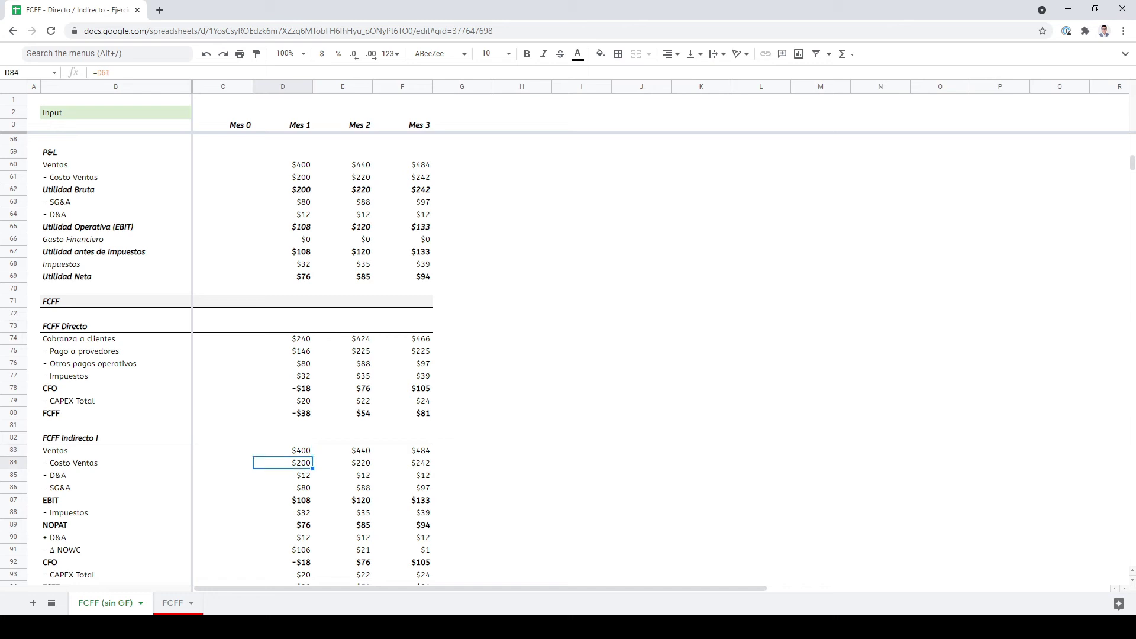
key("Down")
key("Down")
key("Up")
key("Up")
key("Up")
key("Up")
key("Up")
key("Up")
key("Up")
key("Up")
key("Up")
key("Up")
key("Up")
key("Up")
key("Up")
key("Up")
key("Up")
key("Up")
key("Up")
key("Up")
key("Up")
key("Up")
key("Up")
key("Up")
key("Up")
key("Up")
key("Up")
key("Up")
key("Up")
key("Up")
key("Up")
key("Up")
key("Up")
key("Up")
key("Up")
key("Up")
key("Up")
key("Up")
key("Up")
key("Up")
key("Up")
key("Up")
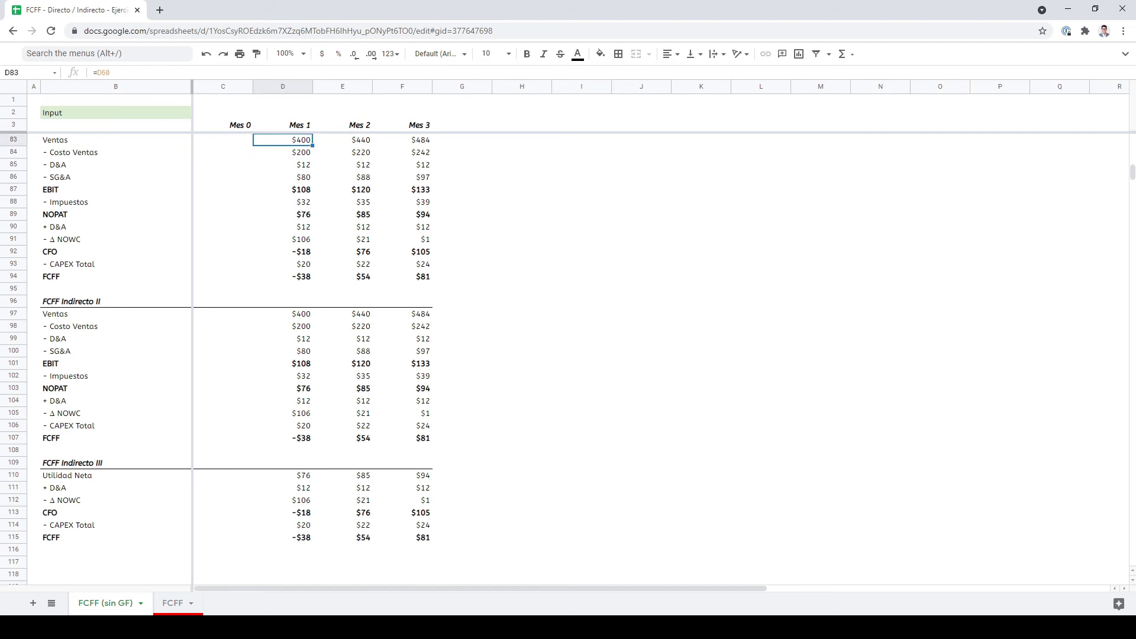
key("Down")
key("Down")
key("Down")
key("Down")
key("Down")
key("Down")
key("Down")
key("Down")
key("Down")
key("Down")
key("Down")
key("Down")
key("Down")
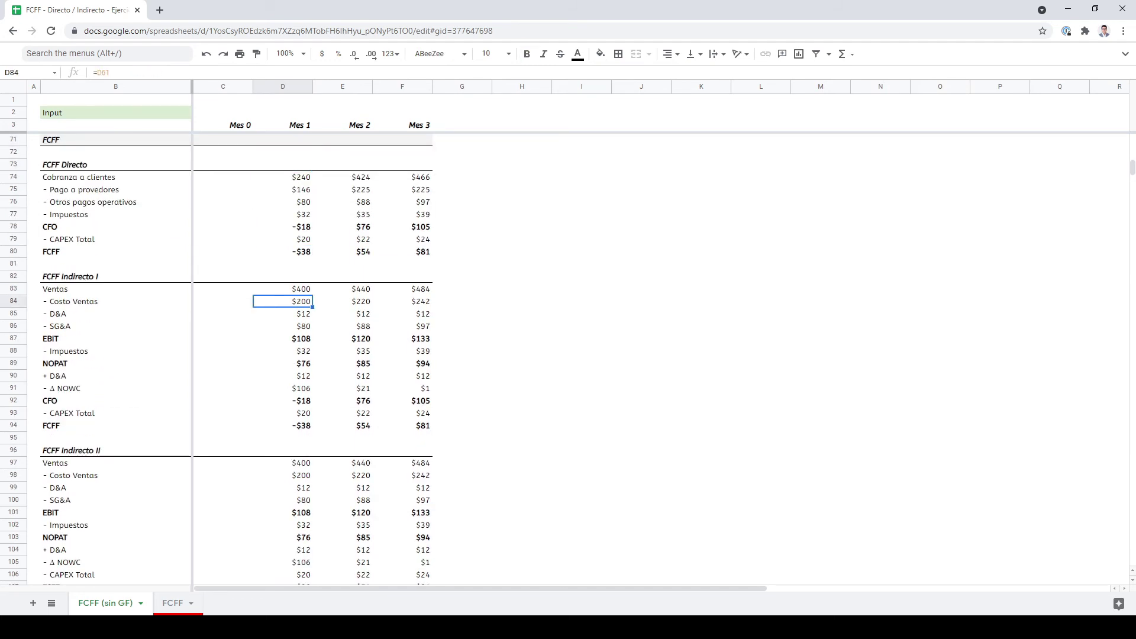
- Trace the Mes 1 Ventas formula in FCFF Indirecto I back to Ventas in the P&L
key("Up")
key("Up")
key("Down")
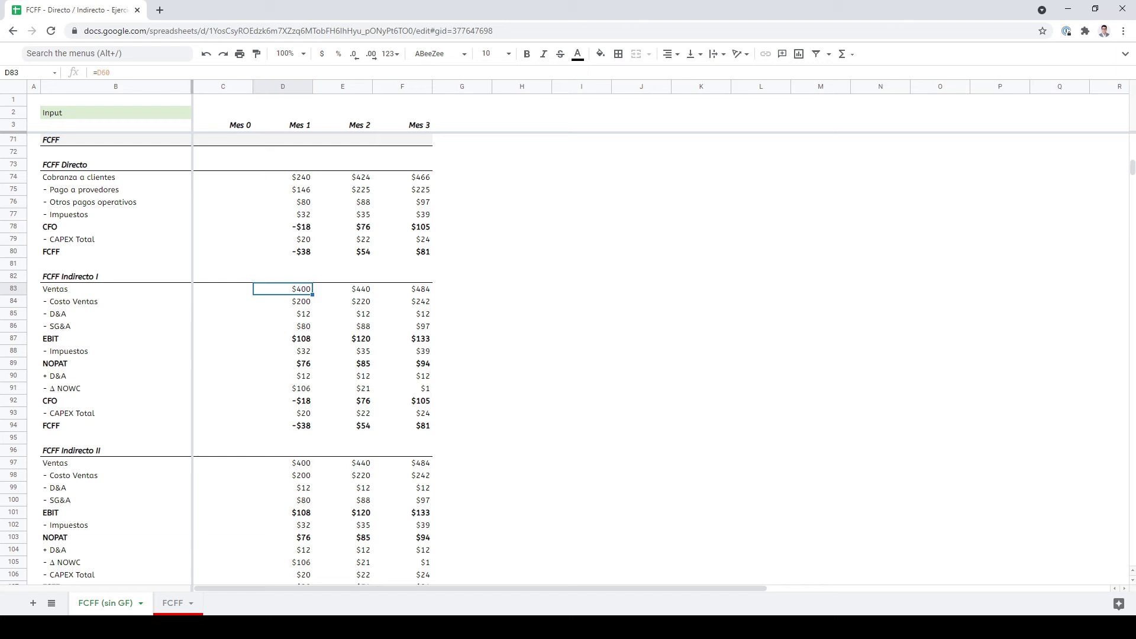
key("F2")
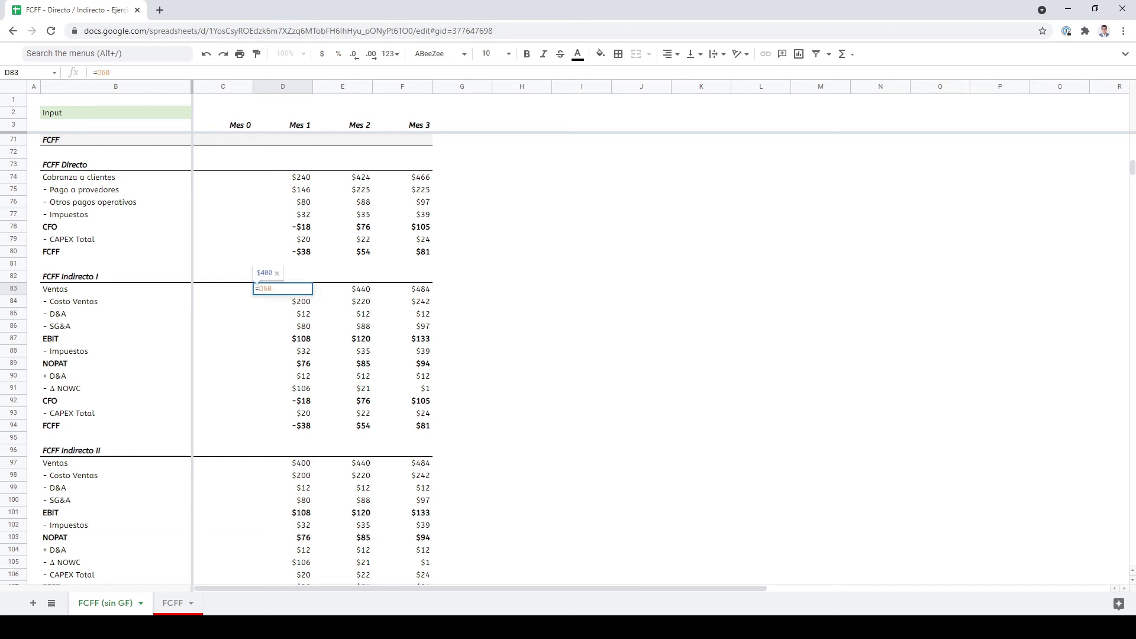
scroll(313, 355, "up", 5)
scroll(314, 355, "down", 2)
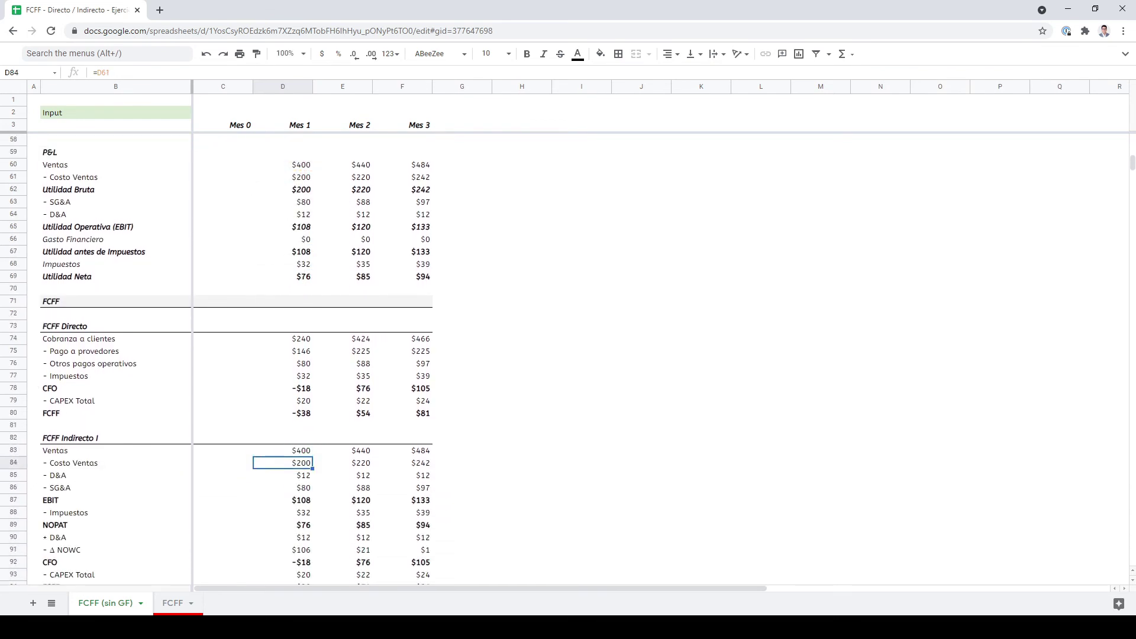
- Inspect which P&L cells the Mes 1 Costo Ventas, D&A and SG&A formulas in FCFF Indirecto I reference
key("Return")
key("Return")
key("Return")
key("Return")
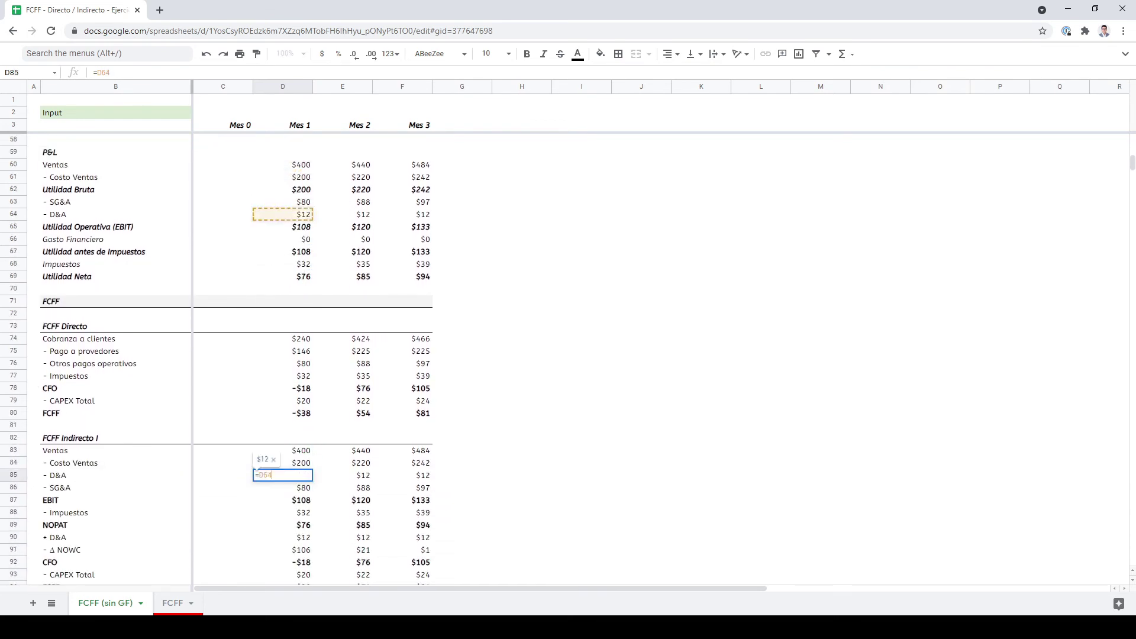
key("Return")
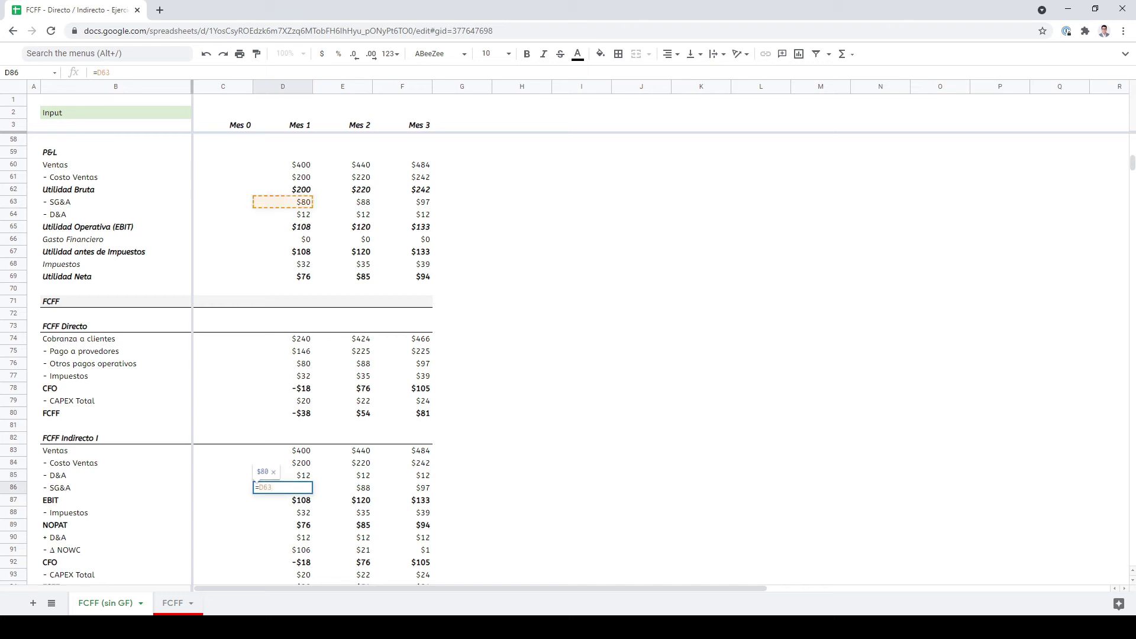
- Examine the Mes 1 EBIT formula in FCFF Indirecto I and compare its result with Utilidad Operativa (EBIT) in the P&L
key("Return")
key("Return")
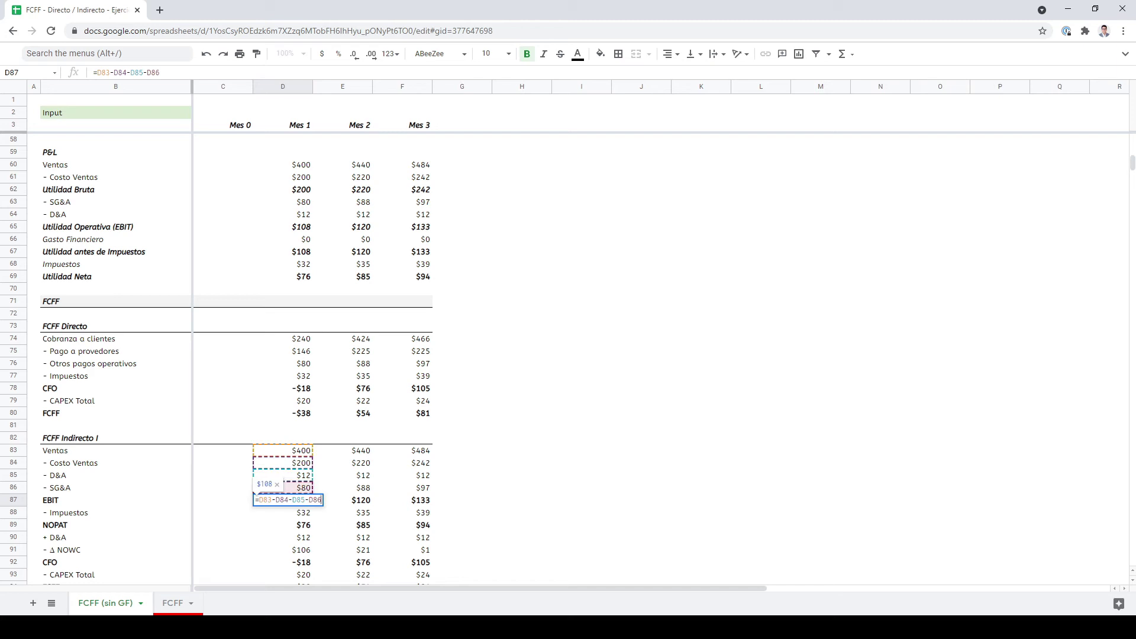
key("Escape")
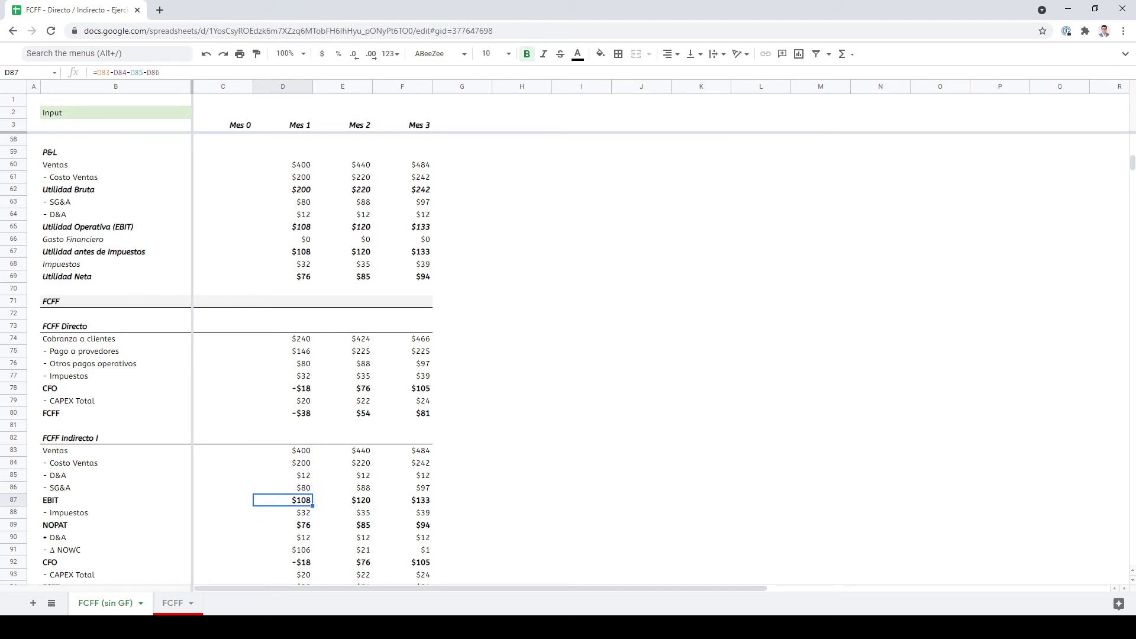
left_click(283, 228, "ctrl")
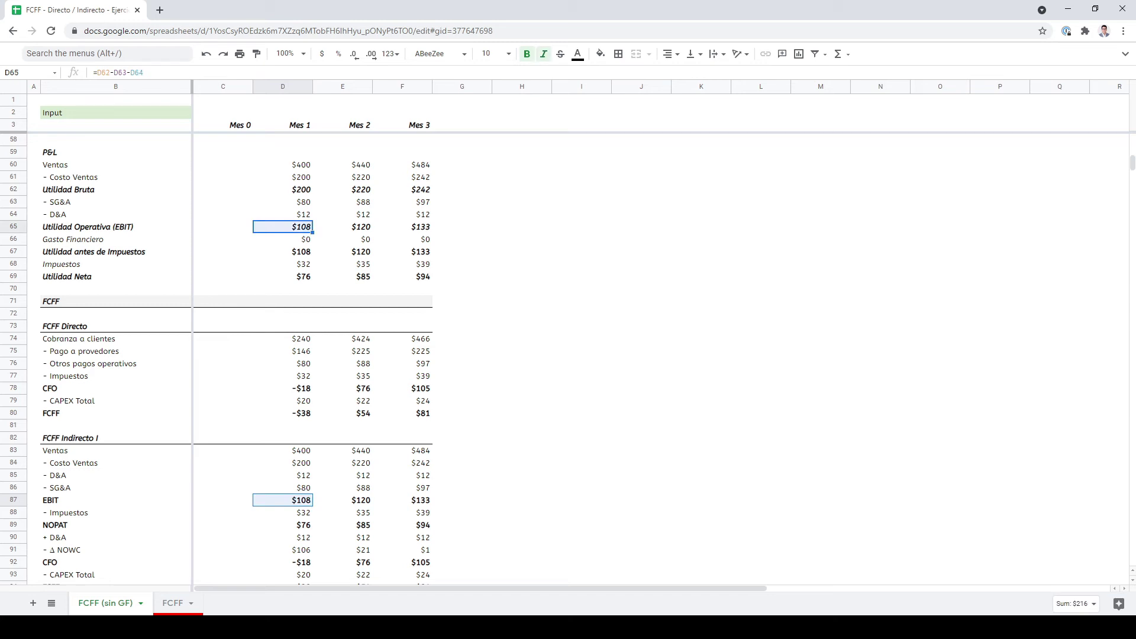
left_click(283, 500, "ctrl")
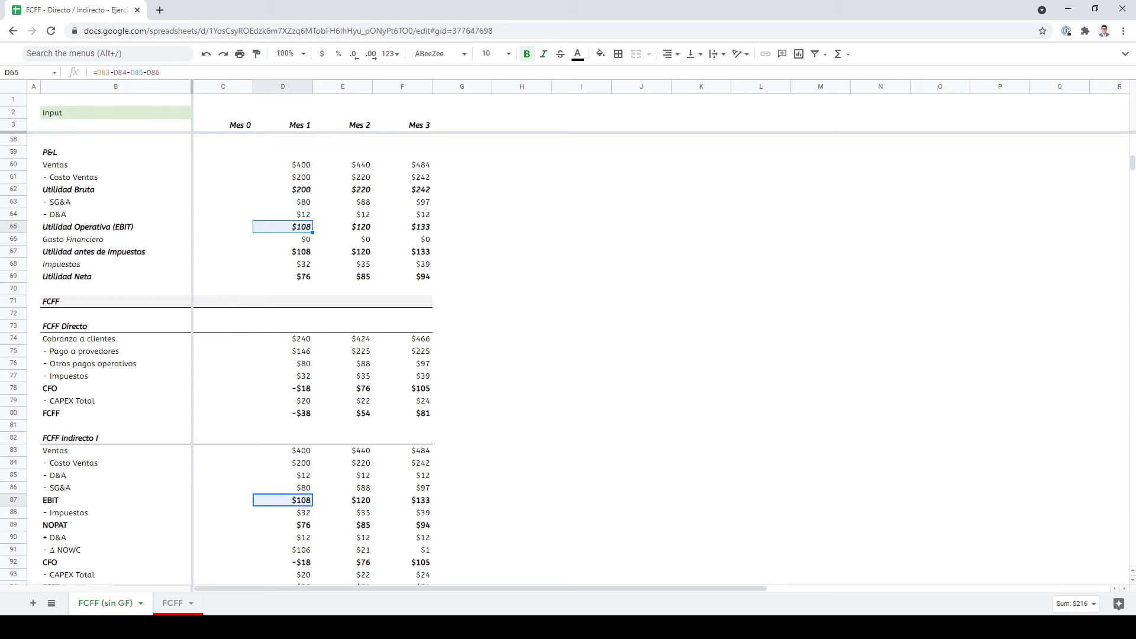
- Trace the Mes 1 Impuestos formula in FCFF Indirecto I to EBIT and the Tasa Impositiva under Supuestos
left_click(283, 513)
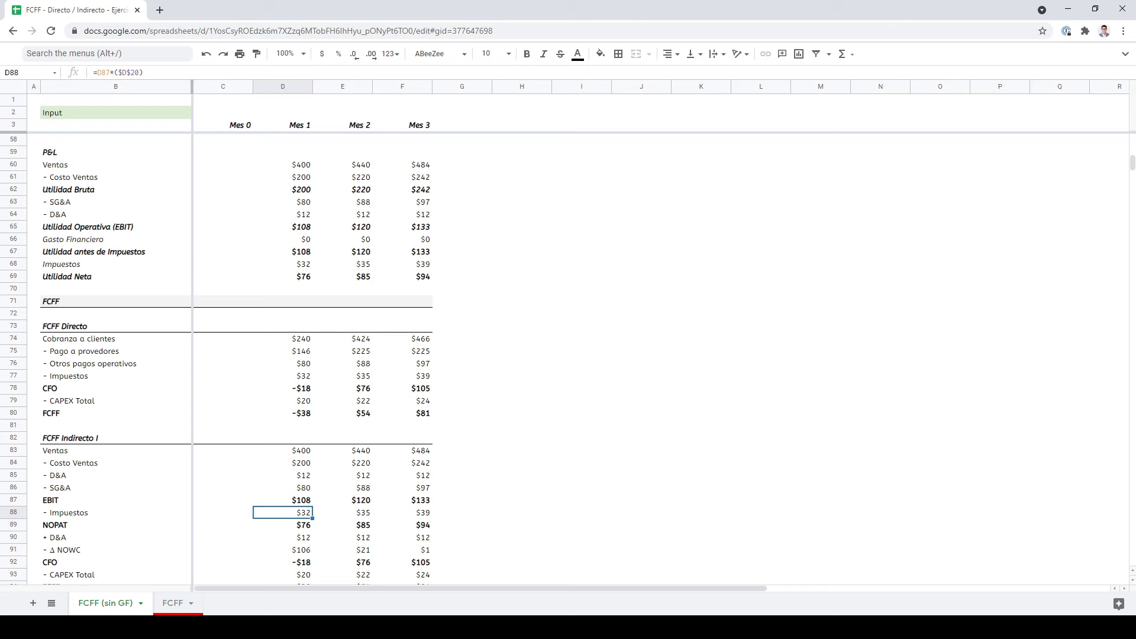
key("F2")
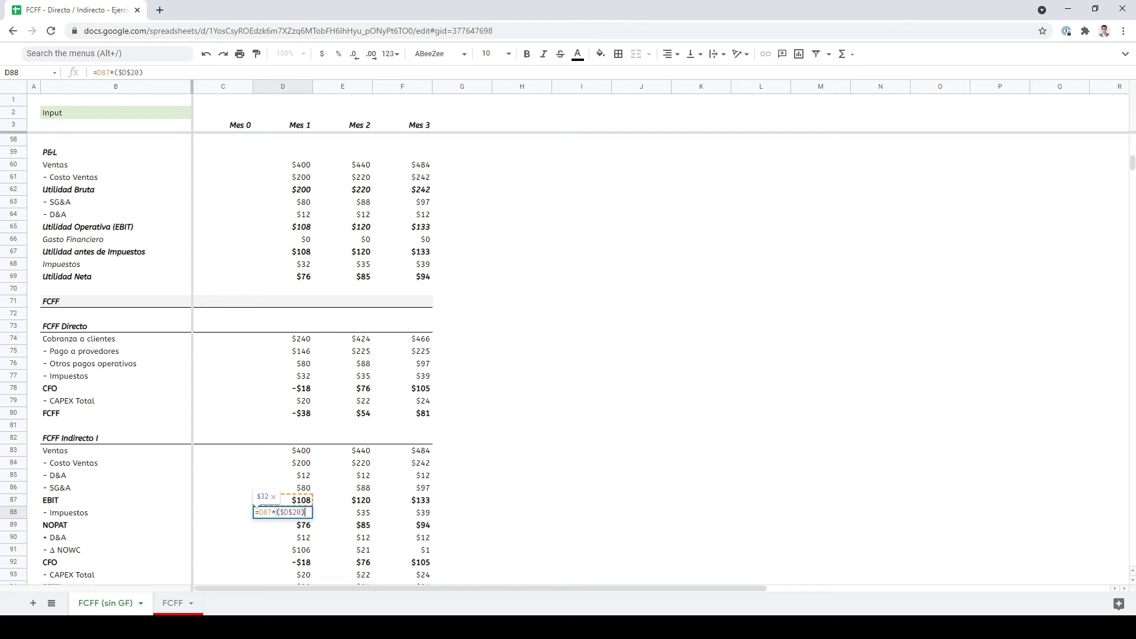
scroll(356, 355, "up", 18)
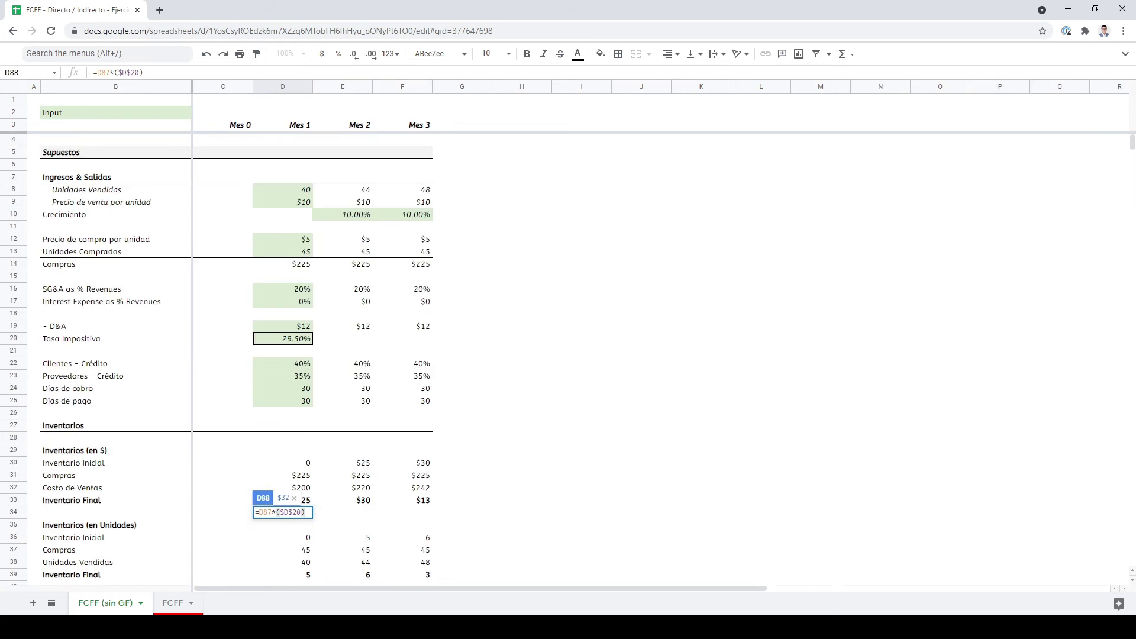
scroll(355, 355, "down", 19)
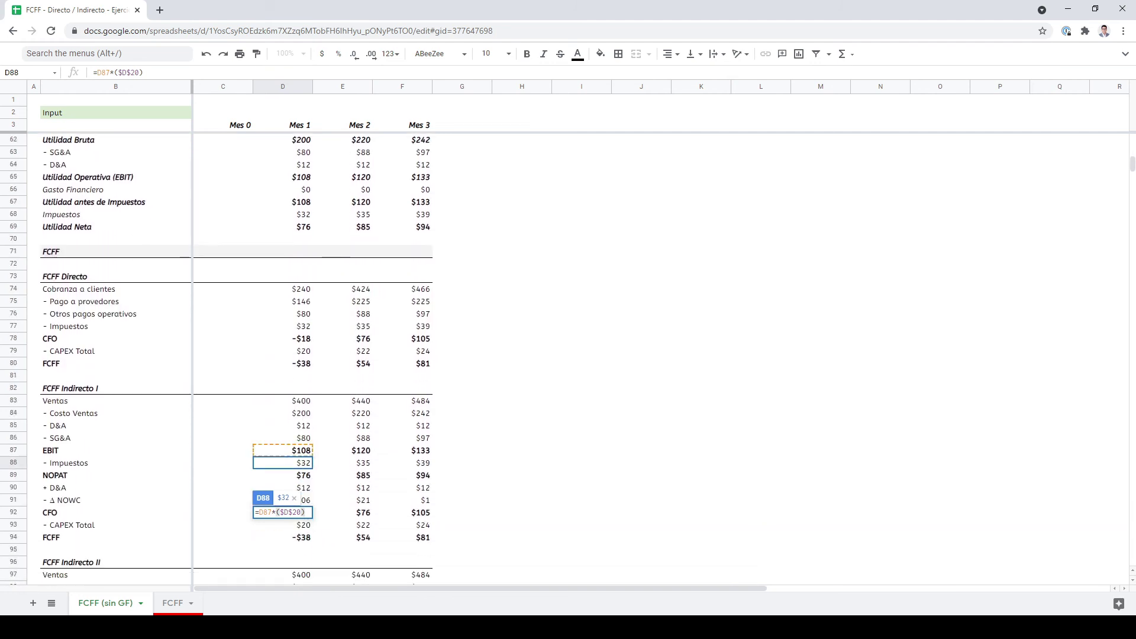
key("Return")
- Compare Mes 1 Impuestos in FCFF Indirecto I with the P&L, and the P&L's EBIT with Utilidad antes de Impuestos
left_click(282, 463)
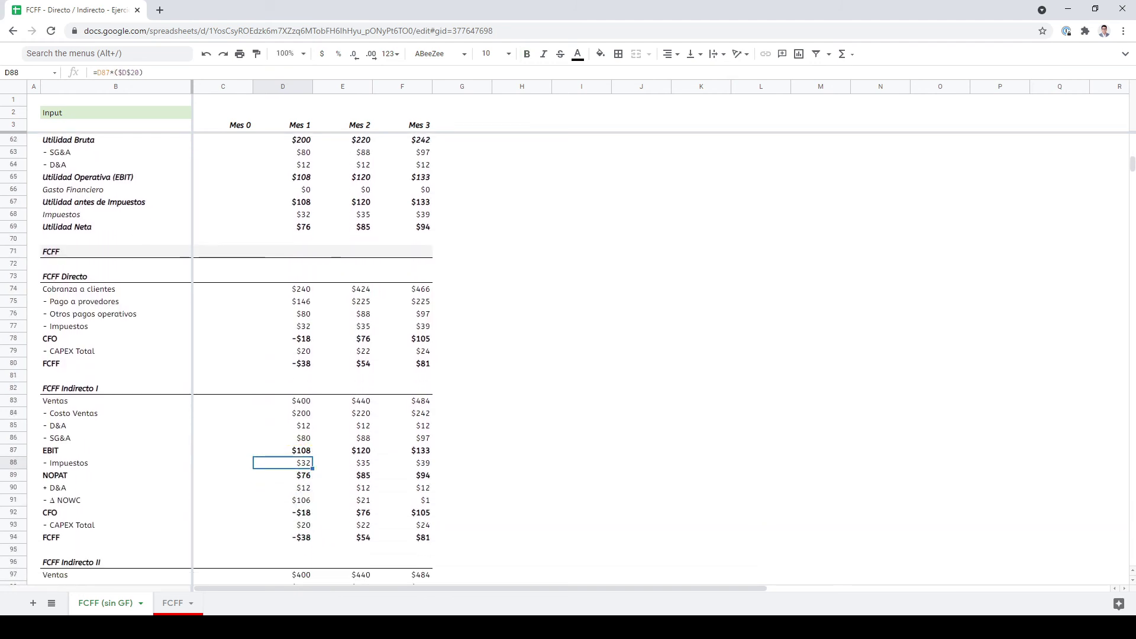
left_click(283, 214, "ctrl")
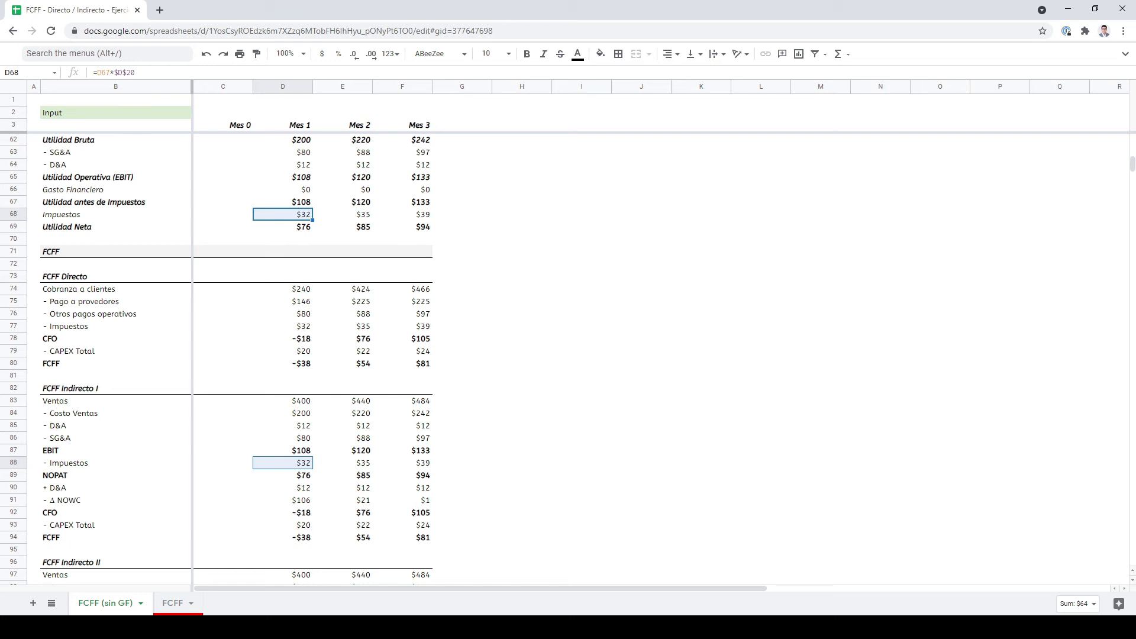
left_click(283, 177)
left_click(283, 202, "ctrl")
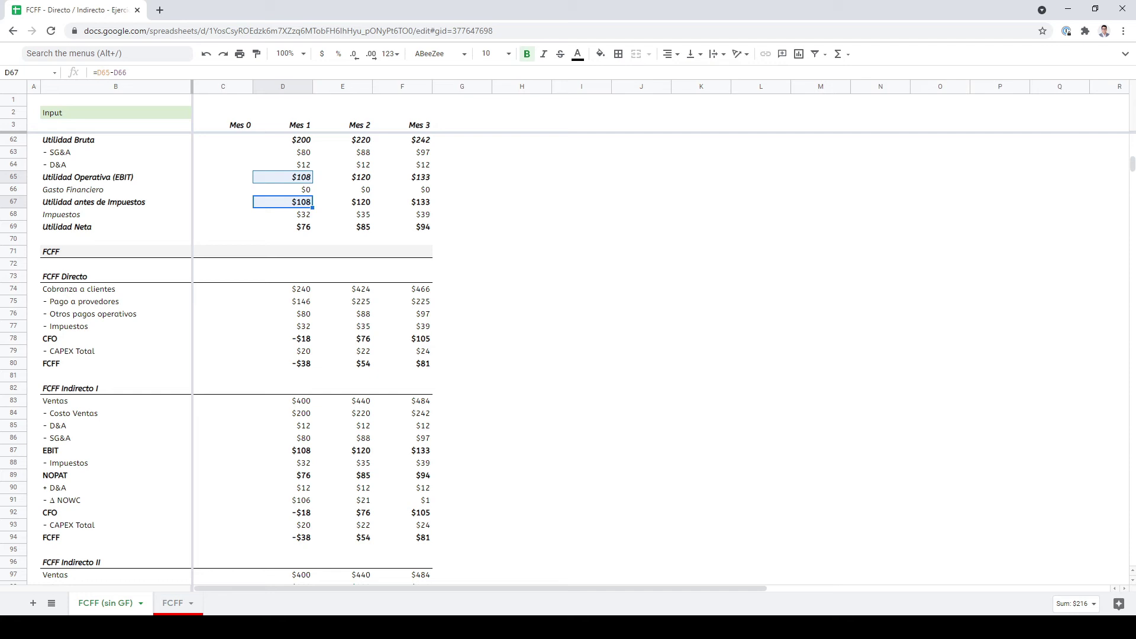
- Compare Mes 1 Utilidad Neta in the P&L with NOPAT in FCFF Indirecto I, and select the NOPAT row through Mes 3
left_click(282, 227)
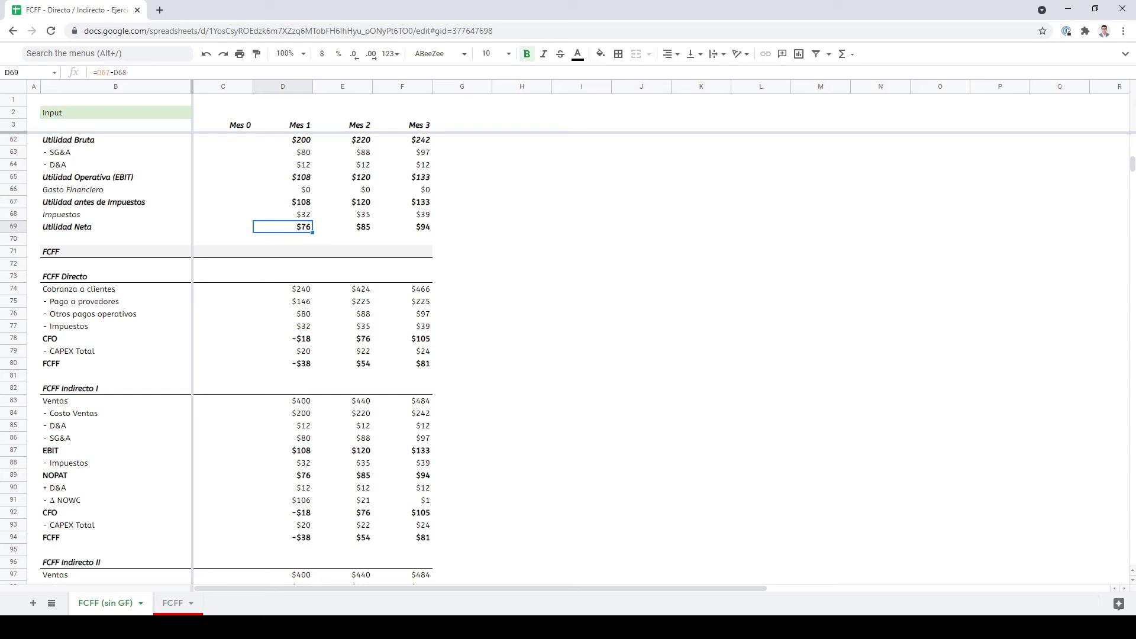
left_click(282, 476, "ctrl")
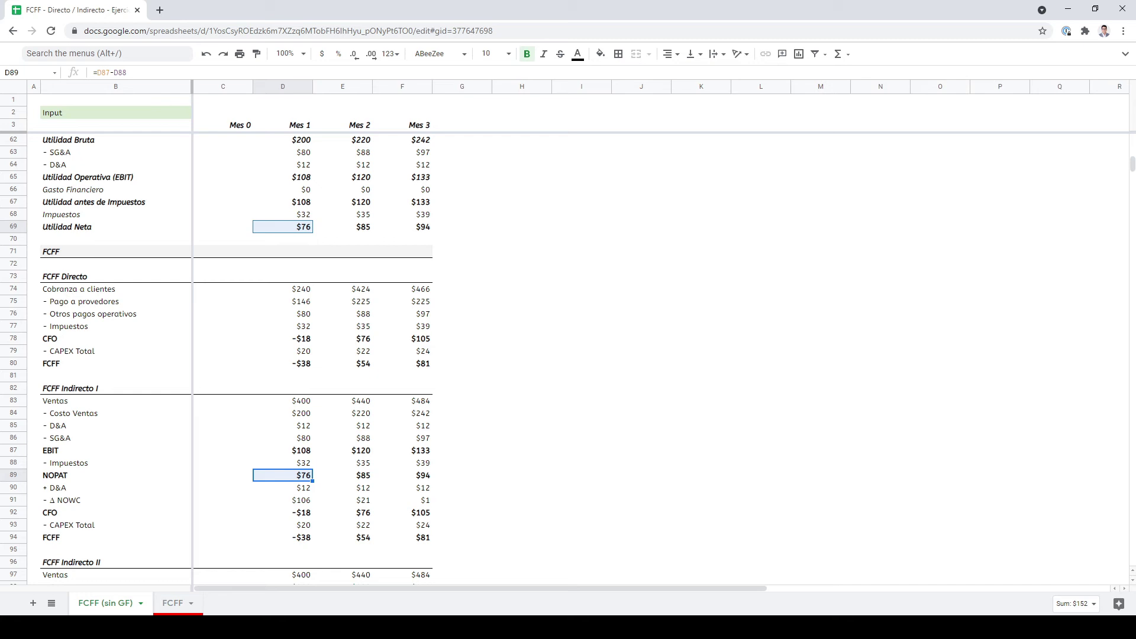
key("Left")
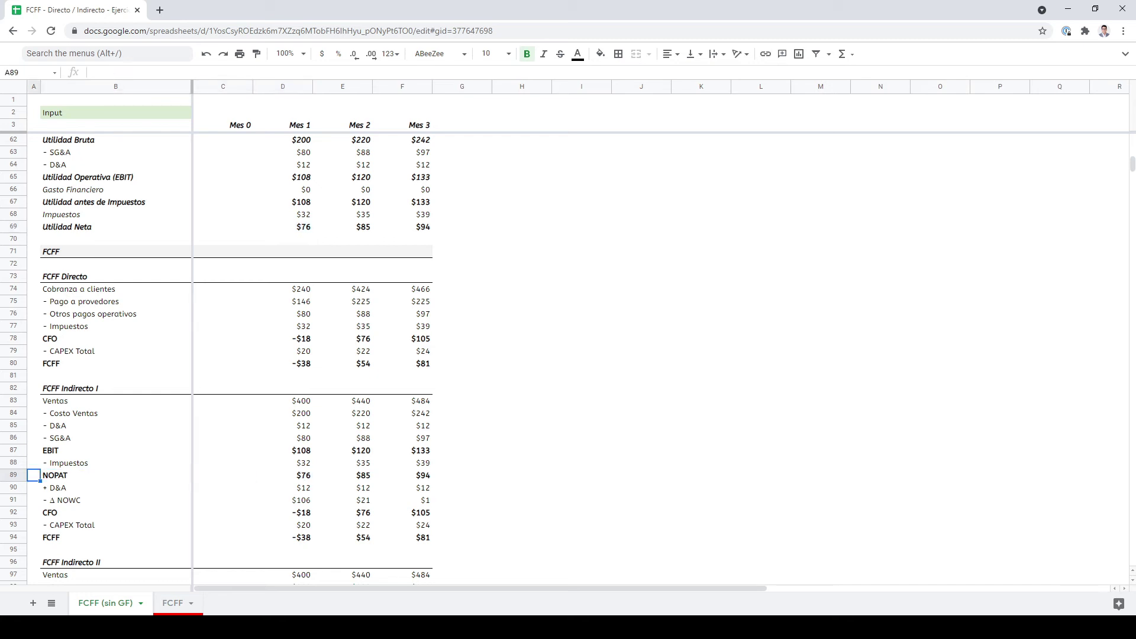
key("Left")
key("shift+Right")
key("shift+Right")
key("shift+Right")
key("shift+Right")
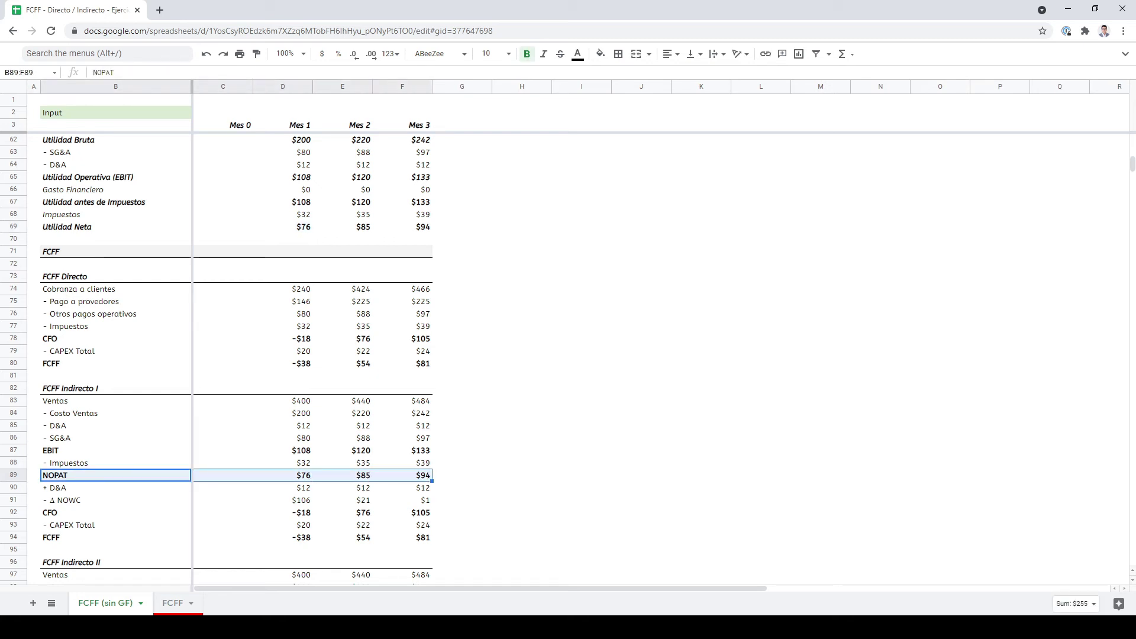
- Select the + D&A row of FCFF Indirecto I through Mes 3 and check the Mes 1 formula
key("Down")
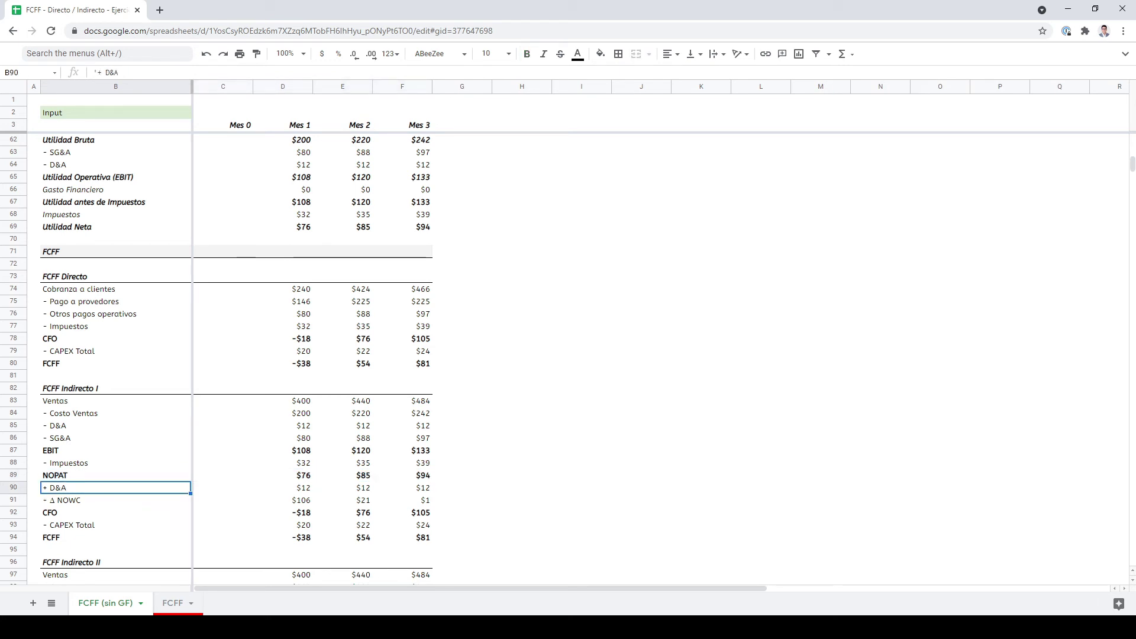
key("shift+Right")
key("shift+Right")
key("shift+Right")
key("shift+Right")
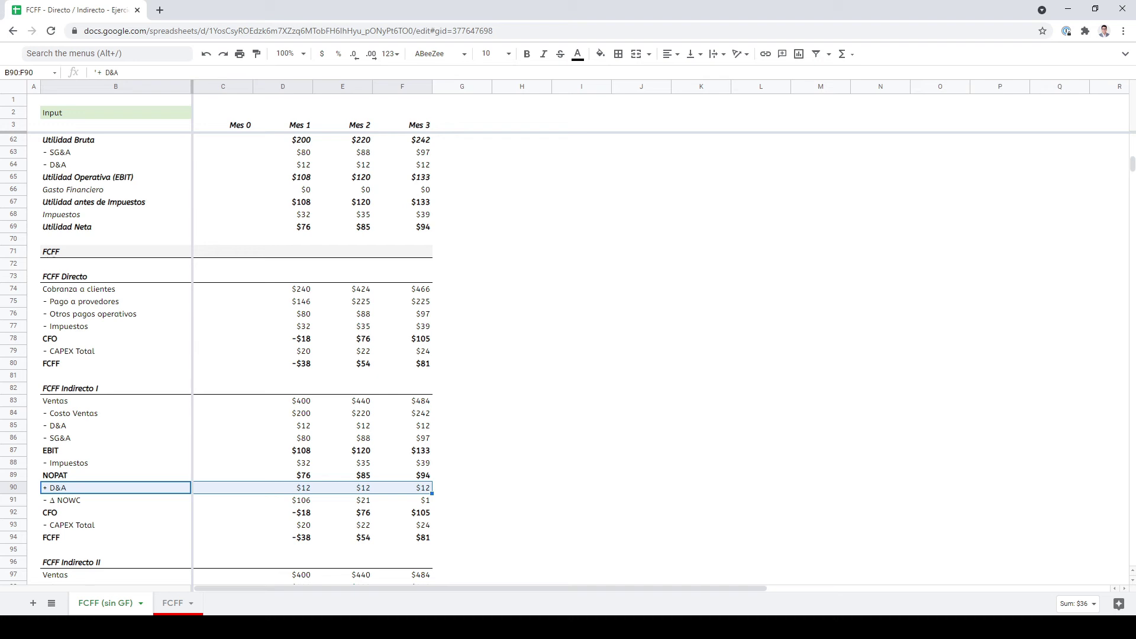
left_click(282, 488)
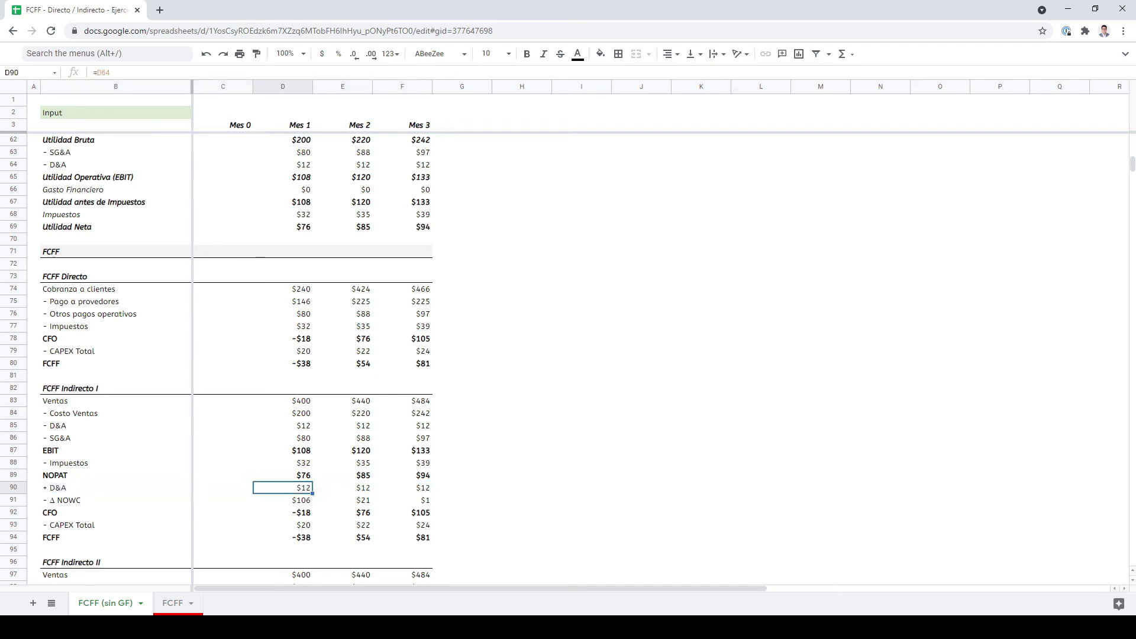
- Trace the Mes 1 Δ NOWC formula in FCFF Indirecto I to the Mes 0 and Mes 1 NOWC totals
left_click(283, 500)
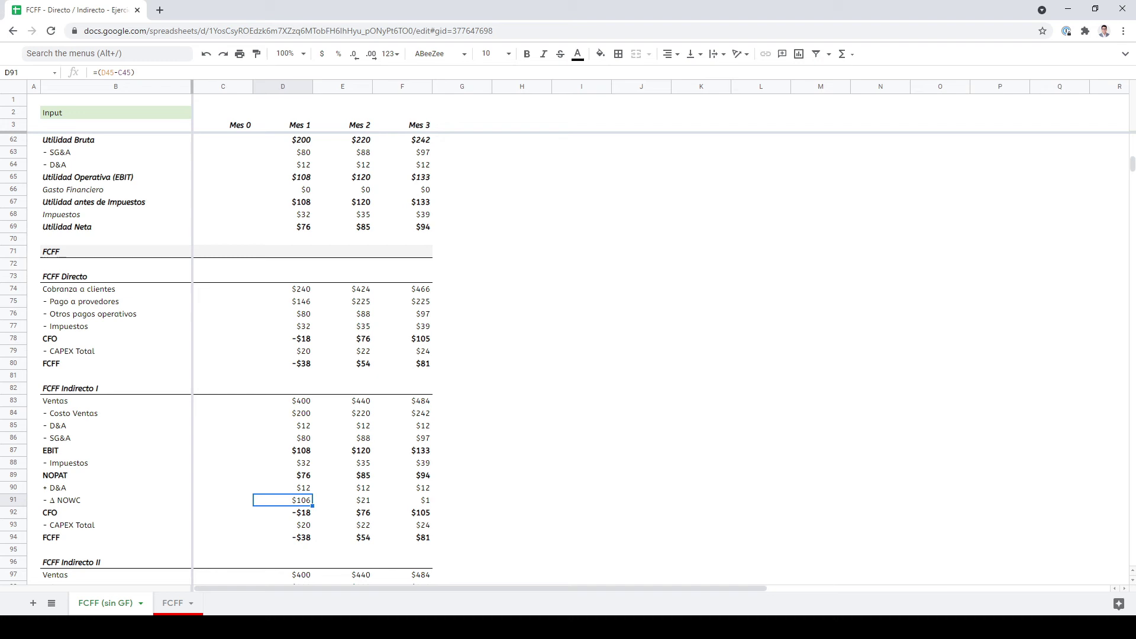
key("shift+Left")
key("shift+Left")
key("shift+Right")
key("shift+Right")
key("F2")
scroll(313, 356, "up", 6)
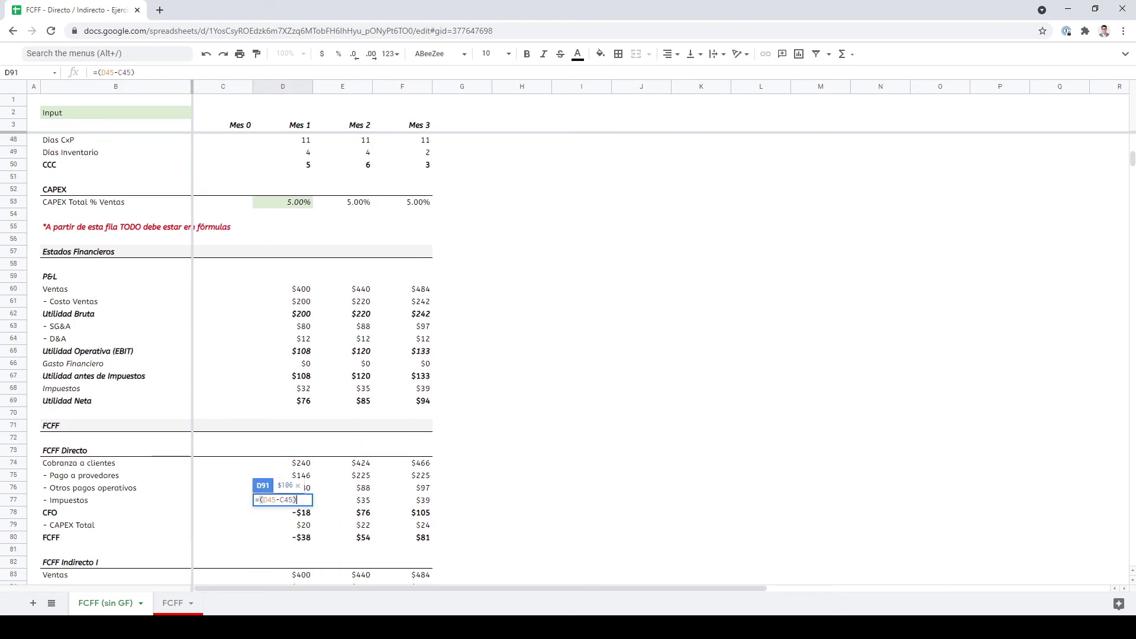
scroll(221, 361, "up", 1)
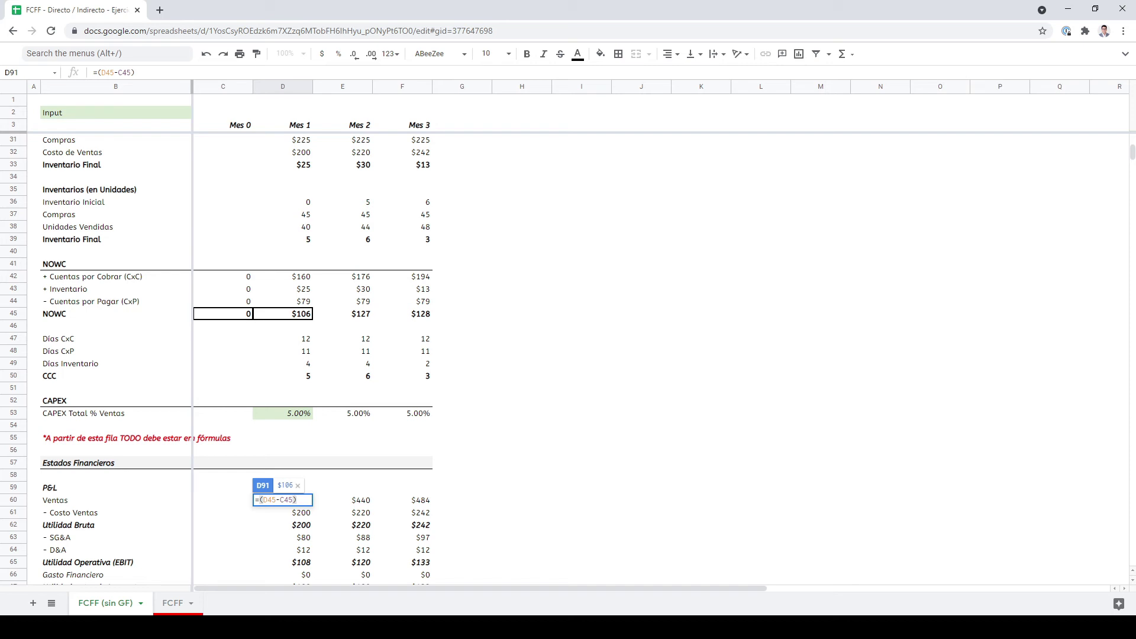
key("Return")
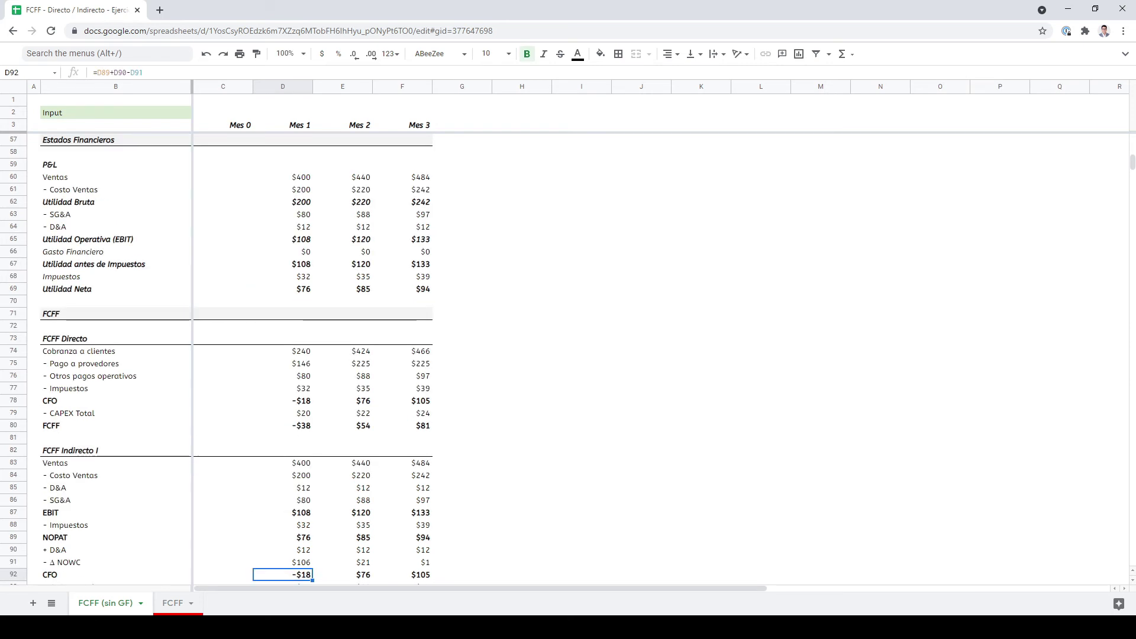
- Compare the Mes 2 and Mes 1 Δ NOWC formulas in FCFF Indirecto I and review the NOWC block they reference
scroll(414, 355, "down", 3)
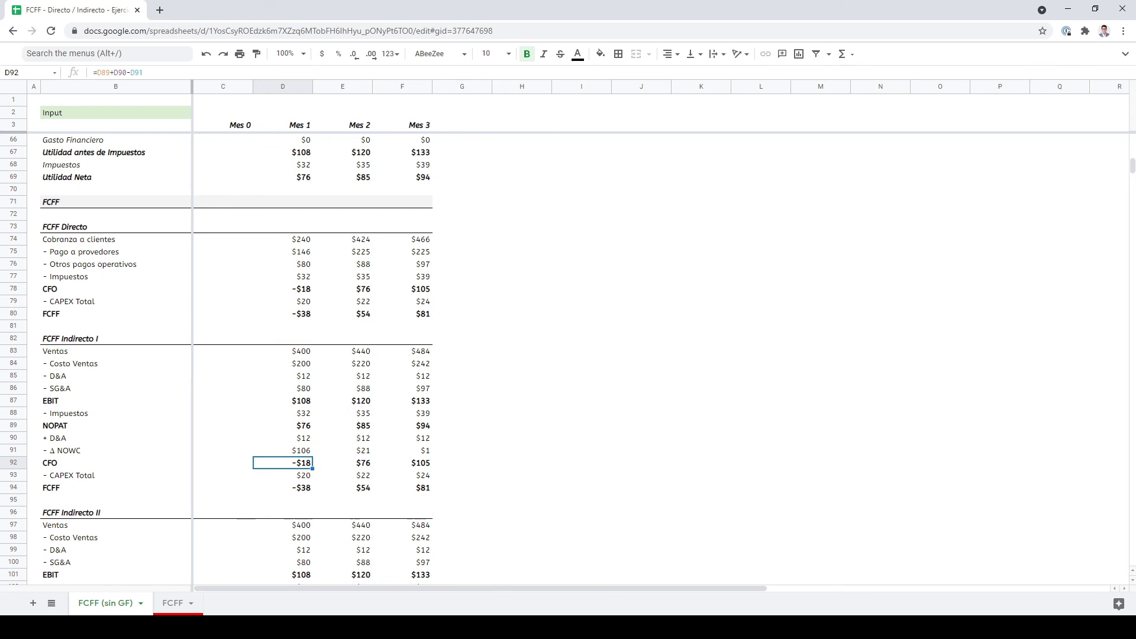
left_click(343, 450)
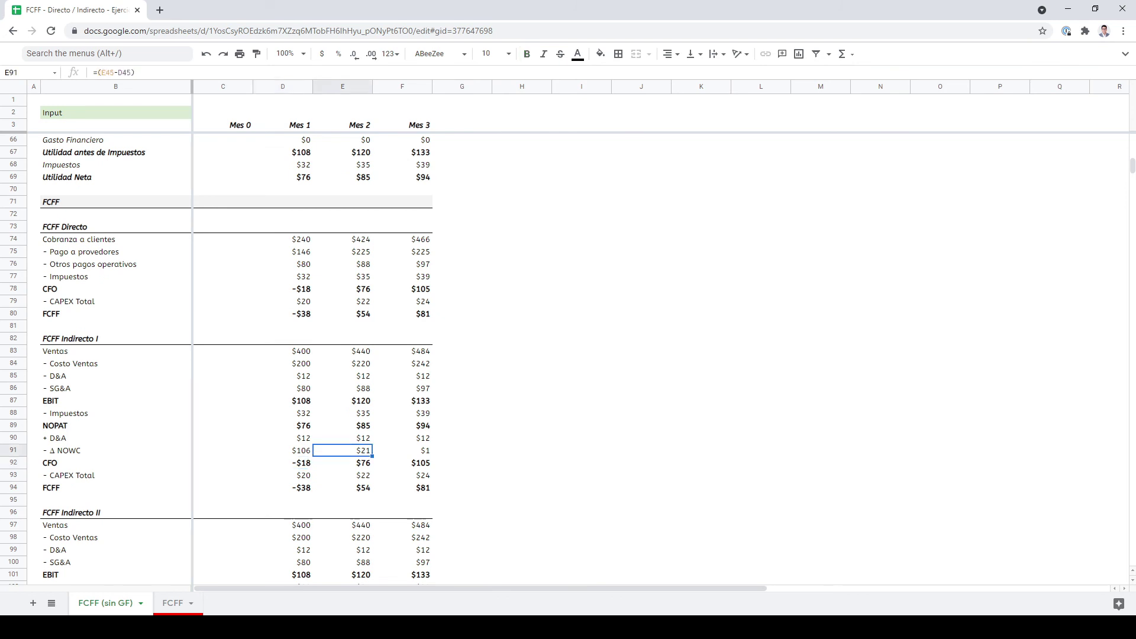
left_click(283, 450)
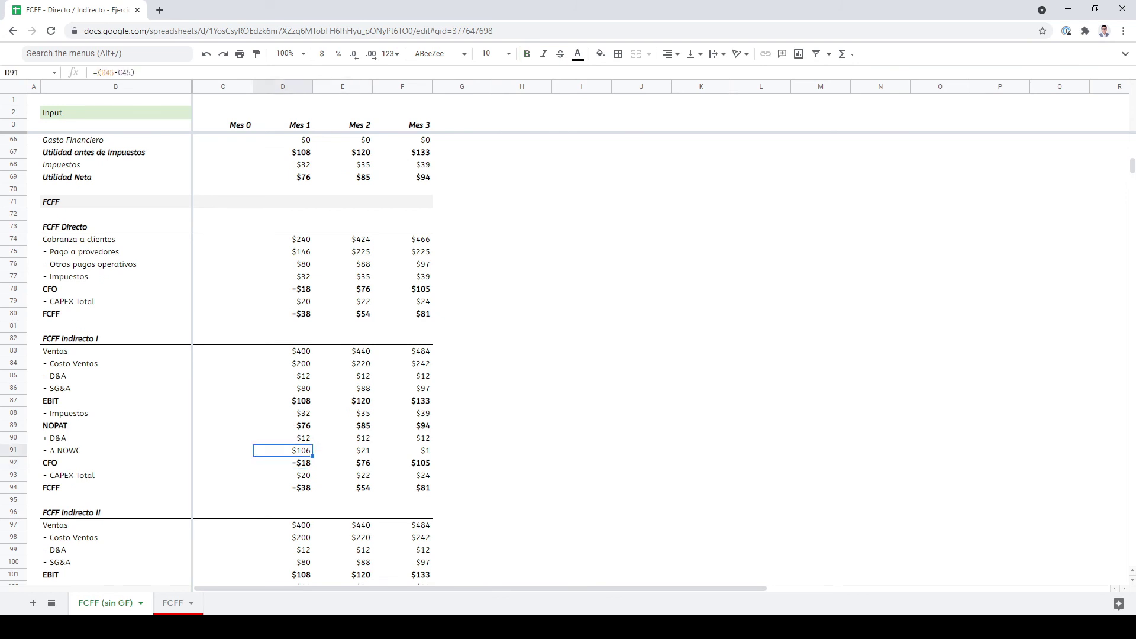
scroll(314, 355, "up", 8)
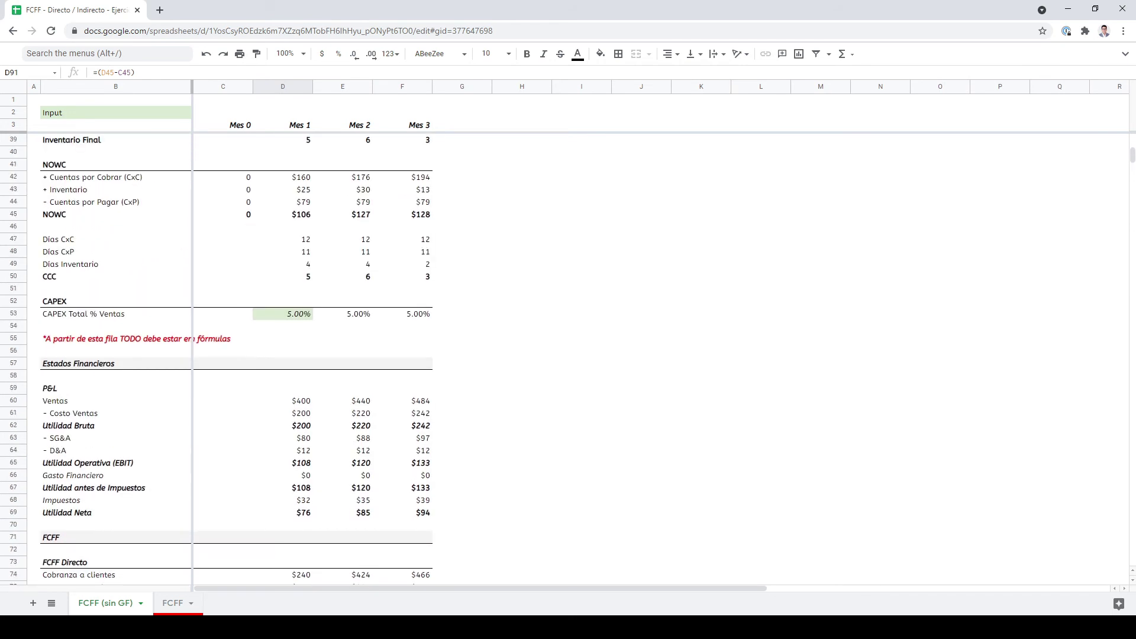
- Review the NOWC totals for Mes 0, Mes 1 and Mes 2 and the formulas behind them
scroll(313, 355, "up", 7)
left_click(283, 513)
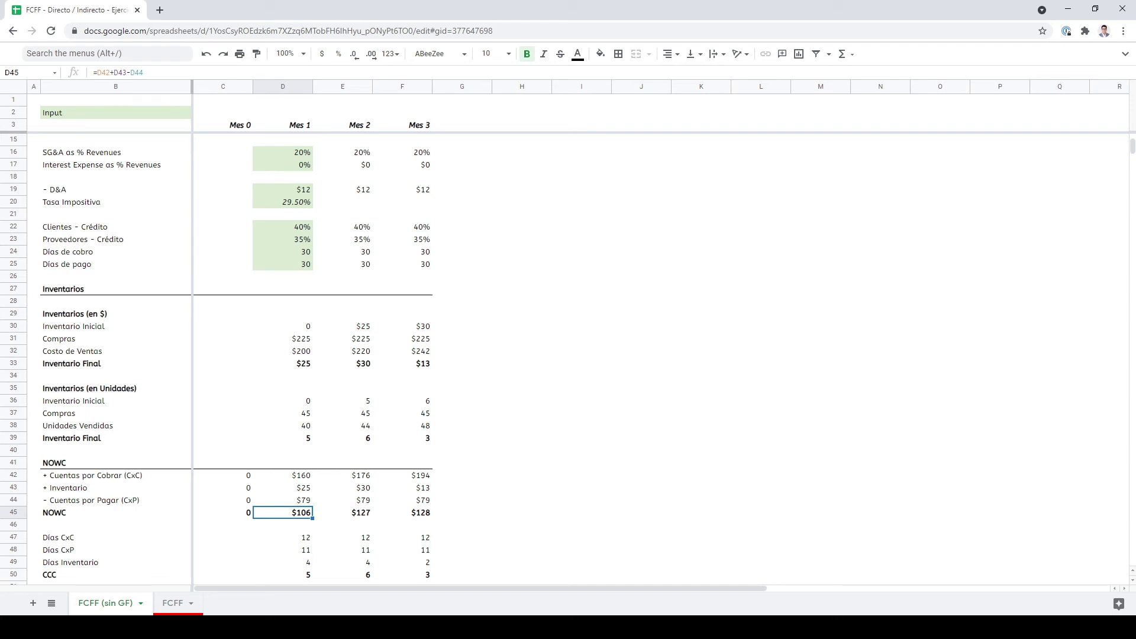
left_click(223, 512)
left_click(283, 512)
left_click(223, 513)
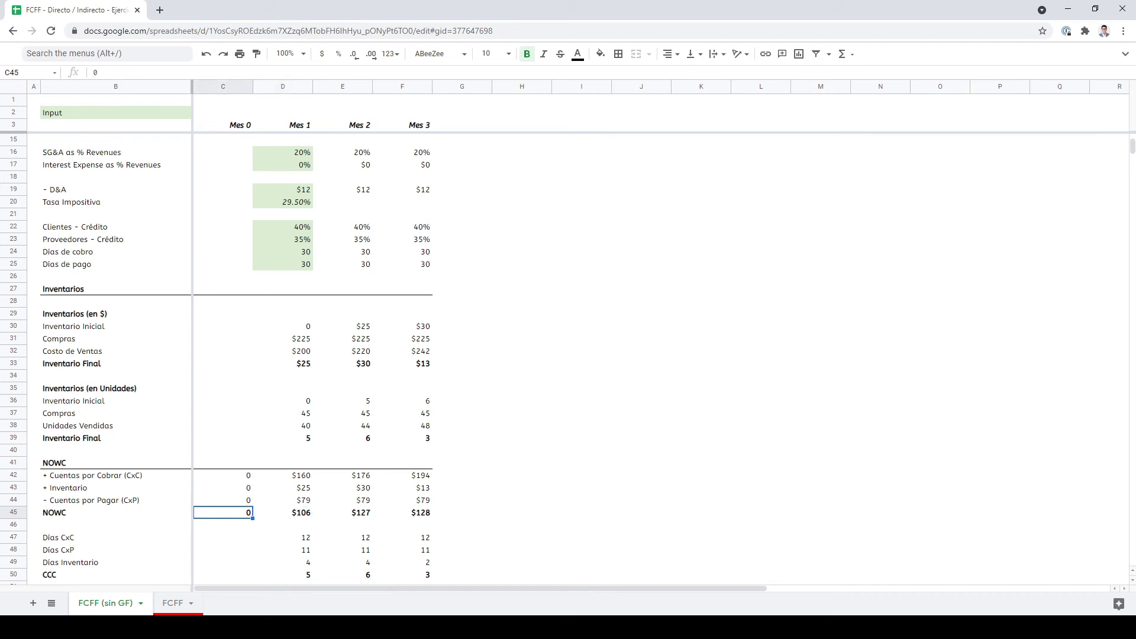
left_click(283, 512)
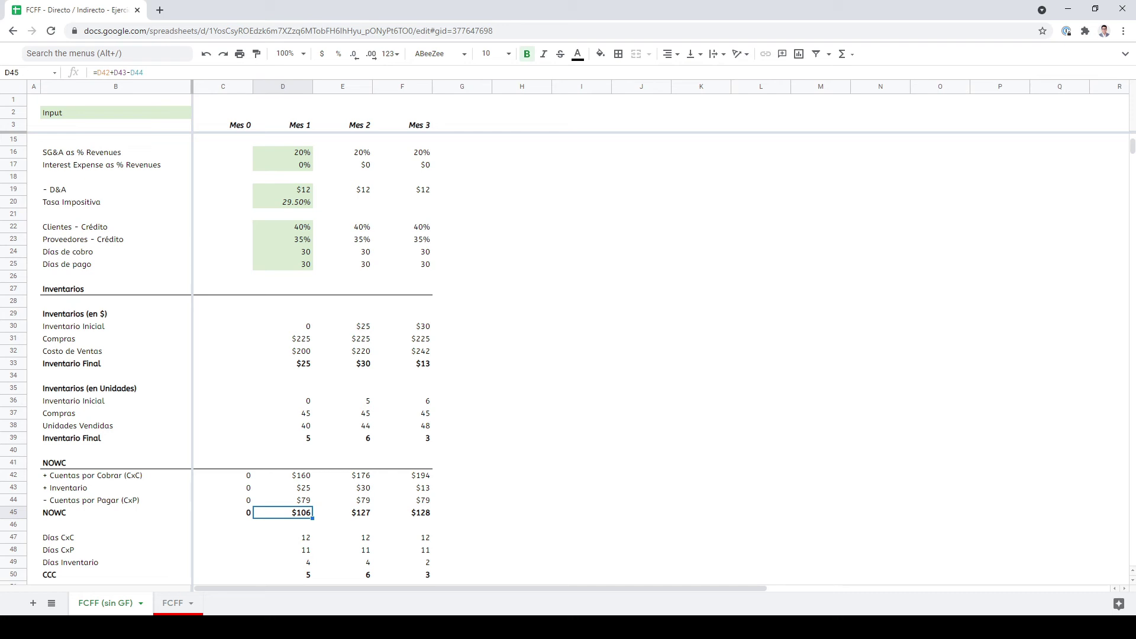
left_click(342, 512)
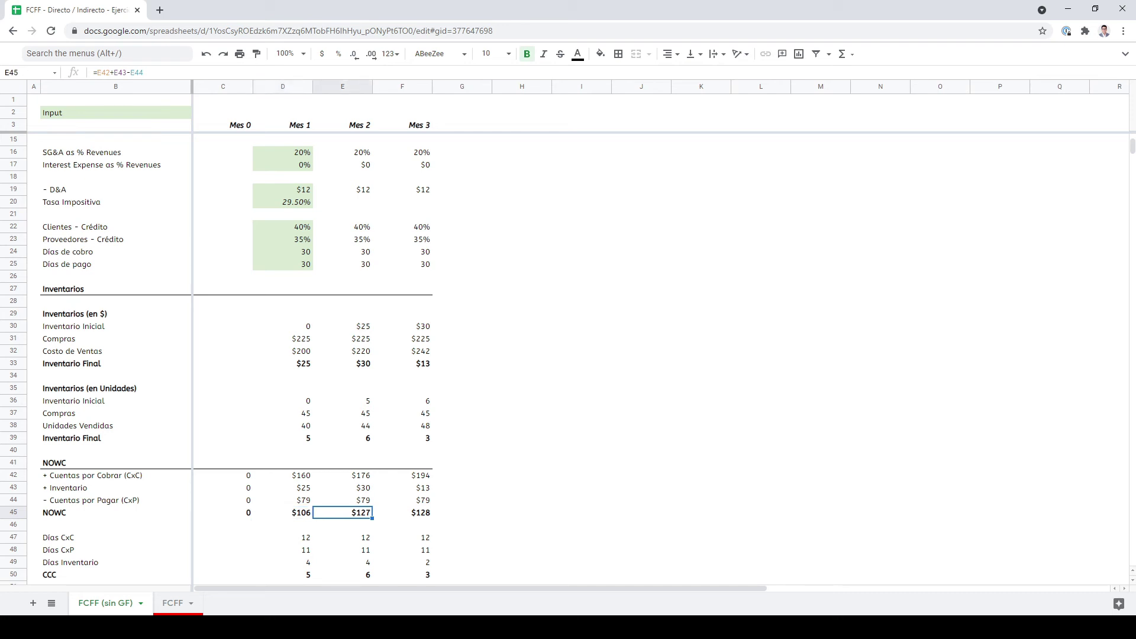
- Select the Mes 1 and Mes 2 Δ NOWC cells in FCFF Indirecto I and compare their sum with the Mes 2 NOWC total
scroll(342, 355, "down", 5)
scroll(342, 355, "down", 5)
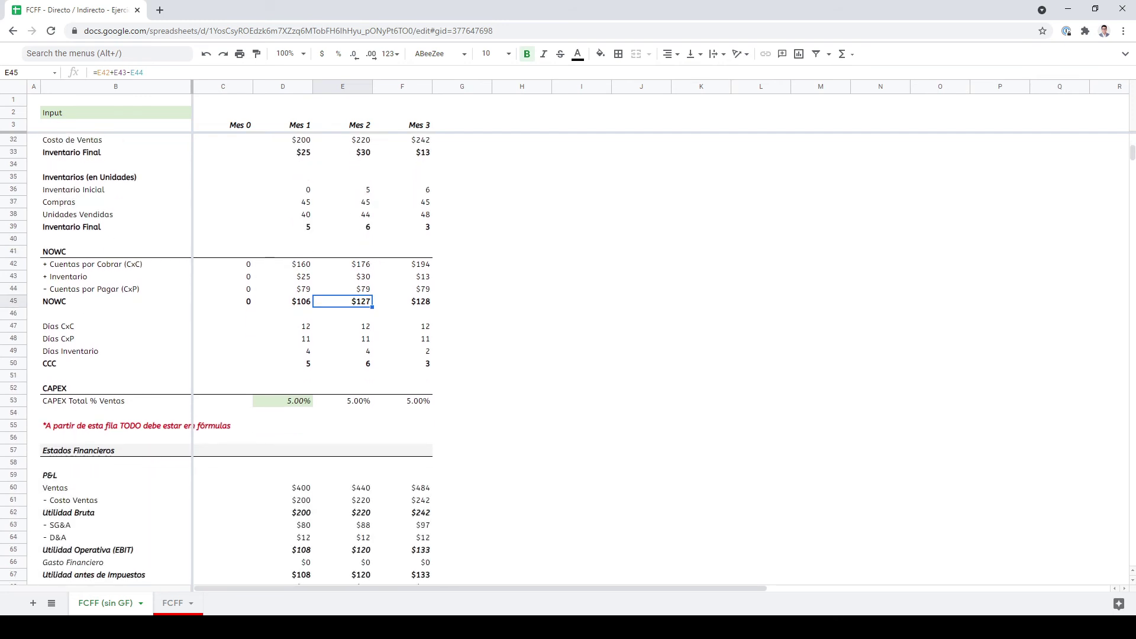
scroll(220, 358, "down", 5)
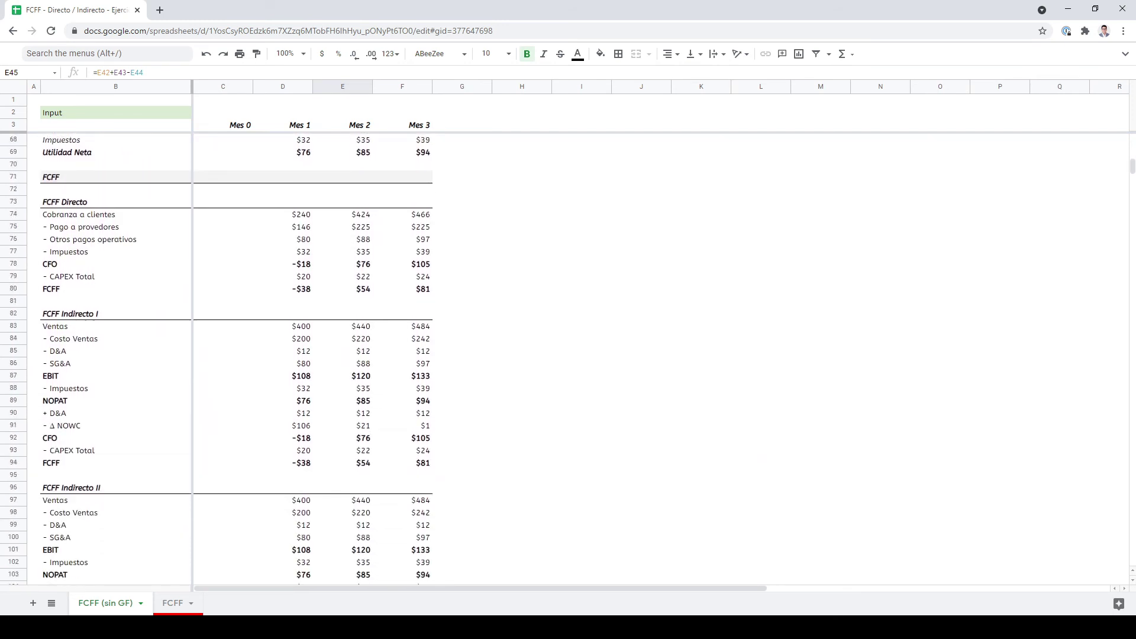
scroll(220, 357, "up", 6)
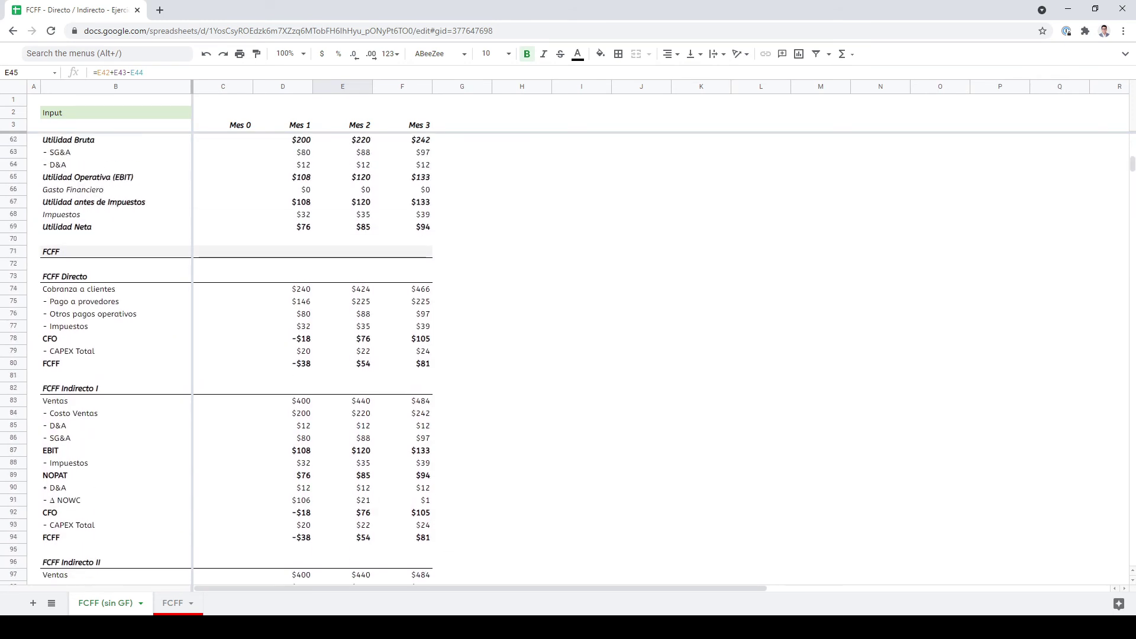
scroll(237, 357, "down", 1)
left_click(282, 500)
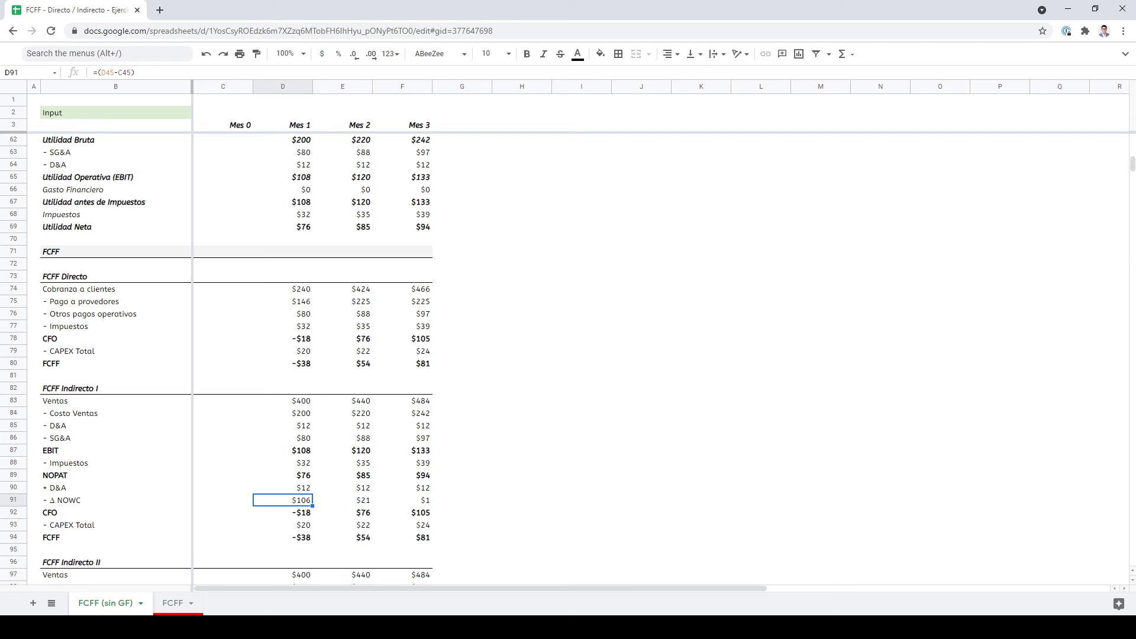
key("shift+Right")
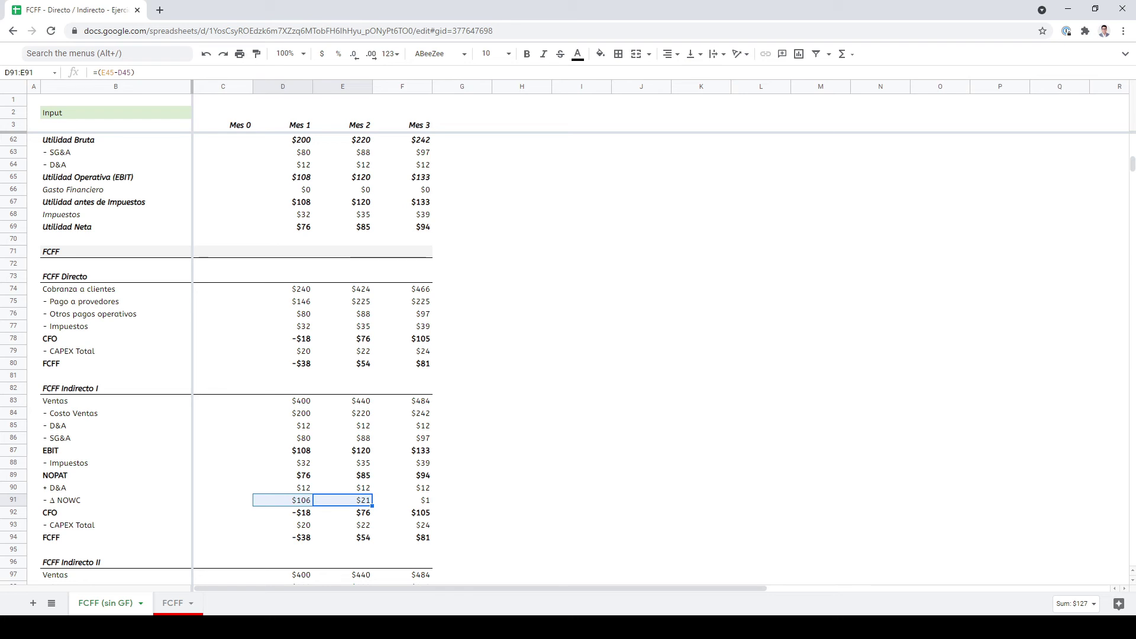
scroll(314, 355, "up", 5)
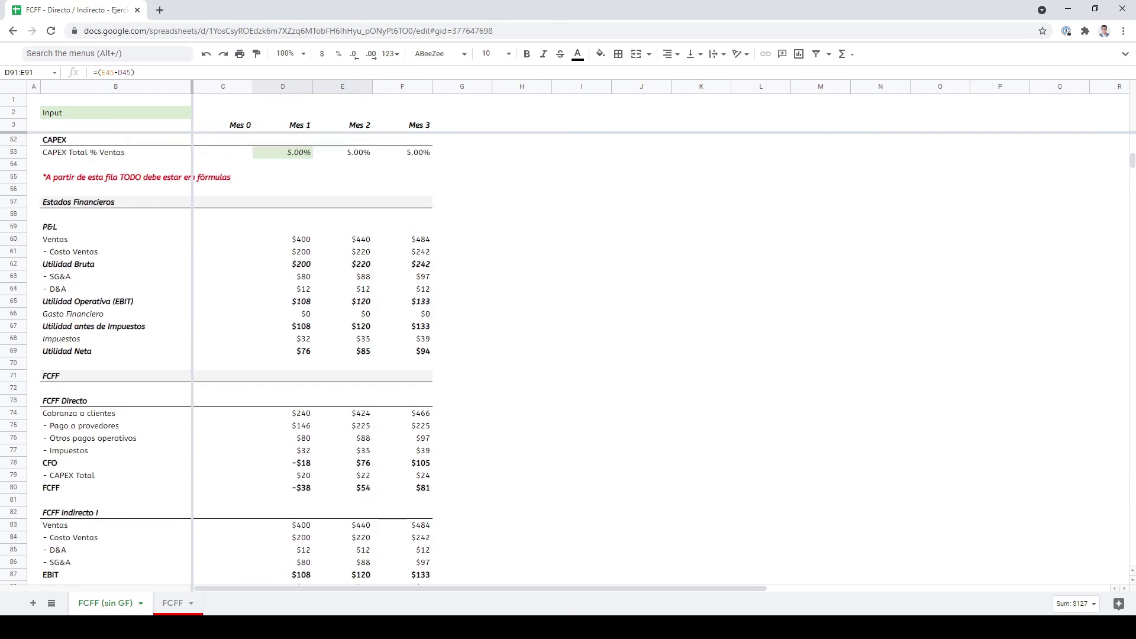
scroll(314, 355, "up", 5)
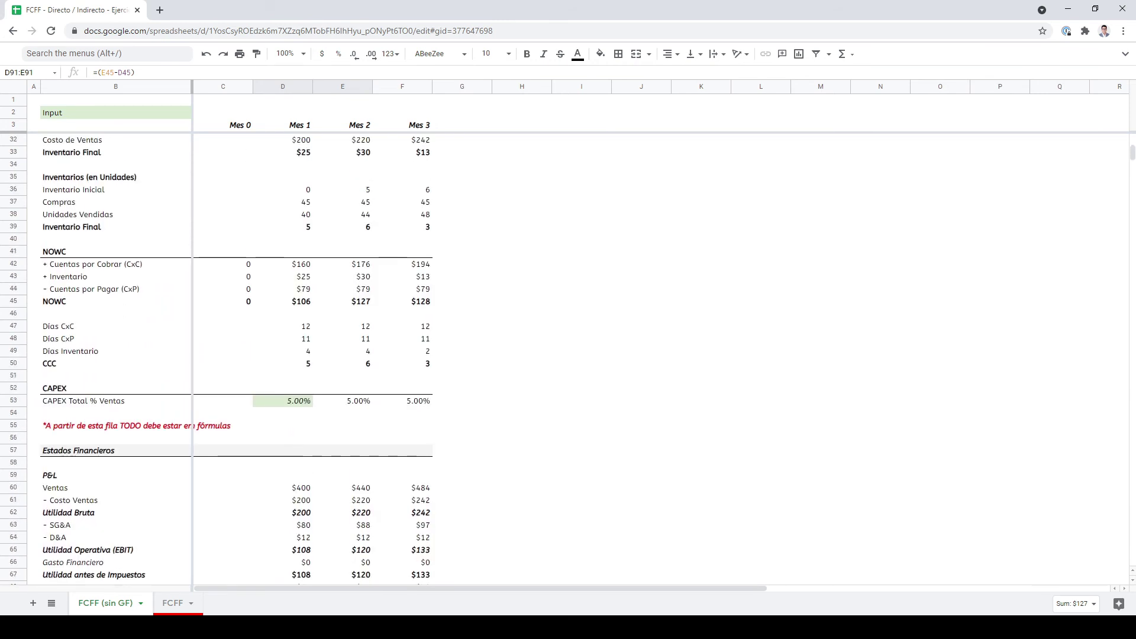
left_click(343, 302)
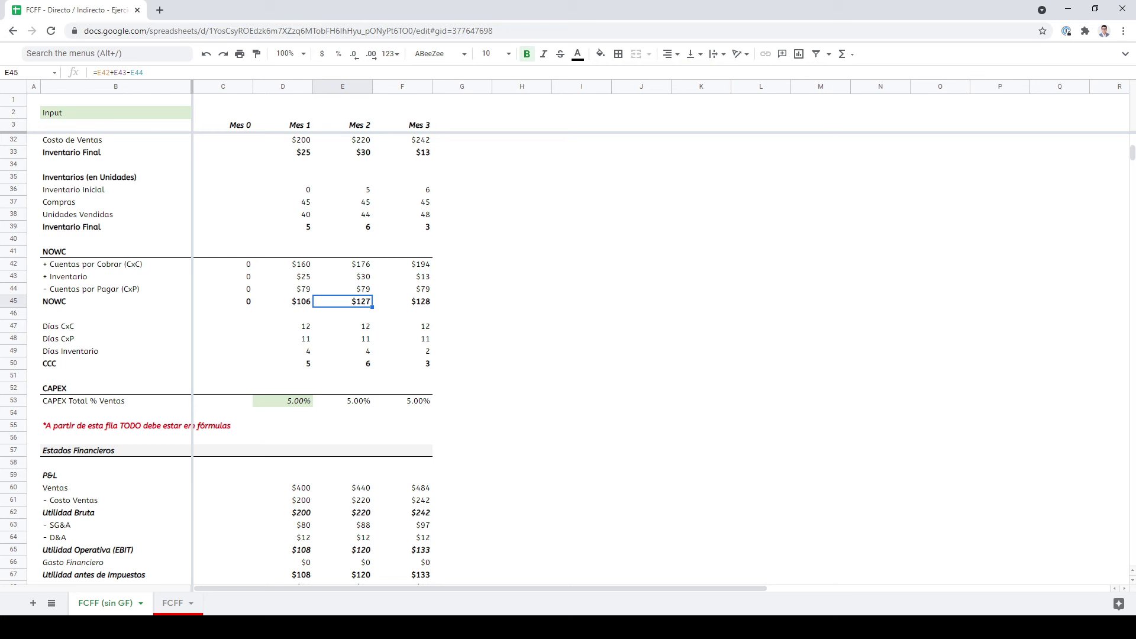
- Check the Mes 2 and Mes 3 Δ NOWC formulas in FCFF Indirecto I and select the values from Mes 1 through Mes 3
scroll(314, 355, "down", 13)
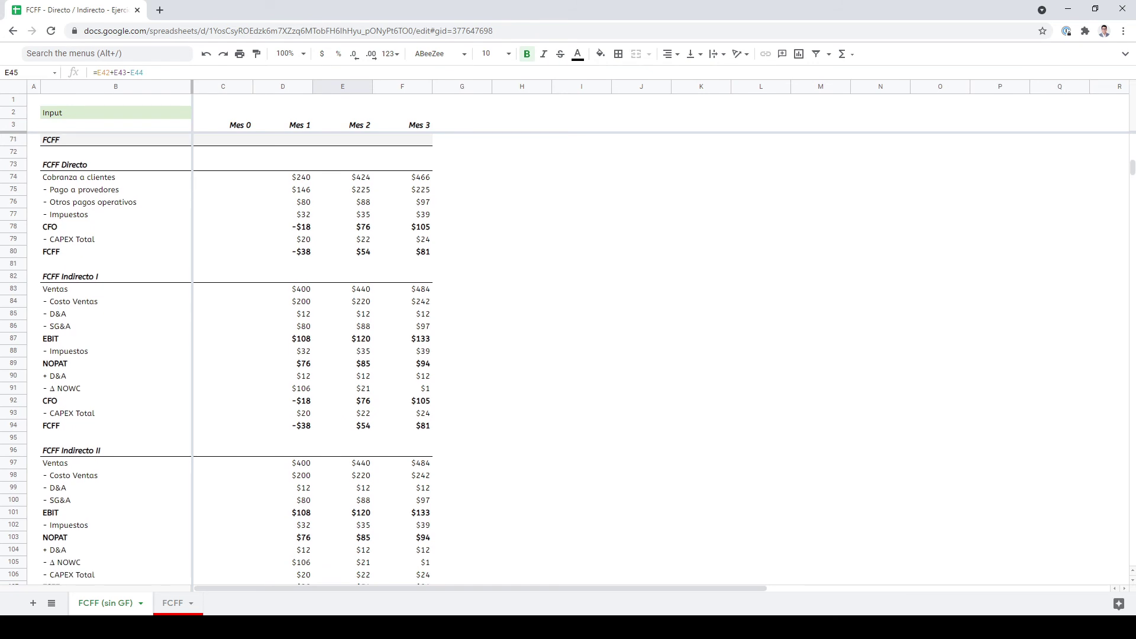
left_click(342, 388)
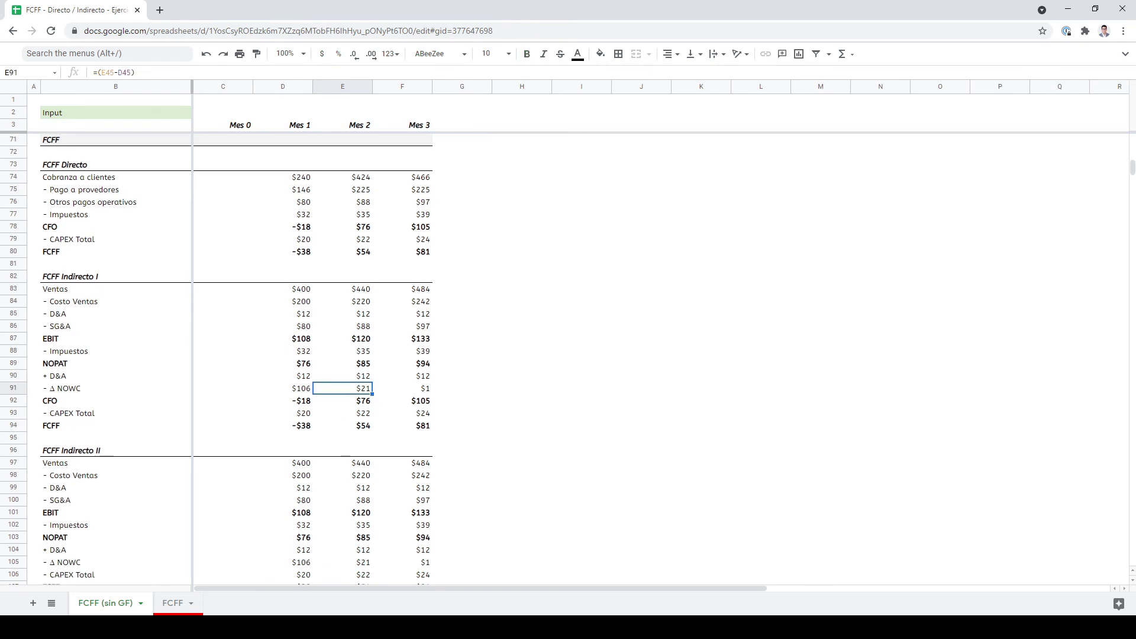
left_click(402, 388)
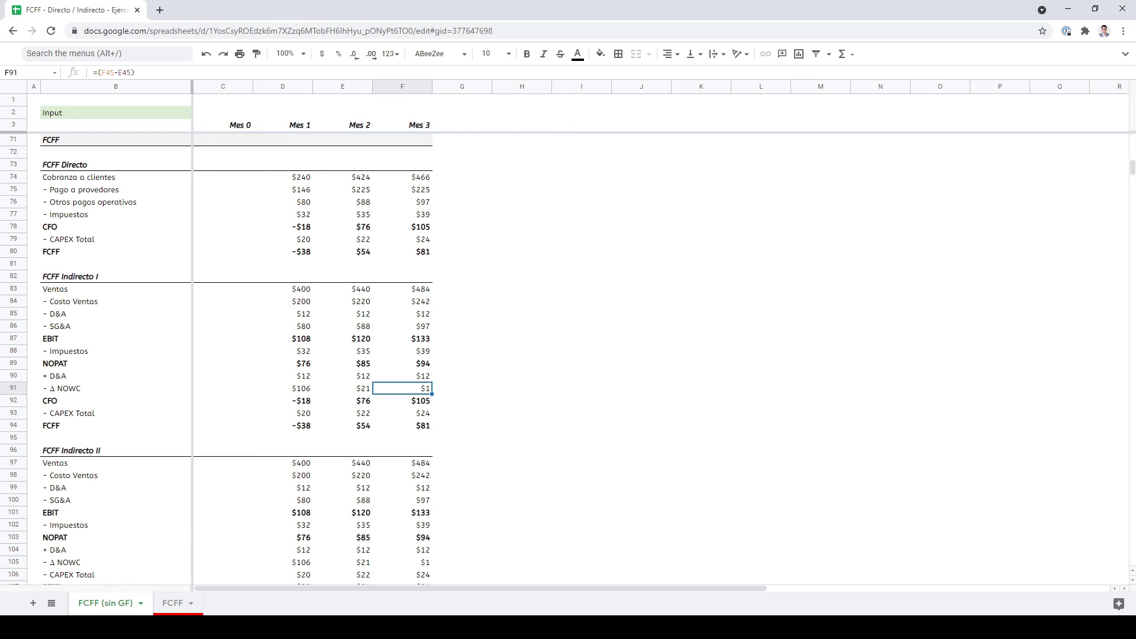
key("shift+Left")
key("shift+Left")
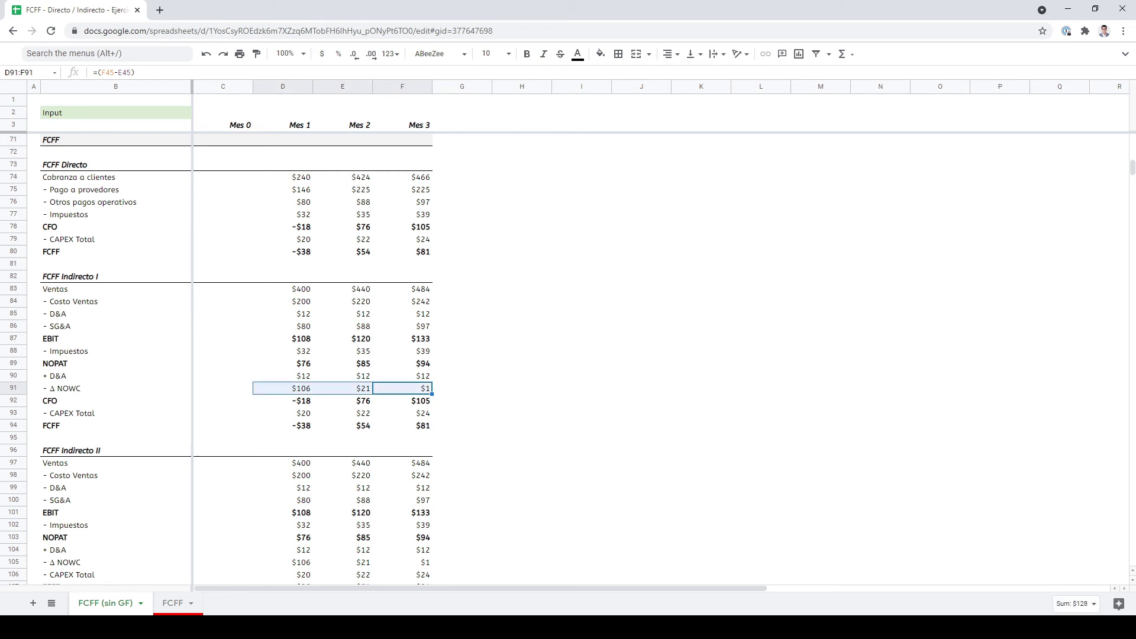
- Compare the CFO row of FCFF Indirecto I with the CFO row of FCFF Directo through Mes 3
key("Down")
key("shift+Left")
key("shift+Left")
key("shift+Left")
key("shift+Left")
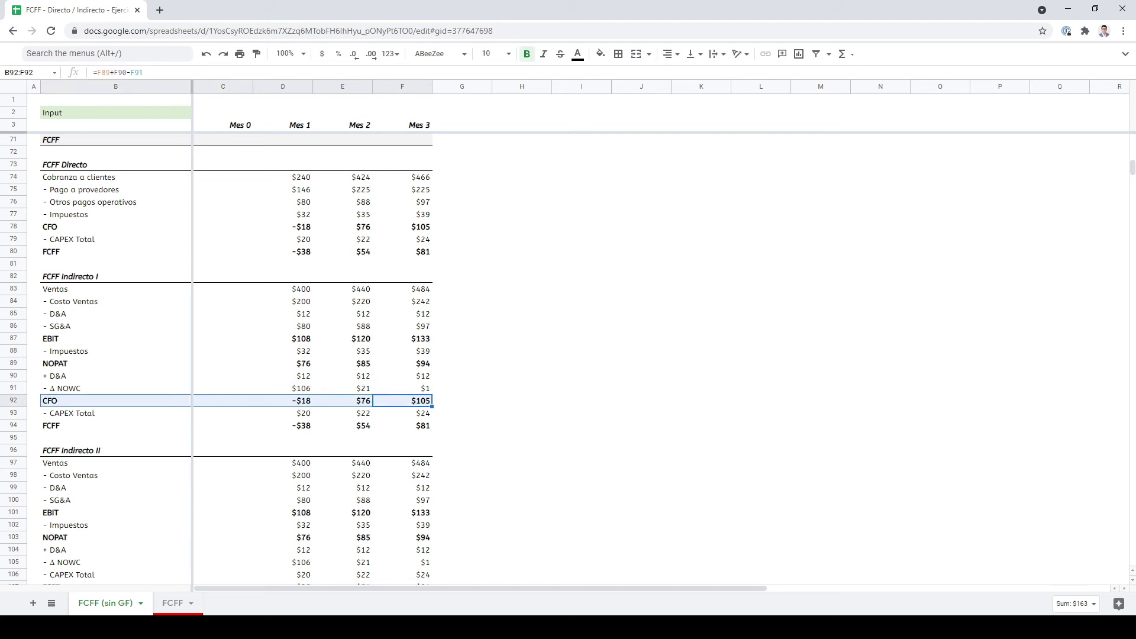
left_click(402, 227)
key("shift+Left")
key("shift+Left")
key("shift+Left")
key("shift+Left")
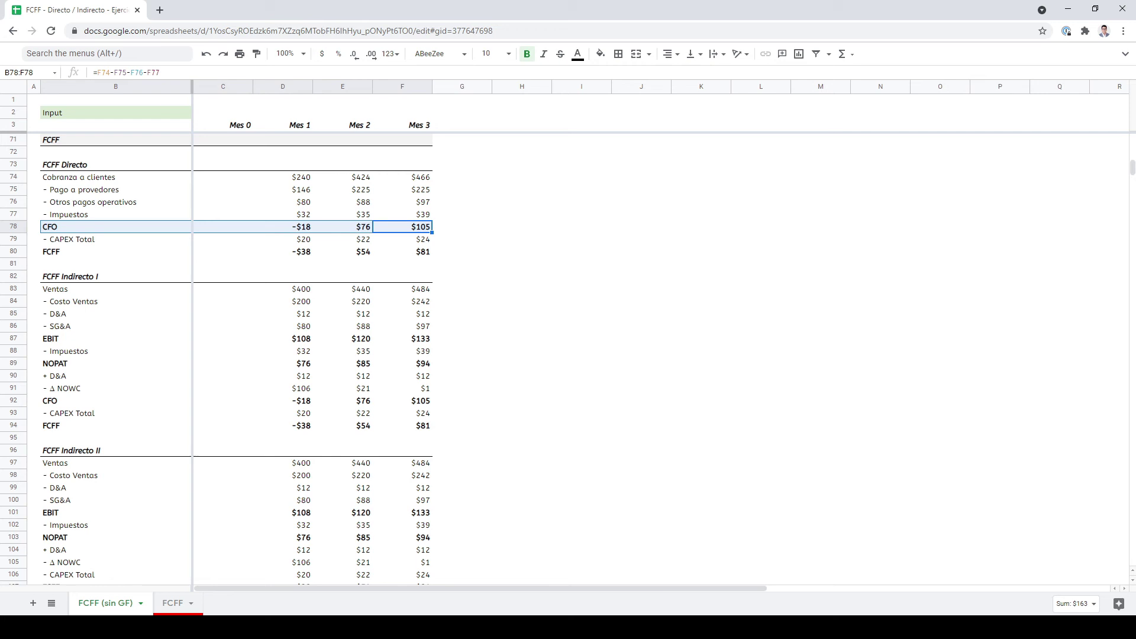
left_click(402, 401)
key("shift+Left")
key("shift+Left")
key("shift+Left")
key("shift+Left")
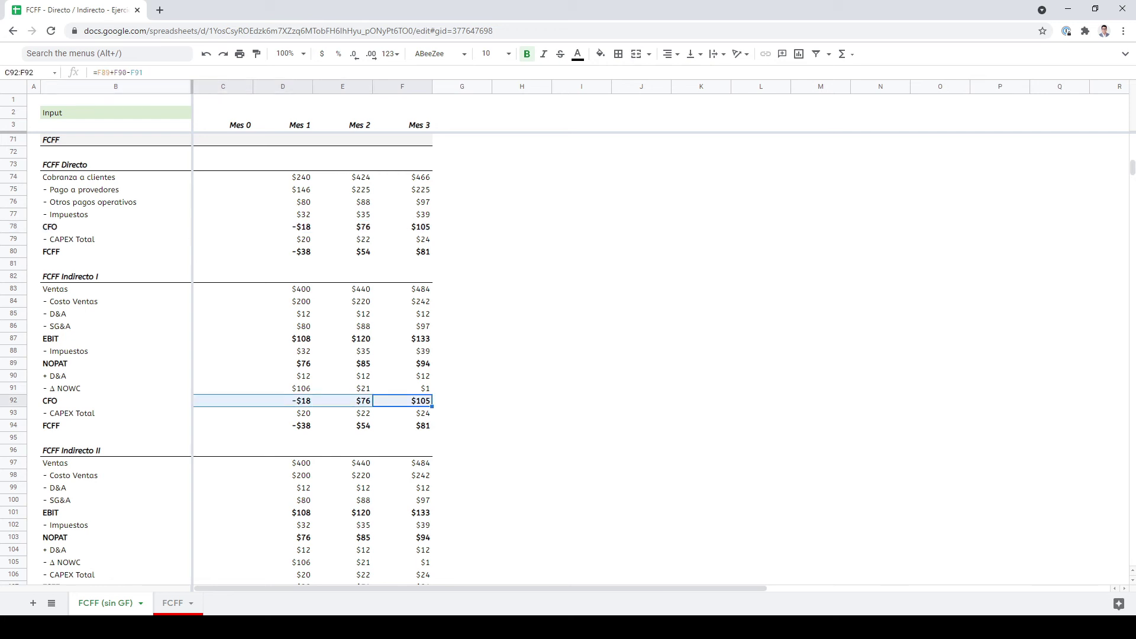
- Select the Δ NOWC row of FCFF Indirecto I from its label through Mes 3
key("Up")
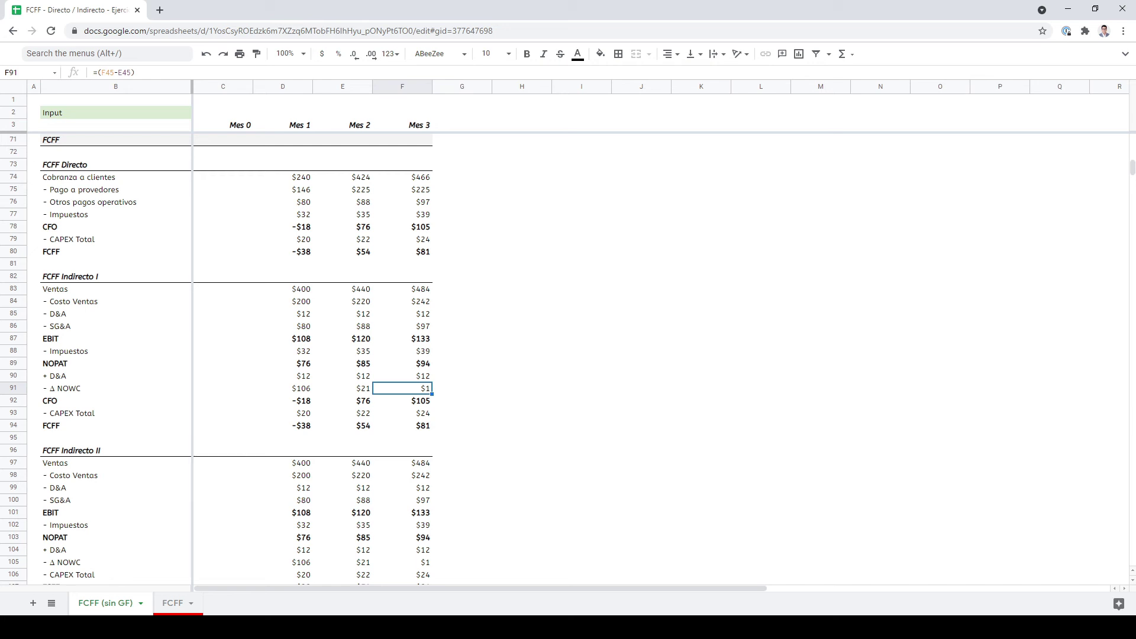
key("shift+Left")
key("shift+Left")
key("shift+Left")
key("shift+Left")
key("shift+Left")
key("shift+Right")
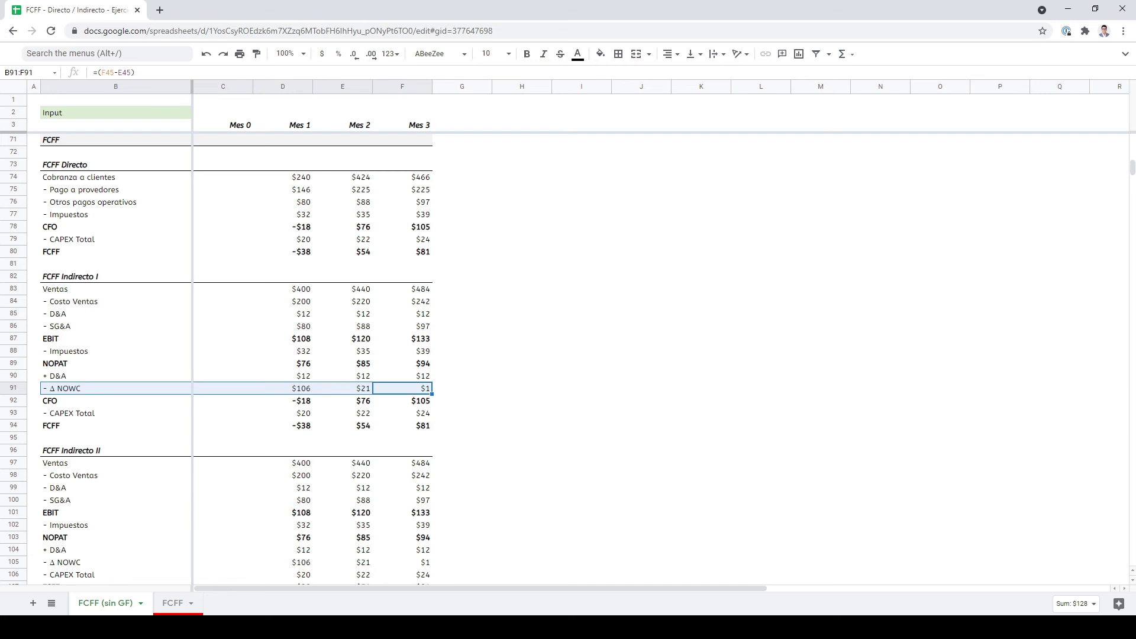
- Compare Mes 1 Ventas in FCFF Indirecto I with Cobranza a clientes in FCFF Directo, and check the Mes 1 Cuentas por Cobrar formula
left_click(283, 289)
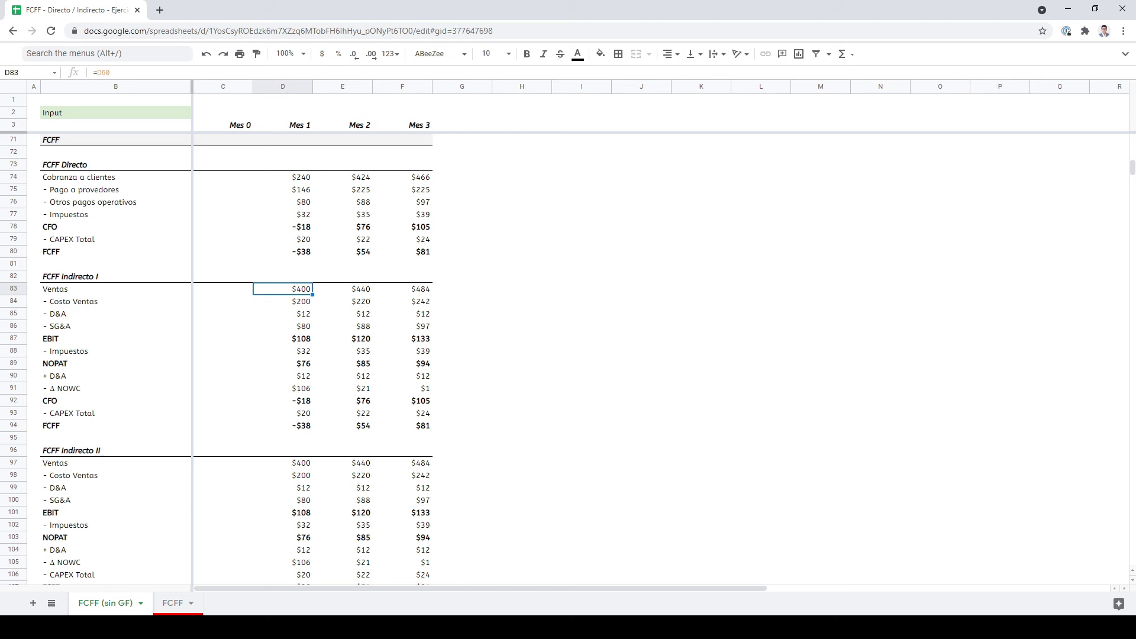
left_click(283, 177, "ctrl")
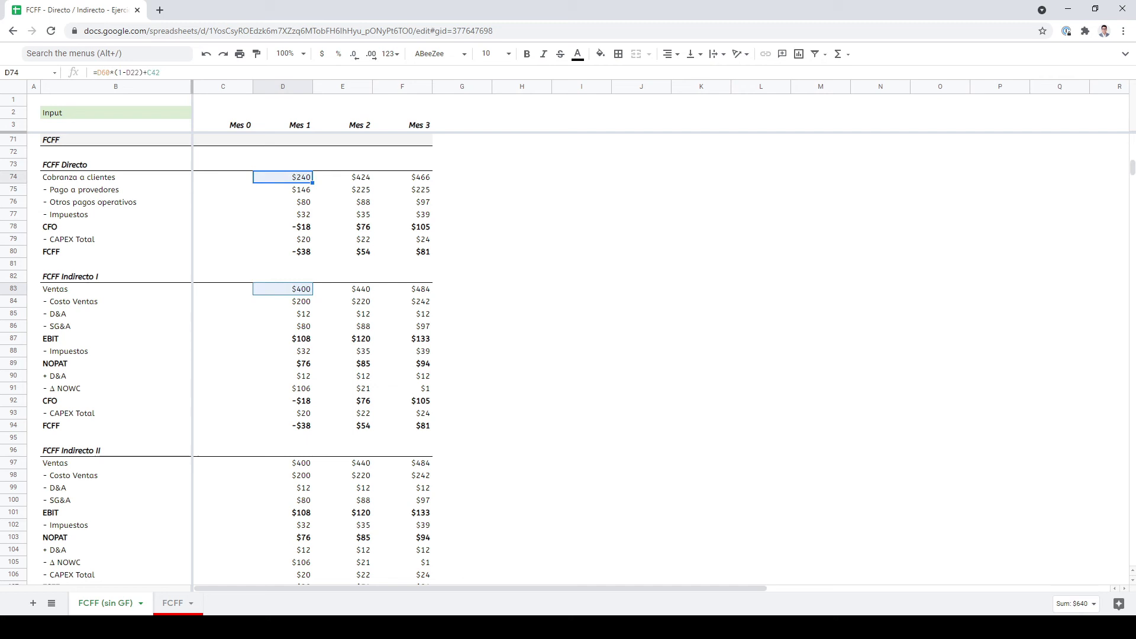
scroll(355, 355, "up", 10)
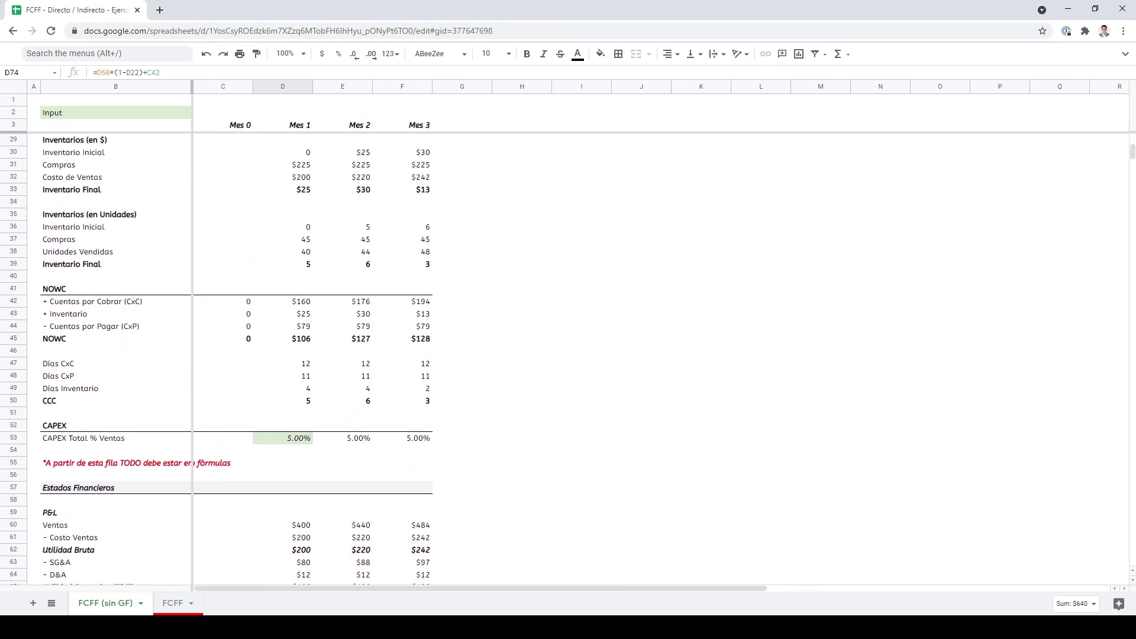
left_click(283, 301)
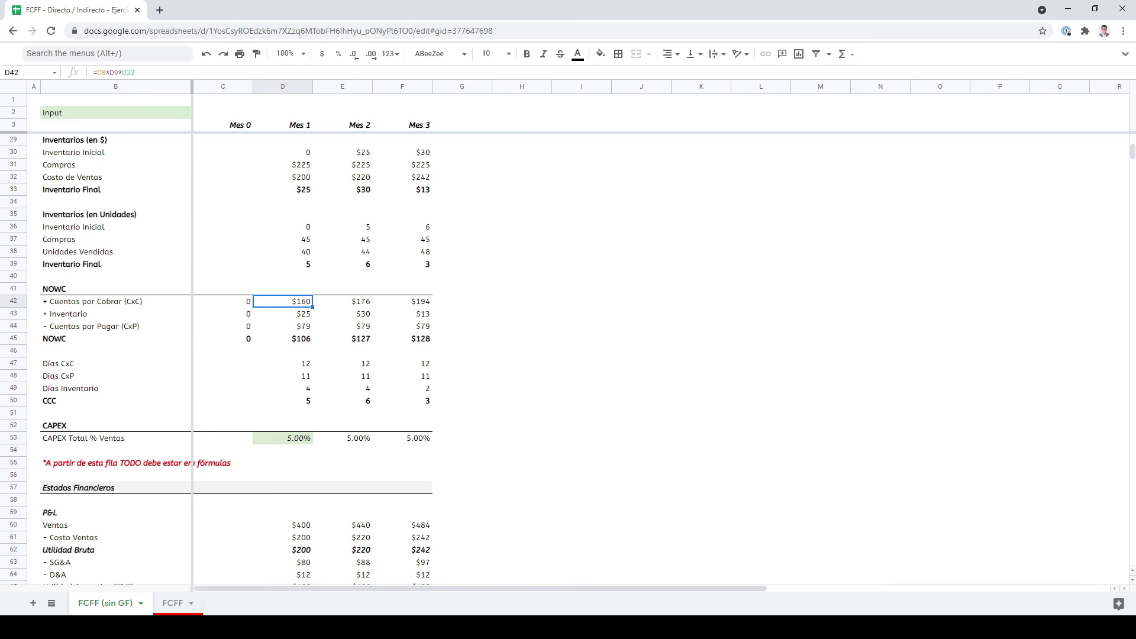
- Return to FCFF Indirecto I and highlight its Δ NOWC adjustment across all months
scroll(356, 355, "down", 8)
scroll(355, 355, "down", 2)
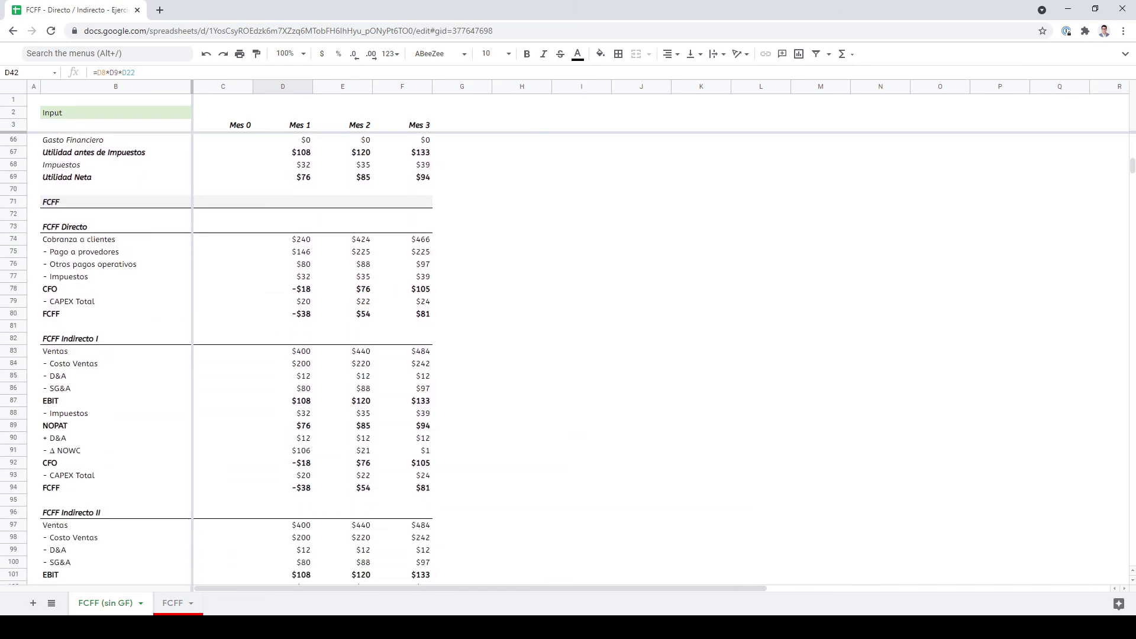
left_click(116, 450)
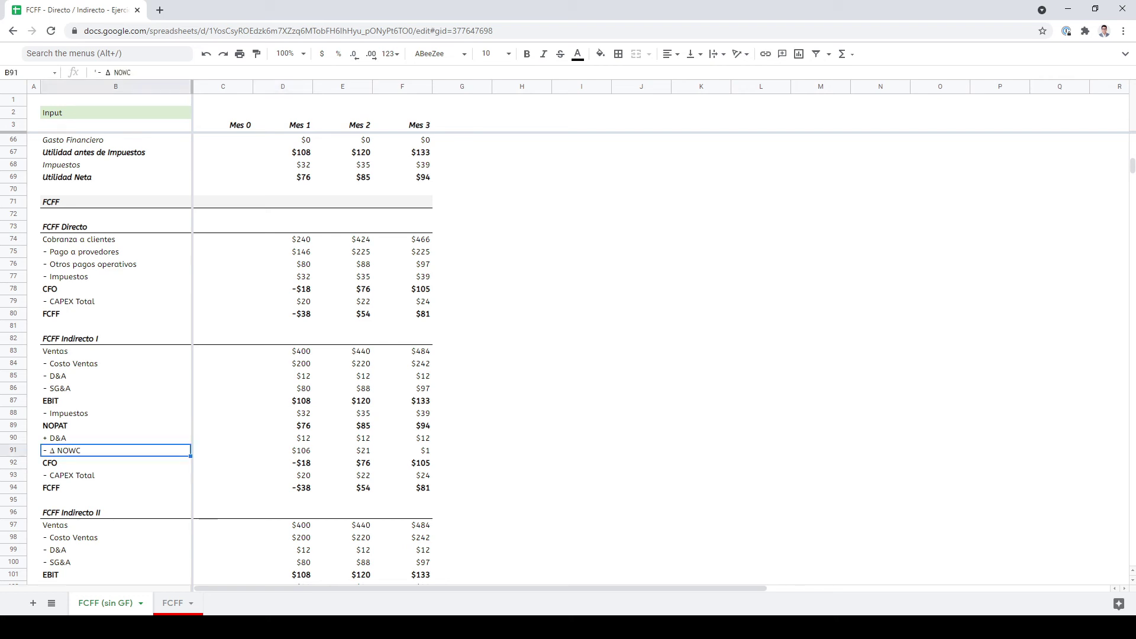
key("shift+Right")
key("shift+Right")
key("shift+Right")
key("shift+Right")
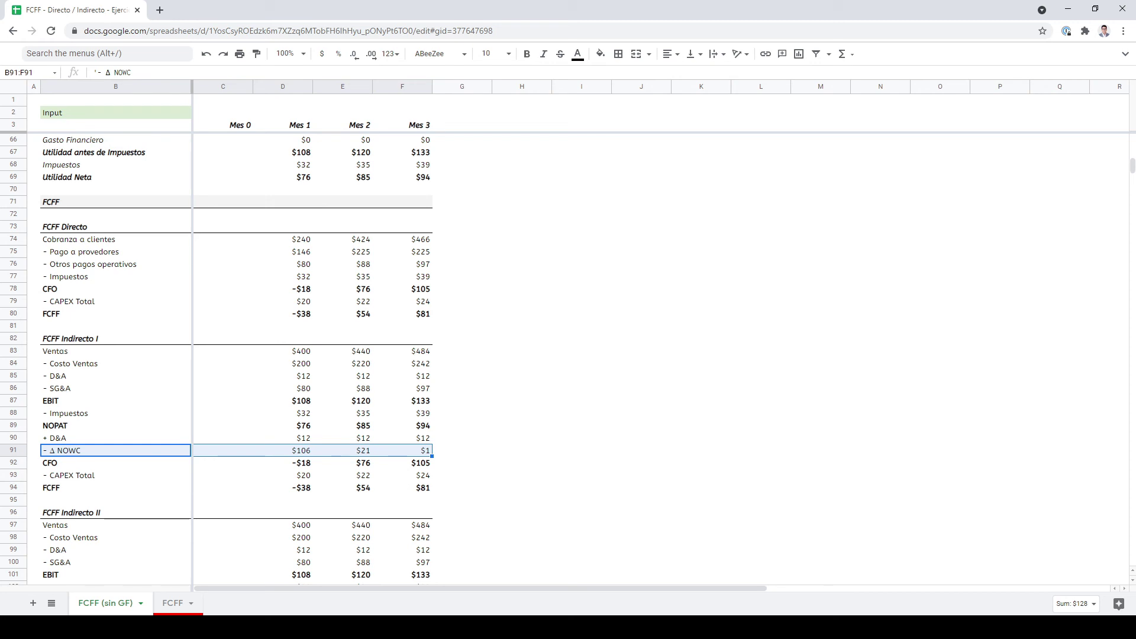
- Highlight the CFO row of FCFF Indirecto I and the matching CFO row of FCFF Directo to compare both methods
left_click(116, 462)
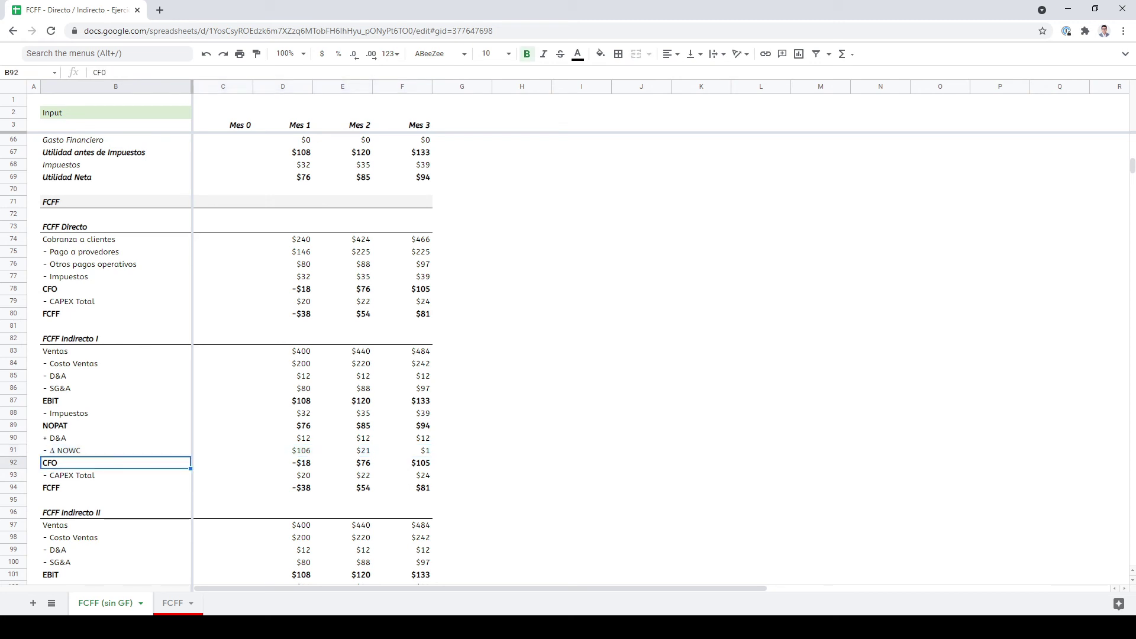
key("shift+Right")
key("shift+Right")
key("shift+Right")
key("shift+Right")
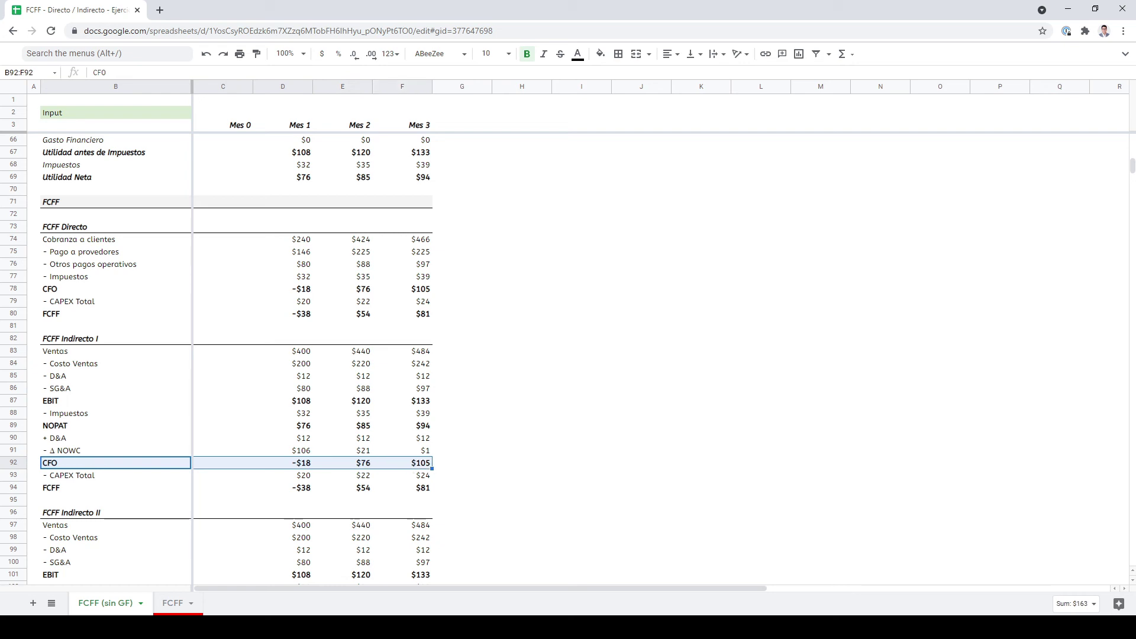
left_click(115, 289)
key("shift+Right")
key("shift+Right")
key("shift+Right")
key("shift+Right")
key("shift+Right")
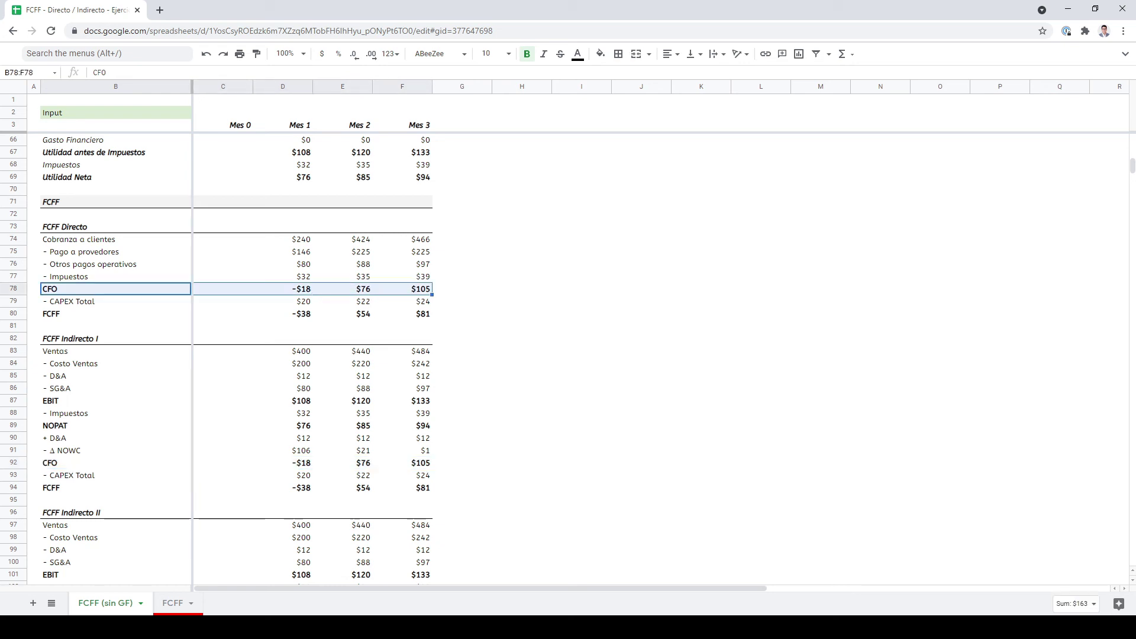
- Compare the CAPEX Total row of FCFF Directo with the CAPEX Total row of FCFF Indirecto I through Mes 3
key("Down")
key("shift+Right")
key("shift+Right")
key("shift+Right")
key("shift+Right")
key("Down")
key("Down")
key("Down")
key("Down")
key("Down")
key("Down")
key("Down")
key("Down")
key("Down")
key("Down")
key("Down")
key("Down")
key("Down")
key("Down")
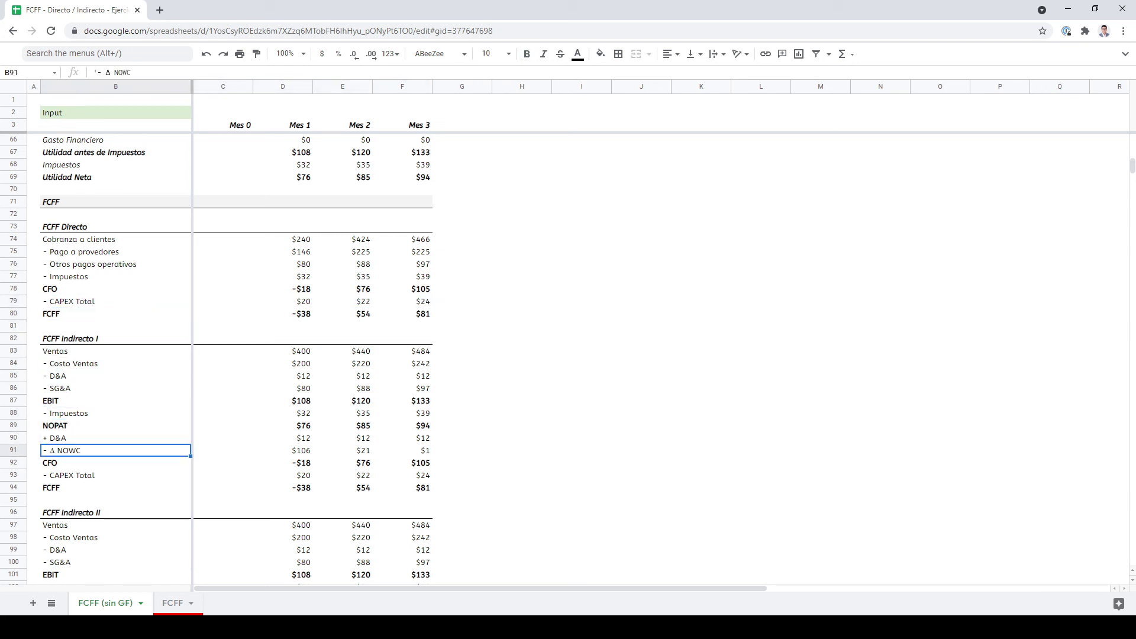
key("shift+Right")
key("shift+Right")
key("shift+Right")
key("shift+Right")
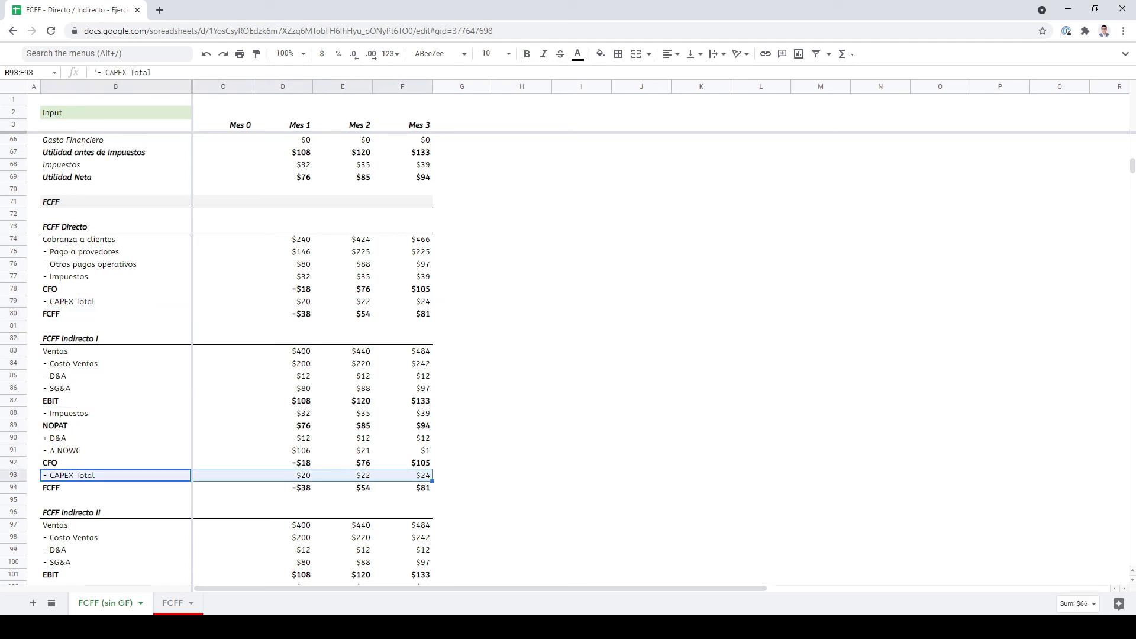
- Select the final FCFF row of FCFF Indirecto I from its label through Mes 3
key("Down")
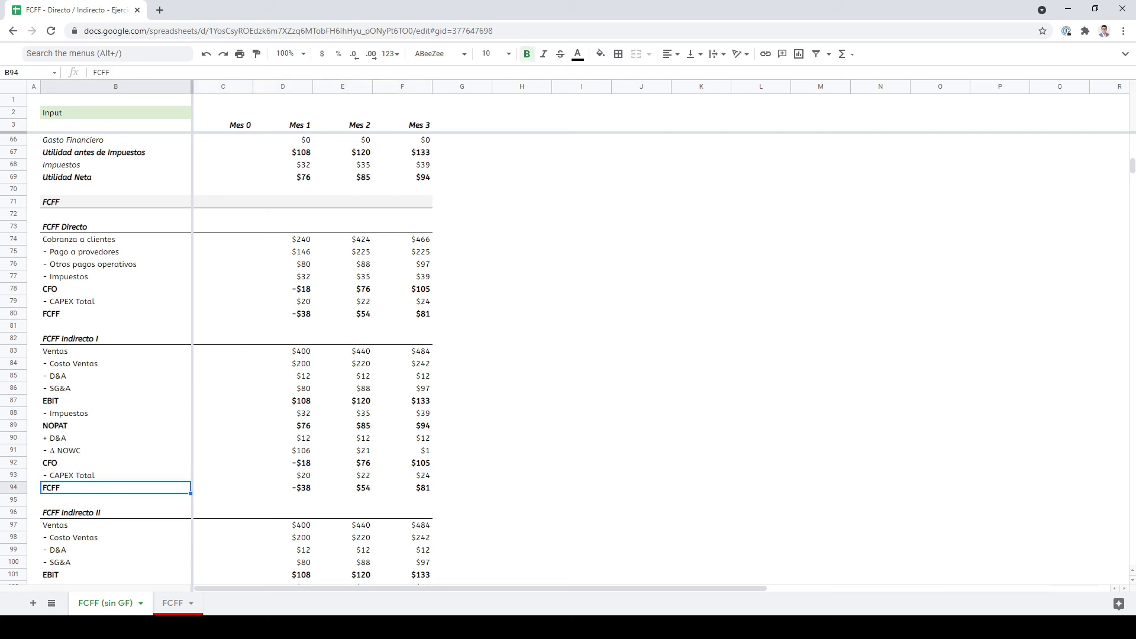
key("shift+Right")
key("shift+Right")
key("shift+Right")
key("shift+Right")
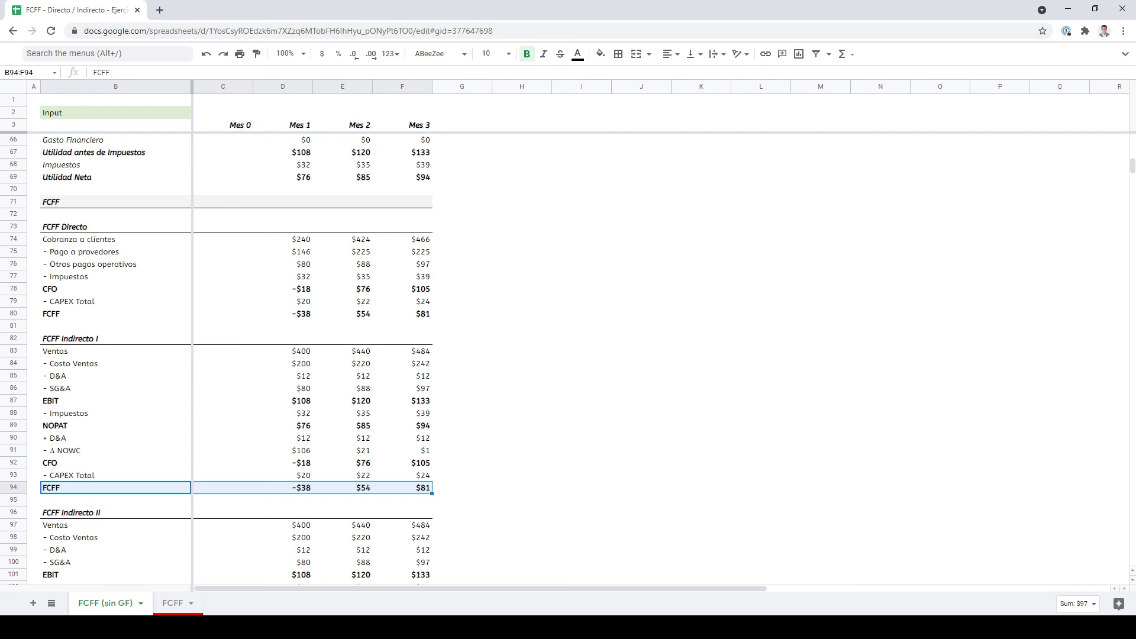
- Examine the line items of FCFF Indirecto II and how they follow on from FCFF Indirecto I
scroll(314, 355, "down", 5)
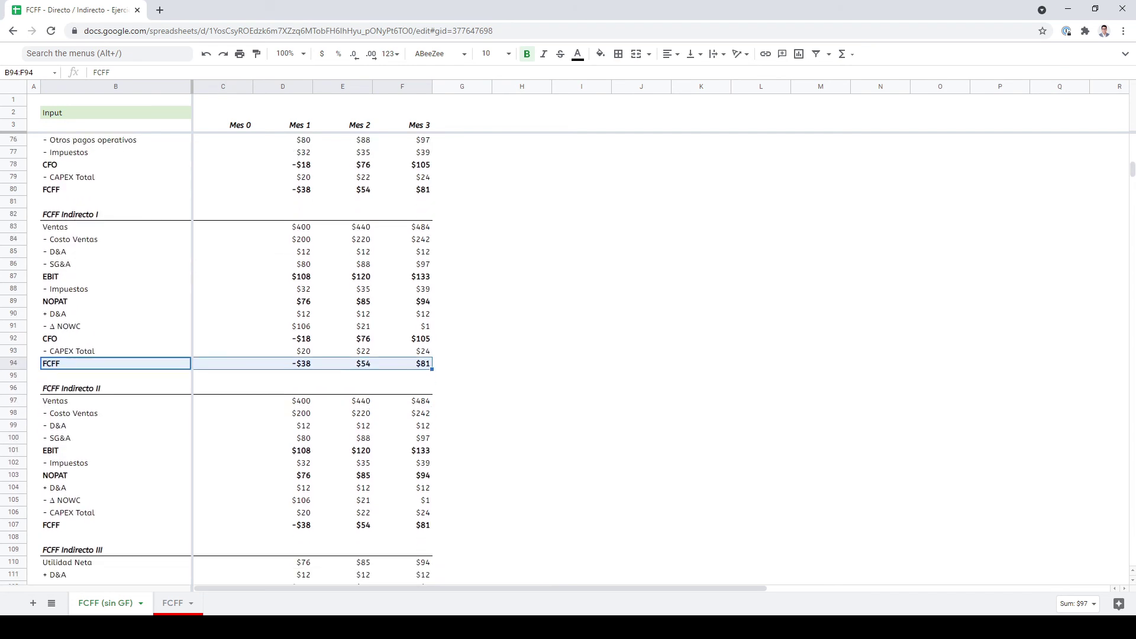
scroll(314, 355, "down", 2)
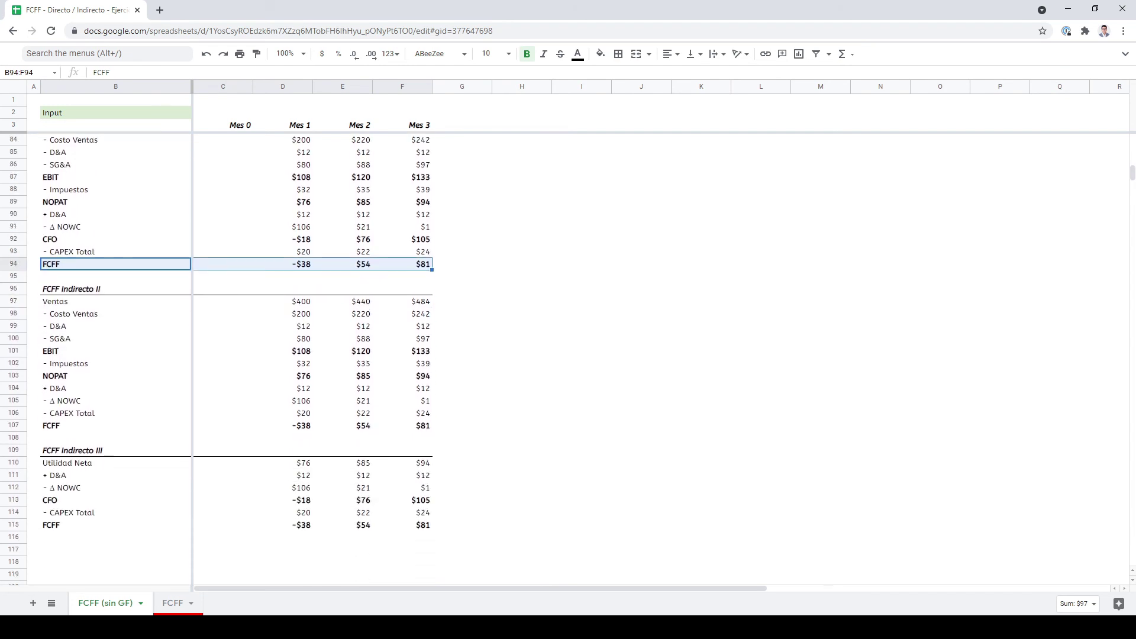
key("Down")
key("Down")
key("Down")
key("Down")
key("Down")
key("Up")
key("Up")
key("Up")
key("Up")
key("Up")
key("Up")
key("Up")
key("Up")
key("Up")
key("Up")
key("Up")
key("Up")
key("Up")
key("Up")
key("Up")
key("Up")
key("Up")
key("Up")
key("Up")
key("Up")
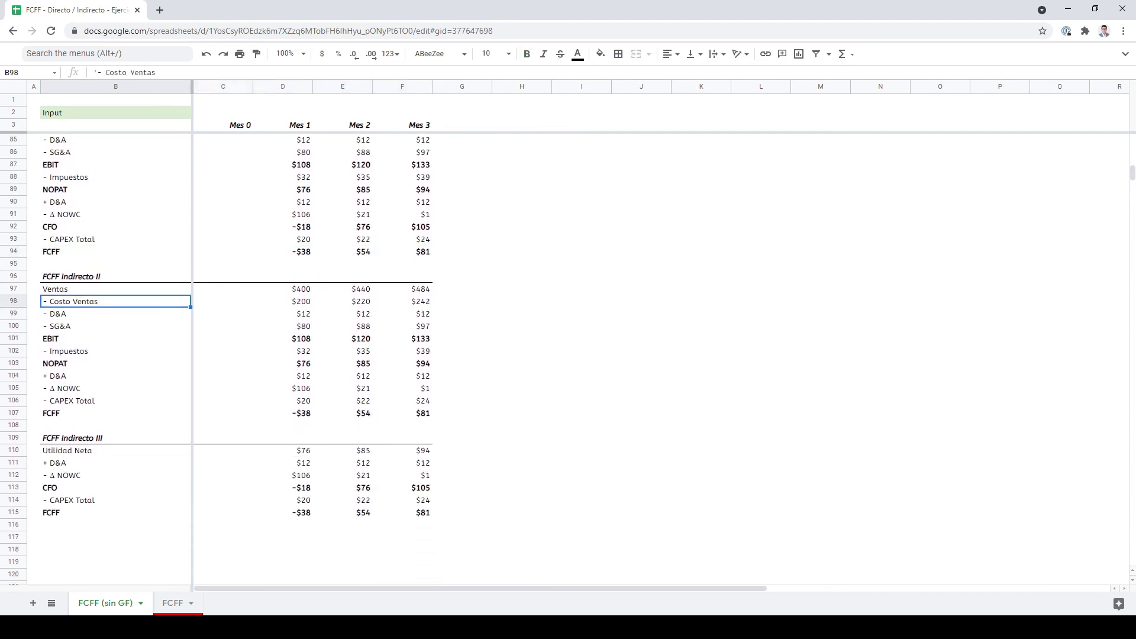
- Walk through the rows from SG&A in FCFF Indirecto I to NOPAT in FCFF Indirecto II to compare their structure
key("Down")
key("Down")
key("Down")
key("Down")
key("Down")
key("Down")
key("Down")
key("Down")
key("Down")
key("Down")
key("Down")
key("Down")
key("Down")
key("Down")
key("Down")
key("Down")
key("Down")
key("Down")
key("Down")
key("Down")
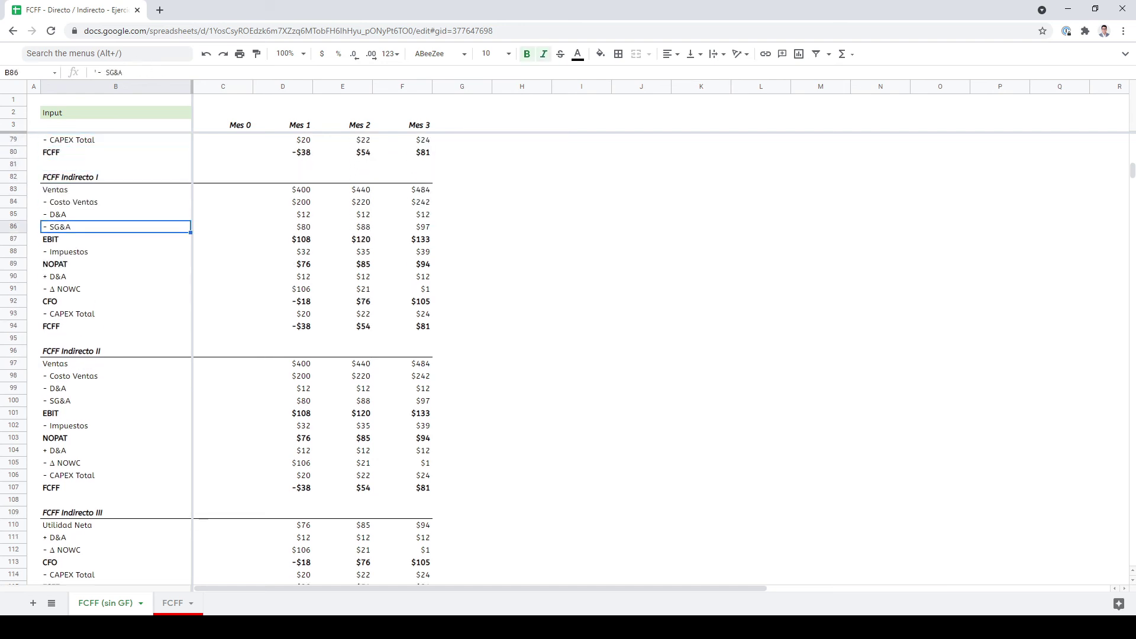
key("Up")
key("Down")
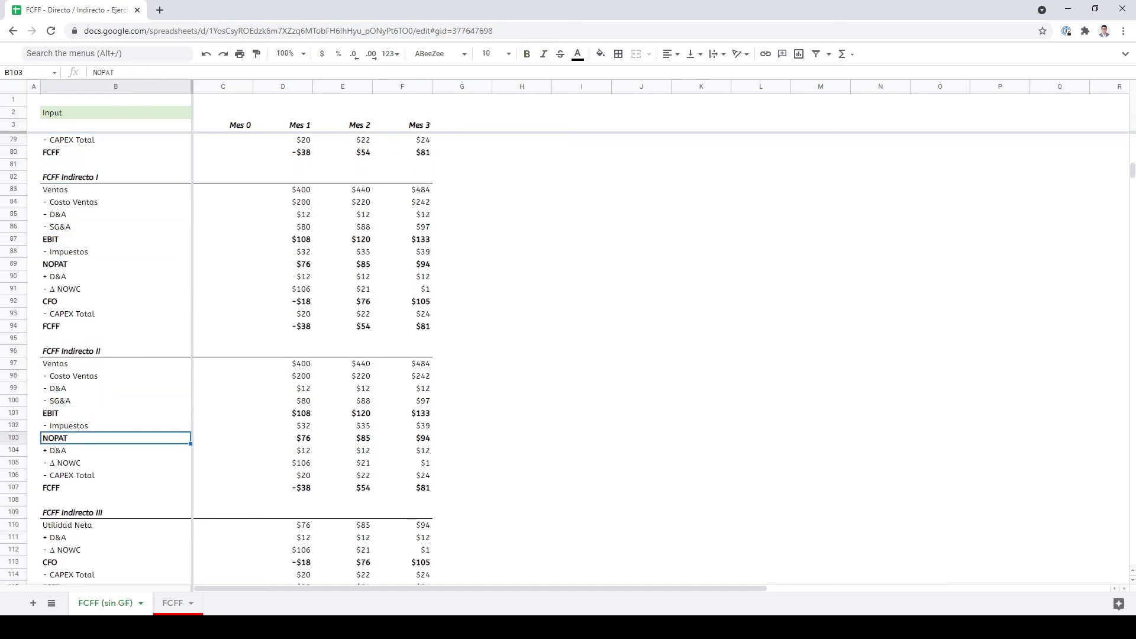
key("Down")
key("Down")
key("Down")
- Return to FCFF Indirecto I and highlight its CFO row from the label through Mes 3
key("Up")
key("Up")
key("Up")
key("Up")
key("Up")
key("Up")
key("Up")
key("Up")
key("Up")
key("Up")
key("Up")
key("Up")
key("Up")
key("Up")
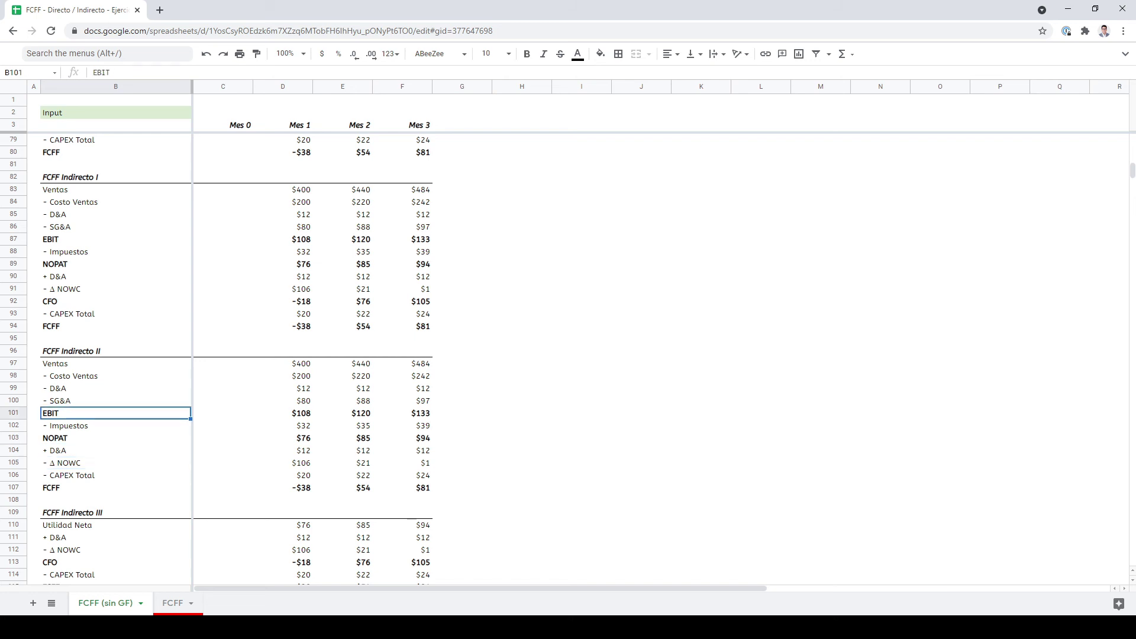
key("shift+Right")
key("shift+Right")
key("shift+Right")
key("shift+Right")
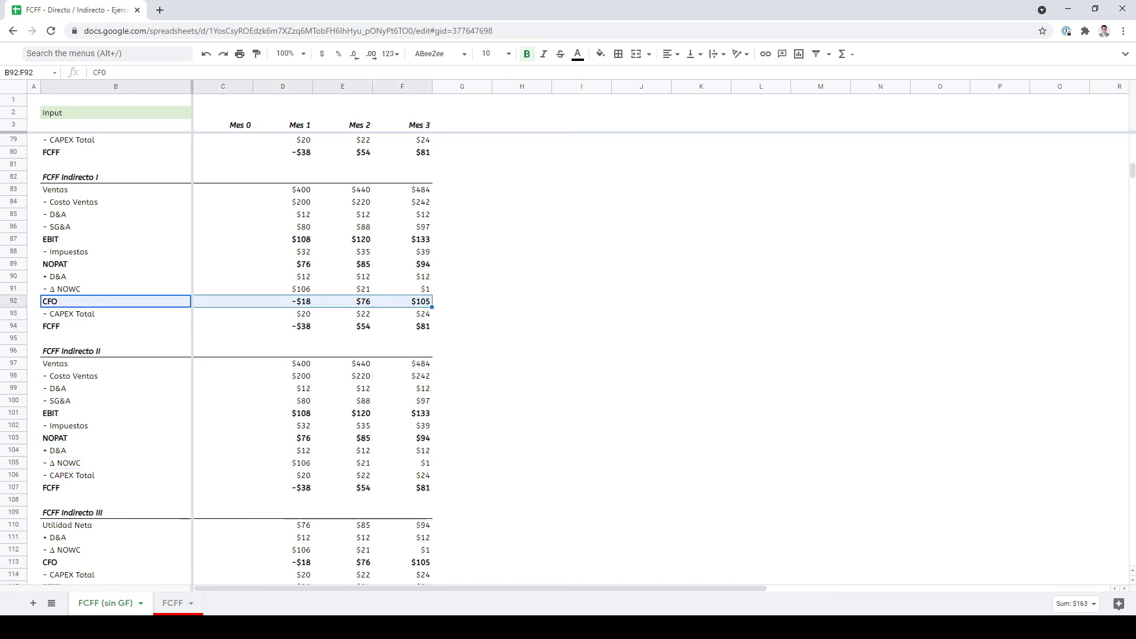
- Move on to FCFF Indirecto II and highlight its NOPAT row through Mes 3
key("Down")
key("Down")
key("Down")
key("Down")
key("Down")
key("Down")
key("Down")
key("Down")
key("Down")
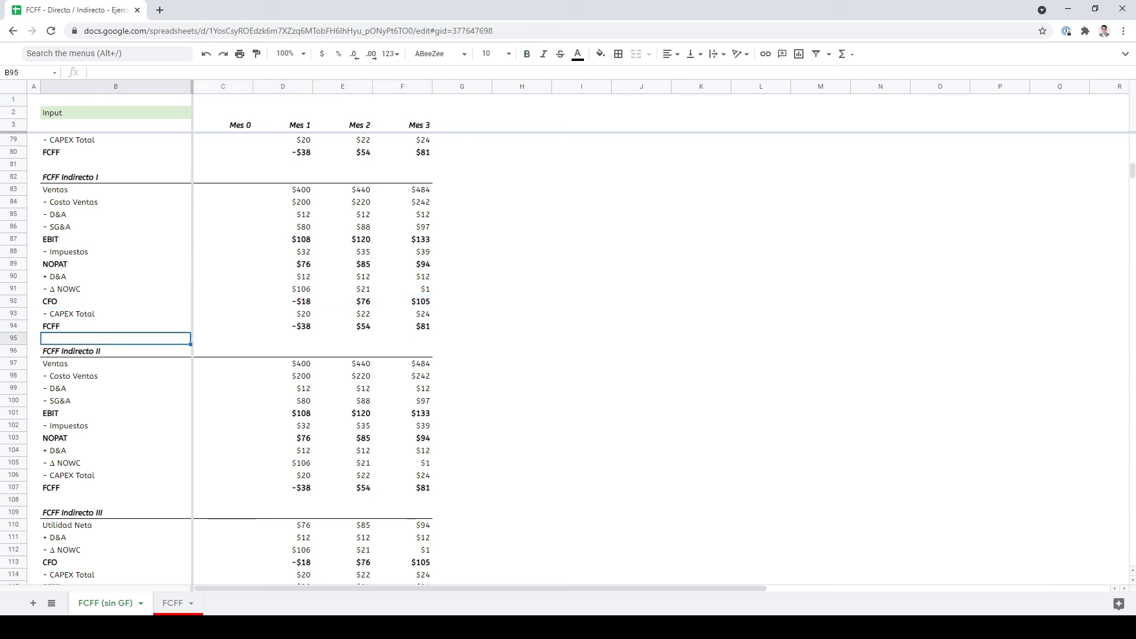
key("Down")
key("Down")
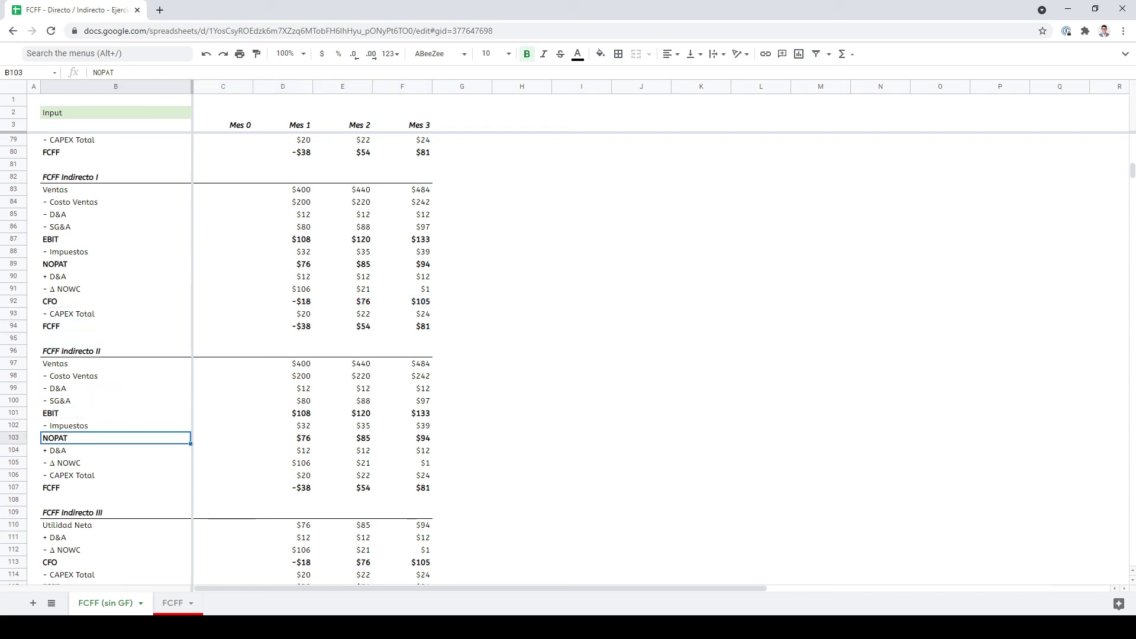
key("shift+Right")
key("shift+Right")
key("shift+Right")
key("shift+Right")
- Highlight the final FCFF row of FCFF Indirecto II from its label through Mes 3
key("Down")
key("Down")
key("Down")
key("Down")
key("Down")
key("Up")
key("shift+Right")
key("shift+Right")
key("shift+Right")
key("shift+Right")
key("shift+Right")
key("shift+Left")
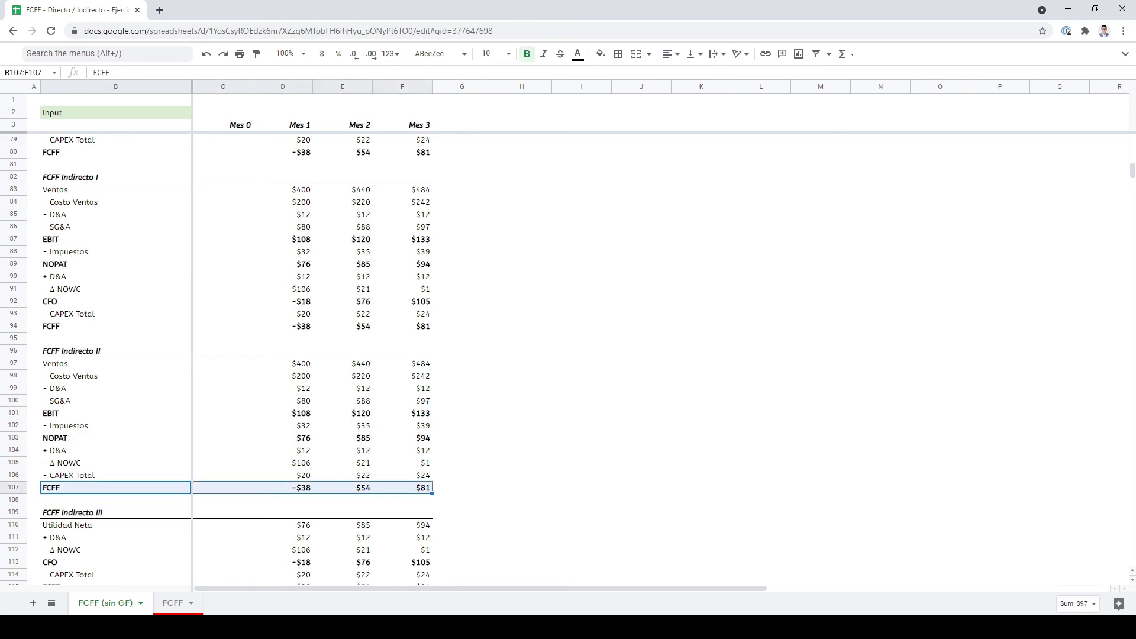
- Go back up to the NOPAT row of FCFF Indirecto II and highlight it across the months
key("Up")
key("Up")
key("Up")
key("Up")
key("shift+Right")
key("shift+Right")
key("shift+Right")
key("shift+Right")
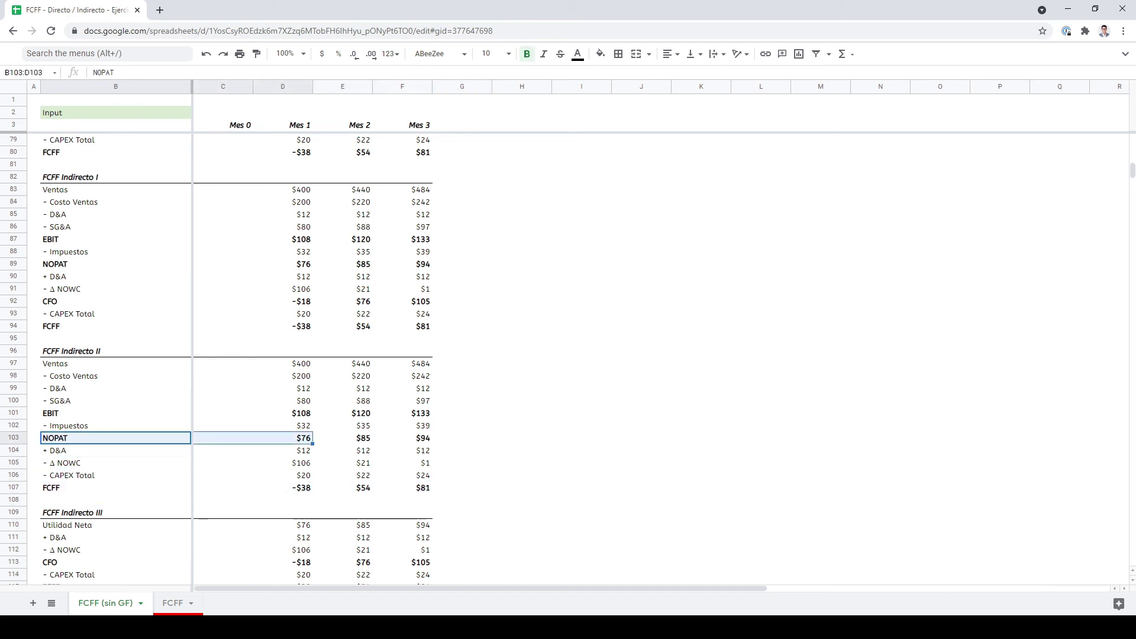
- Highlight the D&A, Δ NOWC and CAPEX Total block below NOPAT in FCFF Indirecto II through Mes 3
key("Down")
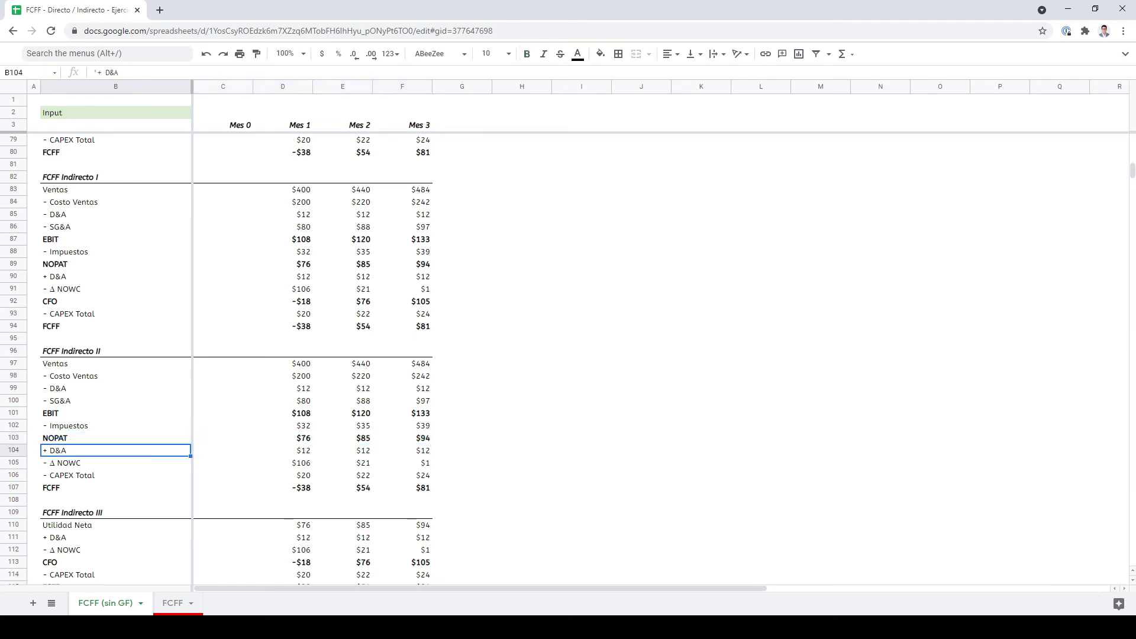
key("shift+Down")
key("shift+Down")
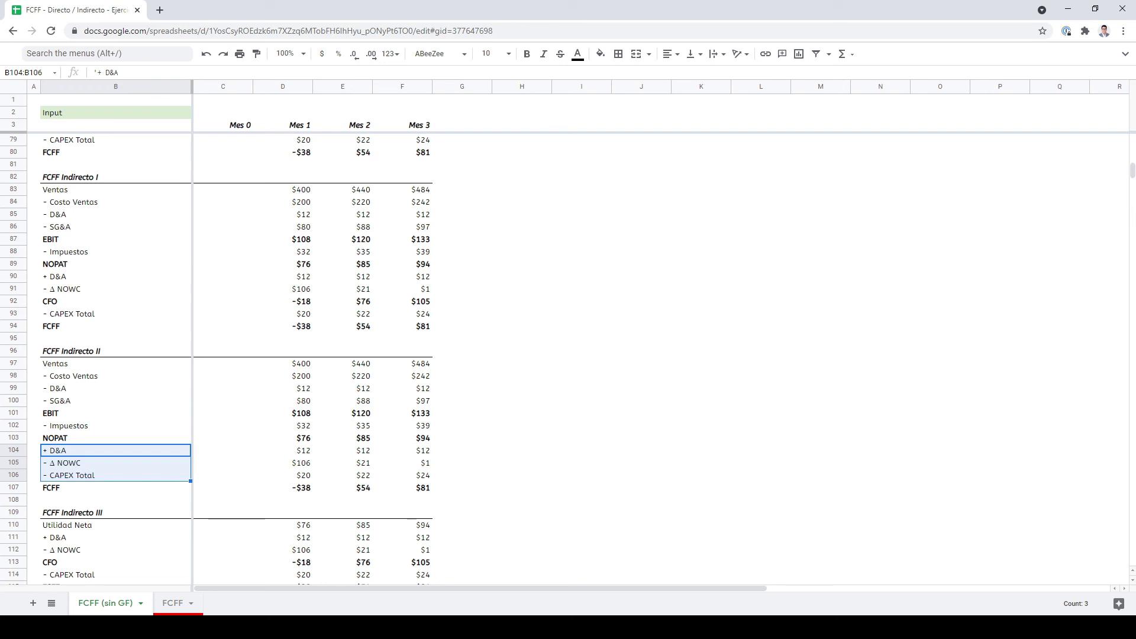
key("shift+Right")
key("shift+Right")
key("shift+Right")
key("shift+Right")
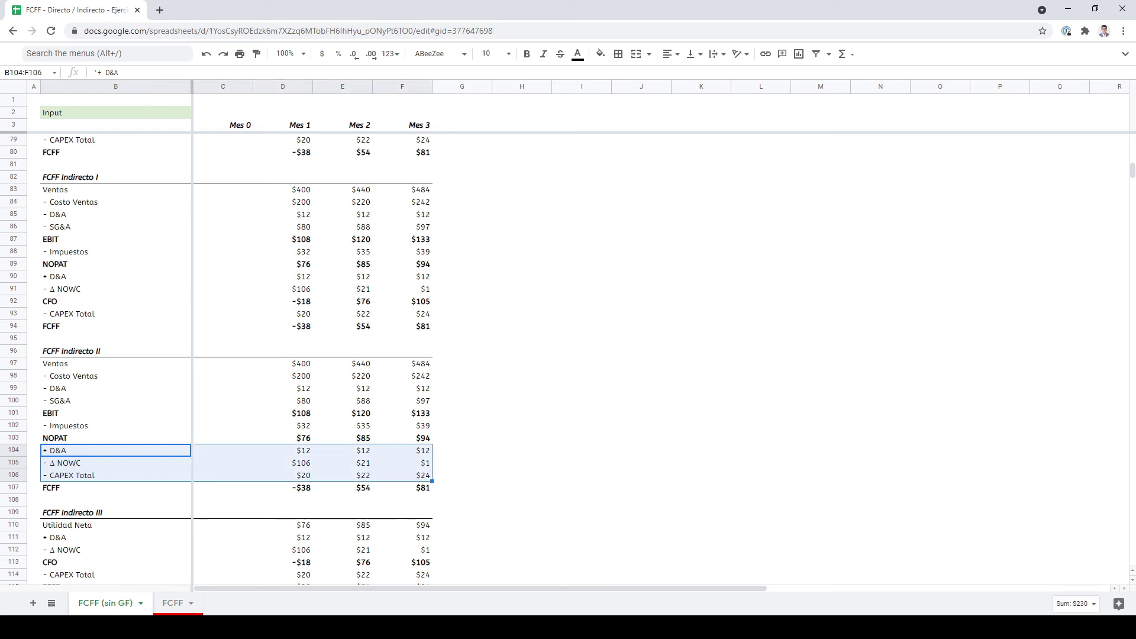
- Highlight the CAPEX Total row of FCFF Indirecto II and the added-back D&A row, each through Mes 3
key("Down")
key("Down")
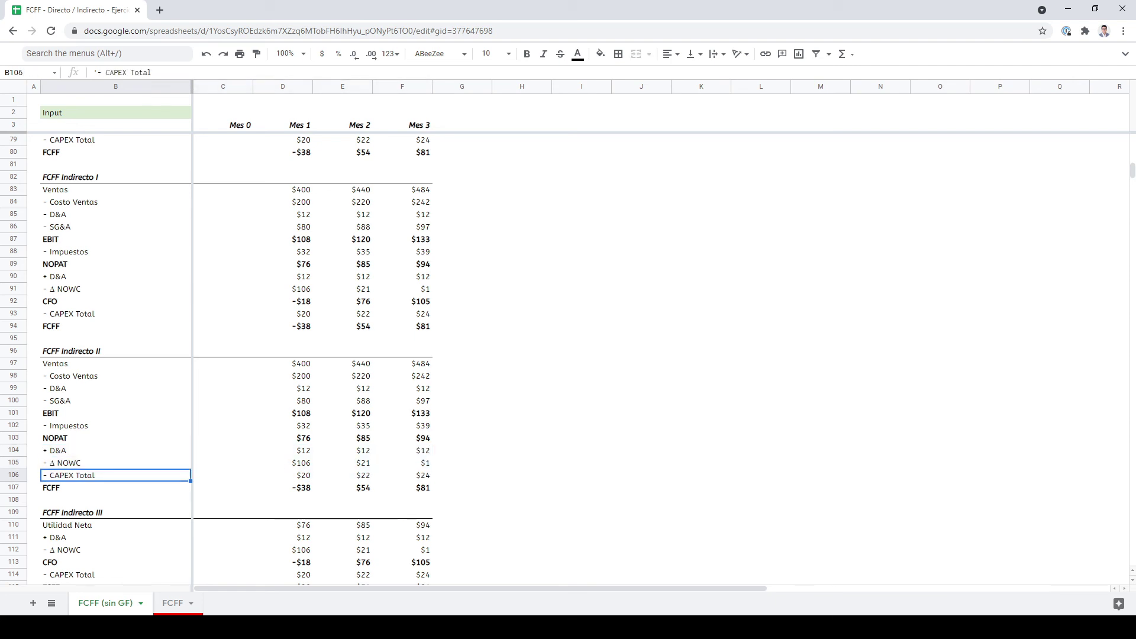
key("shift+Right")
key("shift+Right")
key("shift+Right")
key("shift+Right")
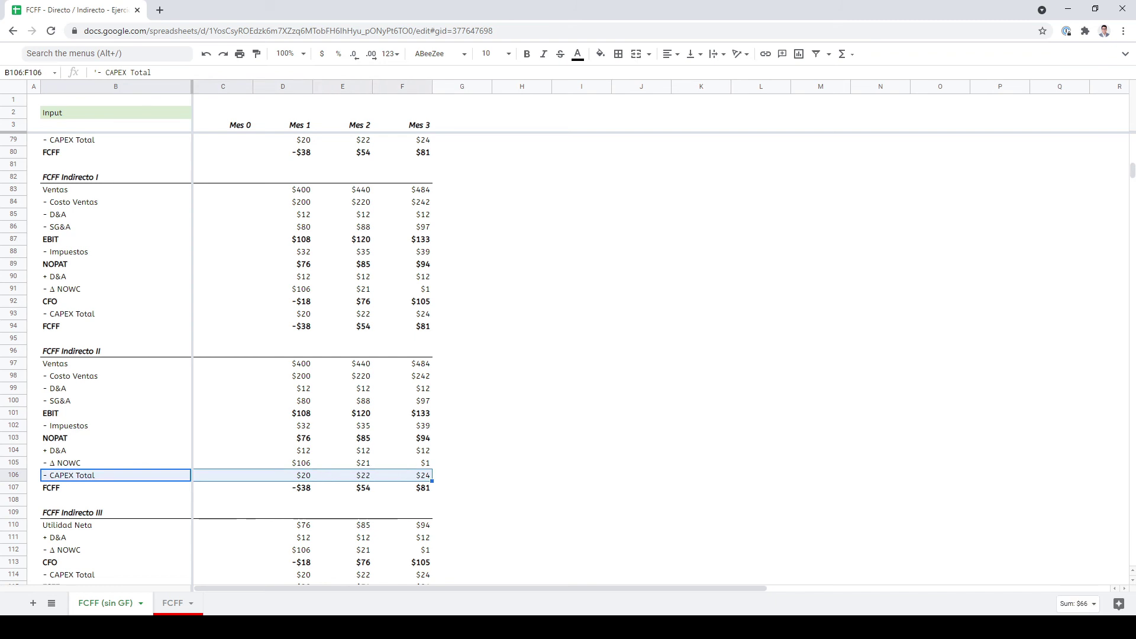
left_click(116, 450)
key("shift+Right")
key("shift+Right")
key("shift+Right")
key("shift+Right")
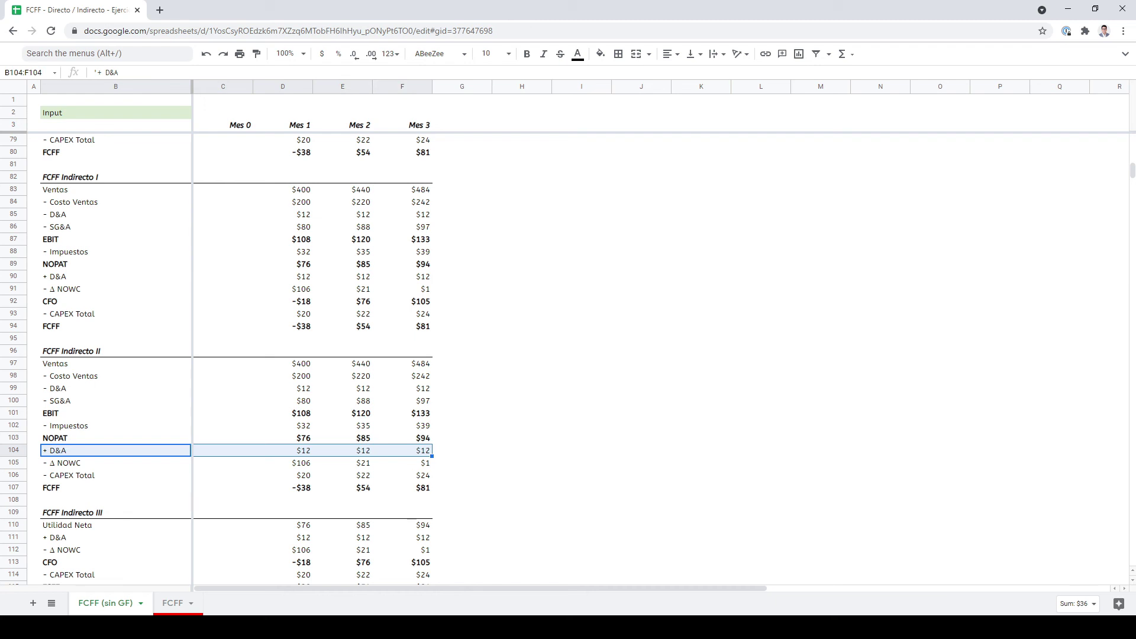
- Select the D&A and CAPEX Total labels and monthly values of FCFF Indirecto II together, leaving out Δ NOWC
key("shift+Left")
key("shift+Left")
key("shift+Left")
key("shift+Left")
key("shift+Down")
key("shift+Down")
key("shift+Up")
key("shift+Up")
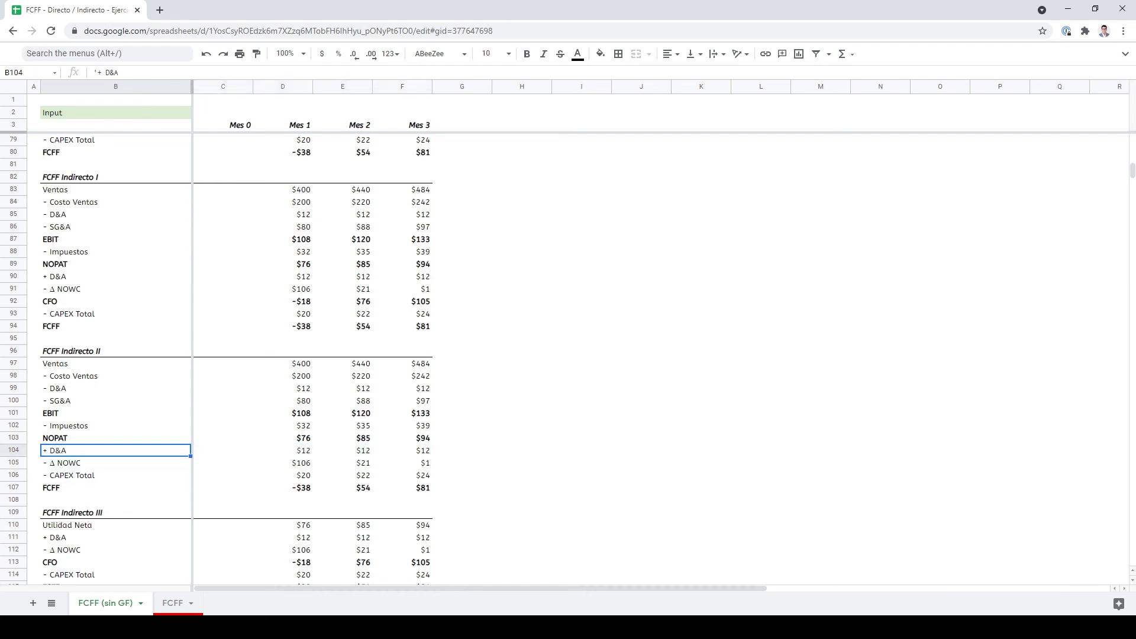
left_click(116, 475, "ctrl")
left_click(283, 450, "ctrl")
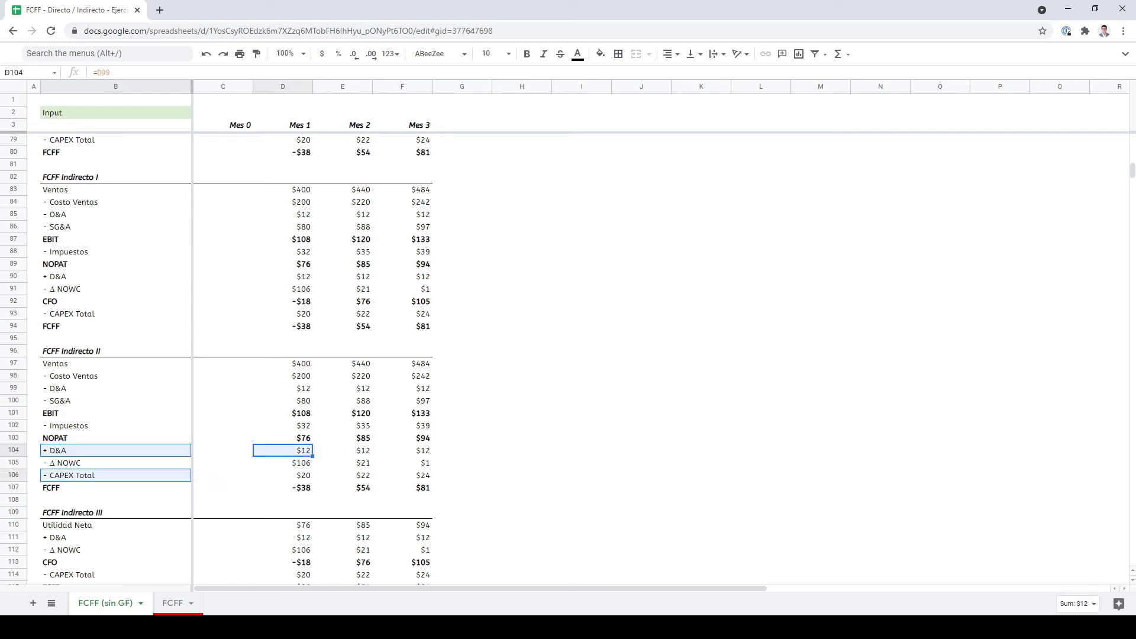
left_click(283, 476, "ctrl")
left_click(342, 450, "ctrl")
left_click_drag(283, 475, 403, 475)
left_click(403, 450, "ctrl")
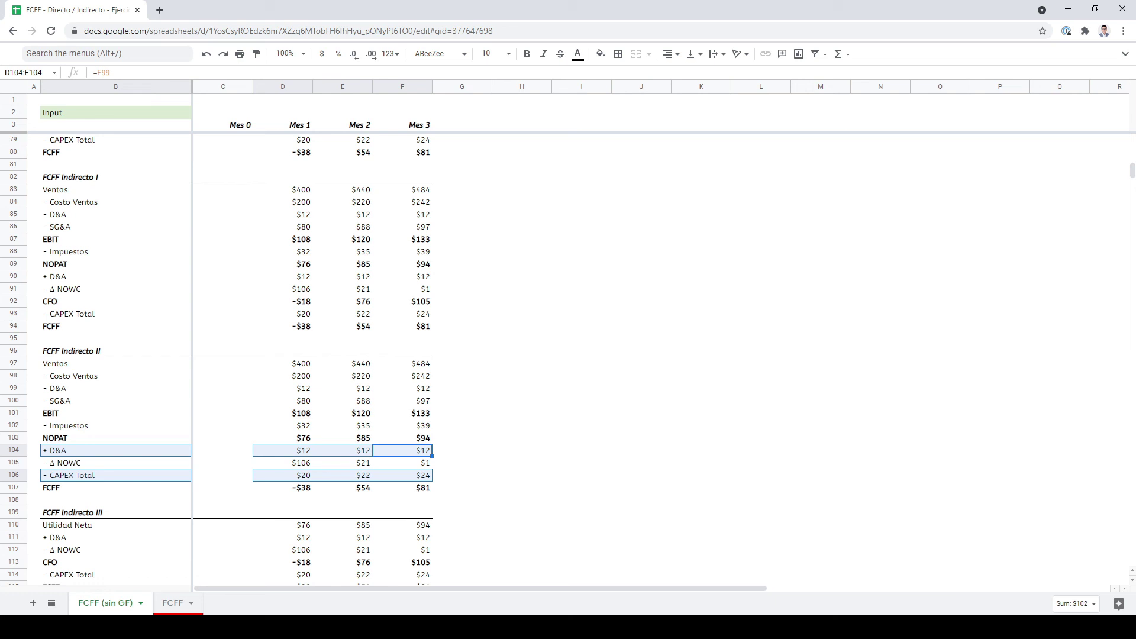
- Highlight all three adjustments between NOPAT and FCFF in FCFF Indirecto II through Mes 3, ending on the FCFF label
key("Left")
key("Left")
key("Left")
key("Left")
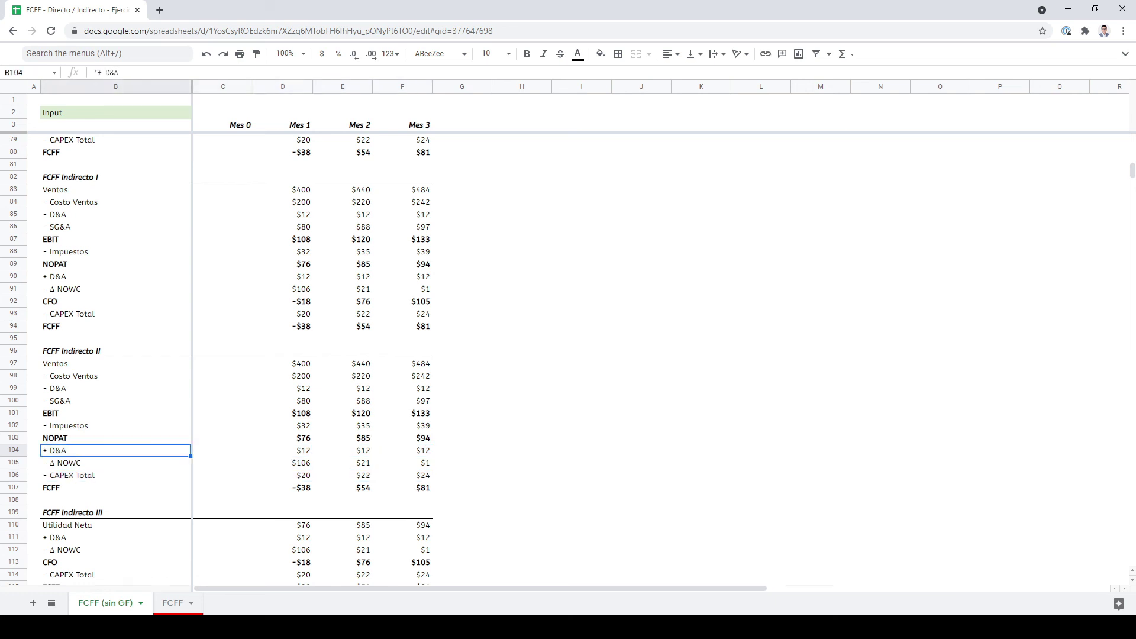
key("shift+Down")
key("shift+Down")
key("shift+Right")
key("shift+Right")
key("shift+Right")
key("shift+Right")
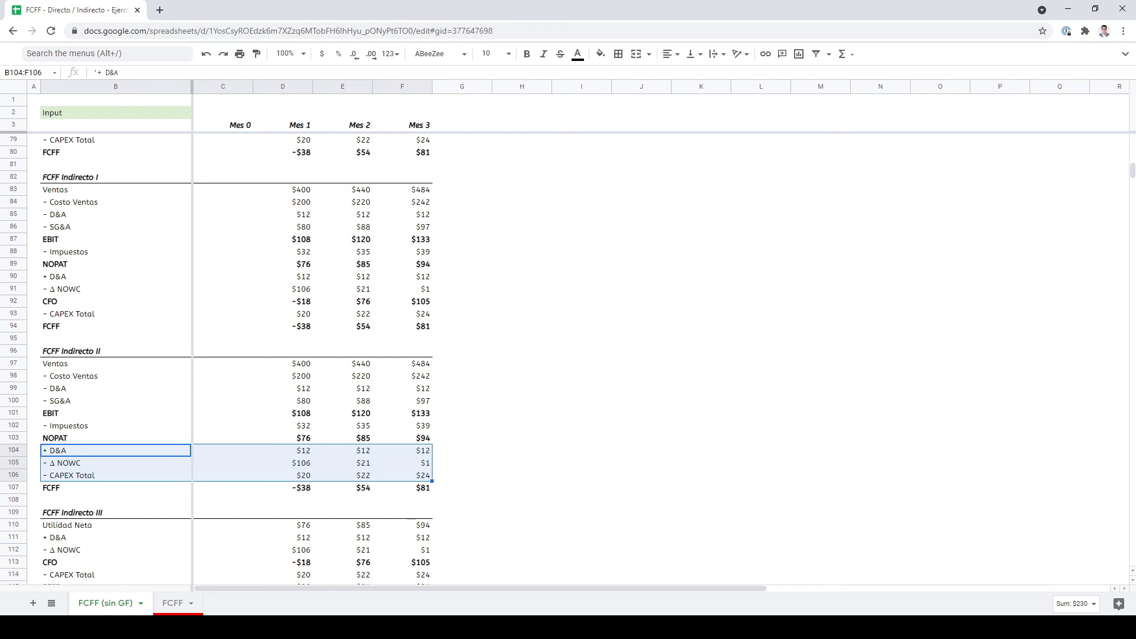
left_click(115, 463)
left_click(115, 487)
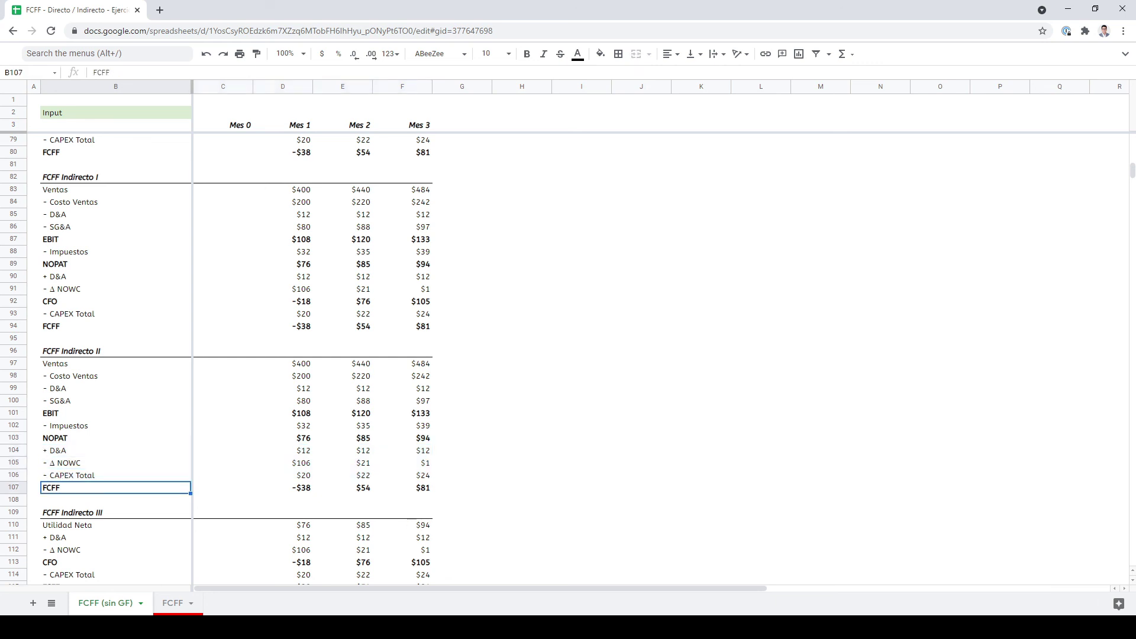
- Go down to the FCFF Indirecto III block and select its Utilidad Neta label
left_click(223, 487)
key("Right")
key("Down")
key("Down")
key("Down")
key("Down")
key("Down")
key("Down")
key("Down")
key("Down")
key("Down")
key("Down")
key("Down")
key("Down")
key("Down")
key("Down")
key("Down")
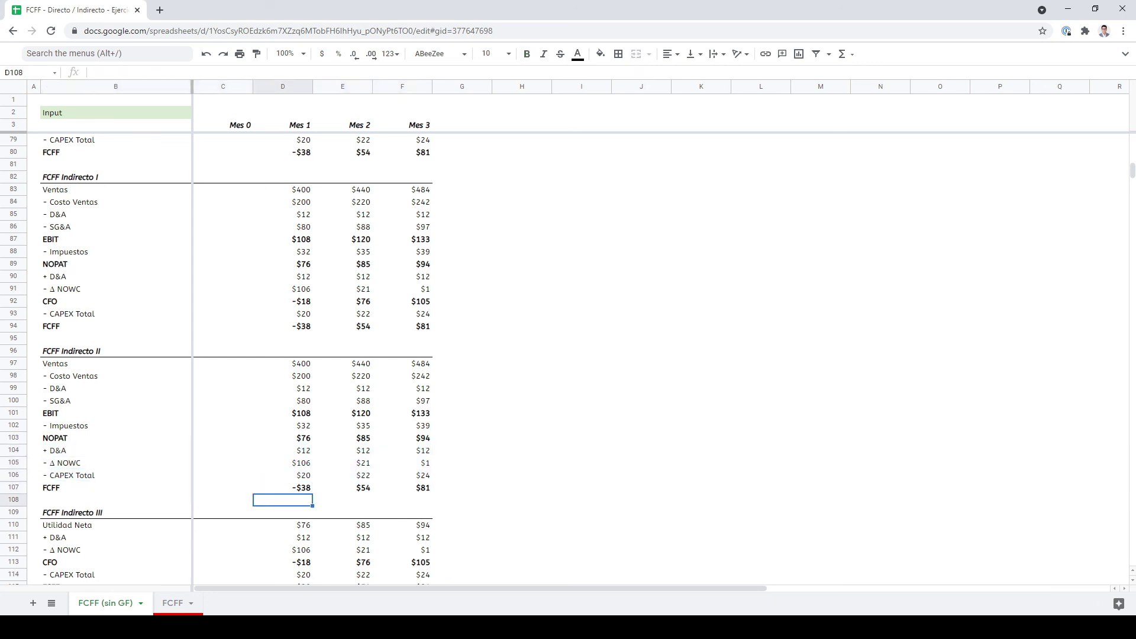
key("Up")
key("Up")
key("Up")
key("Up")
key("Up")
key("Up")
key("Up")
key("Up")
key("Up")
key("Up")
key("Up")
key("Up")
key("Up")
key("Up")
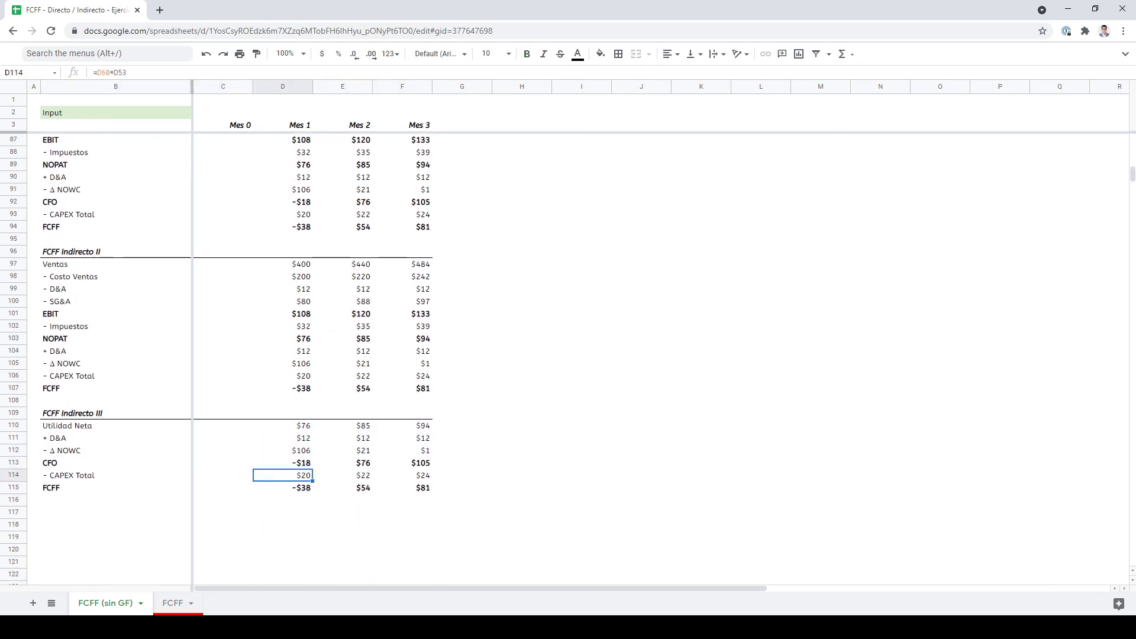
key("Down")
key("Left")
key("Left")
key("Down")
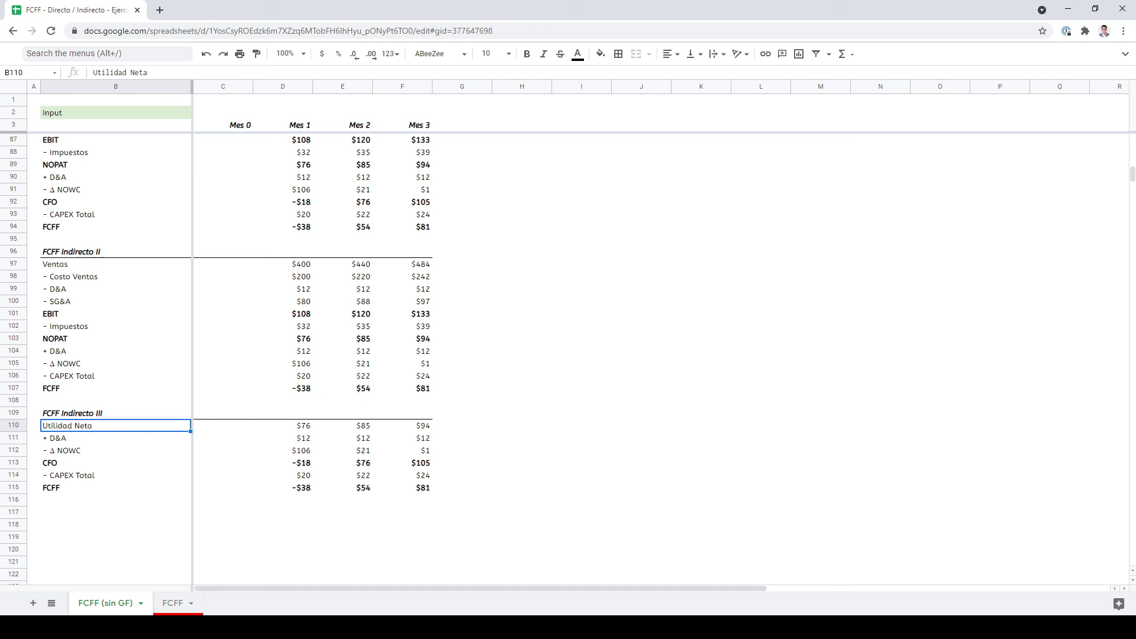
- Compare Utilidad Neta of FCFF Indirecto III with NOPAT of FCFF Indirecto II in Mes 1, and highlight the Utilidad Neta row through Mes 3
key("Right")
key("Right")
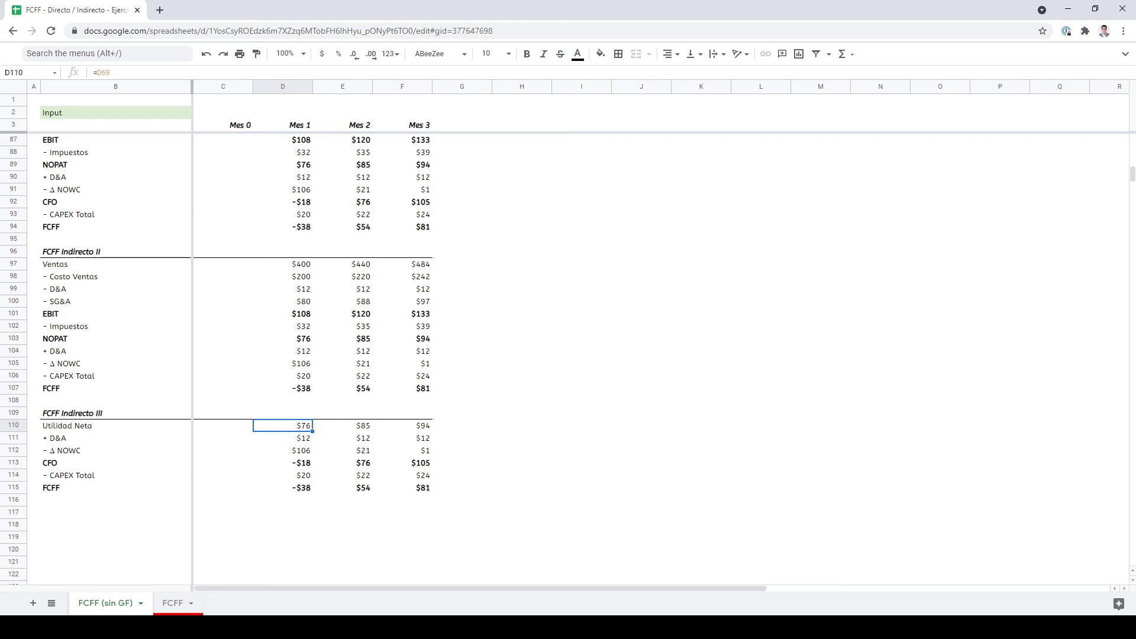
left_click(283, 338)
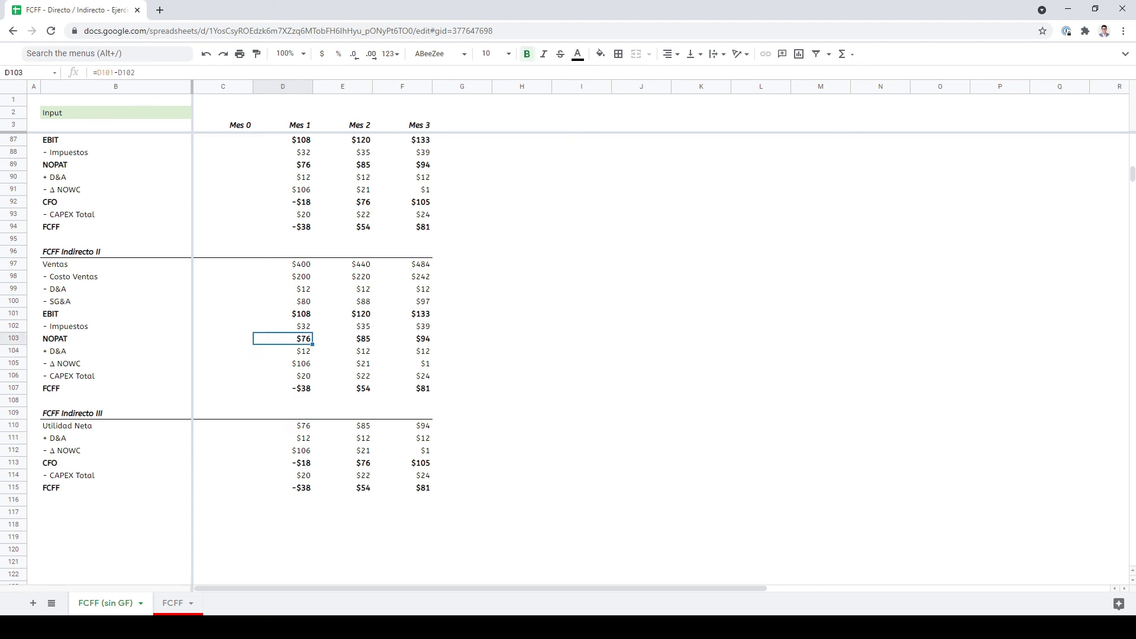
left_click(283, 426)
left_click_drag(115, 426, 402, 426)
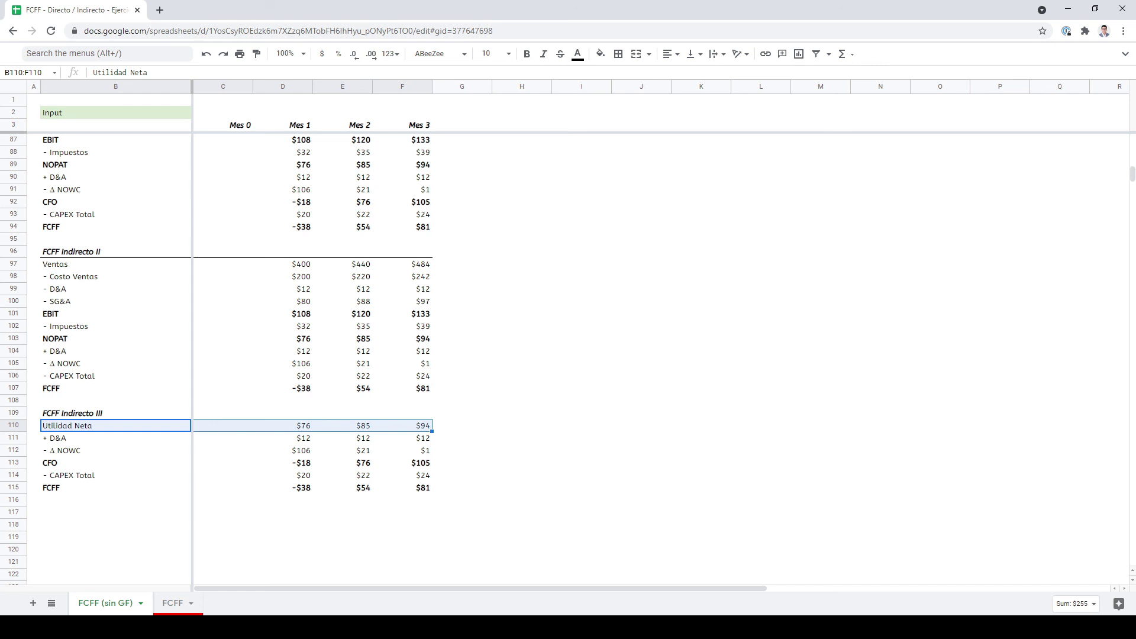
- Point out the line items of FCFF Indirecto III from Utilidad Neta to FCFF, ending with the Δ NOWC row highlighted through Mes 3
left_click(115, 450)
left_click_drag(116, 463, 426, 487)
left_click(116, 475)
left_click(115, 487)
left_click(115, 438)
left_click(115, 426)
left_click_drag(116, 425, 429, 441)
left_click(115, 438)
left_click_drag(115, 451, 426, 451)
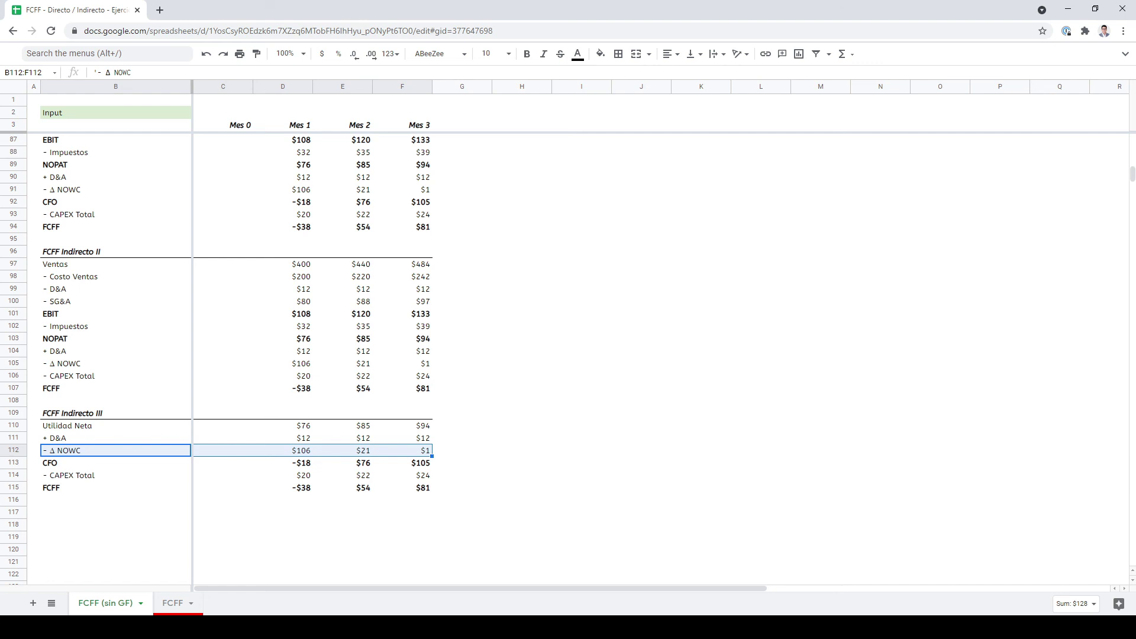
- Highlight the CFO row of FCFF Indirecto III from its label through Mes 3
left_click(115, 463)
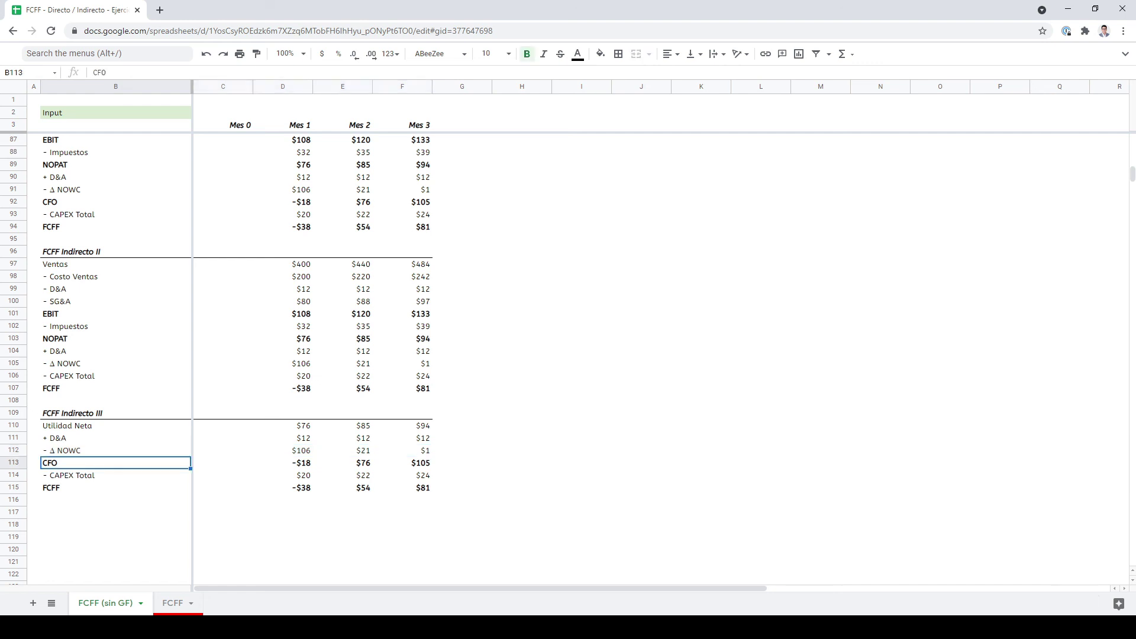
key("shift+Right")
key("shift+Right")
key("shift+Right")
key("shift+Right")
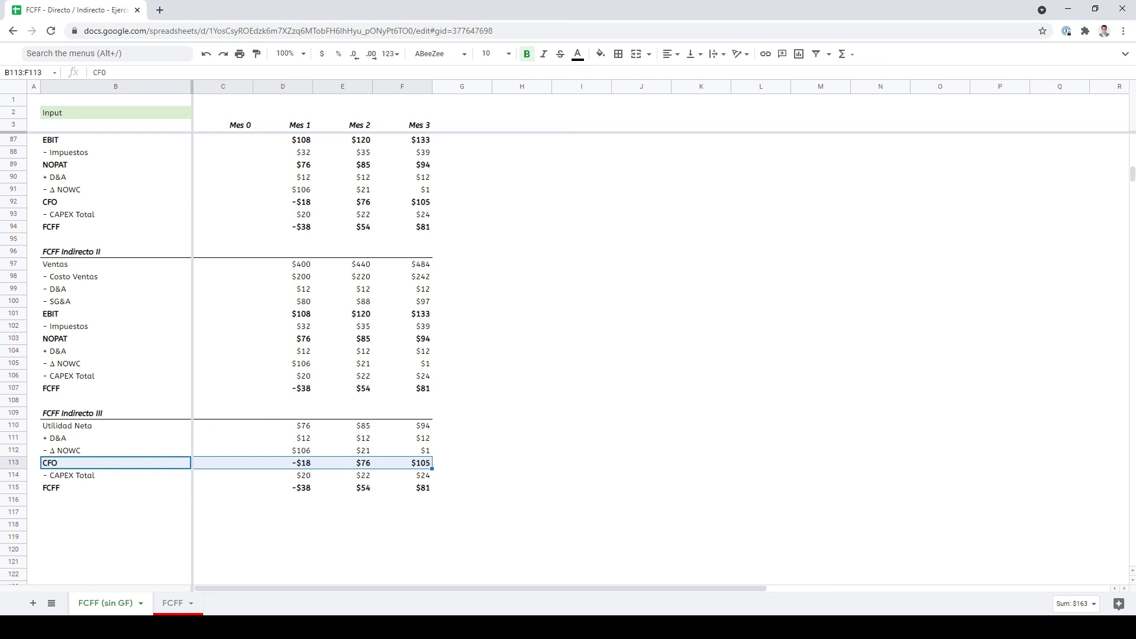
- Pass the CAPEX Total label and highlight the FCFF row of FCFF Indirecto III through Mes 3
left_click(116, 475)
left_click(115, 488)
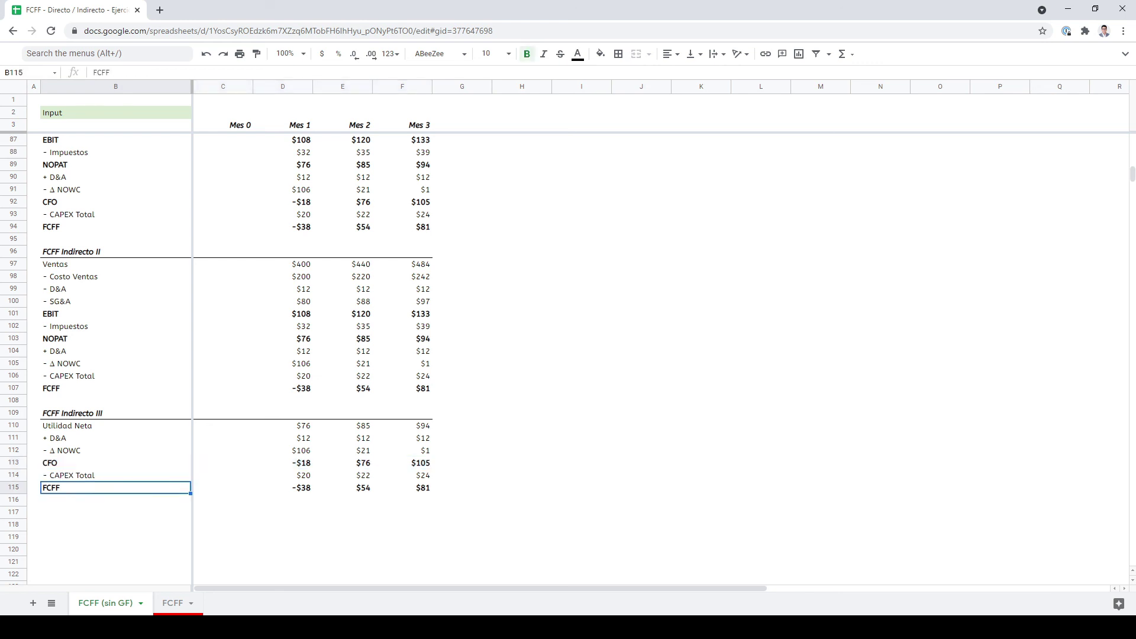
key("shift+Right")
key("shift+Right")
key("shift+Right")
key("shift+Right")
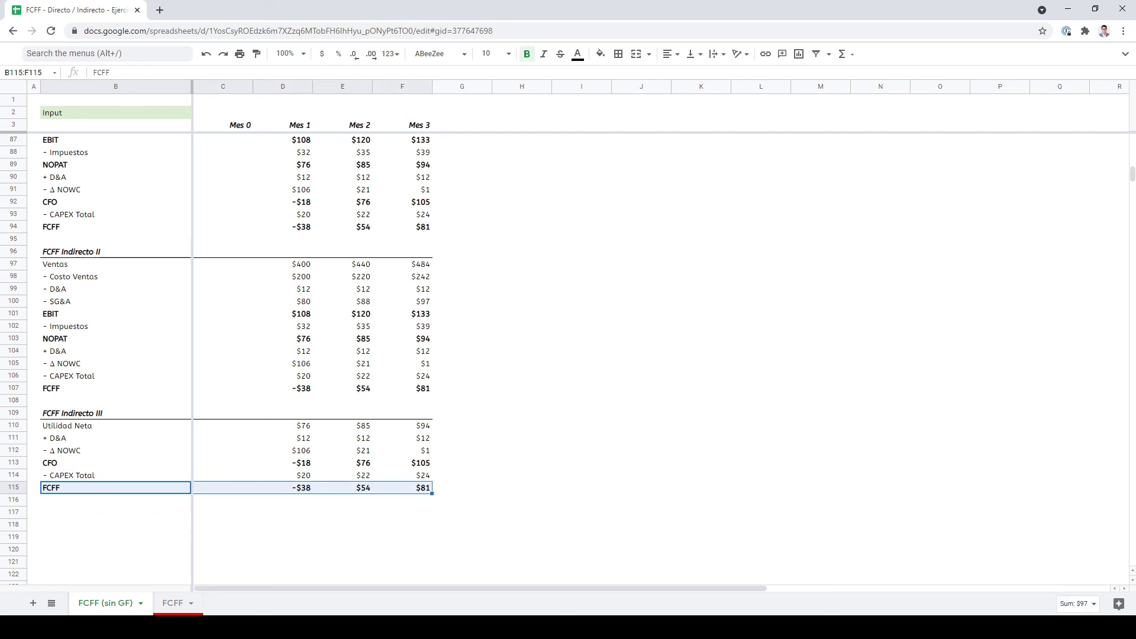
- Go back up past CFO and Δ NOWC of FCFF Indirecto III and highlight the FCFF row of FCFF Indirecto II through Mes 3
key("Up")
key("Up")
key("Up")
key("Up")
key("Down")
key("Down")
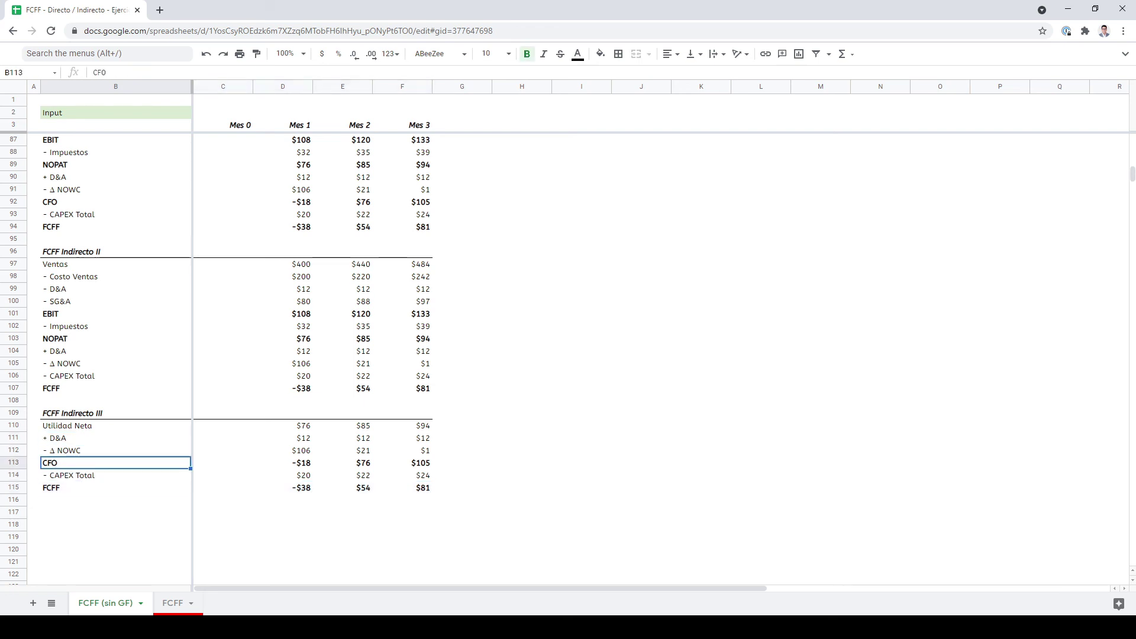
key("shift+Right")
key("shift+Right")
key("shift+Right")
key("shift+Right")
key("Up")
key("Up")
key("Up")
key("Up")
key("Up")
key("Up")
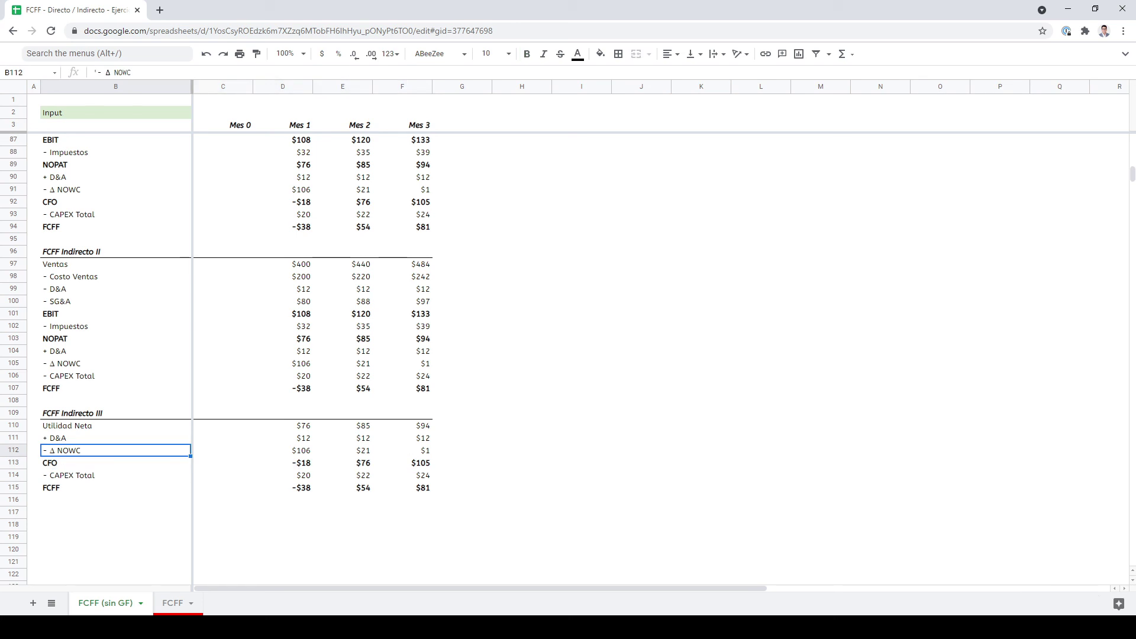
key("shift+Right")
key("shift+Right")
key("shift+Right")
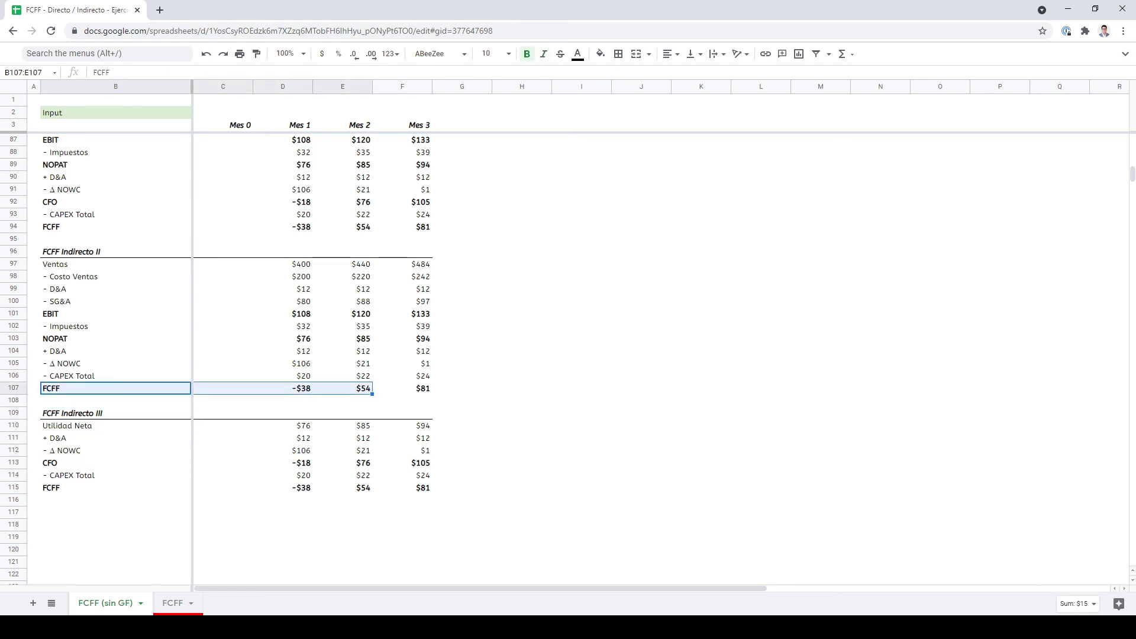
key("shift+Right")
- Highlight the FCFF row of FCFF Indirecto I through Mes 3 to compare it with the other methods
key("Up")
key("Up")
key("Up")
key("Up")
key("Up")
key("Up")
key("Up")
key("Up")
key("Up")
key("Up")
key("Up")
key("Up")
key("Up")
key("Up")
key("Down")
key("shift+Right")
key("shift+Right")
key("shift+Right")
key("shift+Right")
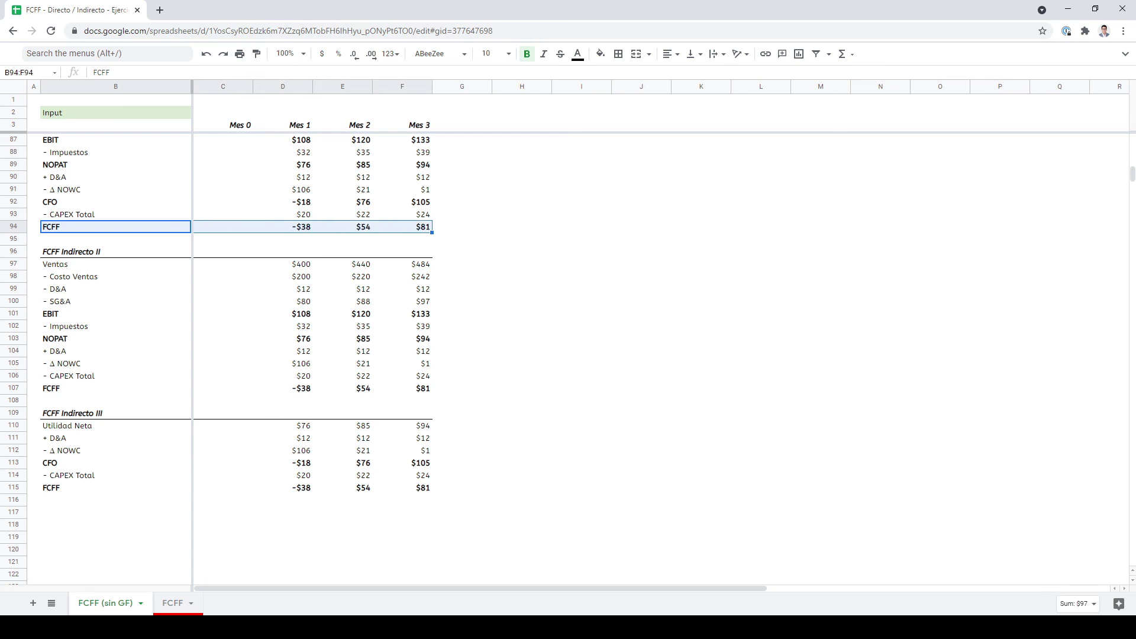
- Switch to the FCFF sheet, which includes financial expenses, and go to the top of its Mes 1 column
key("ctrl+shift+Page_Down")
key("Up")
key("Up")
key("Up")
key("Up")
key("Up")
key("Up")
key("Up")
key("Up")
key("Up")
key("Up")
key("Up")
key("Up")
key("Up")
key("Up")
key("Up")
key("Up")
key("Up")
key("Up")
key("Up")
key("Up")
key("Up")
key("Up")
key("Up")
key("Up")
key("Up")
key("Up")
key("Up")
key("Up")
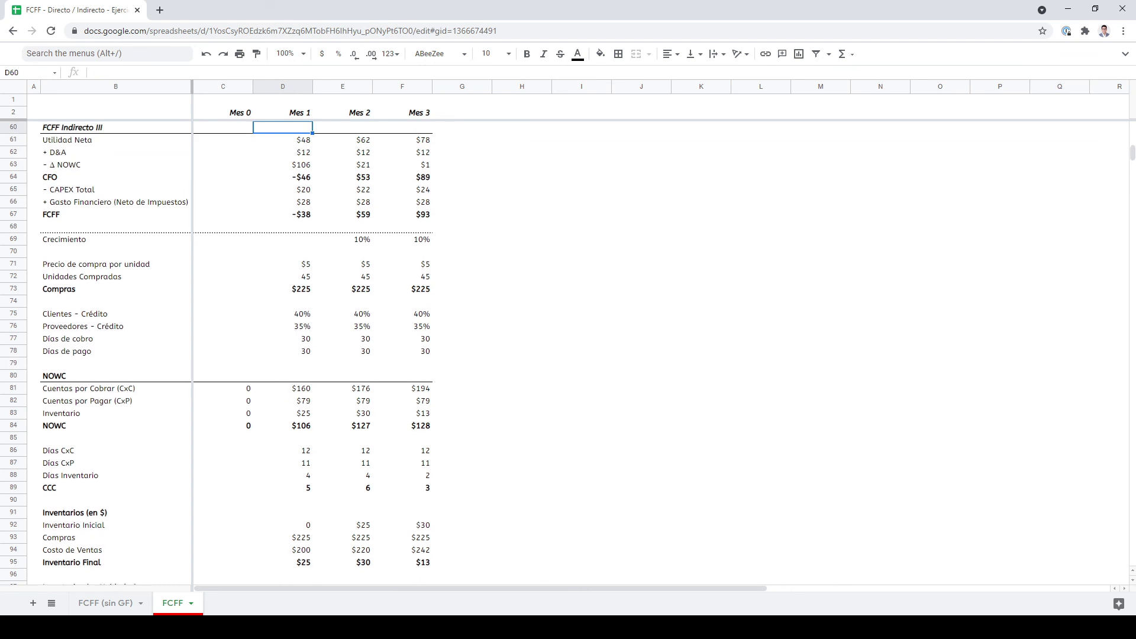
key("Up")
key("Up")
key("Up")
key("Up")
key("Up")
key("Up")
key("Up")
key("Up")
key("Up")
key("Up")
key("Up")
key("Up")
key("Up")
key("Up")
key("Up")
key("Up")
key("Up")
key("Up")
key("Up")
key("Up")
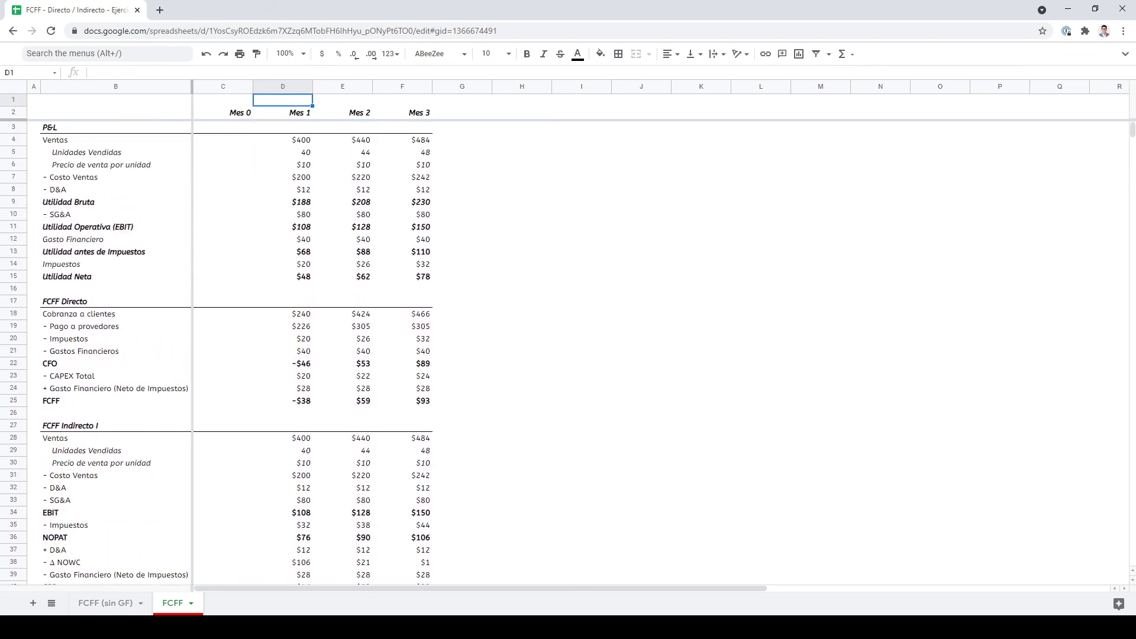
- Examine the first P&L lines on the FCFF sheet in Mes 1, from Ventas to Costo Ventas, and return to the P&L heading row
key("Down")
key("Down")
key("Down")
key("Down")
key("Down")
key("Down")
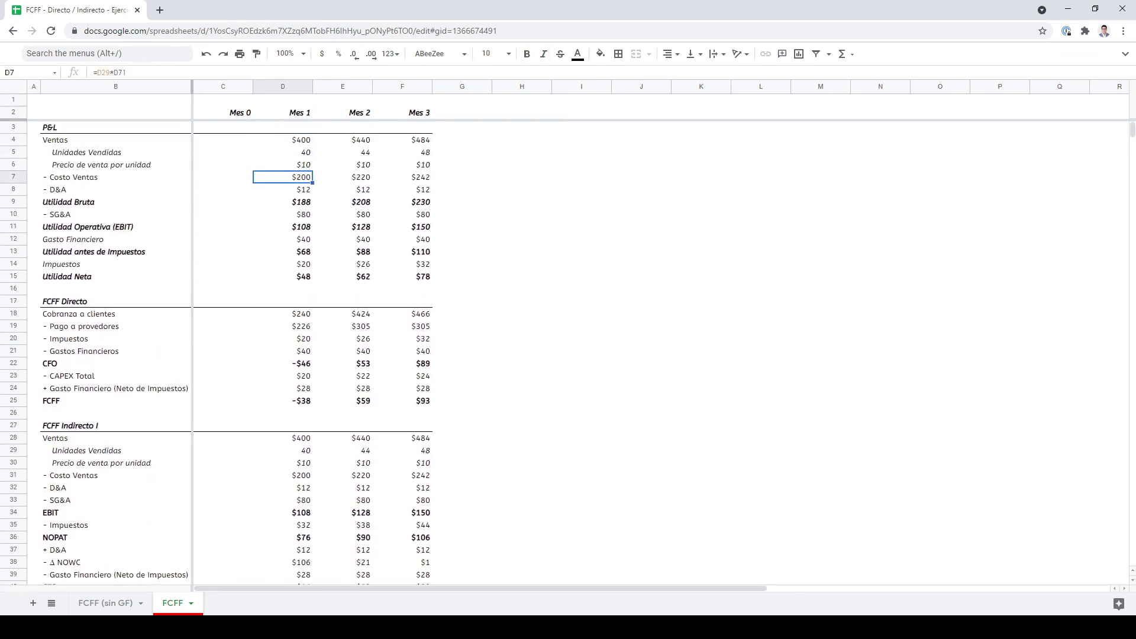
key("Up")
key("Up")
key("Up")
key("Up")
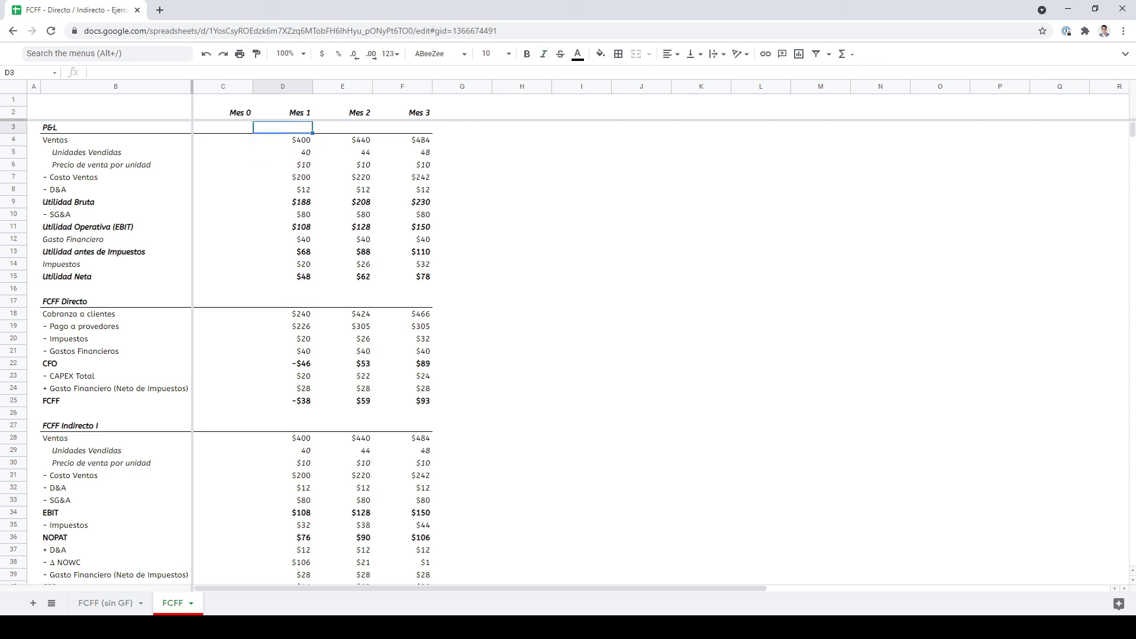
- Examine the P&L on the FCFF sheet through Mes 3 down to Utilidad Operativa (EBIT), and return to Ventas in Mes 1
key("Left")
key("Left")
key("Right")
key("Right")
key("Right")
key("Right")
key("Down")
key("Down")
key("Down")
key("Down")
key("Down")
key("Down")
key("Down")
key("Down")
key("Left")
key("Left")
key("Left")
key("Up")
key("Up")
key("Up")
key("Up")
key("Up")
key("Right")
key("Up")
key("Up")
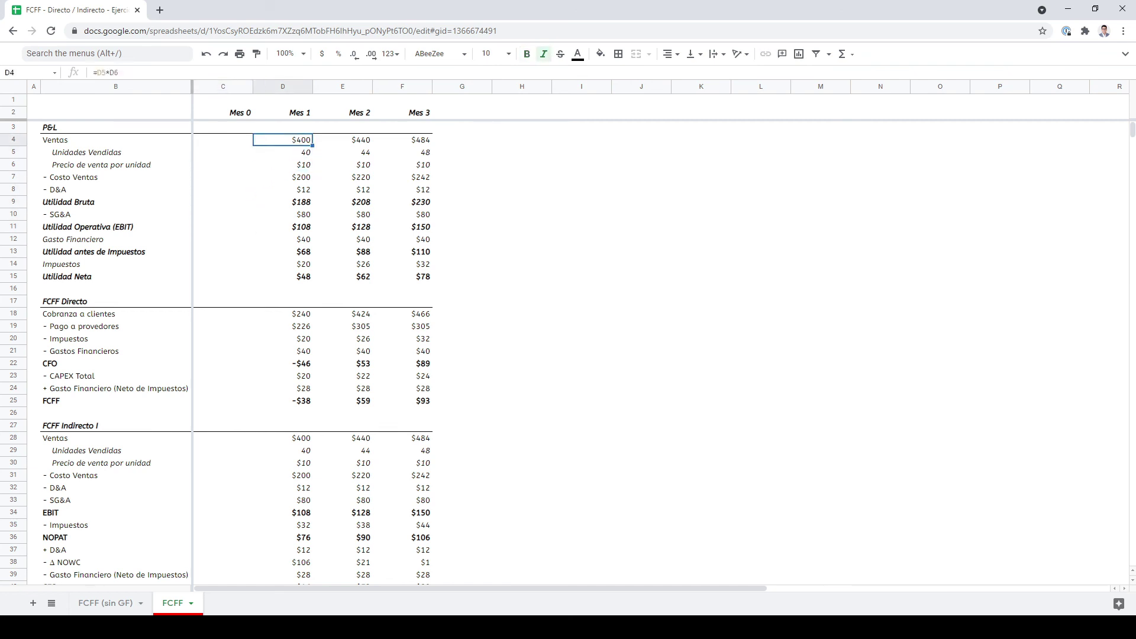
- Look over the P&L heading row and the Unidades Vendidas row across Mes 1 to Mes 3
key("Left")
key("Up")
key("Left")
key("Left")
key("Right")
key("Right")
key("Right")
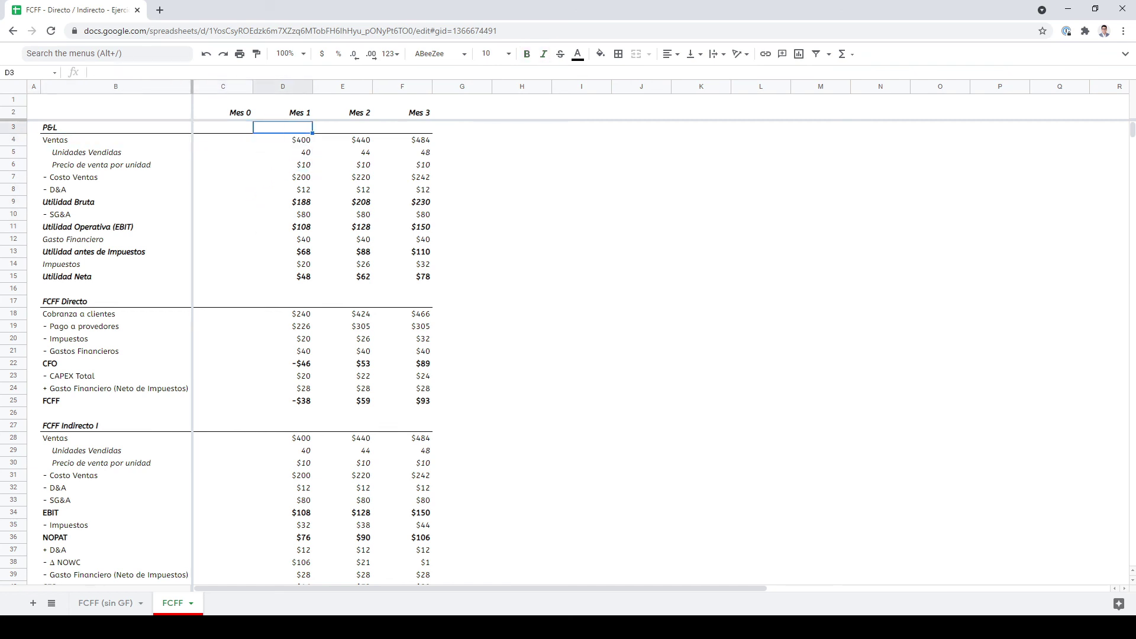
key("Right")
key("Right")
key("Down")
key("Down")
key("Left")
key("Left")
key("Left")
key("Left")
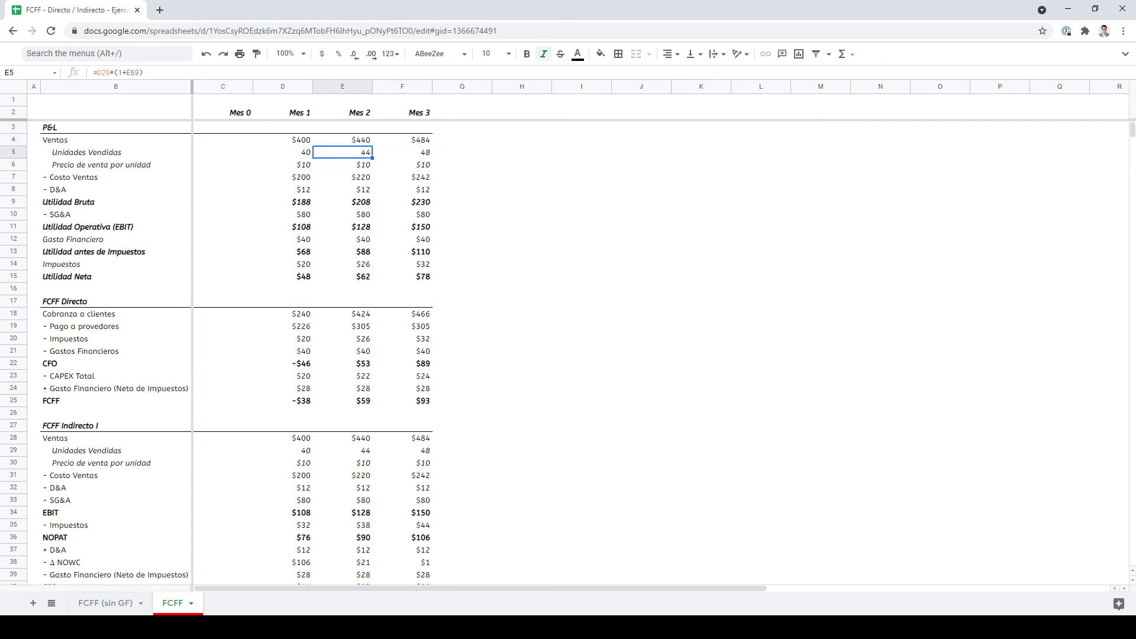
- Examine the D&A and Utilidad Bruta rows of the P&L across the months, ending on Utilidad Bruta in Mes 3
key("Down")
key("Down")
key("Down")
key("Right")
key("Right")
key("Right")
key("Right")
key("Right")
key("Down")
key("Left")
key("Left")
key("Left")
key("Left")
key("Left")
key("Right")
key("Right")
key("Right")
key("Right")
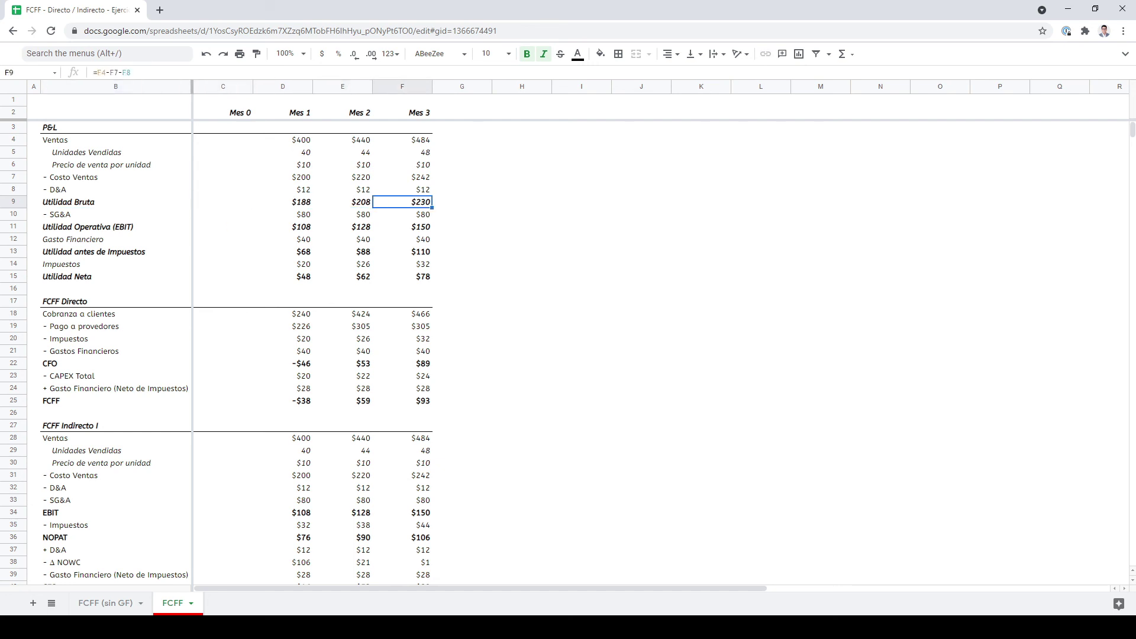
- Review the Mes 1 P&L lines from Utilidad Bruta down to Utilidad Neta, and go back up to the P&L heading
key("Left")
key("Left")
key("Down")
key("Down")
key("Down")
key("Down")
key("Down")
key("Down")
key("Up")
key("Up")
key("Up")
key("Up")
key("Up")
key("Up")
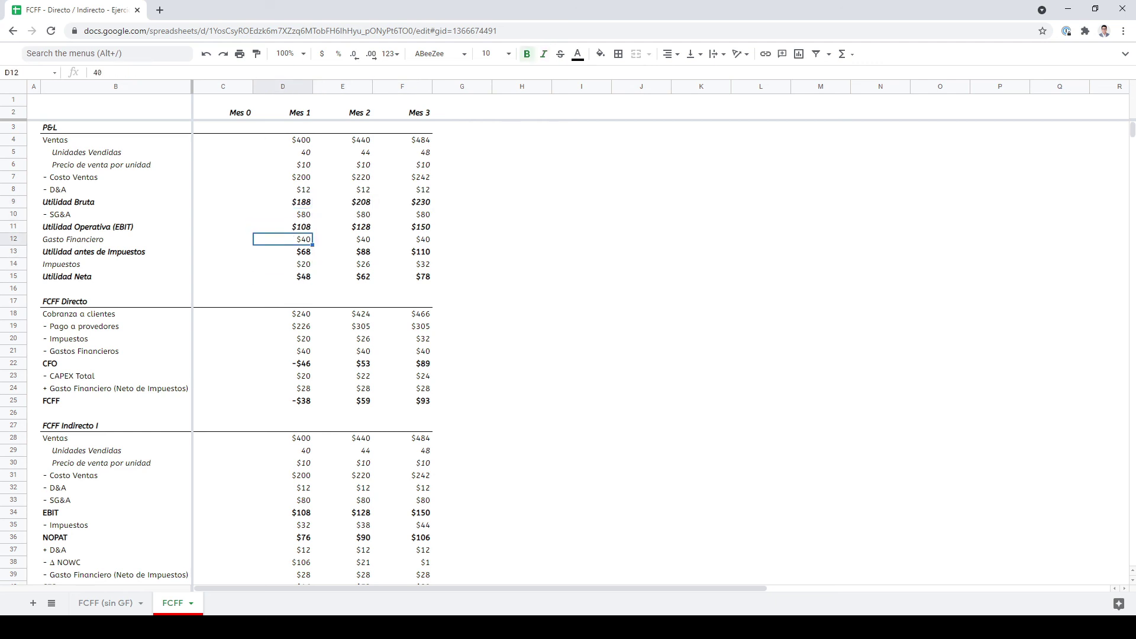
key("Up")
key("Up")
key("Up")
key("Up")
key("Up")
key("Up")
key("Left")
key("Left")
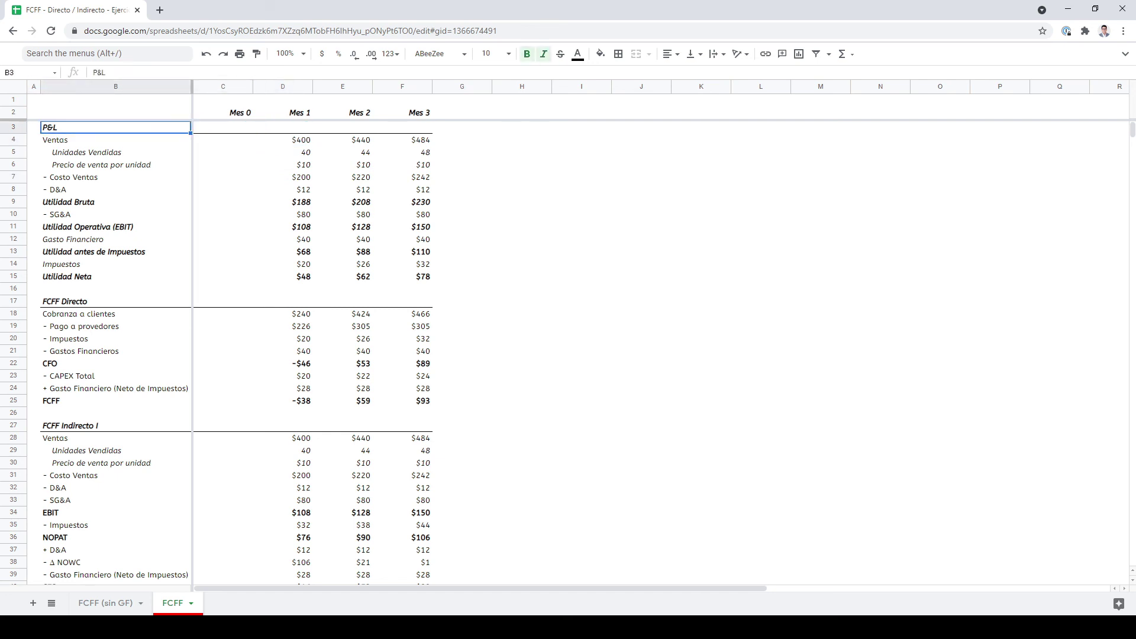
- Inspect the Ventas formula in Mes 1 with its unit and price inputs, leave it as is, and go to cell B1
key("Down")
key("Right")
key("Right")
key("F2")
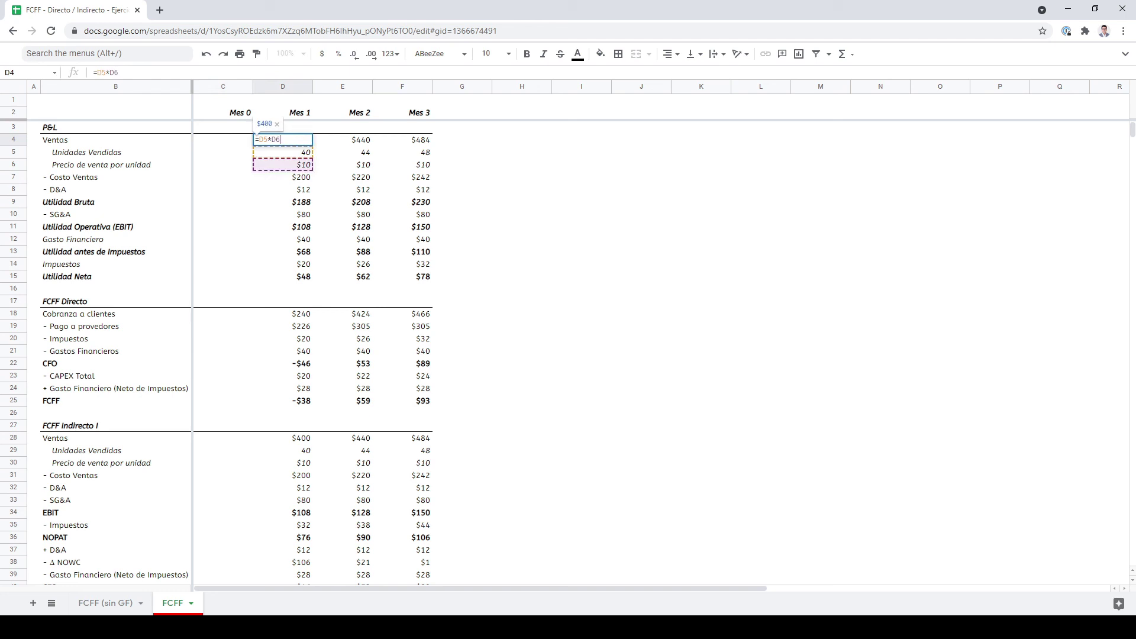
key("Return")
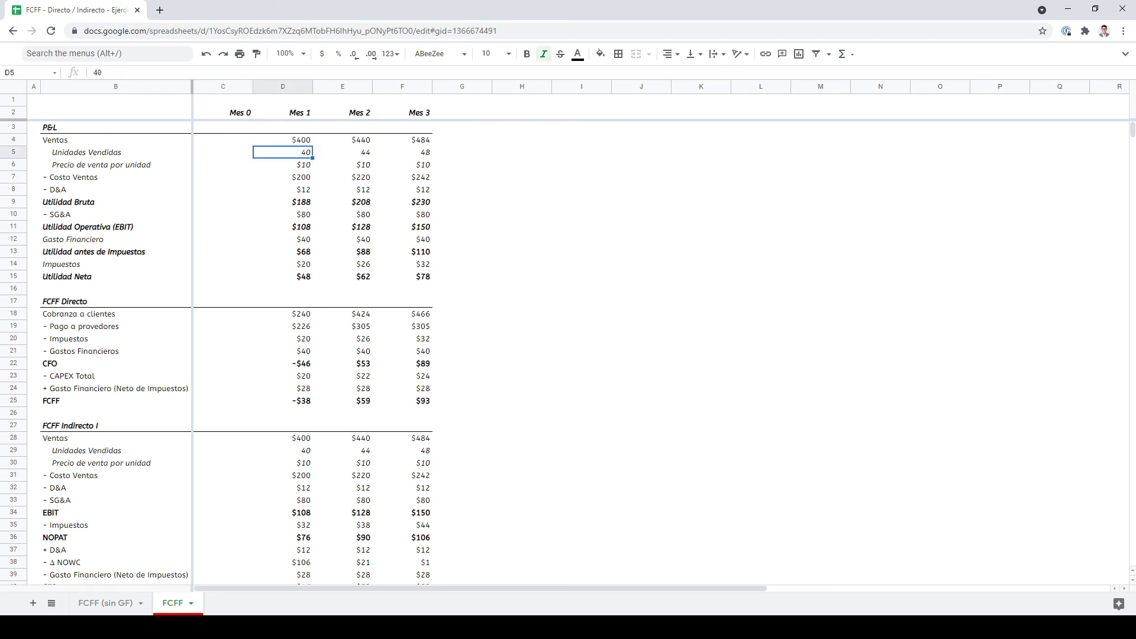
key("Down")
key("Up")
key("Up")
key("Up")
key("Up")
key("Up")
key("Left")
key("Left")
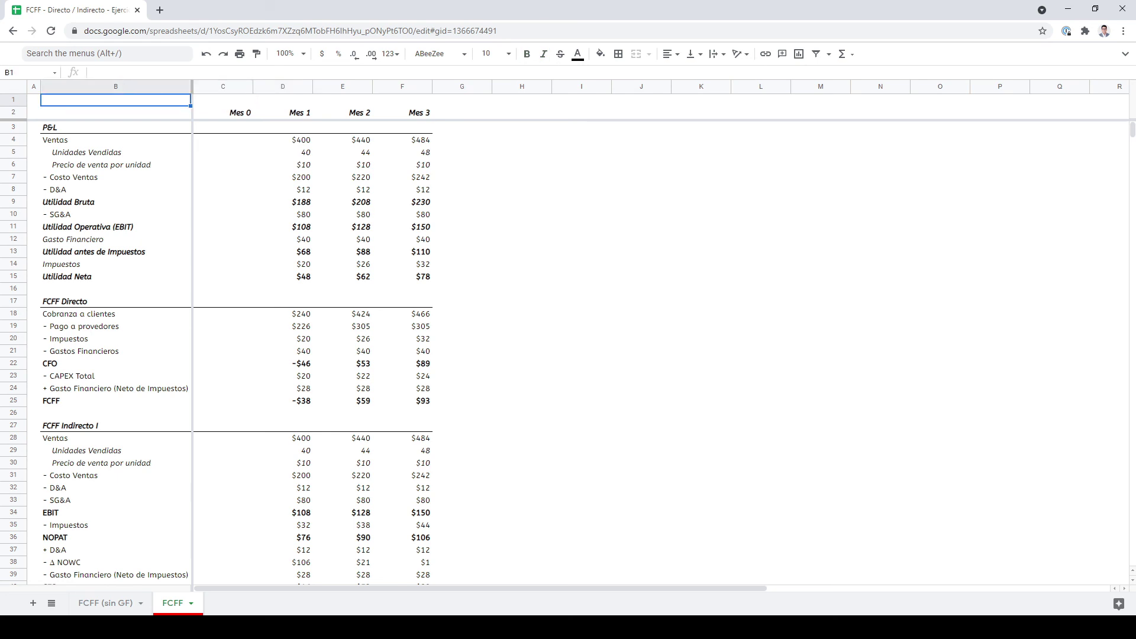
- Switch to the FCFF (sin GF) sheet and go up its label column to the Input cell above the Supuestos section
key("ctrl+Page_Up")
key("Up")
key("Up")
key("Up")
key("Up")
key("Up")
key("Up")
key("Up")
key("Up")
key("Up")
key("Up")
key("Up")
key("Up")
key("Up")
key("Up")
key("Up")
key("Up")
key("Up")
key("Up")
key("Up")
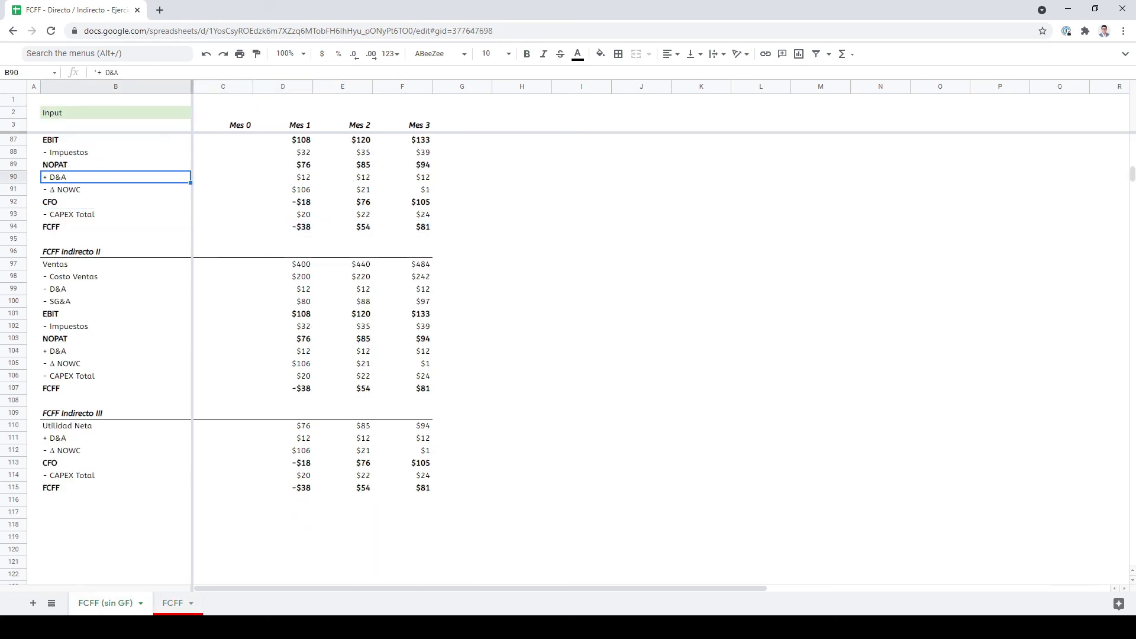
key("Up")
key("Up")
key("Up")
key("Up")
key("Up")
key("Up")
key("Up")
key("Up")
key("Up")
key("Up")
key("Up")
key("Up")
key("Up")
key("Up")
key("Up")
key("Up")
key("Up")
key("Up")
key("Up")
key("Up")
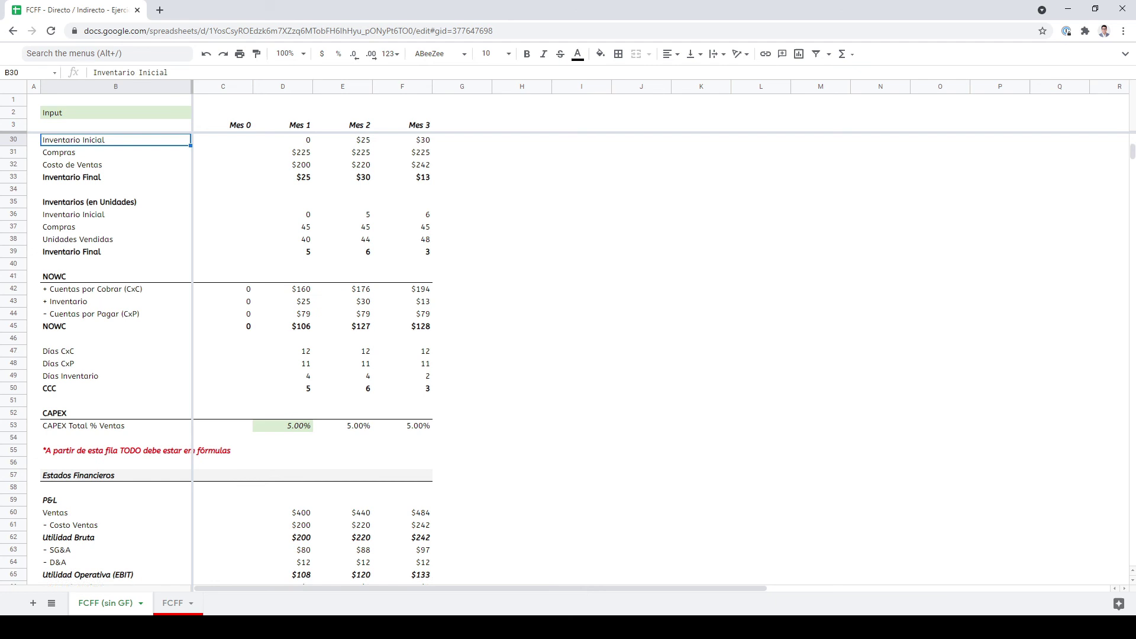
key("Up")
key("Up")
key("Up")
key("Up")
key("Up")
key("Up")
key("Up")
key("Up")
key("Up")
key("Up")
key("Up")
key("Up")
key("Up")
- Return to the FCFF sheet and go to Precio de venta por unidad in Mes 2 of the P&L
key("ctrl+Page_Down")
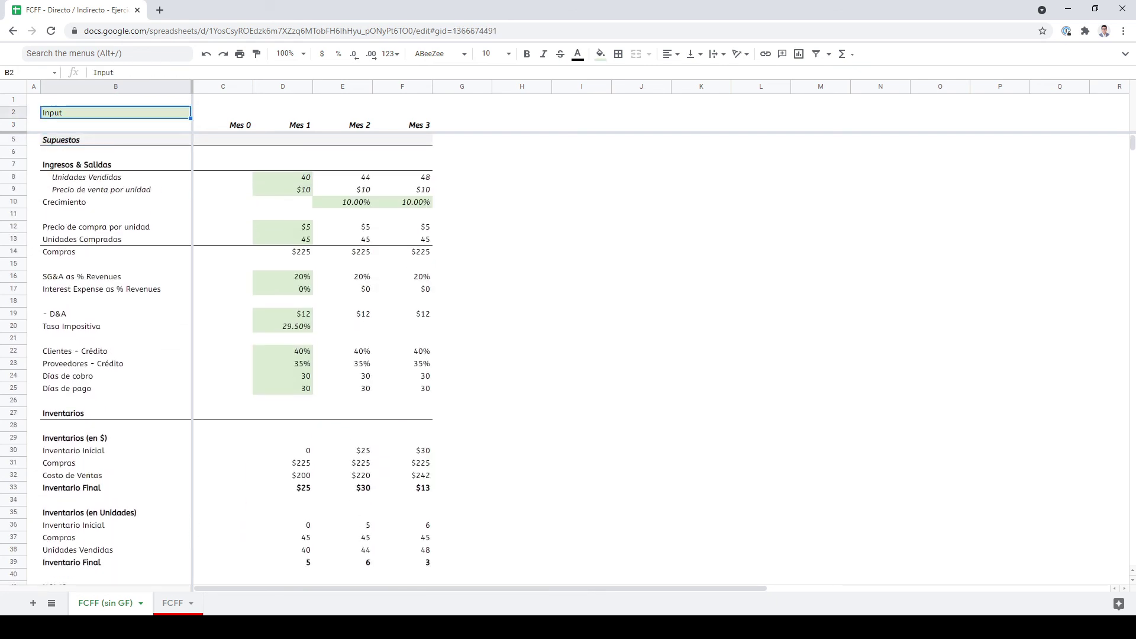
key("Down")
key("Down")
key("Down")
key("Down")
key("Down")
key("Right")
key("Right")
key("Right")
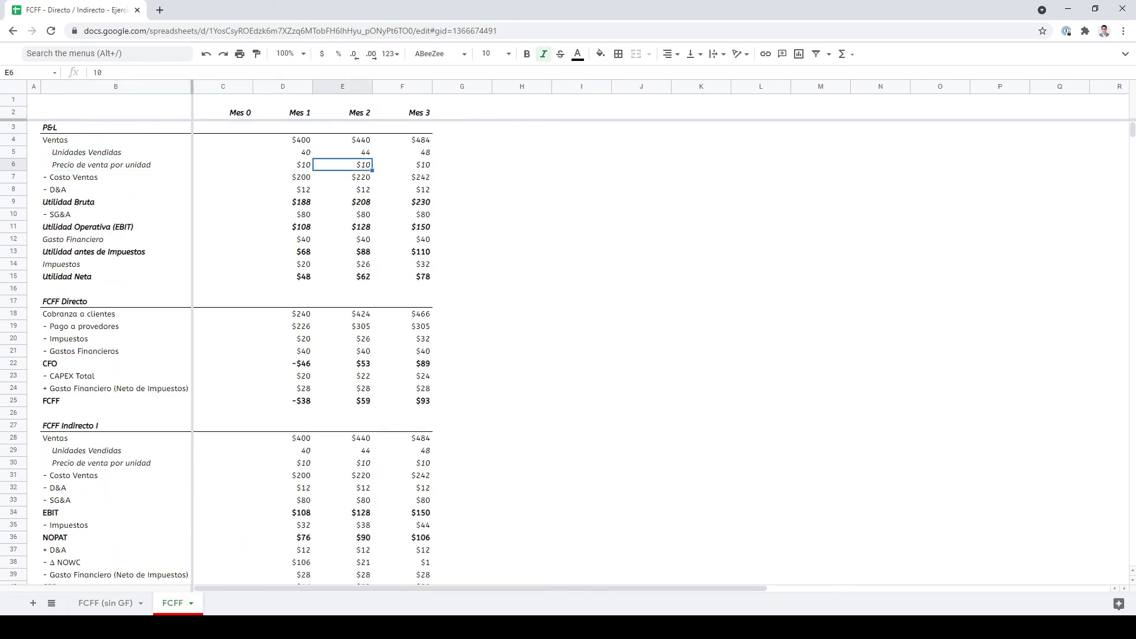
- Review the P&L lines down to Utilidad Neta, mainly in Mes 1, and continue through the FCFF Directo lines
key("Down")
key("Down")
key("Left")
key("Down")
key("Down")
key("Down")
key("Down")
key("Down")
key("Down")
key("Right")
key("Down")
key("Left")
key("Down")
key("Down")
key("Down")
key("Down")
key("Down")
key("Down")
key("Down")
key("Down")
key("Down")
key("Down")
key("Down")
key("Down")
key("Down")
- Go back up the Mes 1 column to the P&L, and go down through FCFF Directo to the FCFF Indirecto I heading row
key("Up")
key("Up")
key("Up")
key("Up")
key("Up")
key("Up")
key("Up")
key("Up")
key("Up")
key("Up")
key("Up")
key("Up")
key("Up")
key("Up")
key("Up")
key("Up")
key("Down")
key("Down")
key("Down")
key("Down")
key("Down")
key("Down")
key("Down")
key("Down")
key("Down")
key("Down")
key("Down")
key("Down")
key("Down")
key("Down")
key("Down")
key("Down")
key("Down")
key("Down")
key("Down")
key("Down")
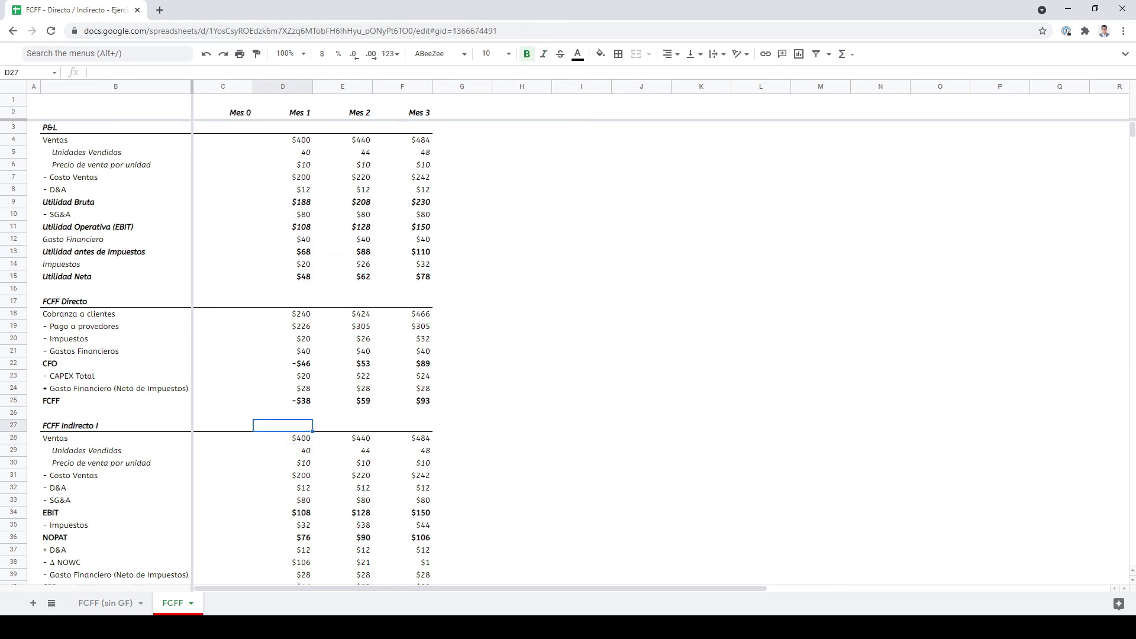
- Review the Mes 1 lines of FCFF Indirecto I and stop at CAPEX Total
key("Down")
key("Down")
key("Down")
key("Down")
key("Down")
key("Down")
key("Down")
key("Down")
key("Down")
key("Down")
key("Down")
key("Down")
key("Up")
key("Up")
key("Up")
key("Up")
key("Up")
key("Up")
key("Up")
key("Up")
key("Up")
key("Up")
key("Up")
key("Up")
key("Up")
key("Up")
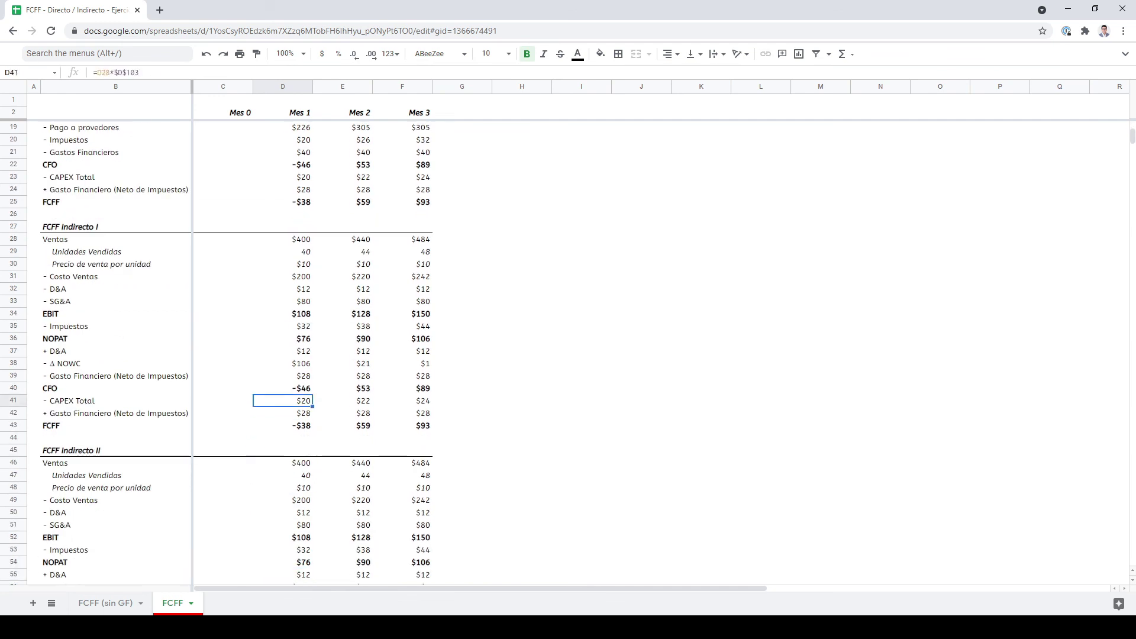
- Inspect the Mes 1 CAPEX Total formula in FCFF Indirecto I with its sales and CAPEX percentage inputs, leaving it as is
key("F2")
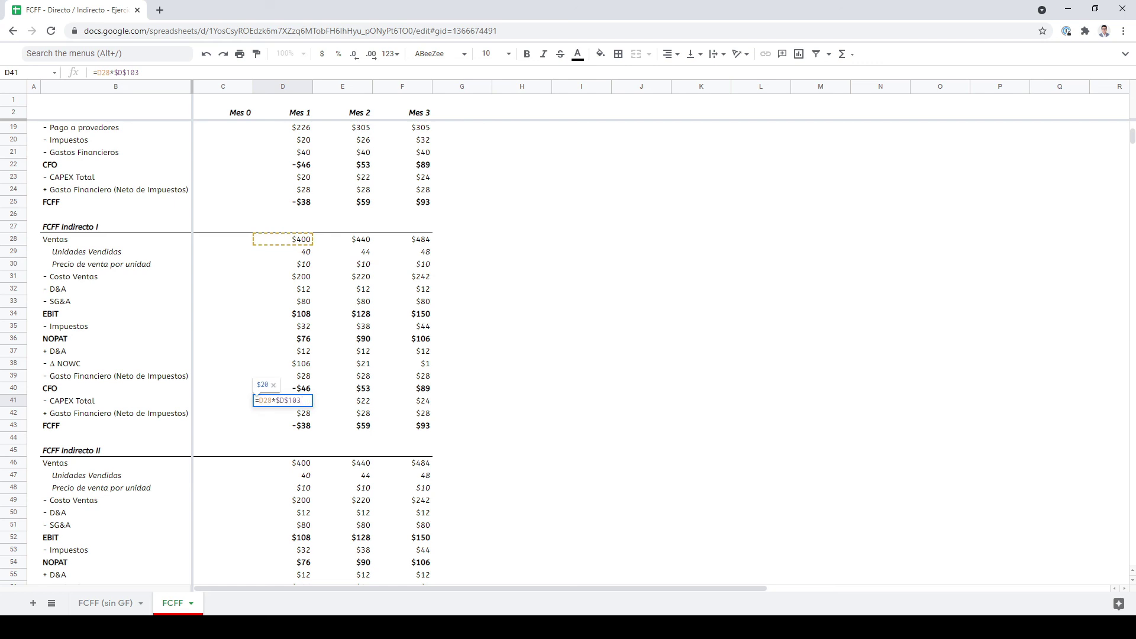
scroll(236, 350, "down", 15)
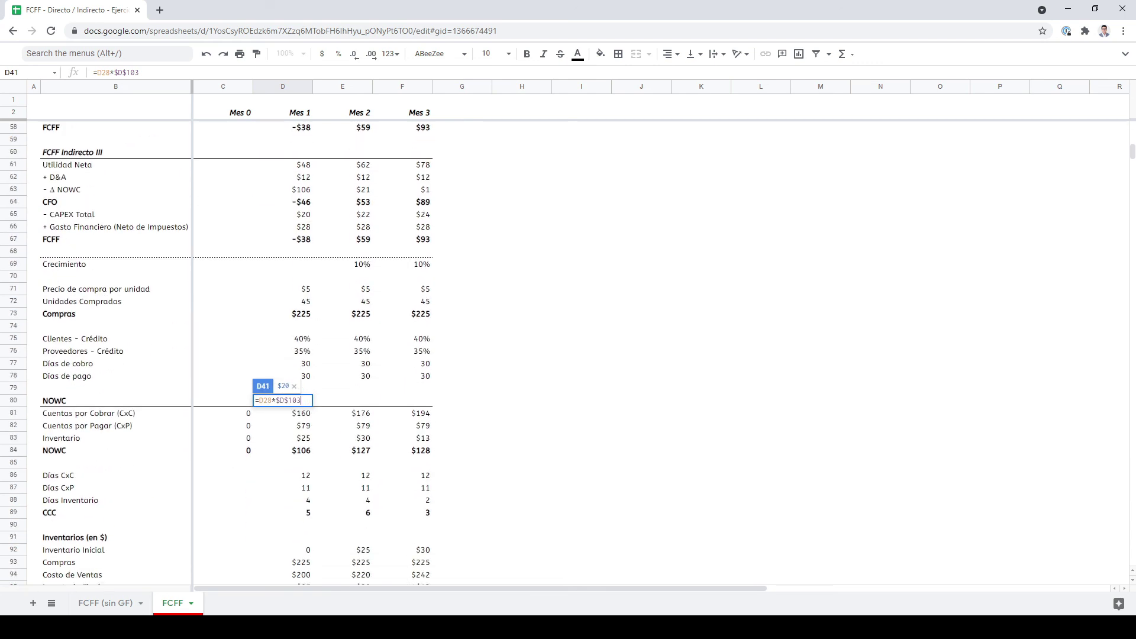
scroll(236, 350, "down", 1)
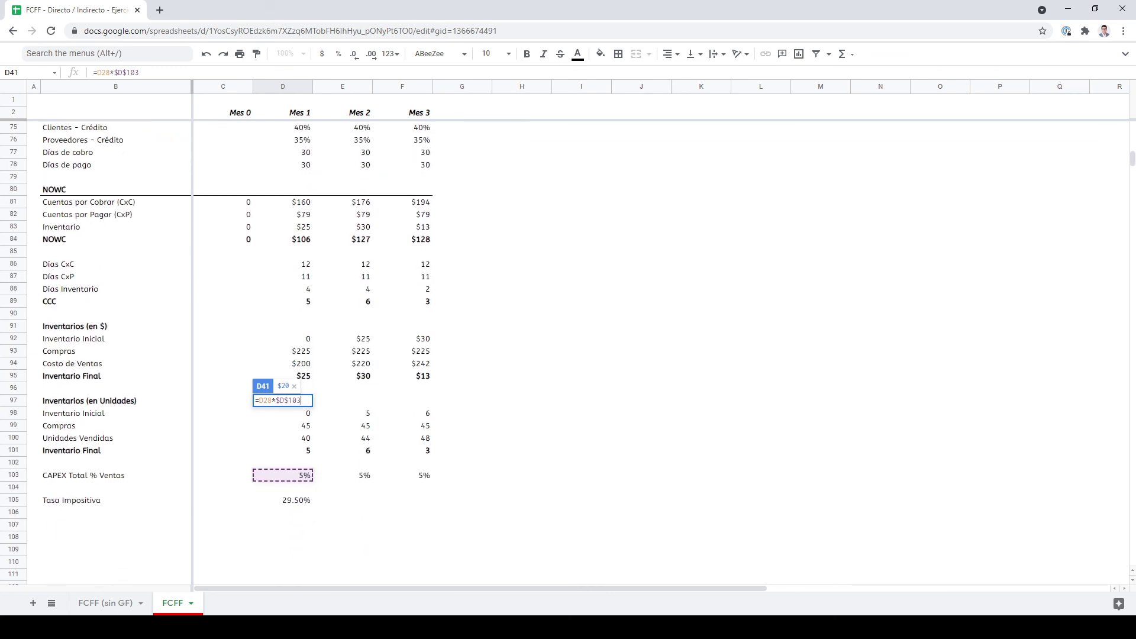
scroll(236, 350, "up", 16)
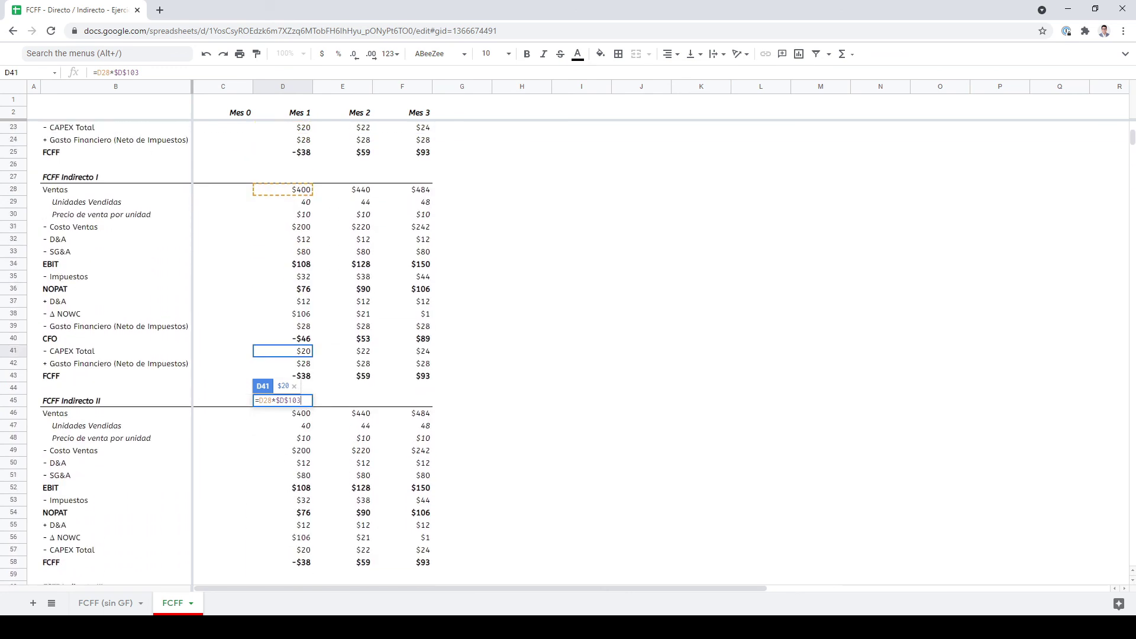
key("Return")
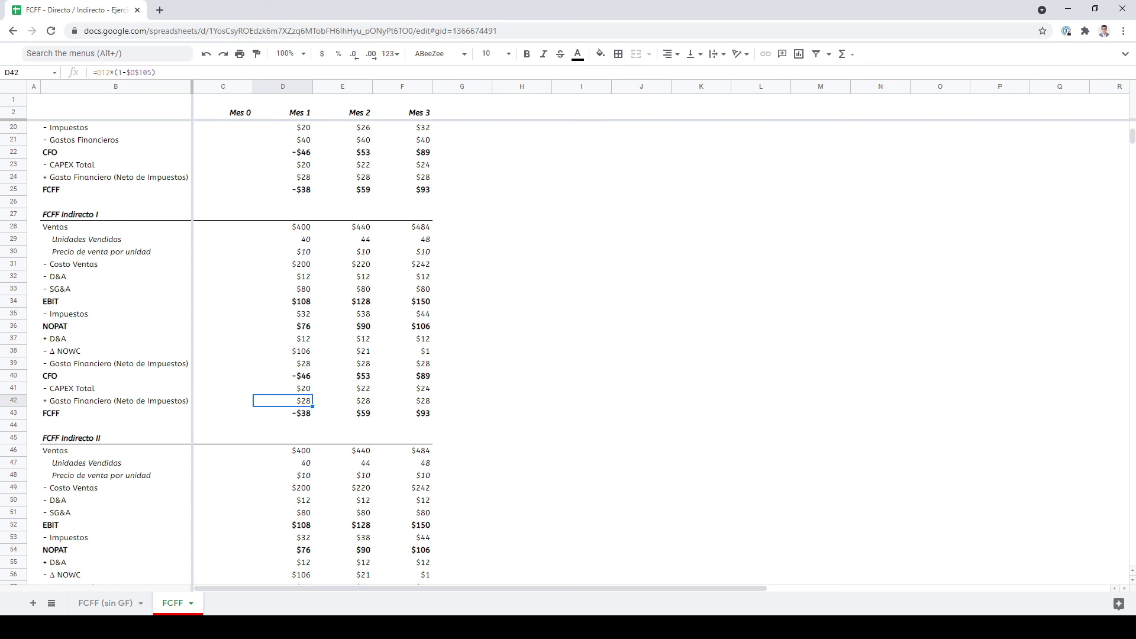
- Switch to the FCFF (sin GF) sheet and examine Unidades Vendidas for Mes 1 and Mes 2 in the Supuestos section
key("alt+Up")
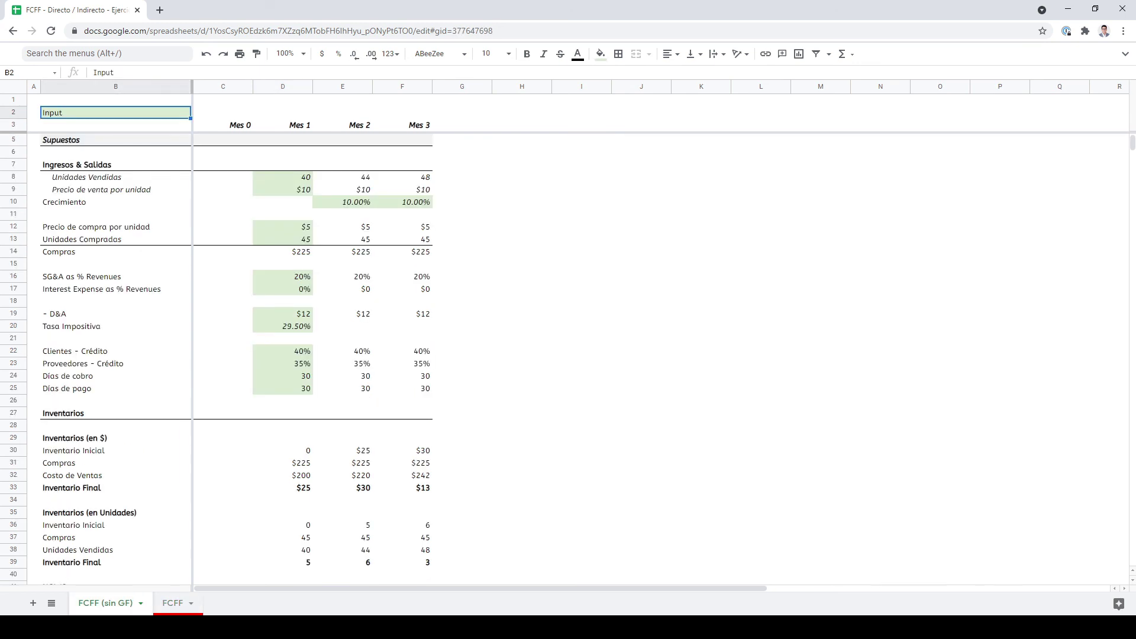
key("Down")
key("Down")
key("Down")
key("Down")
key("Down")
key("Down")
key("Right")
key("Right")
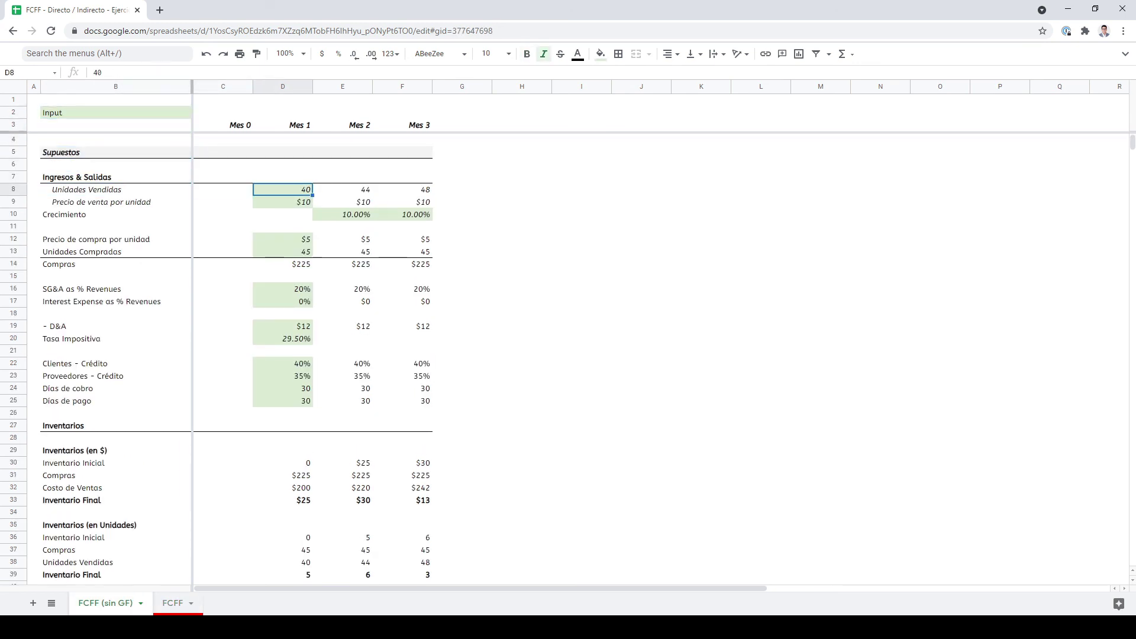
key("Right")
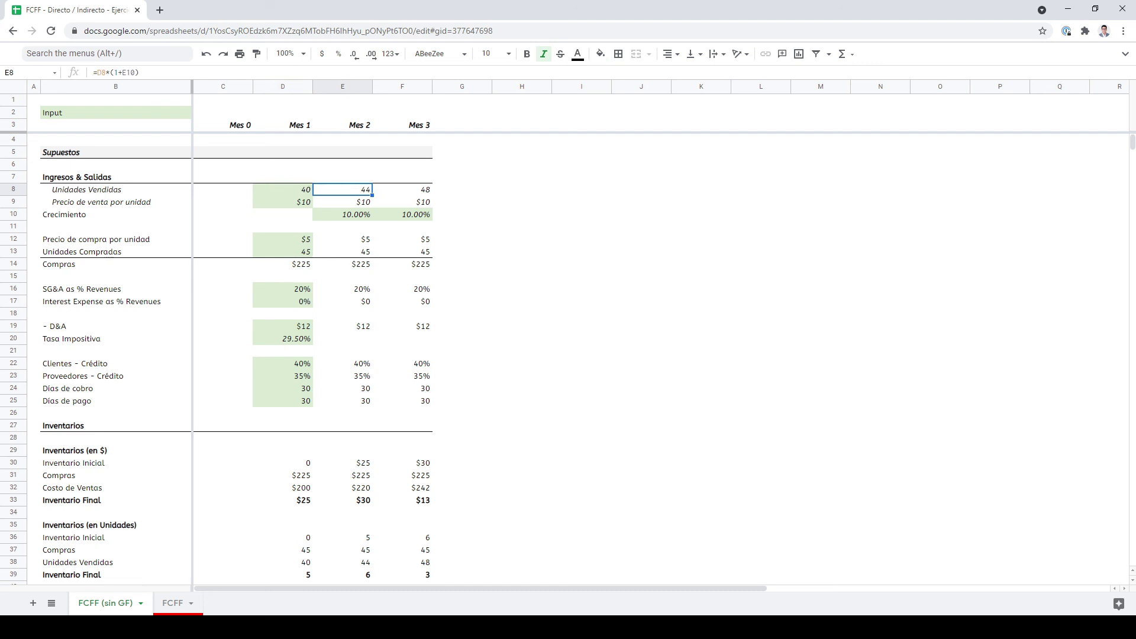
- Review the Mes 2 assumptions from Precio de venta por unidad down to Clientes - Crédito
key("Down")
key("Down")
key("Down")
key("Down")
key("Down")
key("Down")
key("Down")
key("Down")
key("Down")
key("Down")
key("Down")
key("Down")
key("Down")
key("Down")
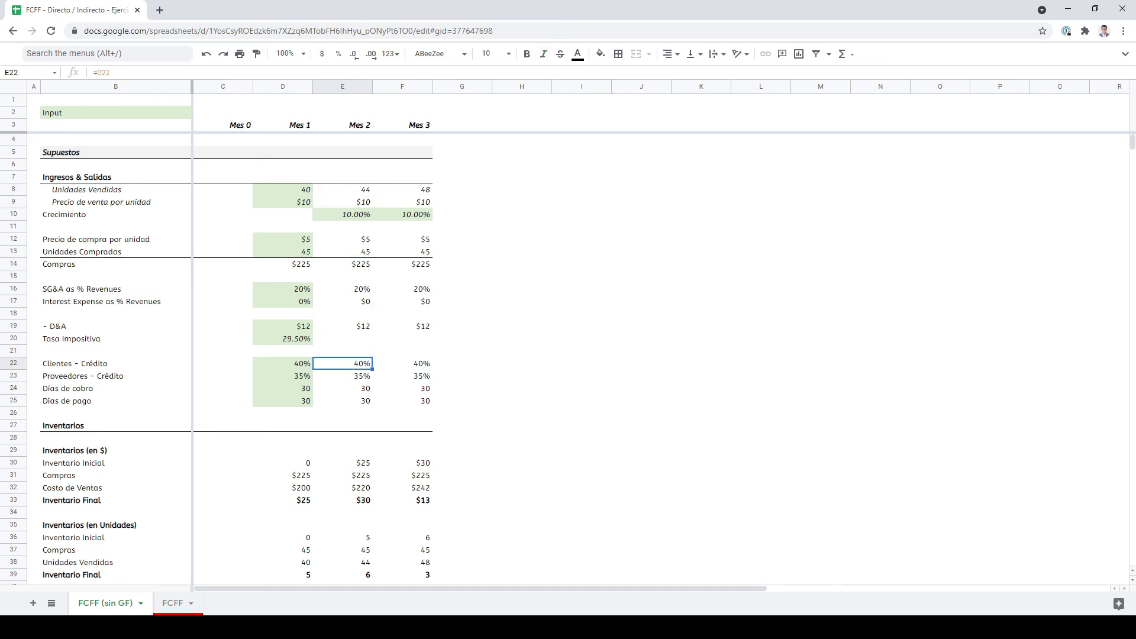
- Inspect the Mes 2 Clientes - Crédito formula without changing it, and go down to Días de pago
key("F2")
key("Return")
key("Down")
key("Down")
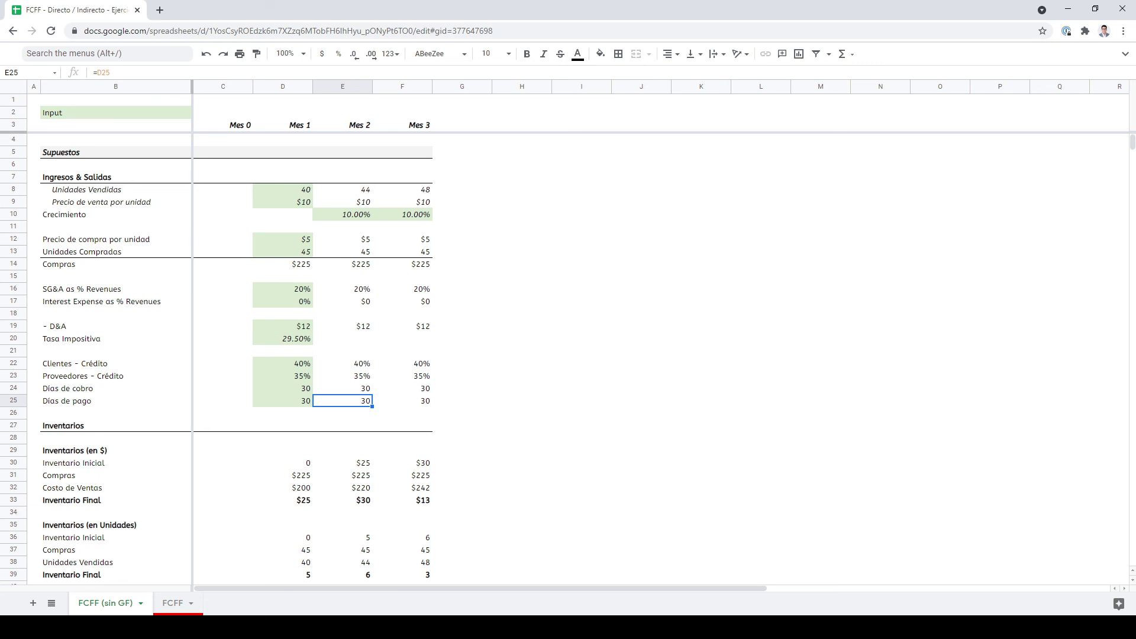
- Return to the FCFF sheet and inspect the Mes 1 Gasto Financiero (Neto de Impuestos) formula with its inputs, leaving it as is
key("ctrl+Page_Down")
key("F2")
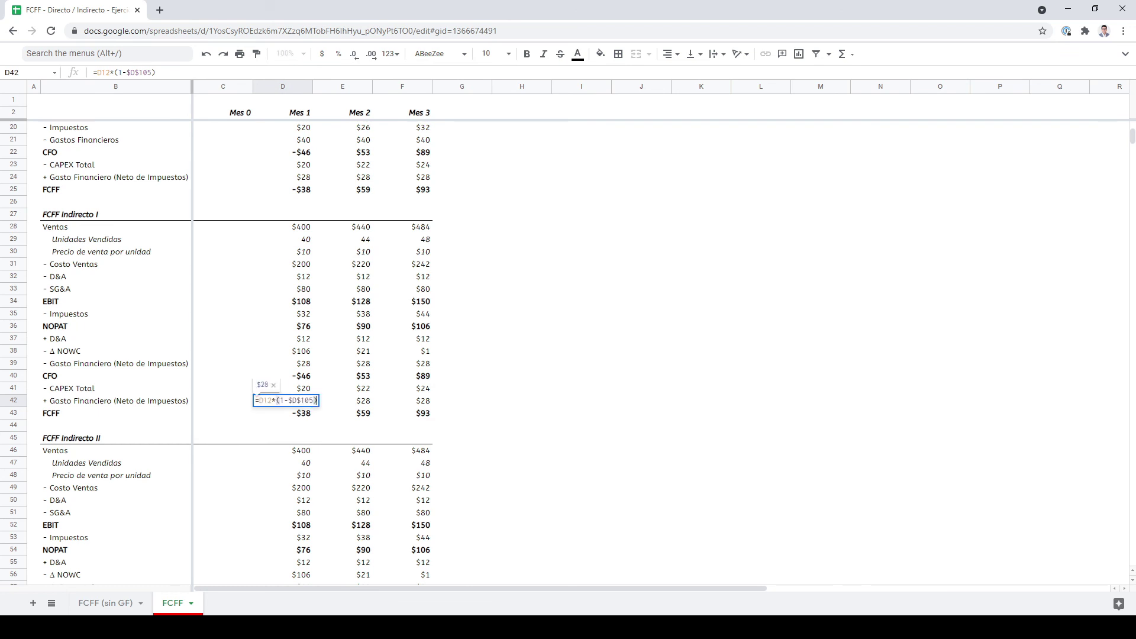
scroll(568, 343, "up", 4)
scroll(313, 349, "down", 15)
scroll(568, 351, "down", 4)
scroll(569, 351, "up", 18)
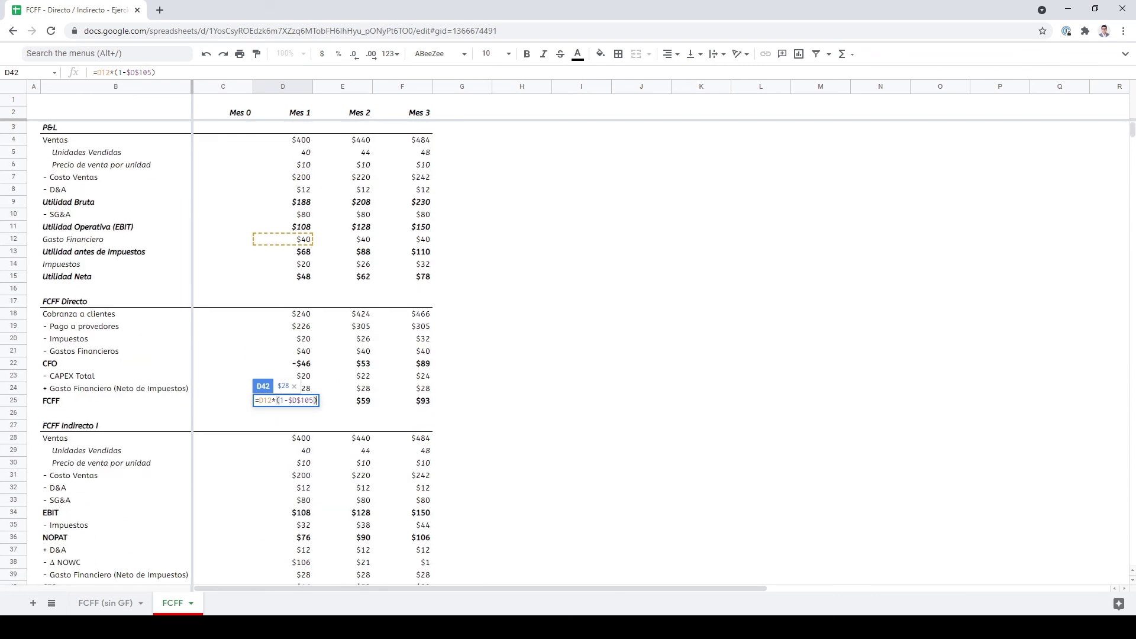
key("Return")
scroll(568, 352, "up", 2)
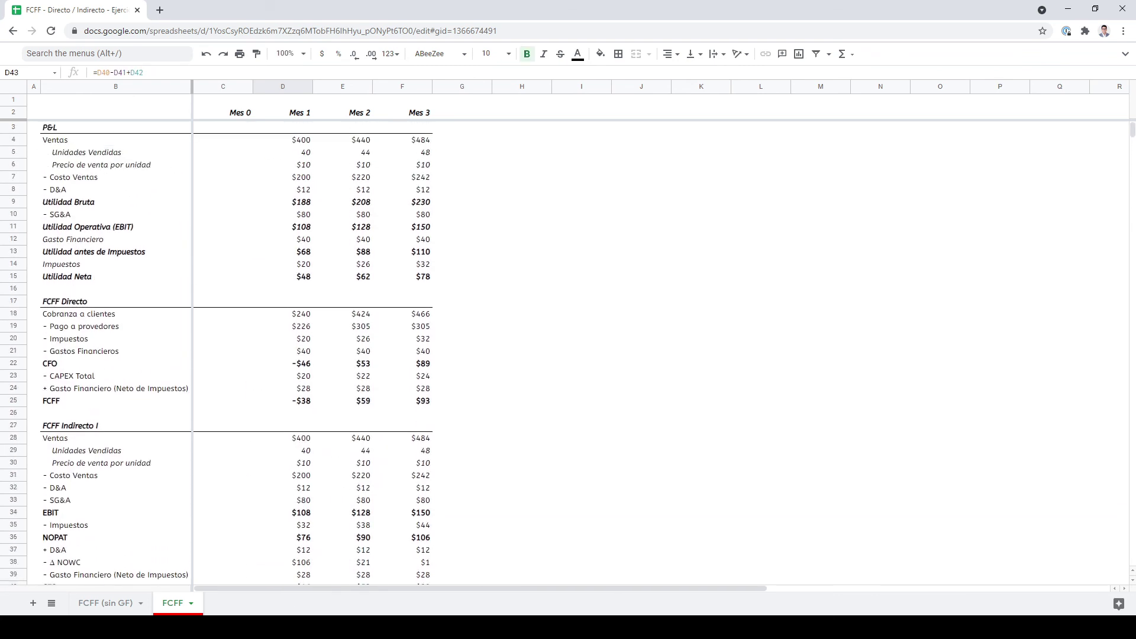
- Review the Mes 1 P&L lines from Unidades Vendidas down to Utilidad Operativa (EBIT), and go back up to D&A
left_click(283, 153)
key("Down")
key("Down")
key("Down")
key("Down")
key("Down")
key("Down")
key("Up")
key("Up")
key("Up")
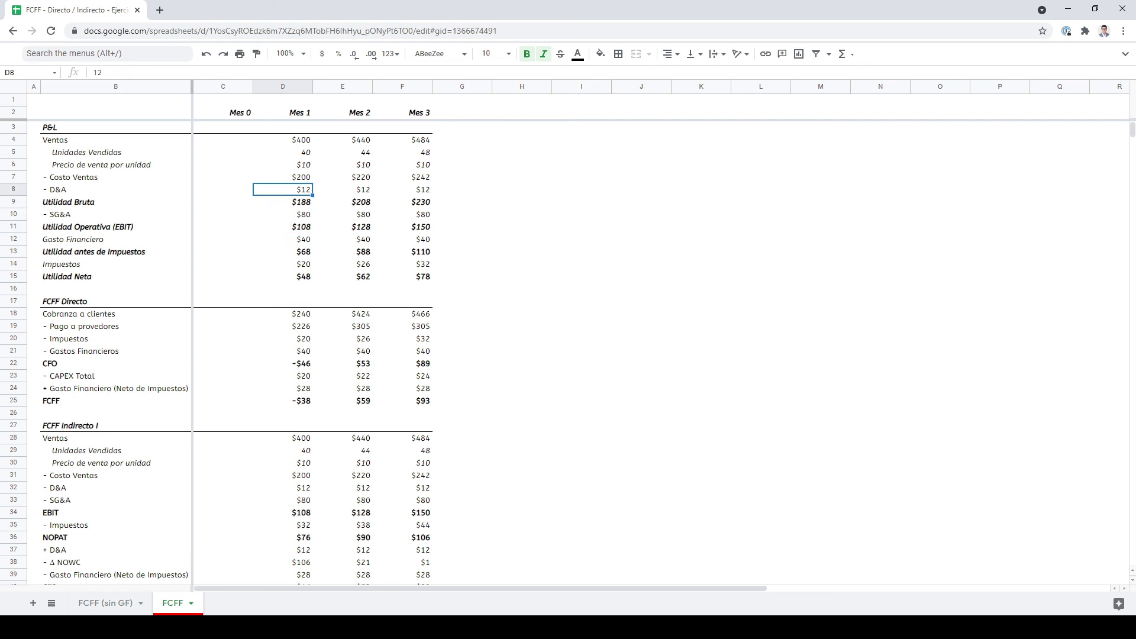
- Review the Mes 1 column from the P&L D&A line through FCFF Directo down to EBIT in FCFF Indirecto I
key("Down")
key("Down")
key("Down")
key("Down")
key("Down")
key("Down")
key("Down")
key("Down")
key("Down")
key("Down")
key("Down")
key("Down")
key("Down")
key("Down")
key("Down")
key("Down")
key("Down")
key("Down")
key("Down")
key("Down")
key("Down")
key("Down")
key("Down")
key("Down")
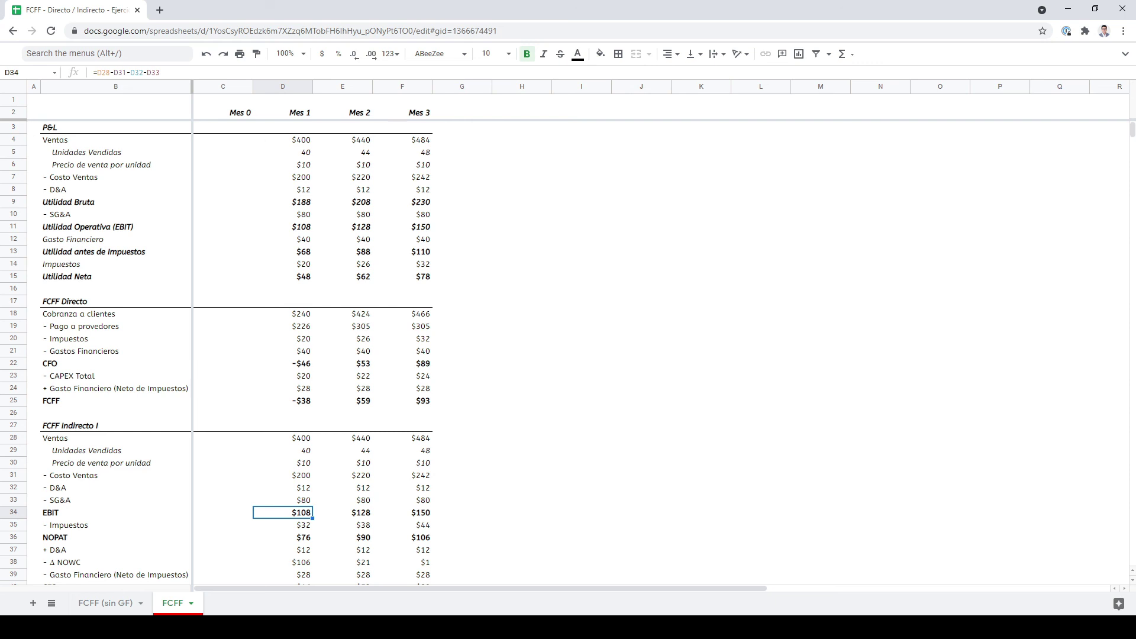
- Switch to the FCFF (sin GF) sheet and review the Mes 2 column down to the row below Inventario Final (en $)
key("ctrl+Page_Up")
key("Down")
key("Up")
key("Up")
key("Down")
key("Down")
key("Down")
key("Down")
key("Down")
key("Down")
key("Down")
key("Down")
key("Down")
key("Down")
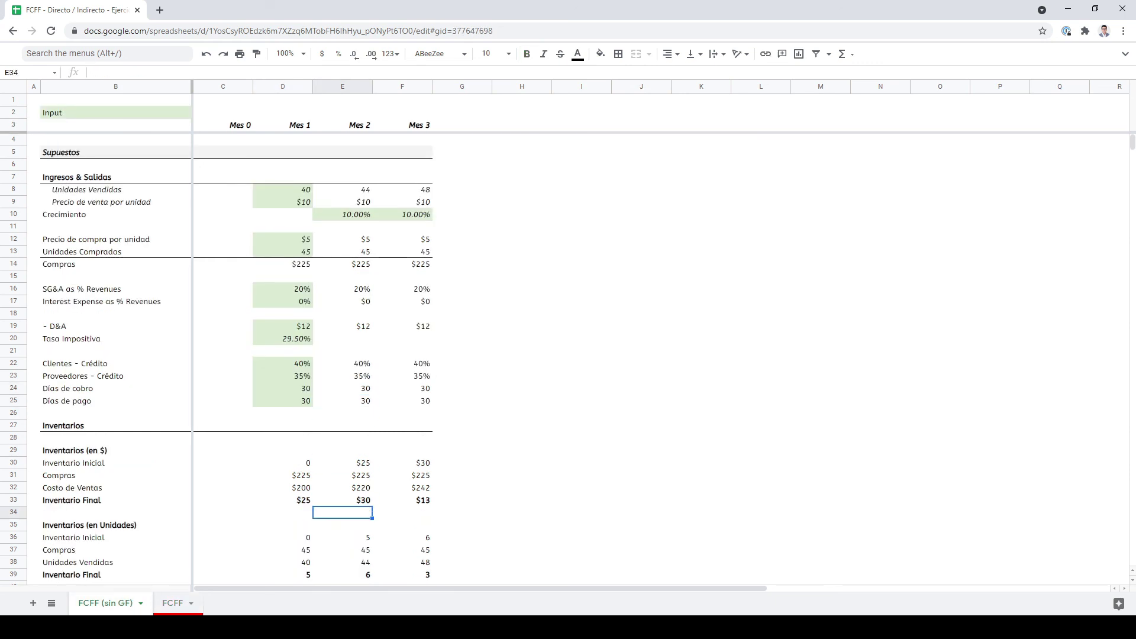
- Go back up to the Supuestos heading and highlight the block B5:F45, from Supuestos through the NOWC total
key("Up")
key("Up")
key("Up")
key("Up")
key("Up")
key("Up")
key("Up")
key("Up")
key("Up")
key("Up")
key("Up")
key("Up")
key("Up")
key("Up")
key("Up")
key("Up")
key("Up")
key("Up")
key("Up")
key("Up")
key("Down")
key("Down")
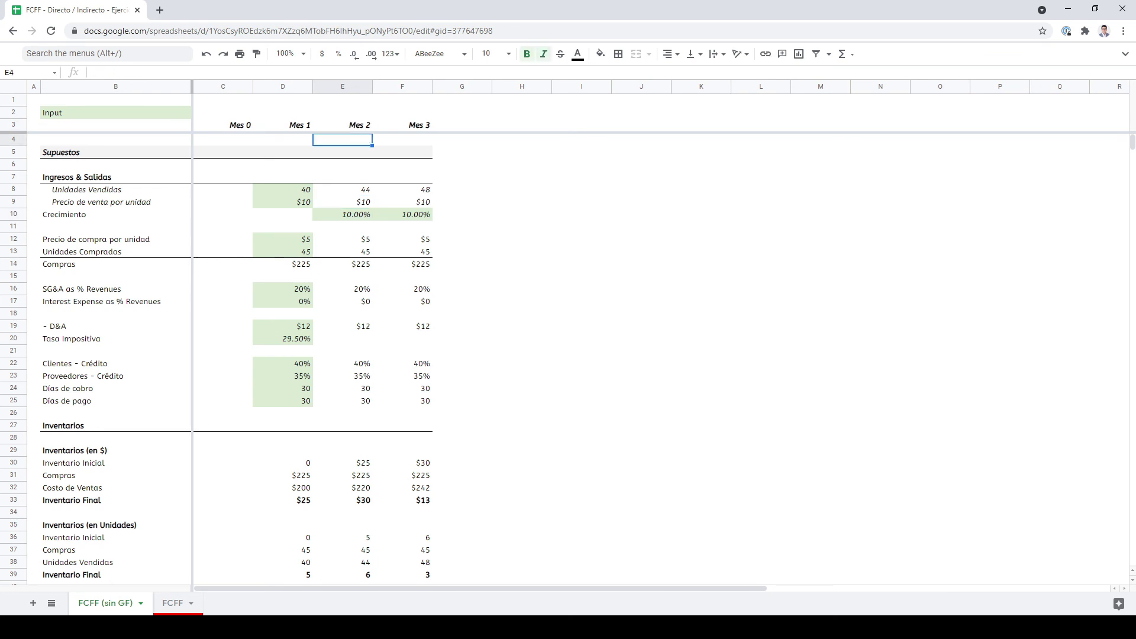
key("Left")
key("Left")
key("Left")
key("shift+Right")
key("shift+Right")
key("shift+Right")
key("shift+Right")
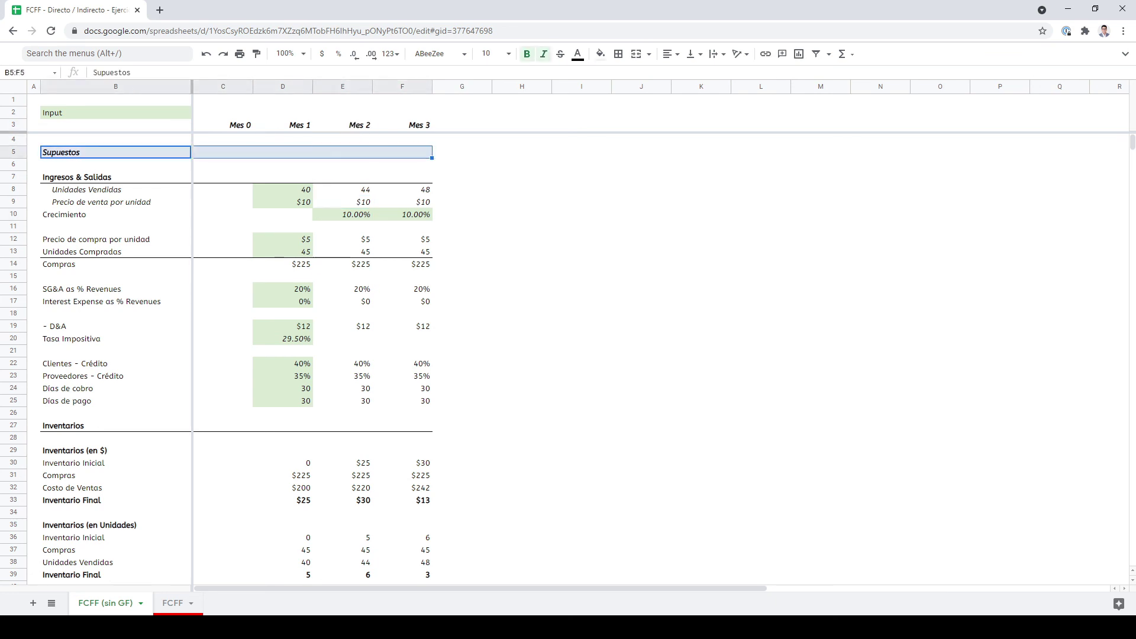
key("shift+Down")
key("shift+Down")
key("shift+Down")
key("shift+Down")
key("shift+Down")
key("shift+Down")
key("shift+Down")
key("shift+Down")
key("shift+Down")
key("shift+Down")
key("shift+Down")
key("shift+Down")
key("shift+Down")
key("shift+Down")
key("shift+Down")
key("shift+Down")
key("shift+Down")
key("shift+Down")
key("shift+Down")
key("shift+Down")
key("shift+Down")
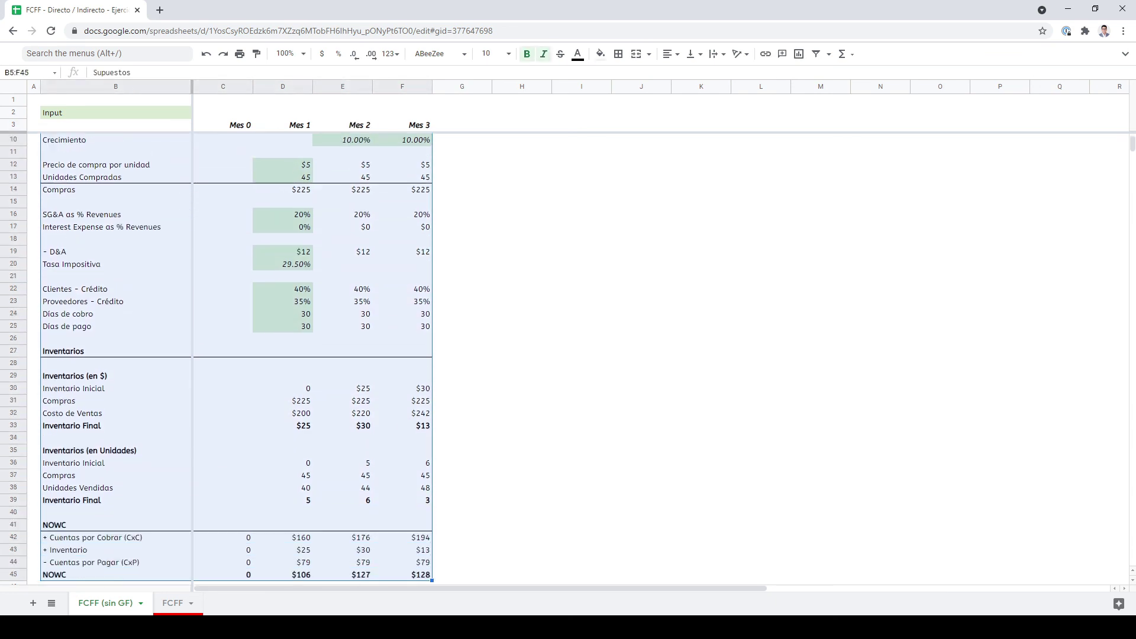
- Review the row labels from Supuestos down to D&A in the P&L, and highlight all of row 55 with the formulas note
key("Down")
key("Down")
key("Down")
key("Down")
key("Down")
key("Down")
key("Down")
key("Down")
key("Down")
key("Down")
key("Down")
key("Down")
key("Down")
key("Down")
key("Down")
key("Down")
key("Down")
key("Down")
key("Down")
key("Down")
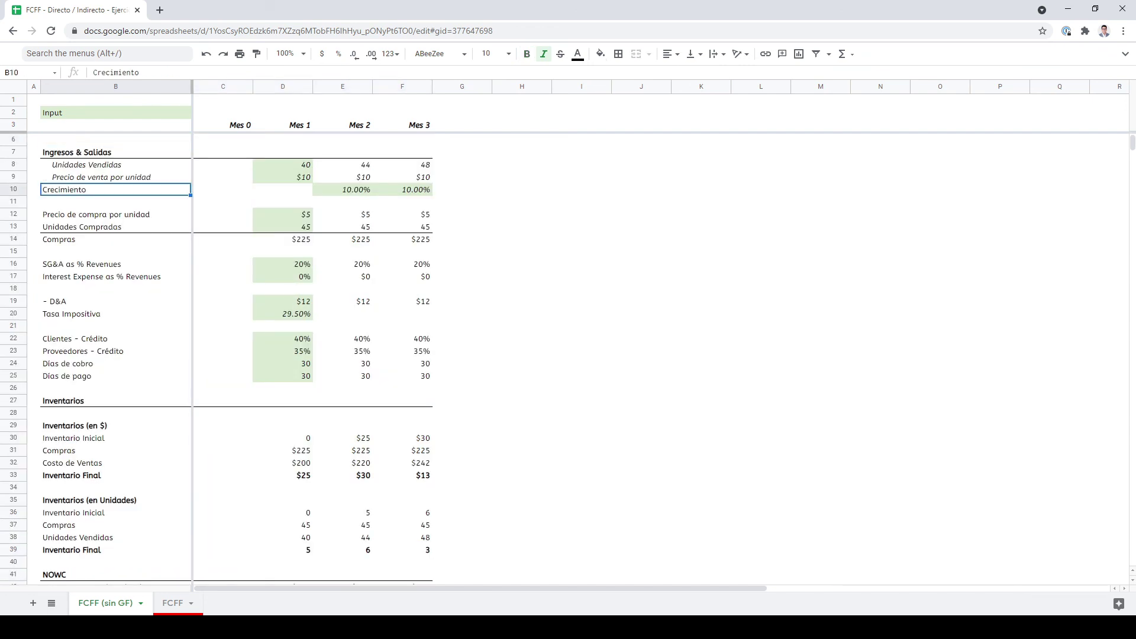
key("Down")
key("Down")
key("Down")
key("Down")
key("Down")
key("Down")
key("Down")
key("Down")
key("Down")
key("Down")
key("Down")
key("Down")
key("Down")
key("Down")
key("Down")
key("Down")
key("Down")
key("Down")
key("Down")
key("Down")
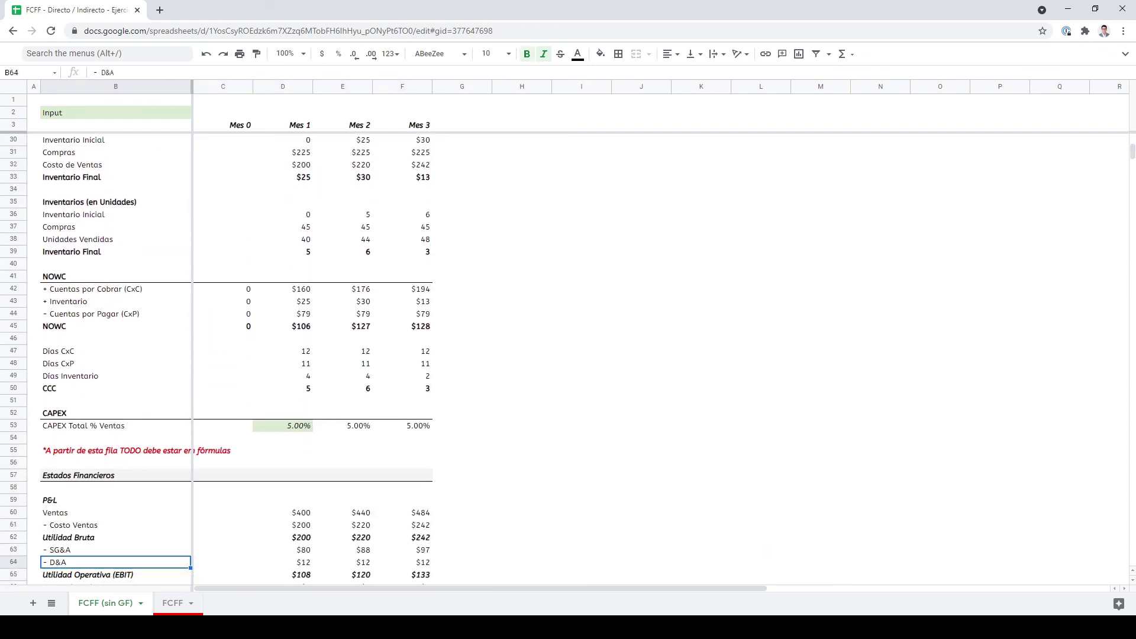
left_click(115, 450)
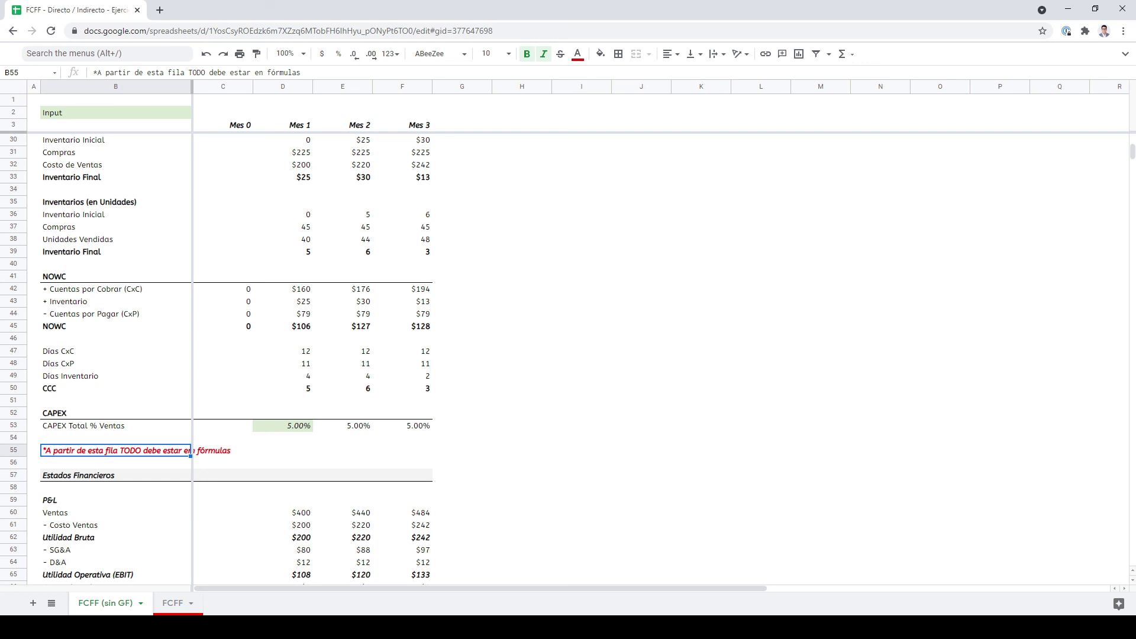
key("shift+space")
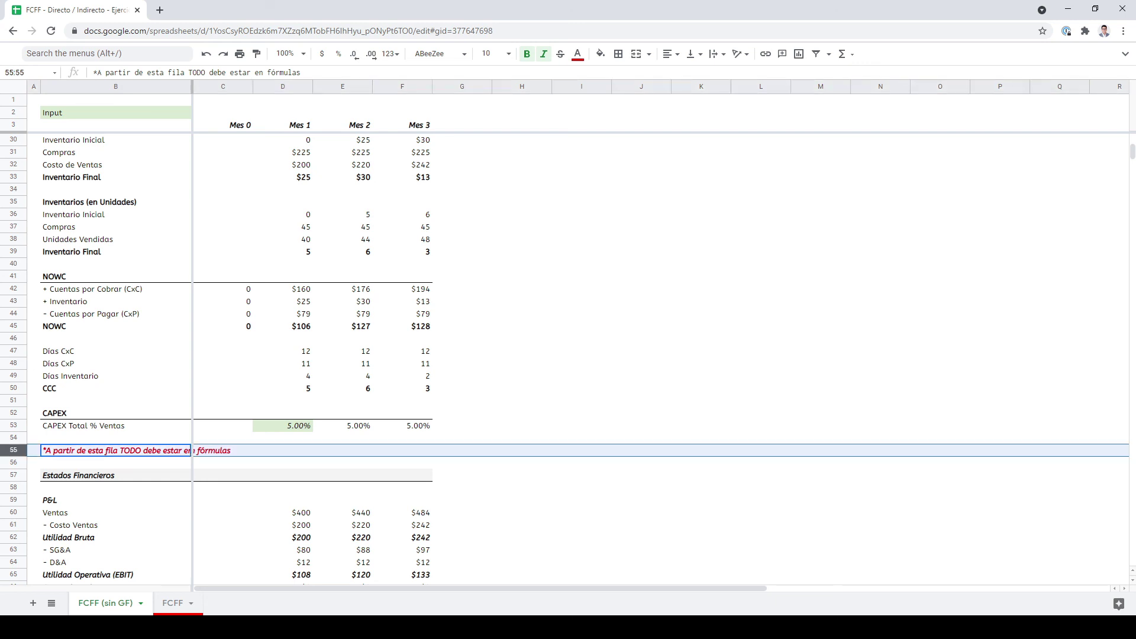
- Return to the FCFF sheet and review the Mes 1 column from FCFF Indirecto I down to the end of FCFF Indirecto III
key("ctrl+shift+Page_Down")
key("Down")
key("Down")
key("Down")
key("Down")
key("Down")
key("Down")
key("Down")
key("Down")
key("Down")
key("Down")
key("Down")
key("Down")
key("Down")
key("Down")
key("Down")
key("Down")
key("Down")
key("Down")
key("Down")
key("Down")
key("Down")
key("Down")
key("Down")
key("Down")
key("Down")
key("Down")
key("Down")
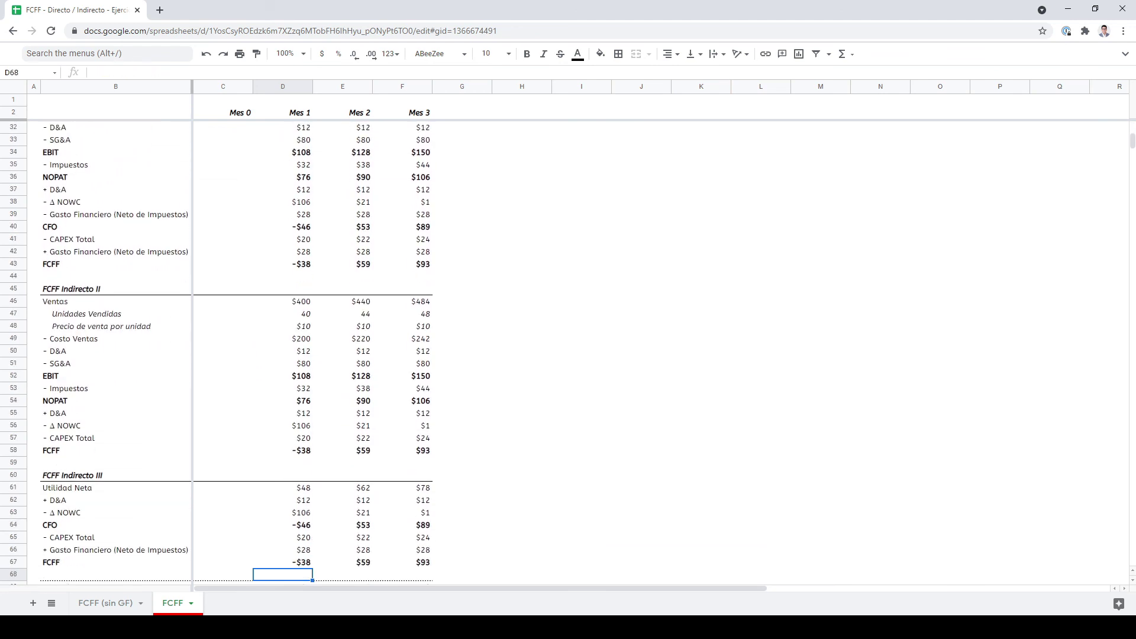
- Review the Mes 1 column through FCFF Indirecto II and III, ending on Gasto Financiero (Neto de Impuestos) in FCFF Indirecto III
key("Up")
key("Up")
key("Up")
key("Up")
key("Up")
key("Up")
key("Up")
key("Up")
key("Up")
key("Up")
key("Up")
key("Up")
key("Up")
key("Up")
key("Up")
key("Up")
key("Up")
key("Up")
key("Up")
key("Up")
key("Up")
key("Up")
key("Down")
key("Down")
key("Down")
key("Down")
key("Down")
key("Down")
key("Down")
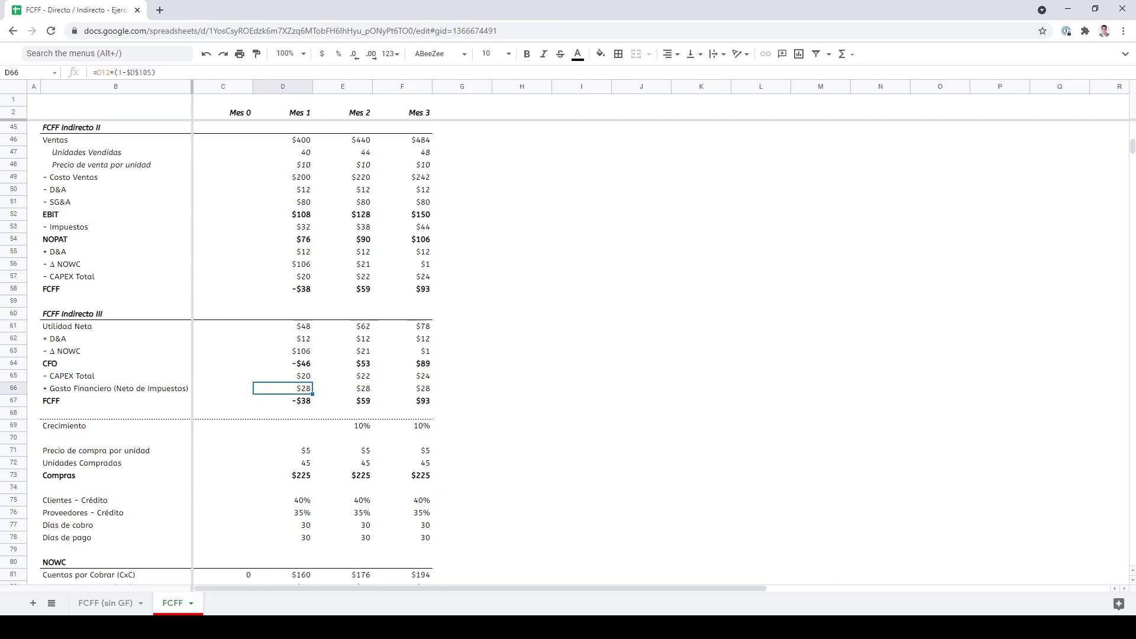
- Highlight the Gasto Financiero (Neto de Impuestos) row of FCFF Indirecto III, B66:F66
key("Left")
key("Left")
key("shift+Right")
key("shift+Right")
key("shift+Right")
key("shift+Right")
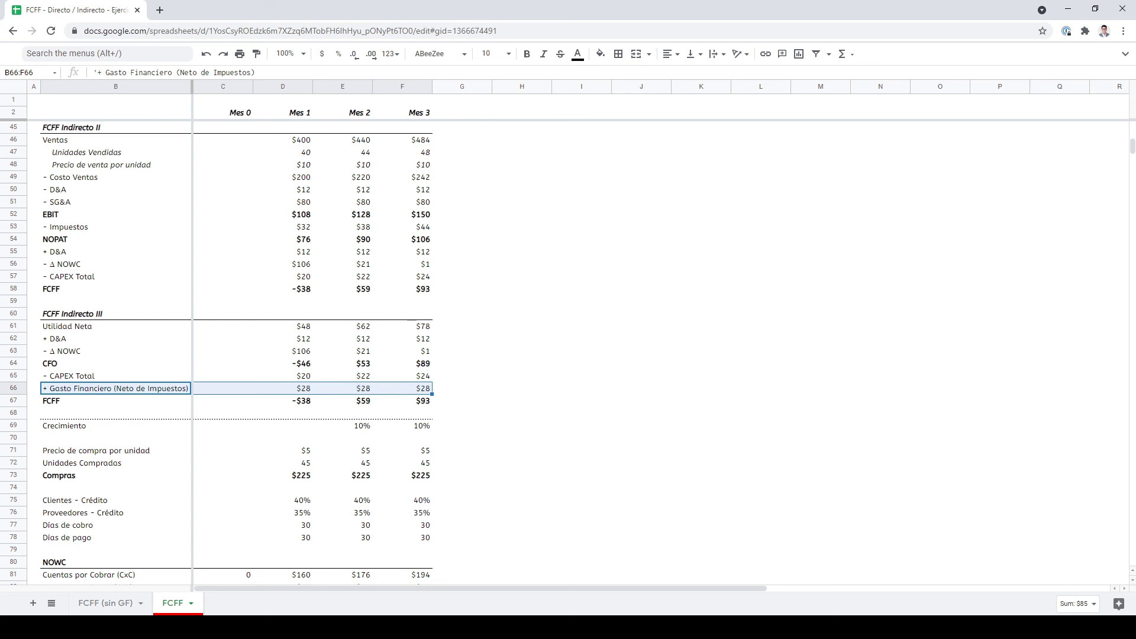
- Go back up the row labels to the P&L and highlight its Gasto Financiero row, B12:F12
key("Up")
key("Up")
key("Up")
key("Up")
key("Up")
key("Up")
key("Up")
key("Up")
key("Up")
key("Up")
key("Up")
key("Up")
key("Up")
key("Up")
key("Up")
key("Up")
key("Up")
key("Up")
key("Up")
key("Up")
key("Up")
key("Up")
key("Up")
key("Up")
key("Up")
key("Up")
key("Up")
key("Up")
key("Up")
key("Up")
key("Up")
key("Up")
key("Up")
key("Up")
key("Up")
key("Up")
key("Up")
key("Up")
key("Up")
key("Up")
key("Down")
key("Down")
key("Down")
key("Down")
key("Down")
key("Down")
key("Down")
key("Down")
key("Down")
key("Down")
key("shift+Right")
key("shift+Right")
key("shift+Right")
key("shift+Right")
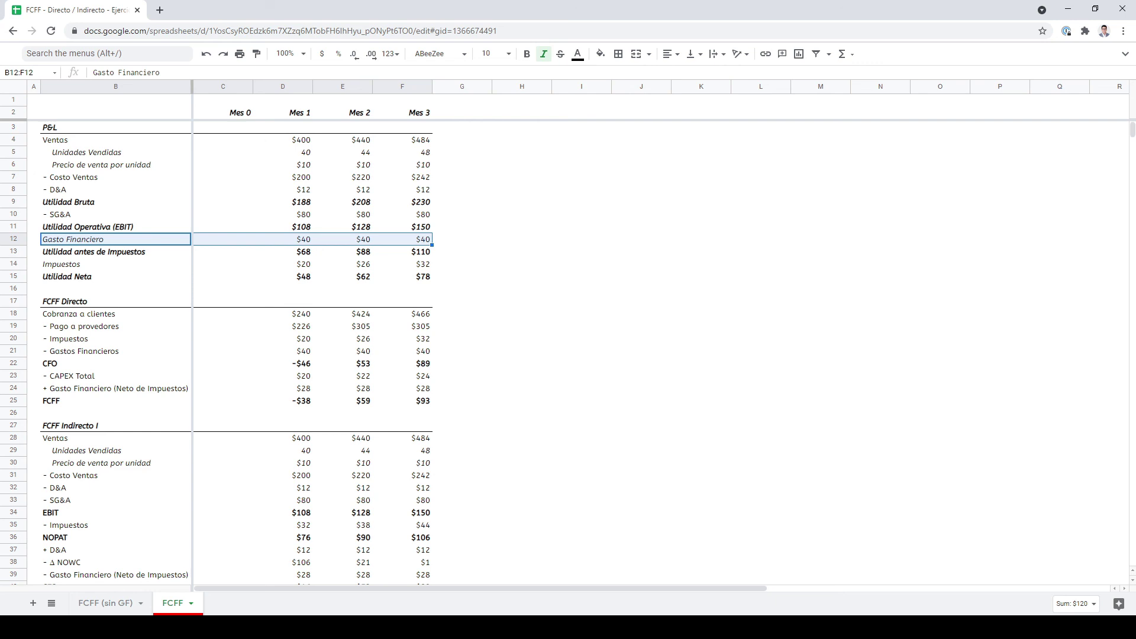
- Return to the head of the sheet and review the Mes 1 column from the P&L's Ventas into FCFF Directo, crossing to Mes 2 at Gastos Financieros
key("Up")
key("Up")
key("Up")
key("Up")
key("Up")
key("Up")
key("Up")
key("Up")
key("Up")
key("Up")
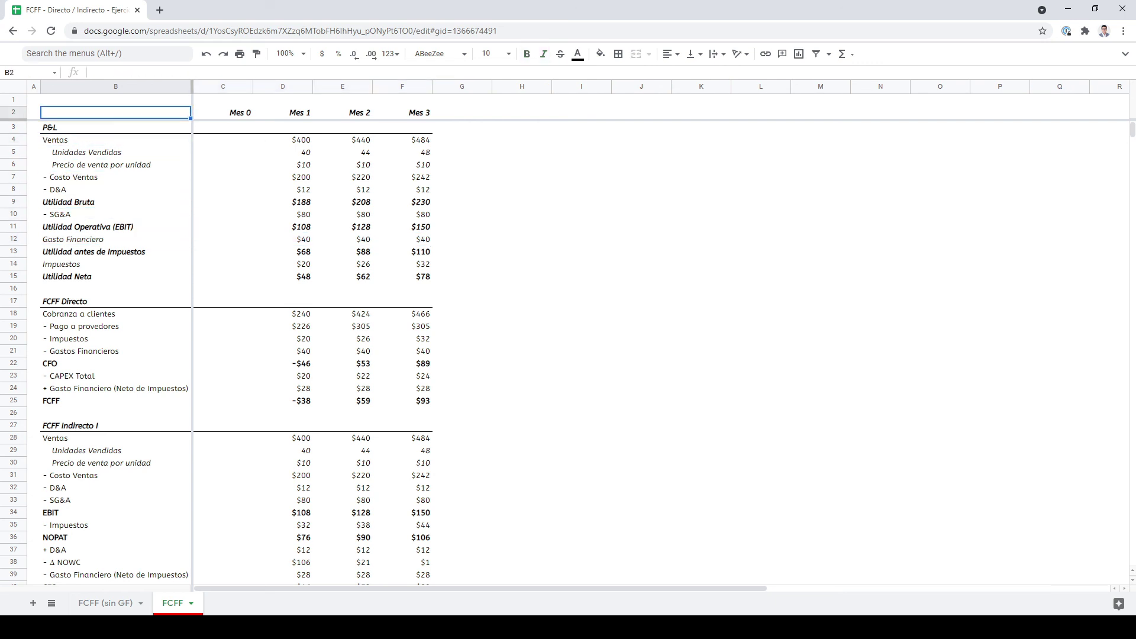
key("Right")
key("Down")
key("Down")
key("Down")
key("Right")
key("Down")
key("Down")
key("Down")
key("Down")
key("Down")
key("Down")
key("Down")
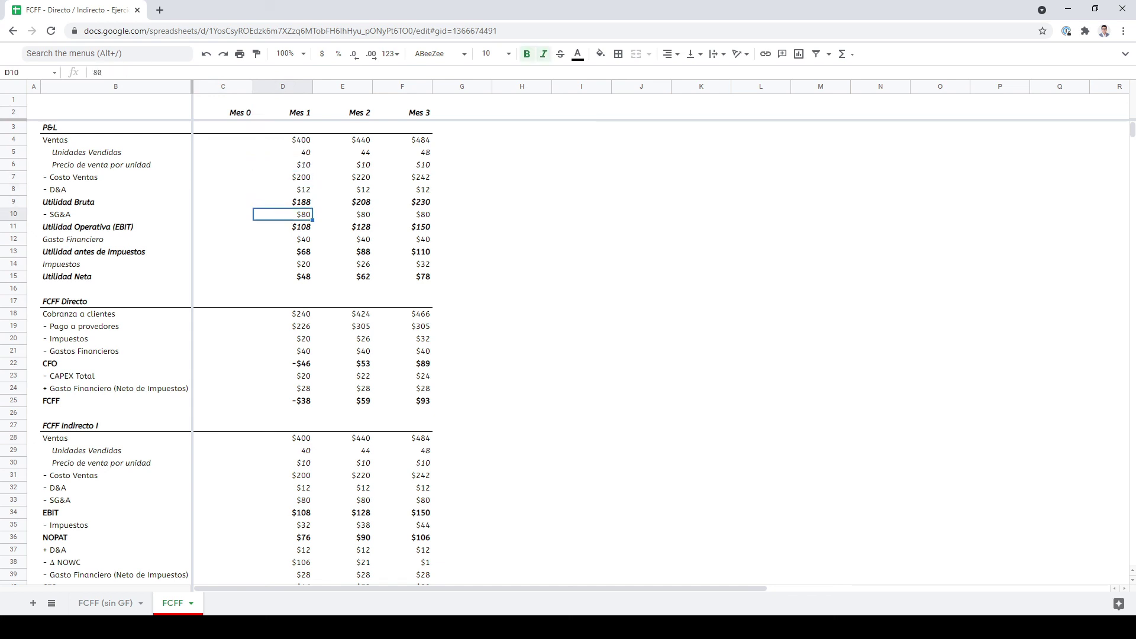
key("Right")
key("Down")
key("Left")
key("Down")
key("Down")
key("Down")
key("Down")
key("Down")
key("Down")
key("Down")
key("Down")
key("Down")
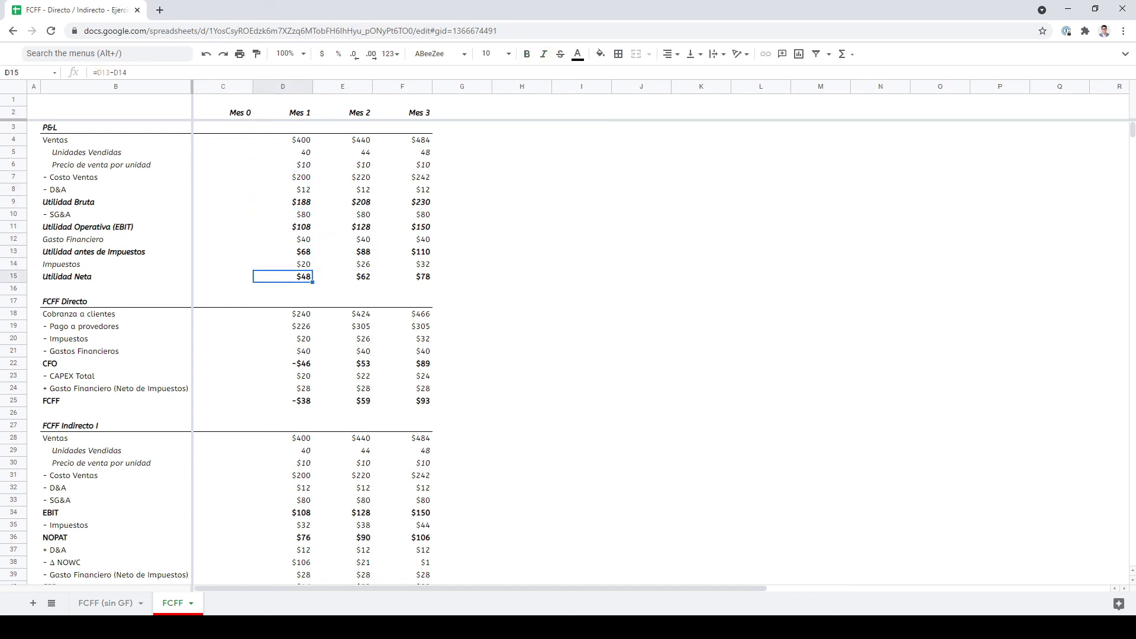
key("Right")
key("Up")
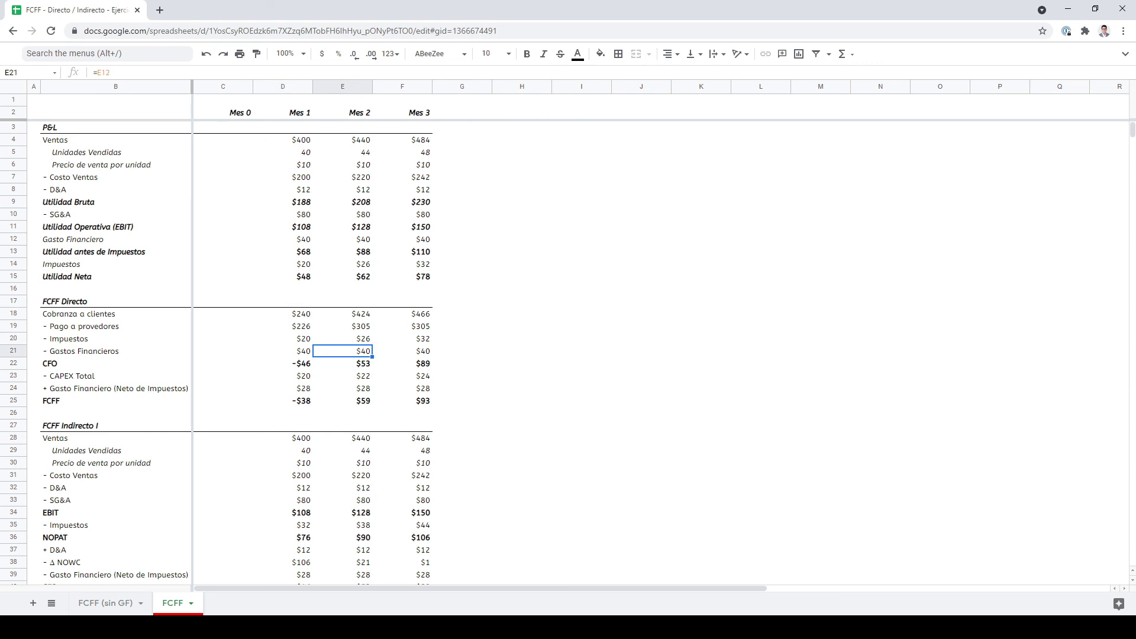
- Review the Mes 2 figures of FCFF Directo upward and return to Ventas for Mes 1 in the P&L
key("Up")
key("Up")
key("Up")
key("Up")
key("Up")
key("Up")
key("Up")
key("Up")
key("Up")
key("Up")
key("Up")
key("Up")
key("Up")
key("Up")
key("Up")
key("Up")
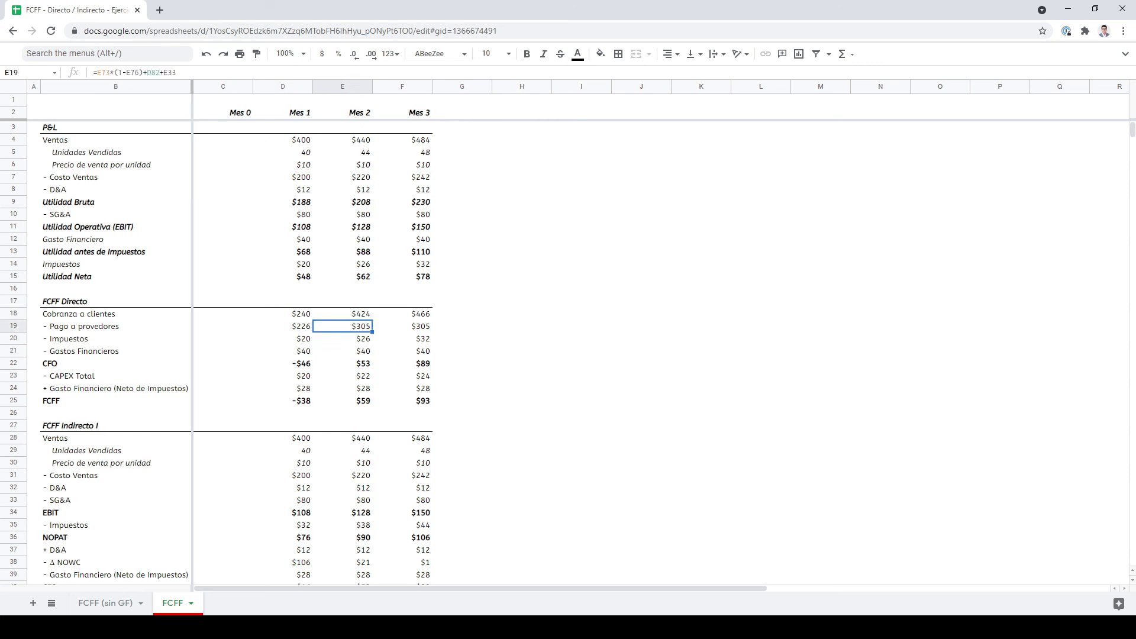
key("Left")
key("Up")
key("Up")
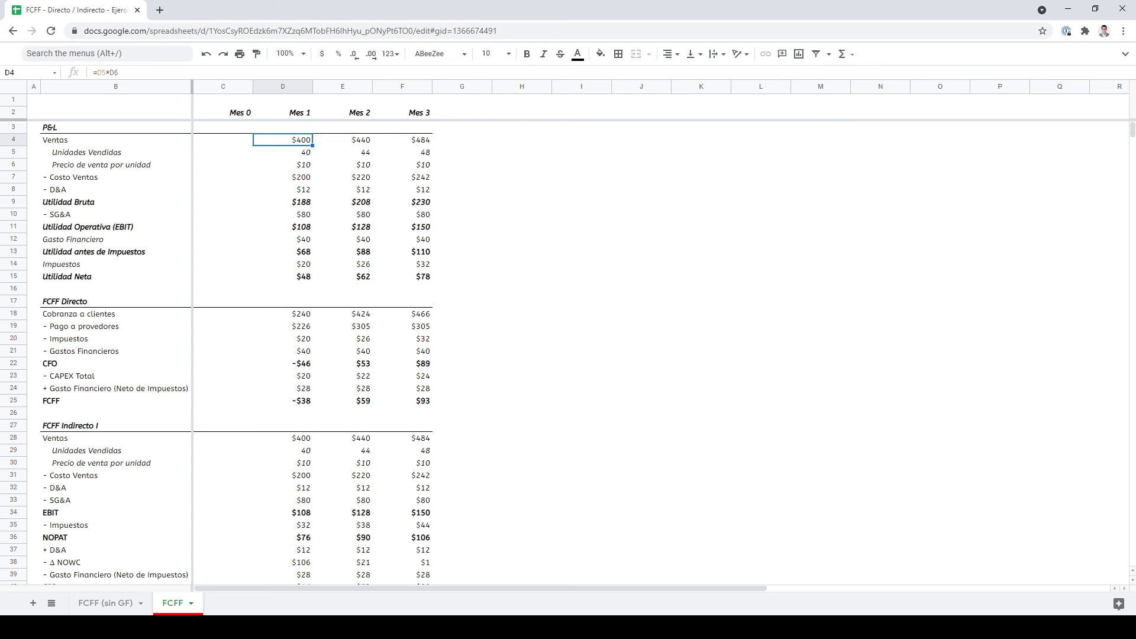
- Highlight the P&L block from its heading in B3 across to the Mes 3 column, extending down through its rows
key("Left")
key("Left")
key("shift+Right")
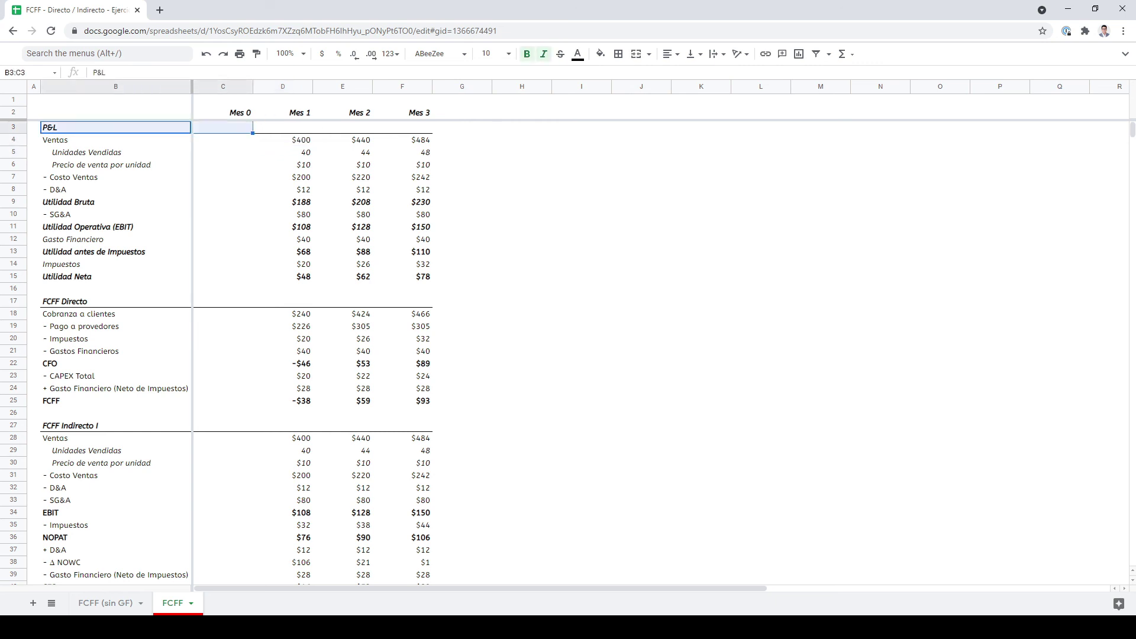
key("shift+Right")
key("shift+Right")
key("shift+Down")
key("shift+Down")
key("shift+Right")
key("shift+Down")
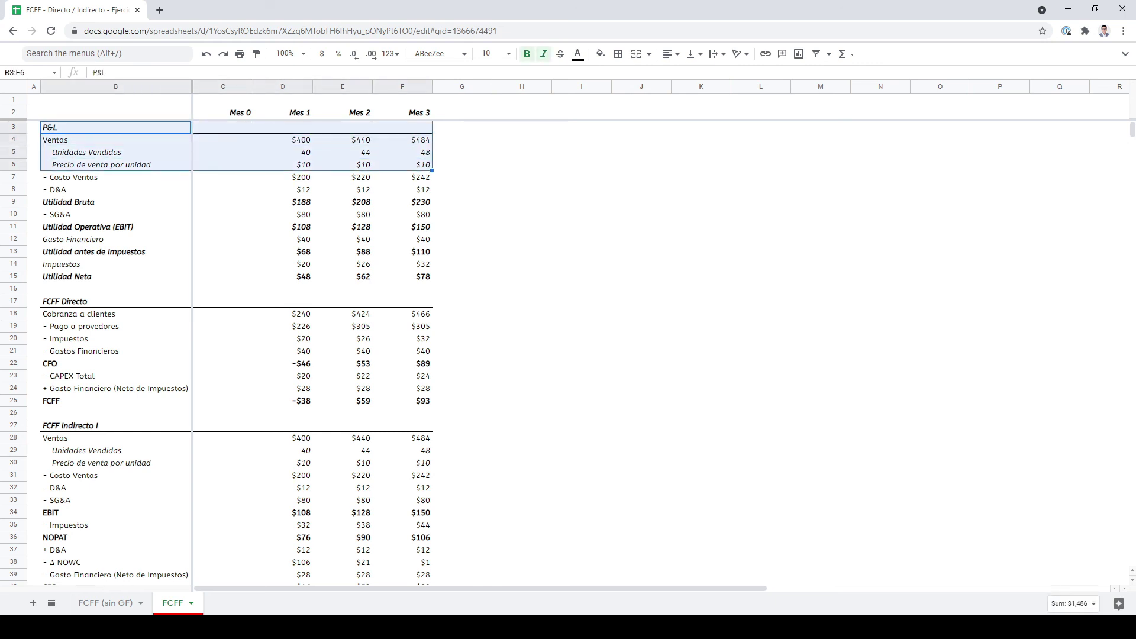
key("shift+Down")
key("shift+Down")
key("shift+Down")
key("shift+Down")
key("shift+Down")
key("shift+Down")
key("shift+Down")
key("shift+Down")
key("shift+Down")
key("shift+Down")
key("shift+Down")
key("shift+Down")
key("shift+Down")
key("shift+Down")
key("shift+Down")
key("shift+Down")
key("shift+Down")
- Review the row labels of FCFF Directo and FCFF Indirecto I down to Impuestos and return to EBIT
key("Down")
key("Down")
key("Down")
key("Down")
key("Down")
key("Down")
key("Down")
key("Down")
key("Down")
key("Down")
key("Down")
key("Down")
key("Down")
key("Down")
key("Down")
key("Down")
key("Down")
key("Down")
key("Down")
key("Down")
key("Down")
key("Down")
key("Down")
key("Down")
key("Down")
key("Down")
key("Down")
key("Down")
key("Down")
key("Down")
key("Down")
key("Down")
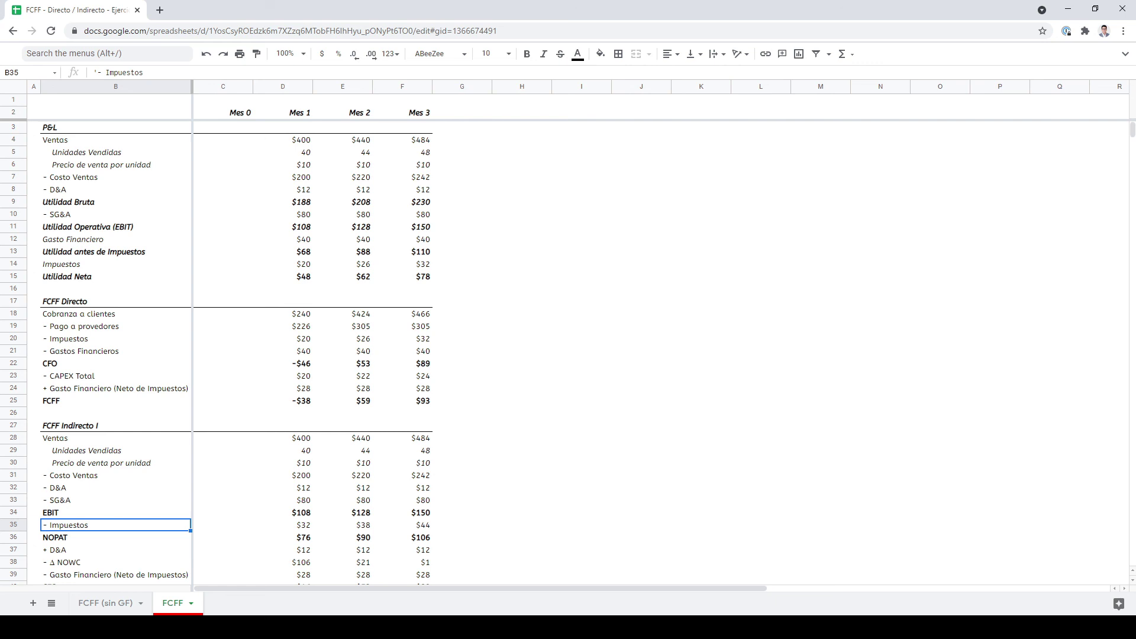
key("Up")
key("Up")
key("Up")
key("Up")
key("Up")
key("Up")
key("Up")
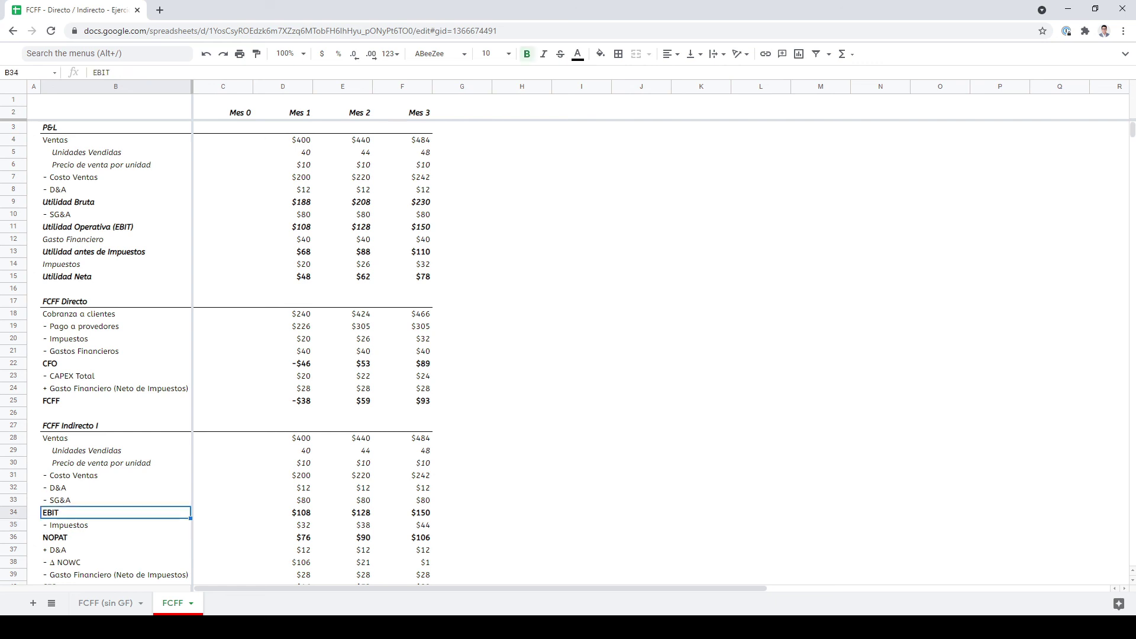
- Highlight the Gastos Financieros row of FCFF Directo, B21:F21
left_click(116, 351)
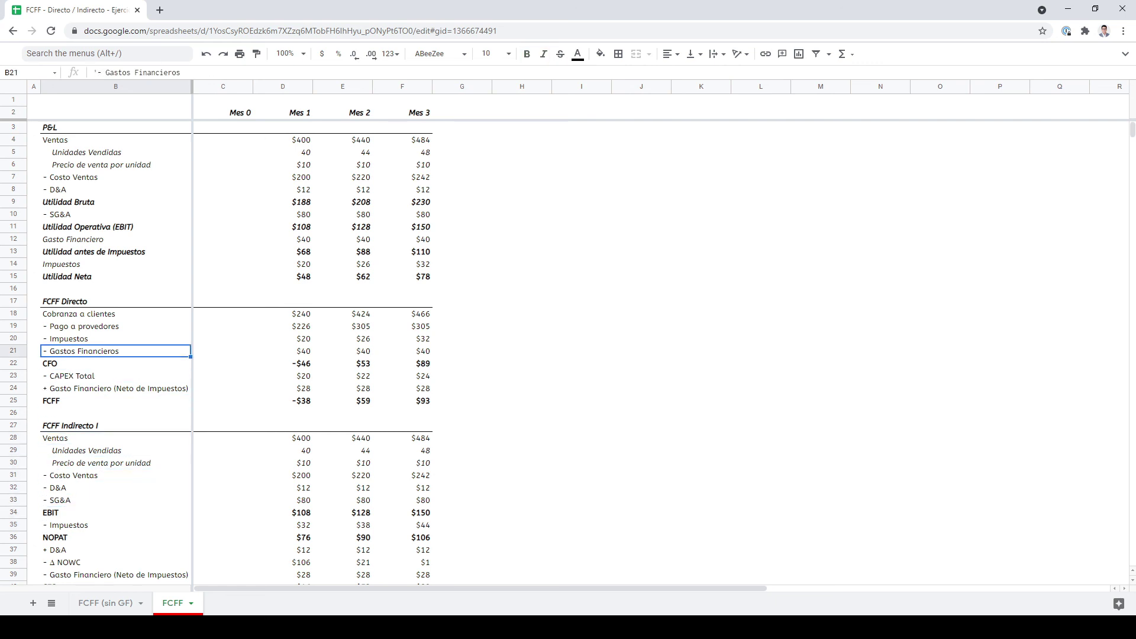
key("shift+Right")
key("shift+Right")
key("shift+Right")
key("shift+Right")
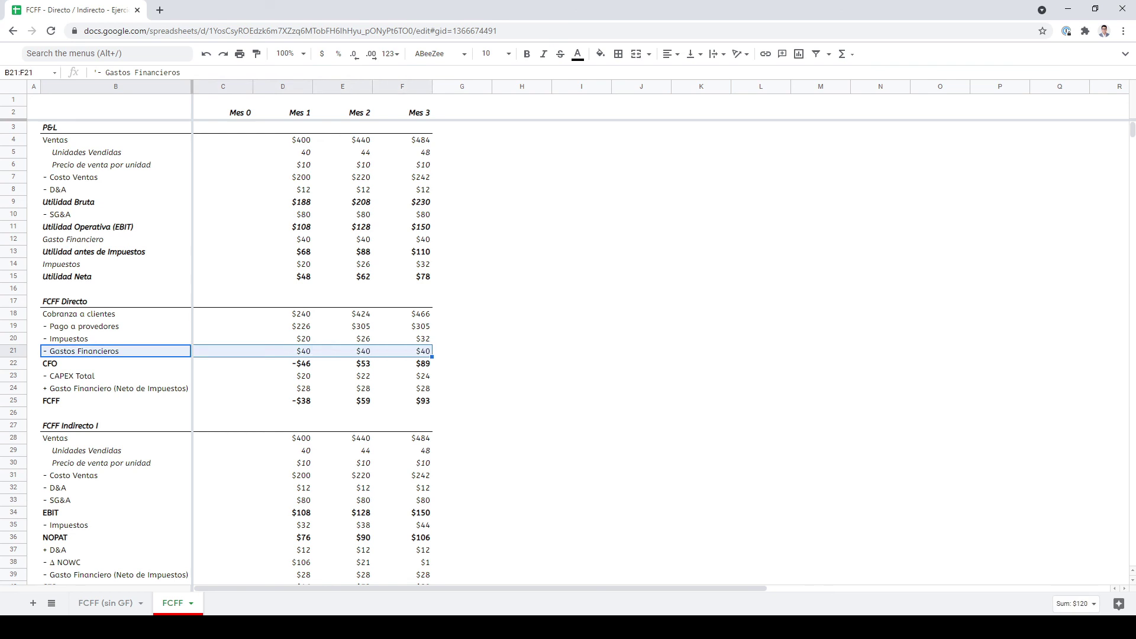
- Review the row labels from FCFF Directo through FCFF Indirecto I and II to the end of FCFF Indirecto III
key("Down")
key("Down")
key("Down")
key("Down")
key("Down")
key("Down")
key("Down")
key("Down")
key("Down")
key("Down")
key("Down")
key("Down")
key("Down")
key("Down")
key("Down")
key("Down")
key("Down")
key("Down")
key("Down")
key("Down")
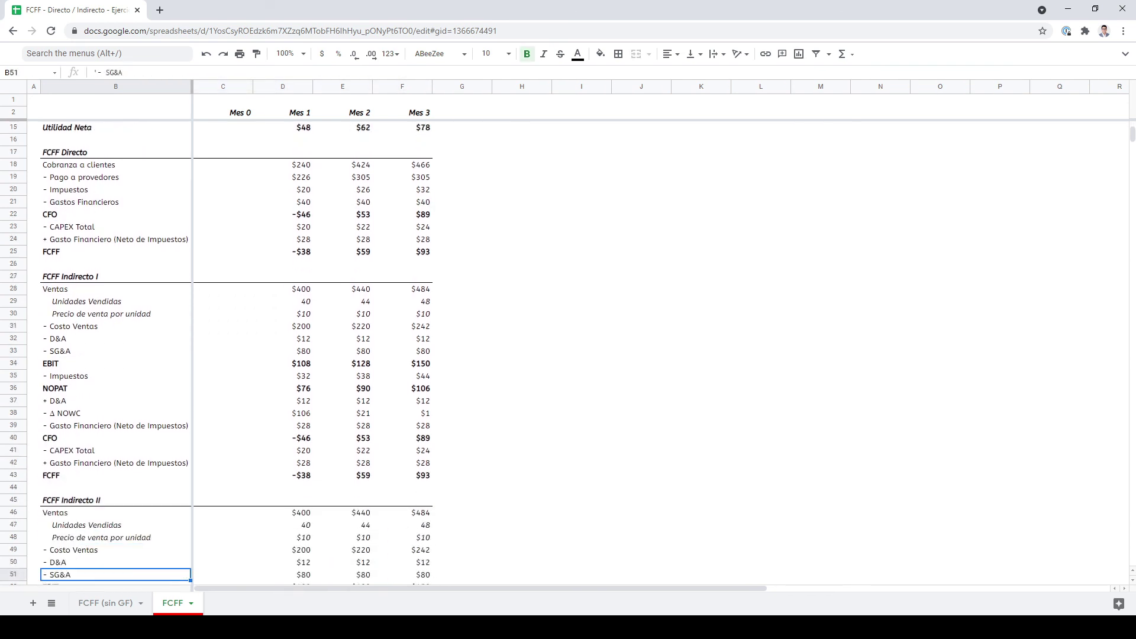
key("Down")
key("Down")
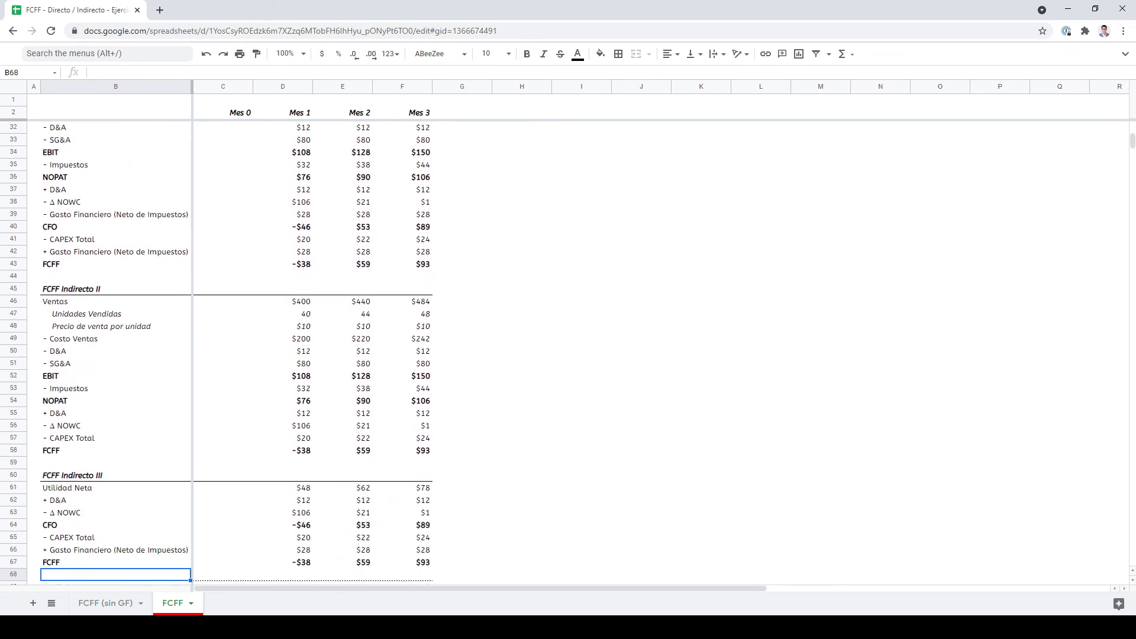